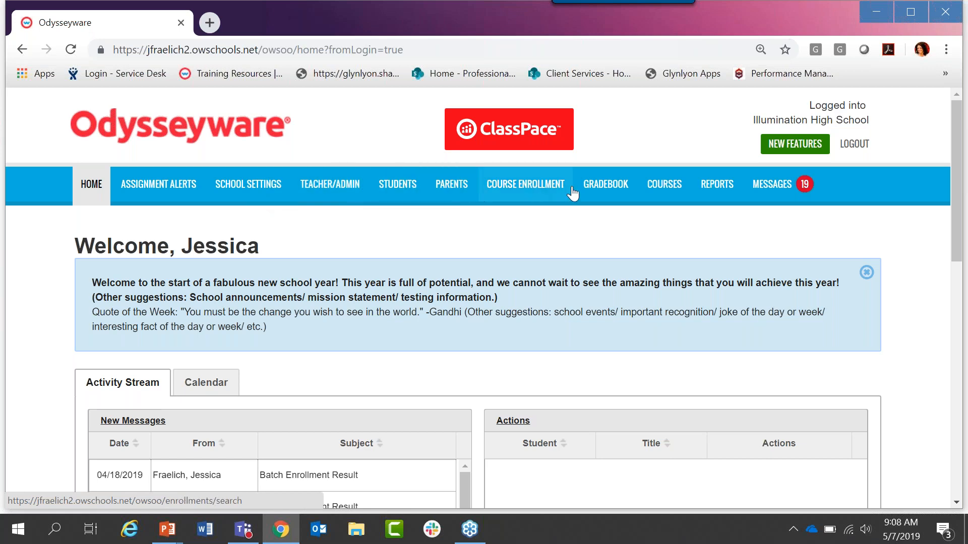
Step: Open the course management list and limit it to all standard courses
left_click(662, 187)
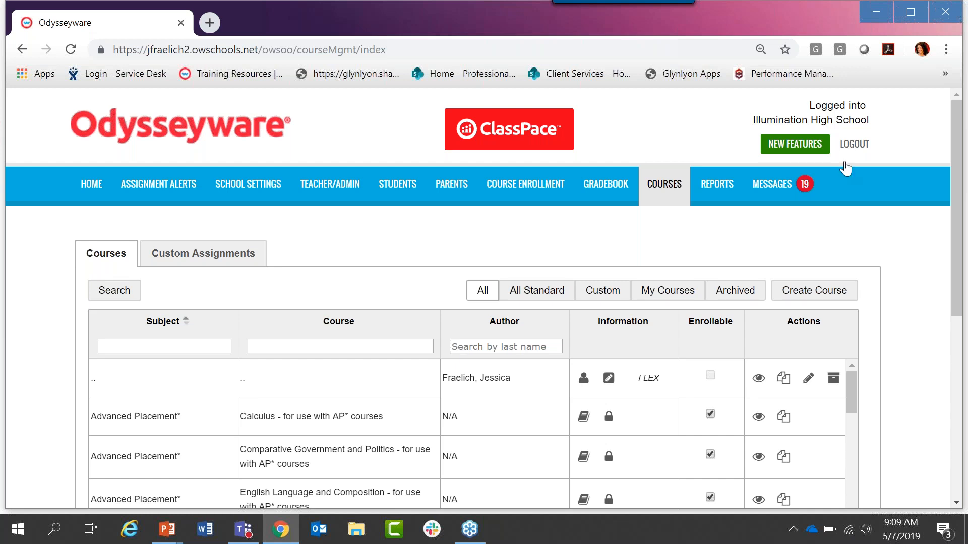
left_click_drag(960, 134, 951, 192)
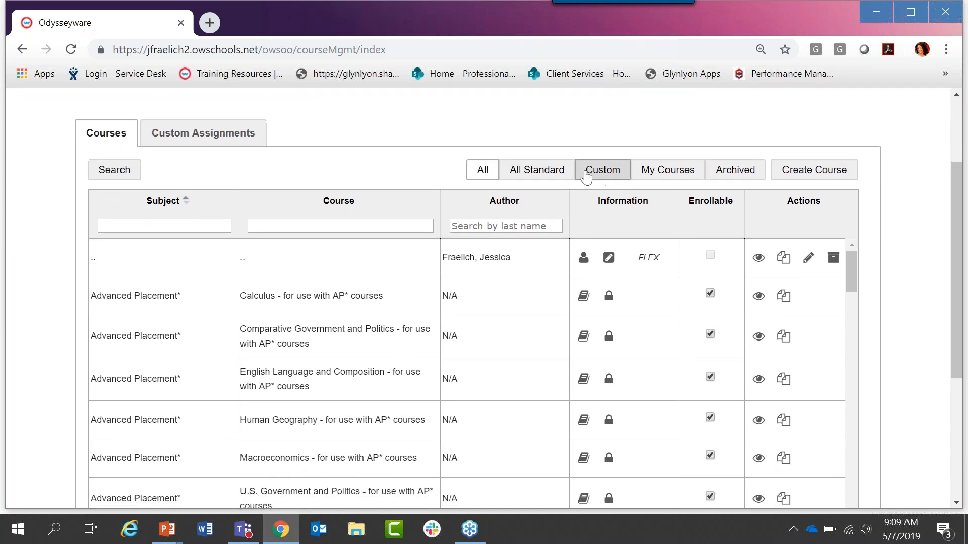
left_click(520, 174)
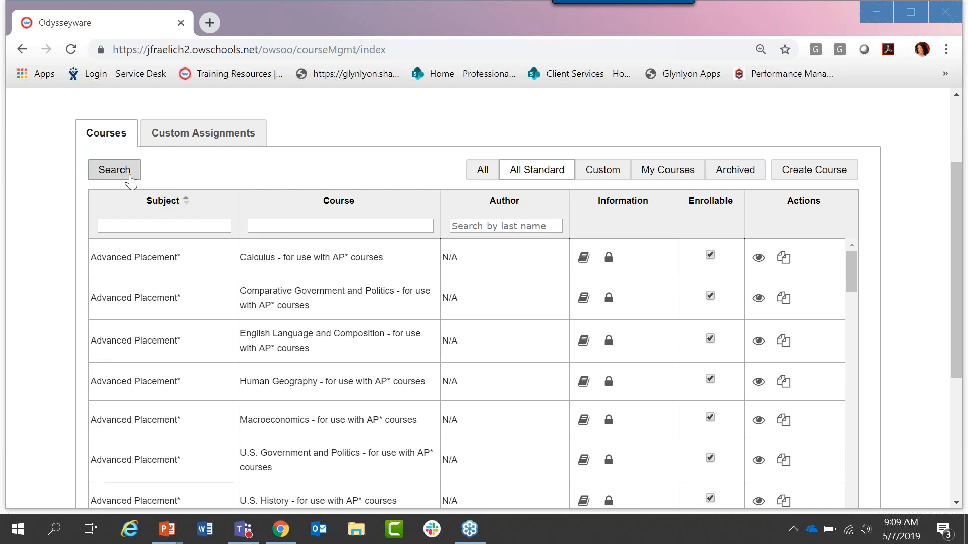
Step: Open the curriculum search window to view its subject list and close it again
left_click(109, 180)
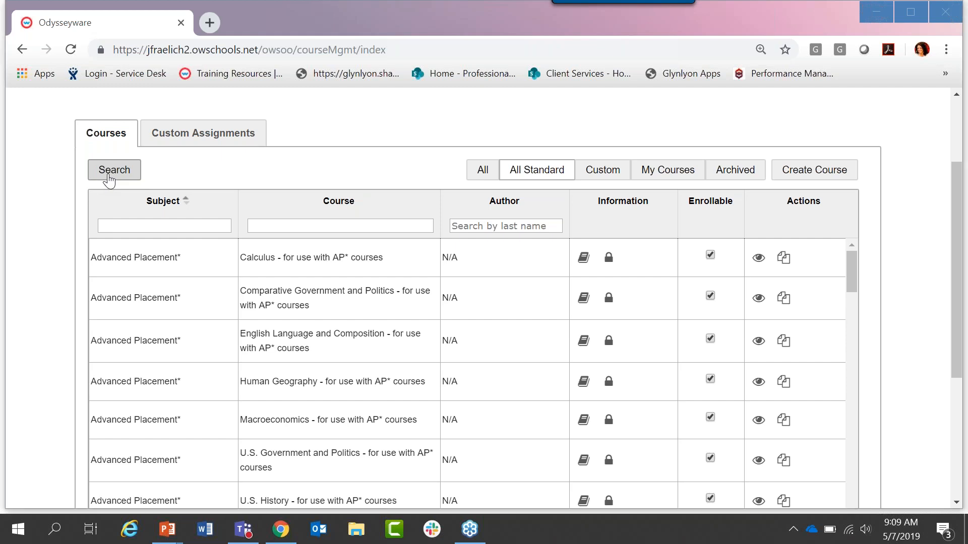
left_click_drag(470, 216, 474, 110)
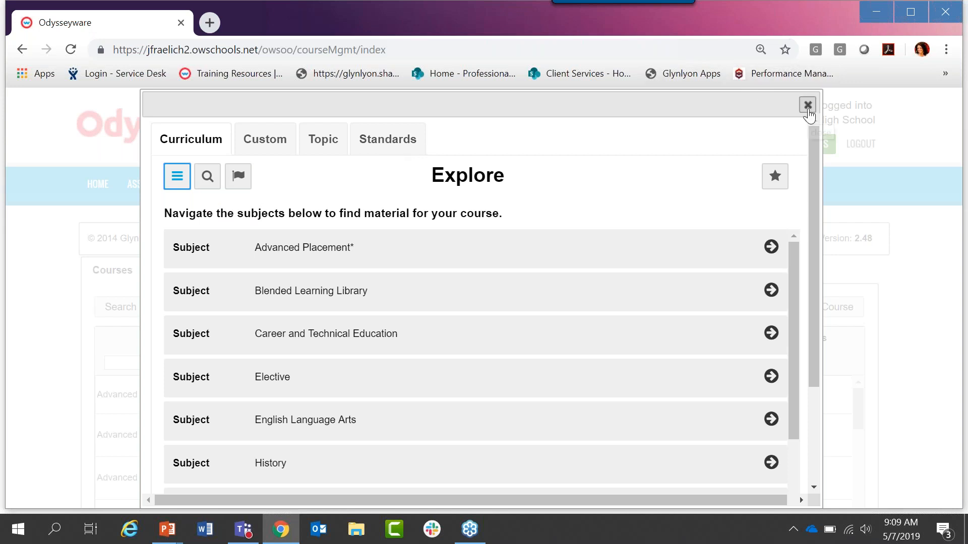
left_click(807, 105)
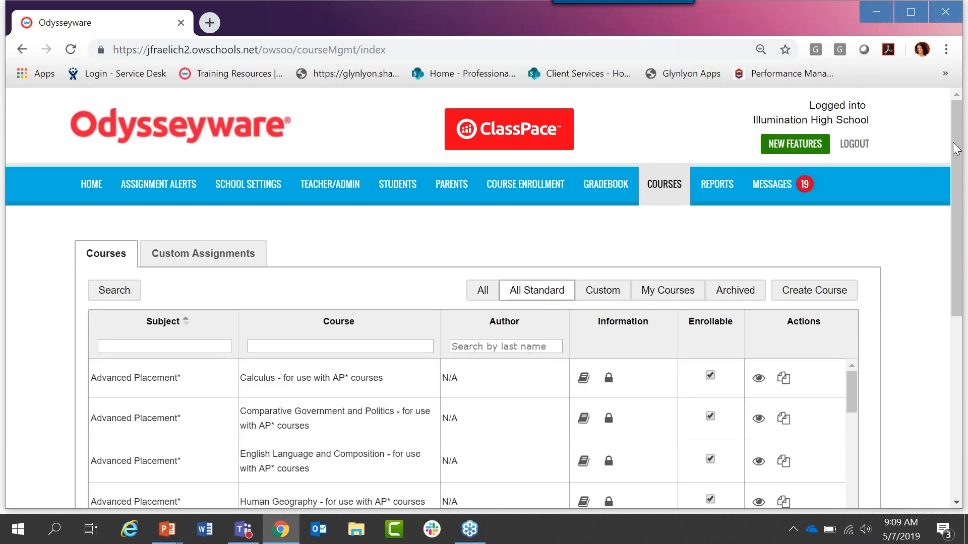
Step: Filter the standard courses by subject "science" and course name "earth"
left_click_drag(959, 161, 962, 229)
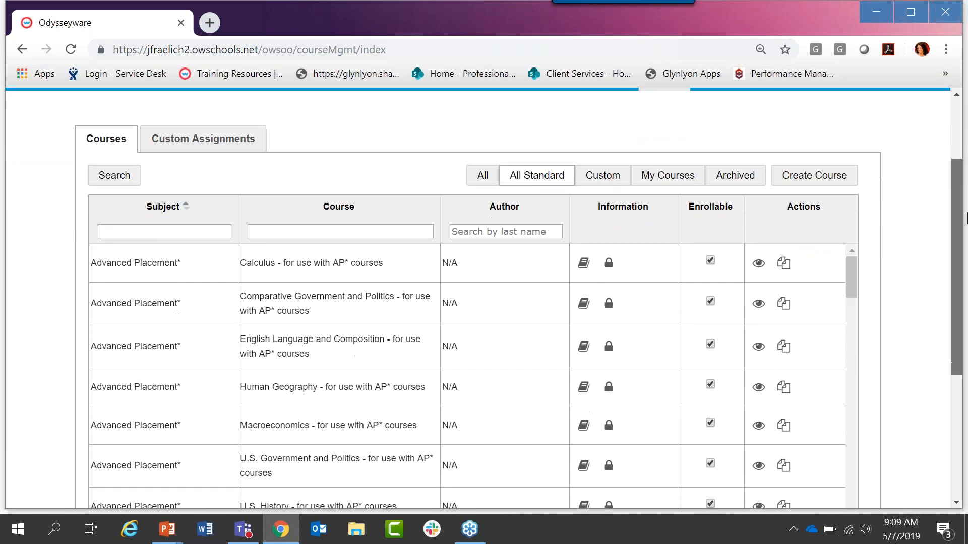
left_click(167, 191)
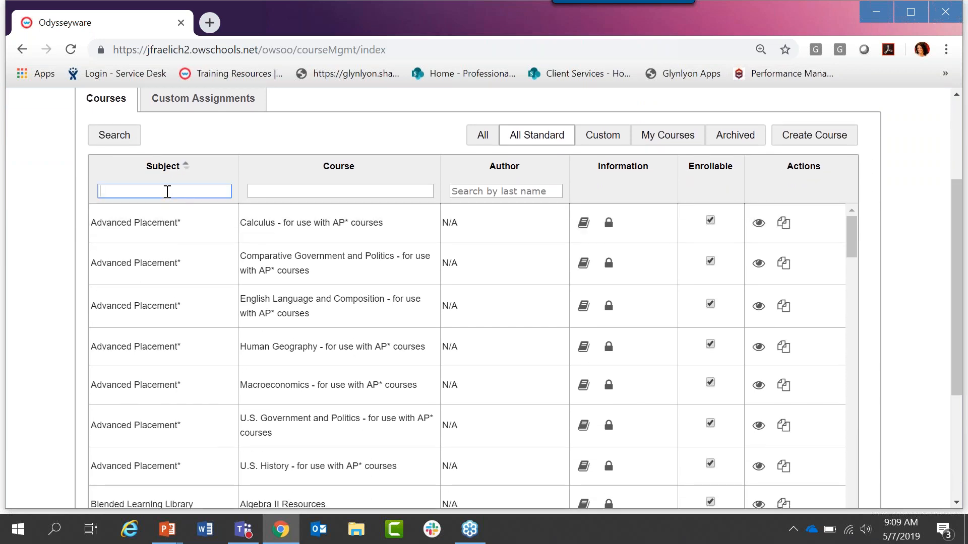
type("science")
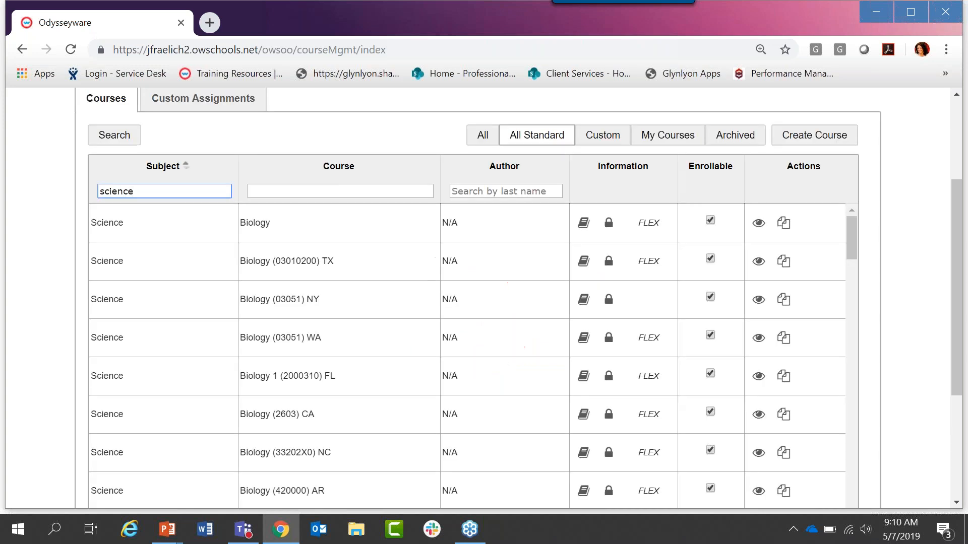
left_click(281, 196)
type("earth")
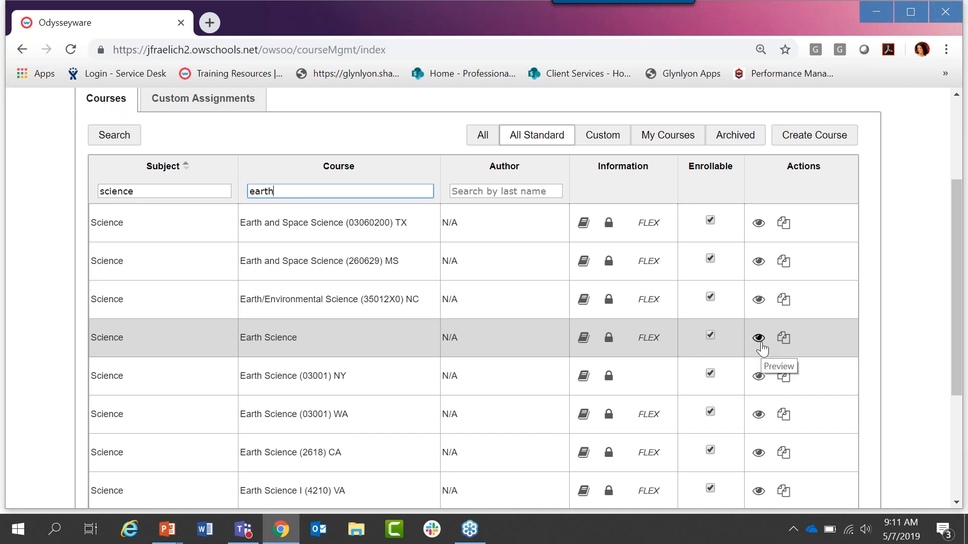
Step: Preview the general Earth Science course and open the Introduction to Earth Science lesson from the Origin of the Earth unit
left_click(759, 339)
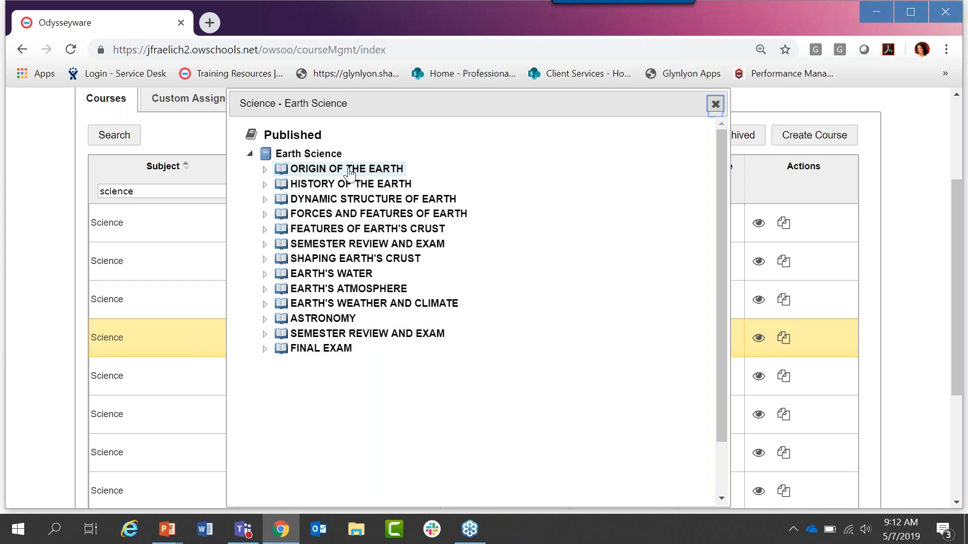
left_click(314, 175)
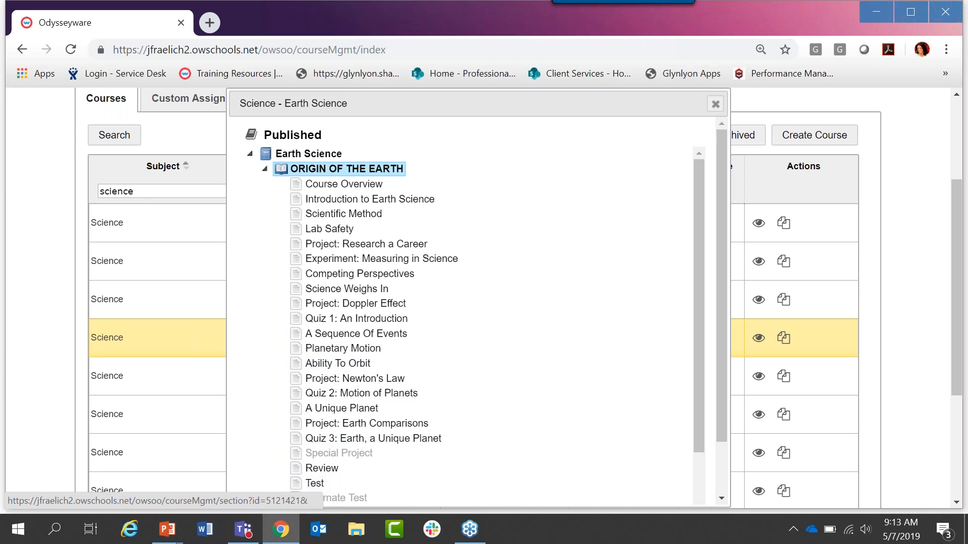
left_click(364, 202)
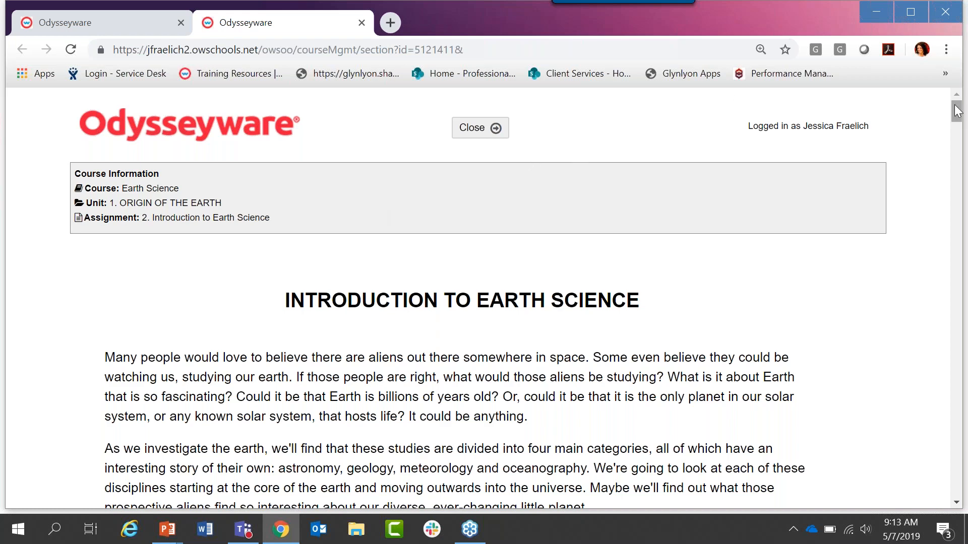
Step: Review the lesson's introduction, objectives and vocabulary down to the matching Question #1
left_click_drag(958, 111, 960, 122)
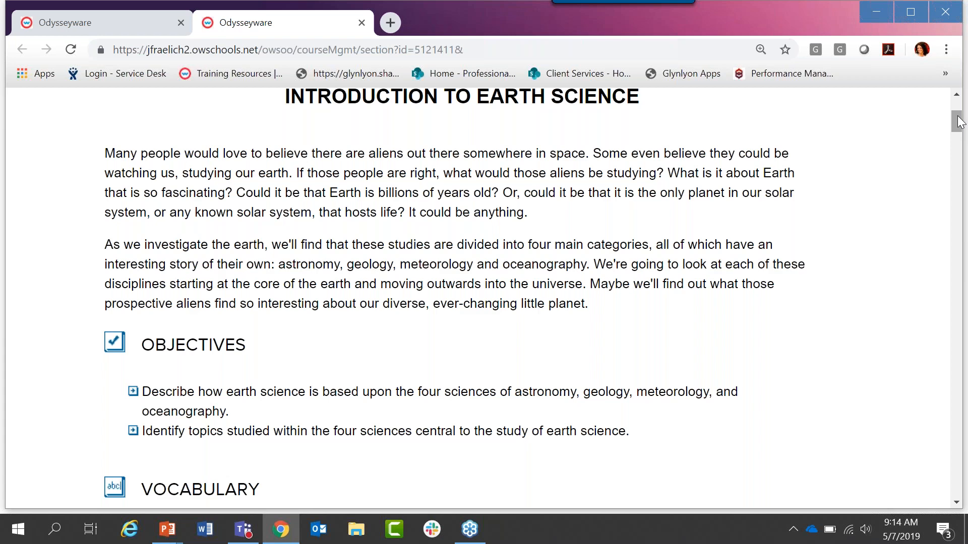
left_click_drag(957, 120, 961, 140)
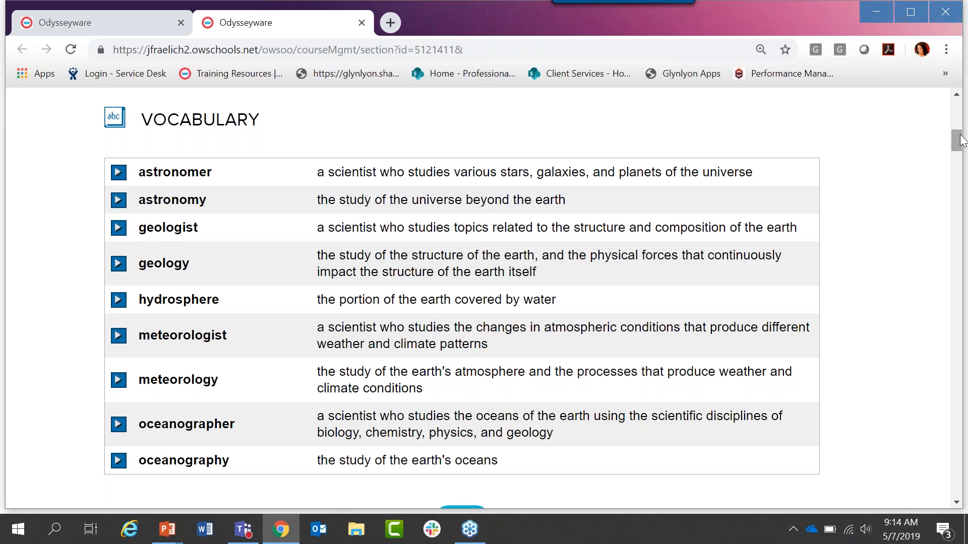
left_click_drag(963, 140, 960, 167)
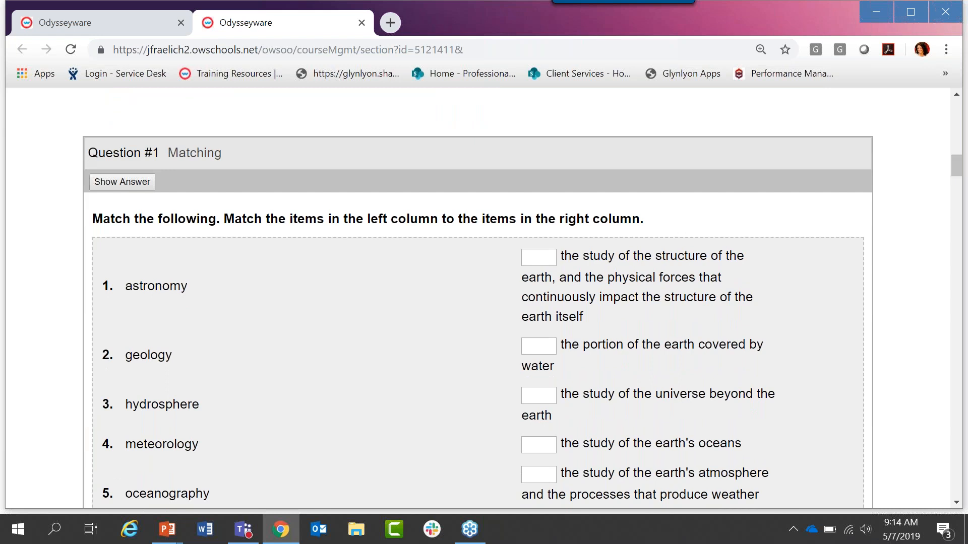
left_click_drag(91, 153, 160, 154)
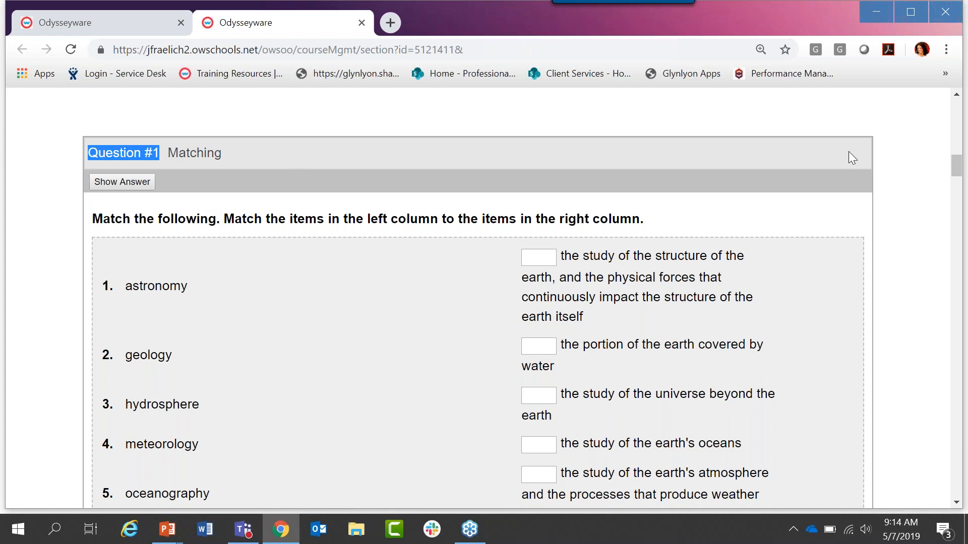
left_click(929, 166)
Step: Launch the "What is Geology?" video in full screen and exit back to the lesson
left_click_drag(956, 161, 964, 191)
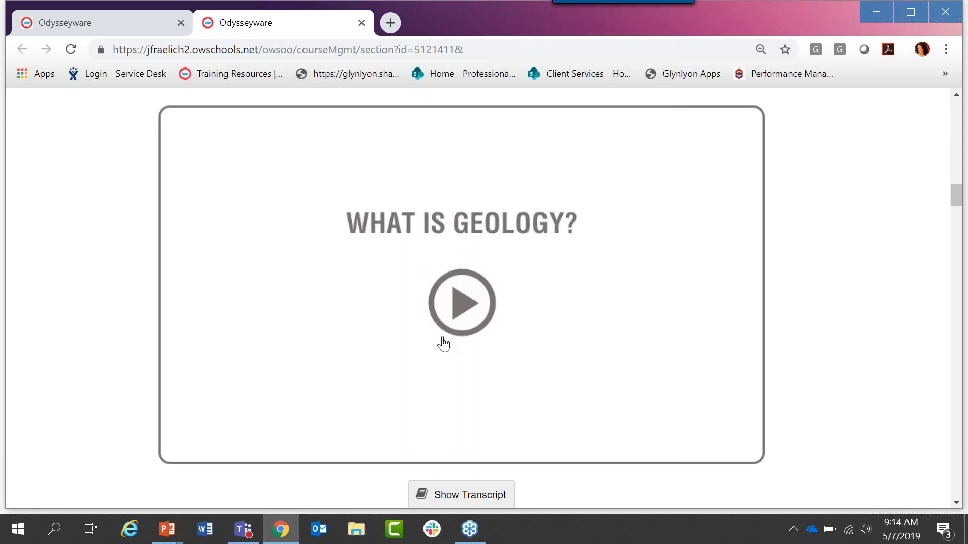
left_click(468, 322)
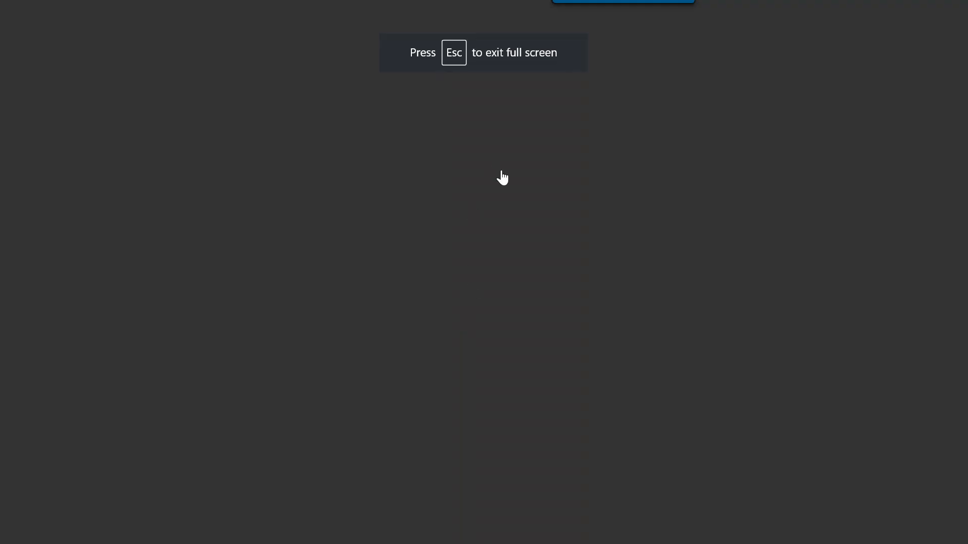
key("Escape")
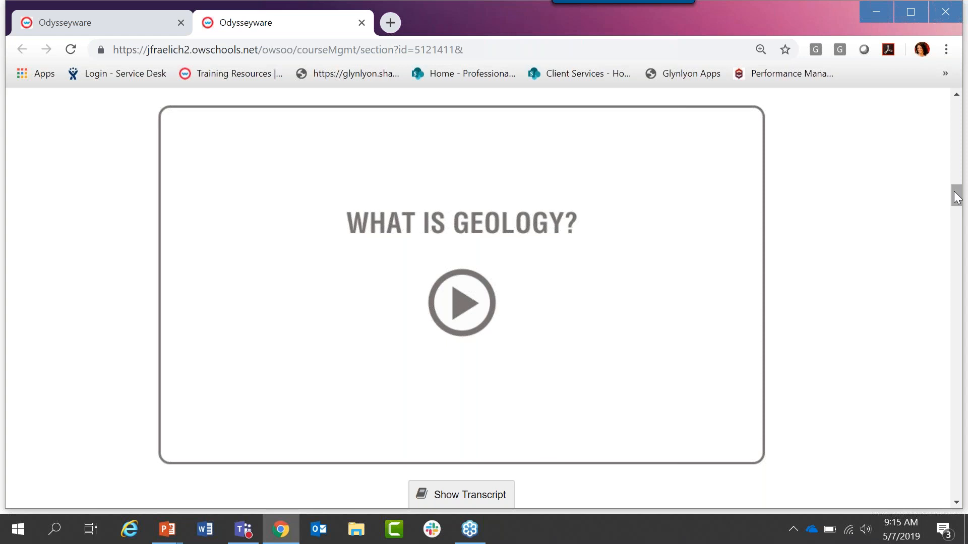
Step: Browse the Geology image slideshow through to its last slide
left_click_drag(956, 196, 956, 199)
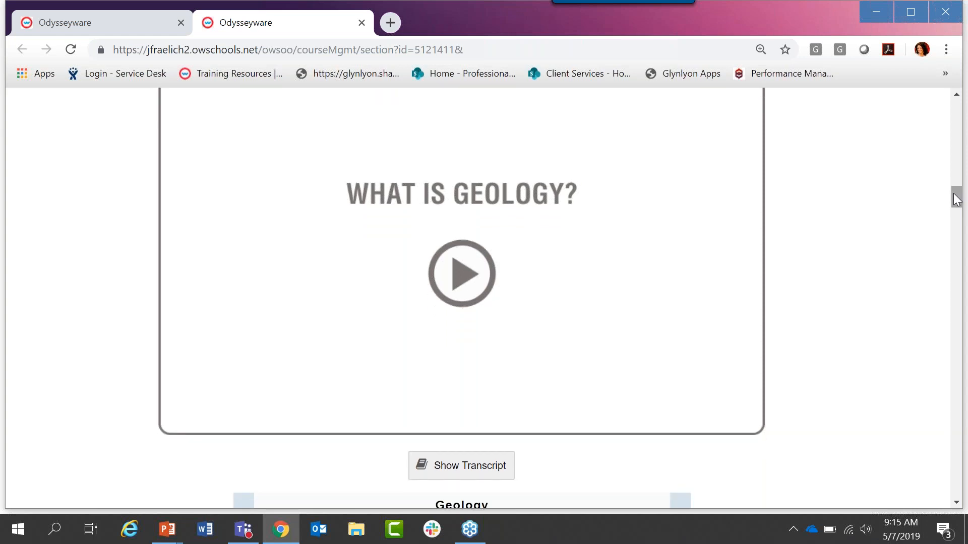
left_click_drag(956, 199, 957, 220)
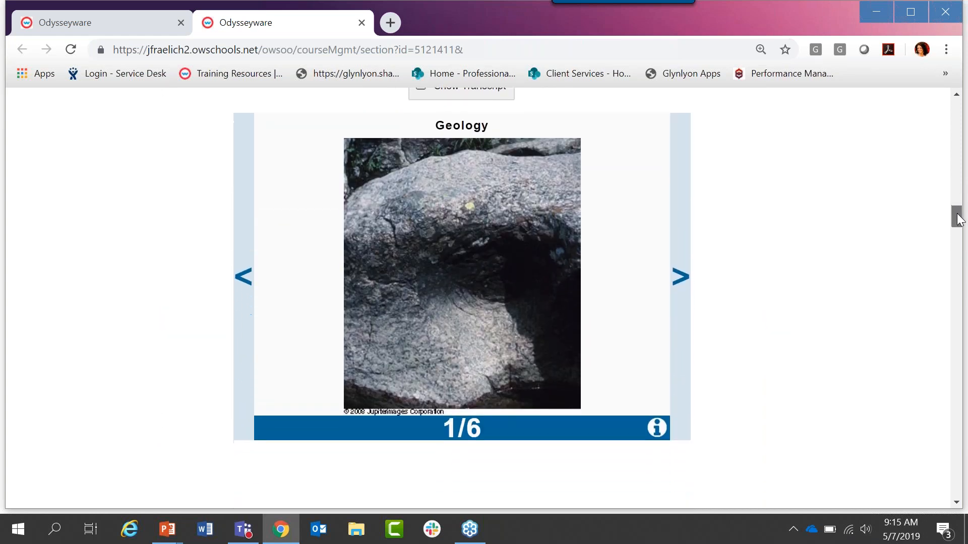
left_click(680, 276)
left_click(680, 276)
left_click(680, 276)
left_click(680, 277)
left_click(680, 277)
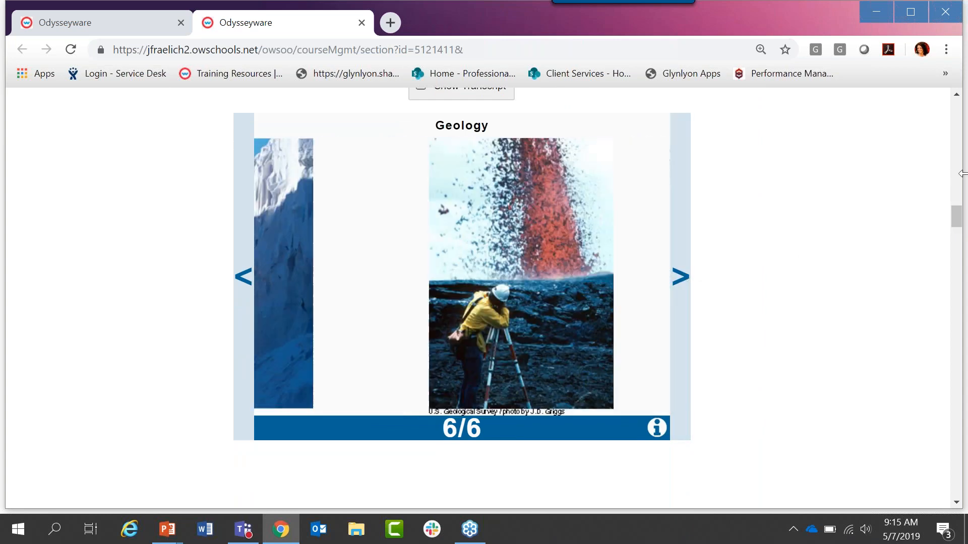
Step: Browse the Astronomy image slideshow as far as the third slide
left_click_drag(956, 222, 959, 252)
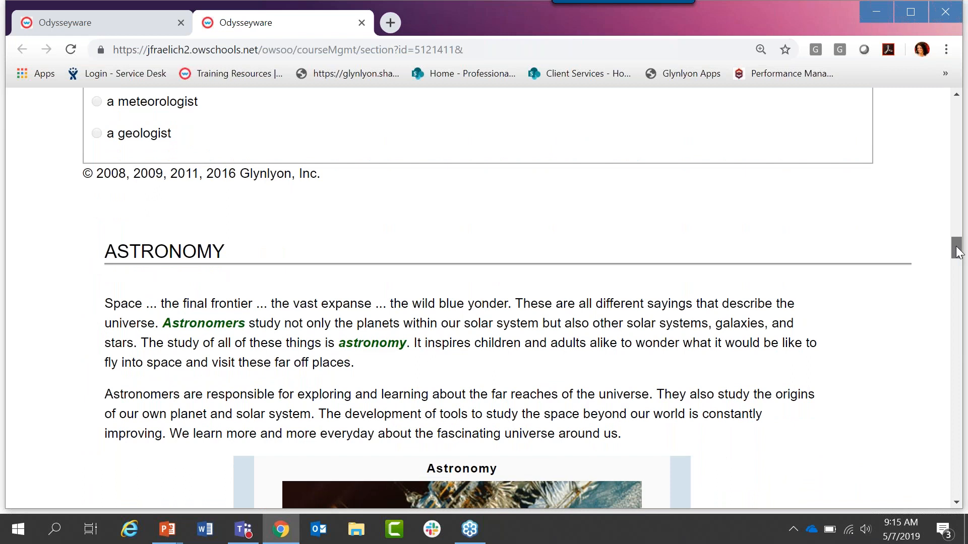
left_click_drag(958, 252, 957, 267)
left_click(681, 298)
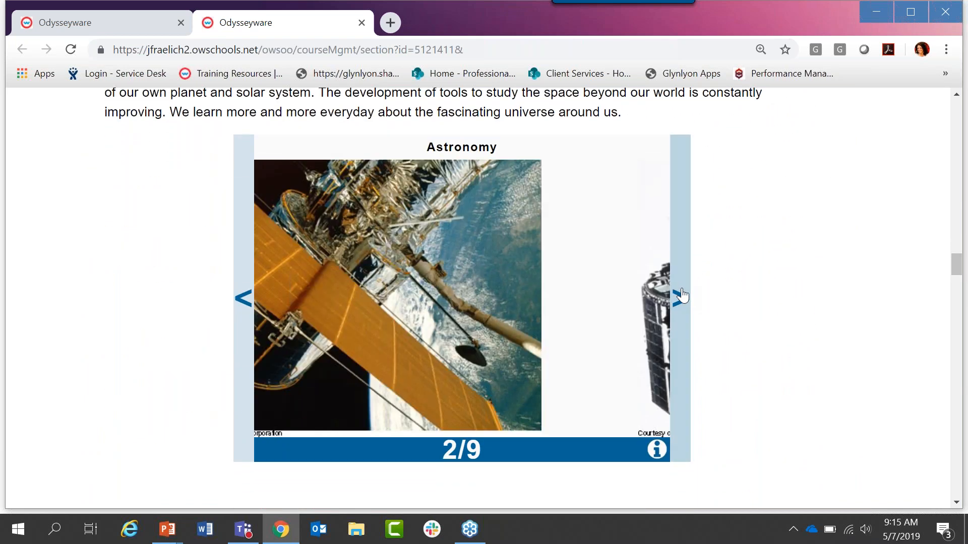
left_click(681, 298)
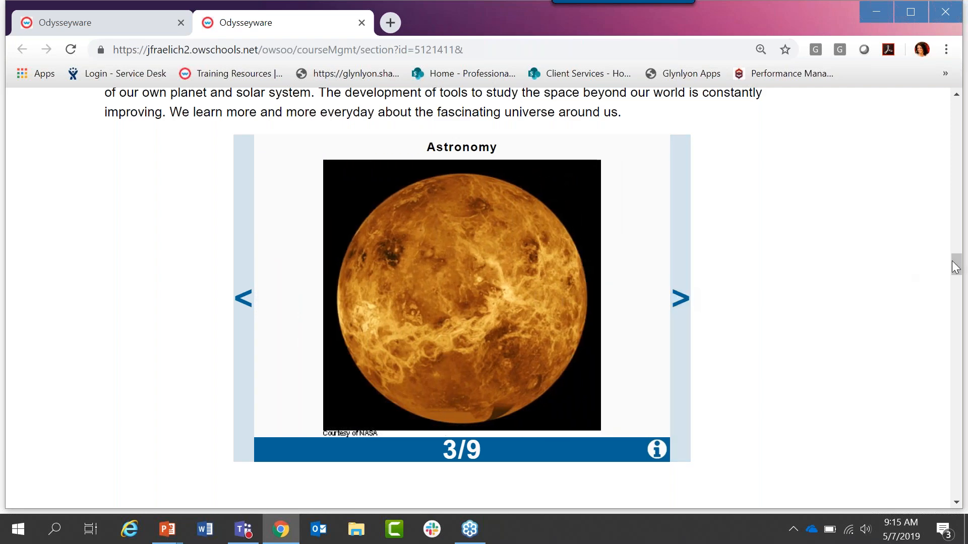
Step: Show the image descriptions for the first two slides of the ocean slideshow above Question #5
left_click_drag(957, 263, 958, 338)
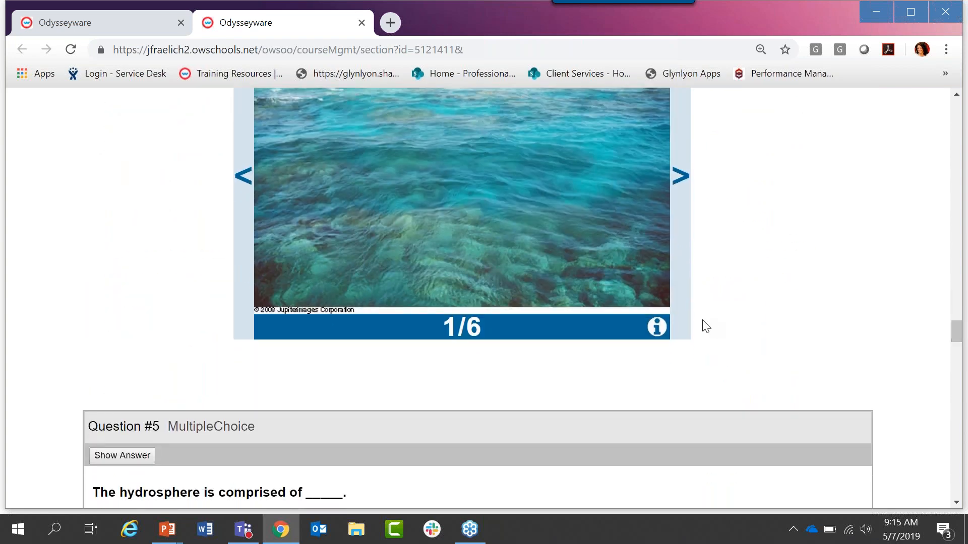
left_click(656, 328)
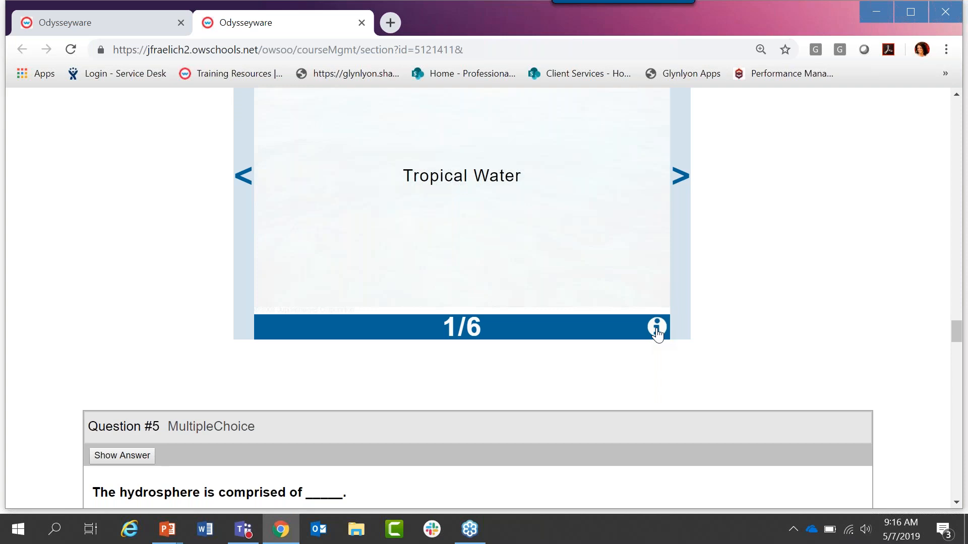
left_click(681, 178)
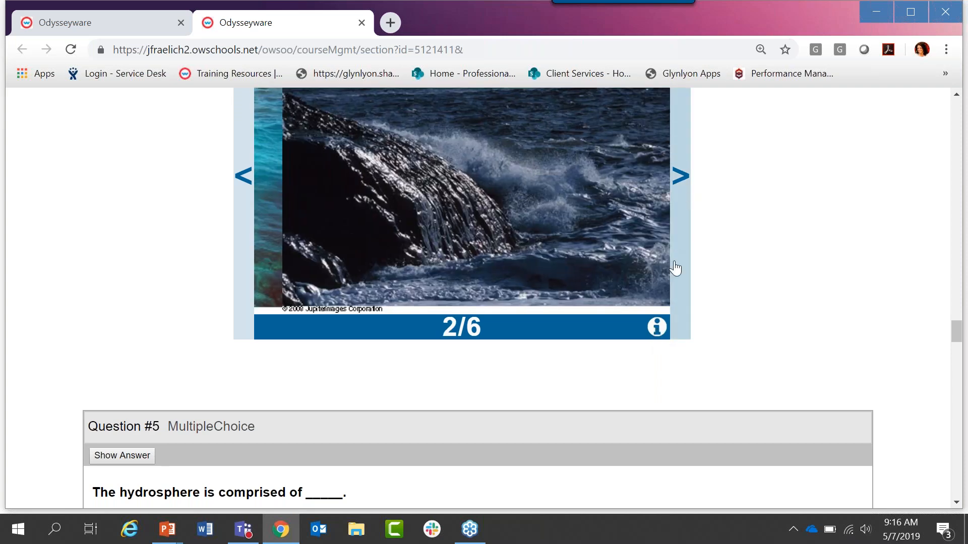
left_click(656, 327)
Step: Reveal the answers to multiple-choice Questions #5 and #6
left_click_drag(958, 331, 959, 348)
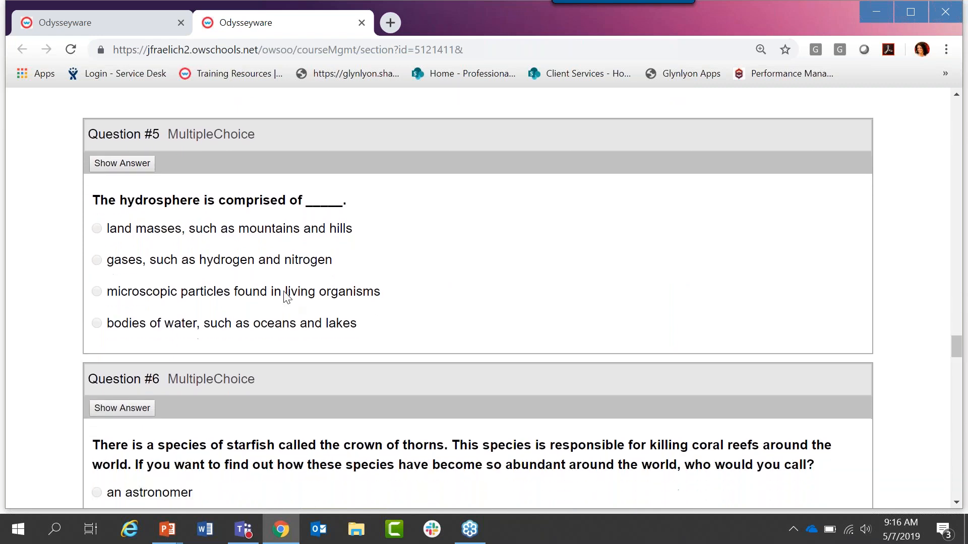
left_click(119, 166)
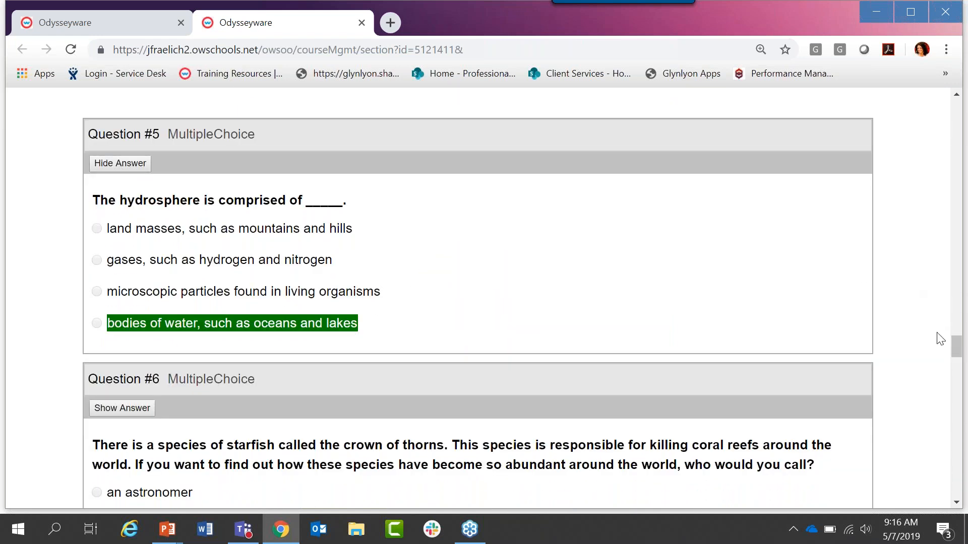
scroll(956, 350, "down", 4)
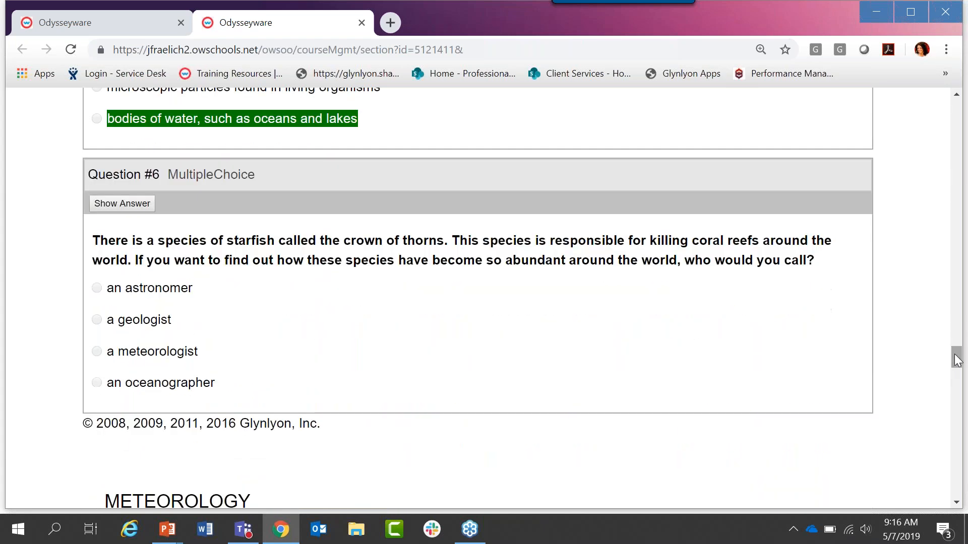
left_click(129, 207)
Step: Launch the "What is Meteorology?" video in full screen and exit back to the lesson
left_click_drag(958, 358, 960, 384)
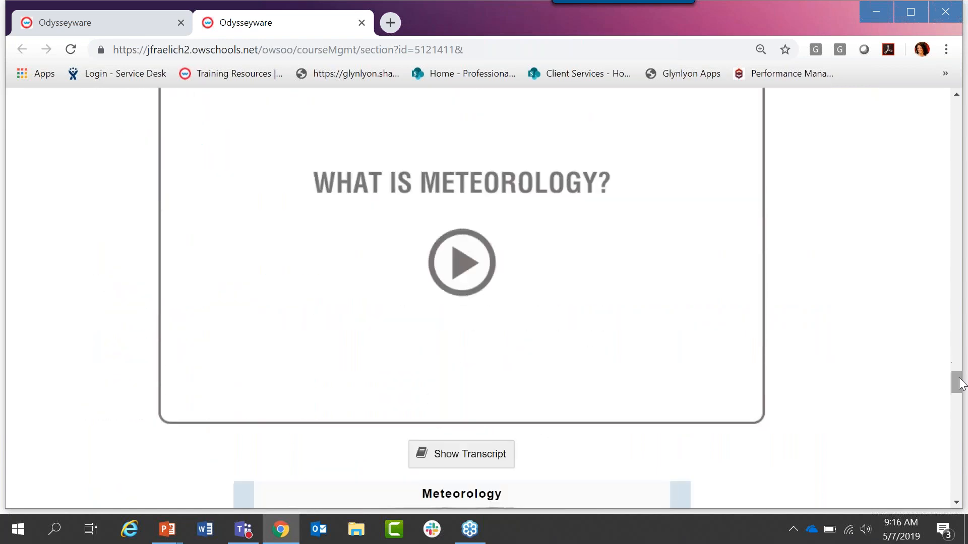
left_click(453, 254)
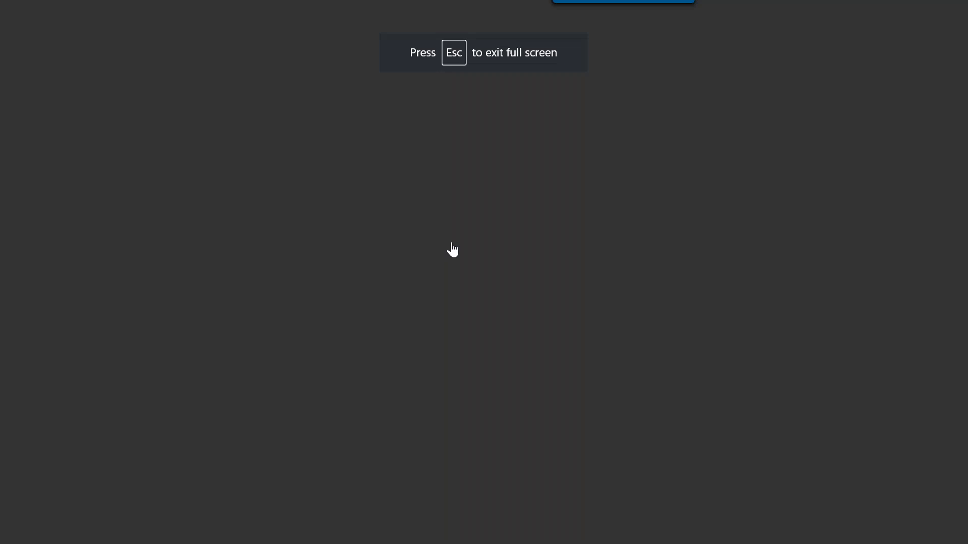
key("Escape")
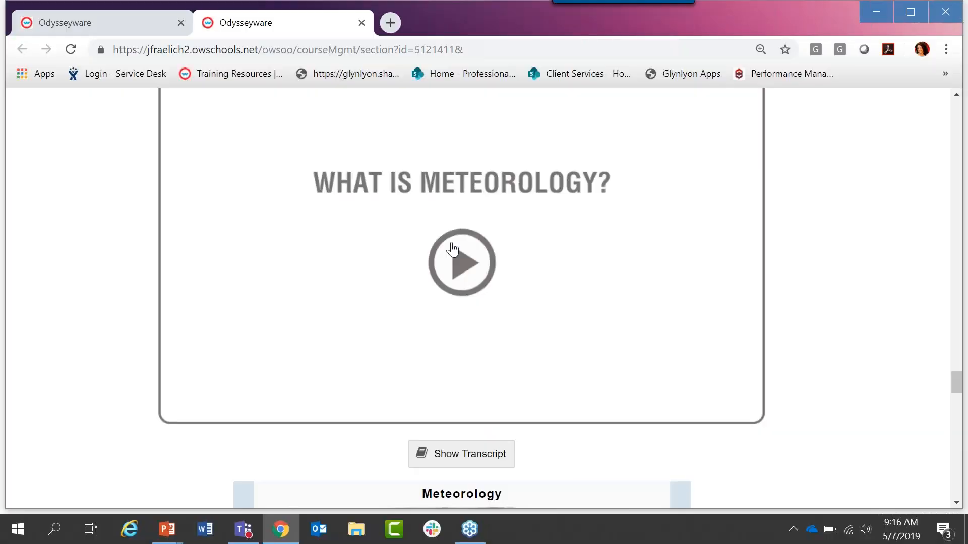
Step: Close the Introduction to Earth Science lesson preview and look through the Origin of the Earth lesson list in the course outline
left_click_drag(960, 381, 957, 407)
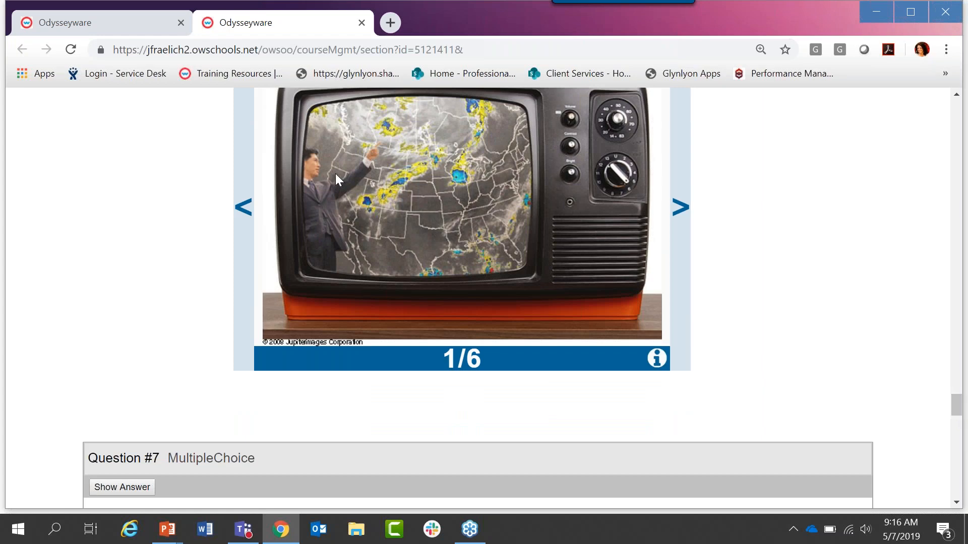
left_click(362, 23)
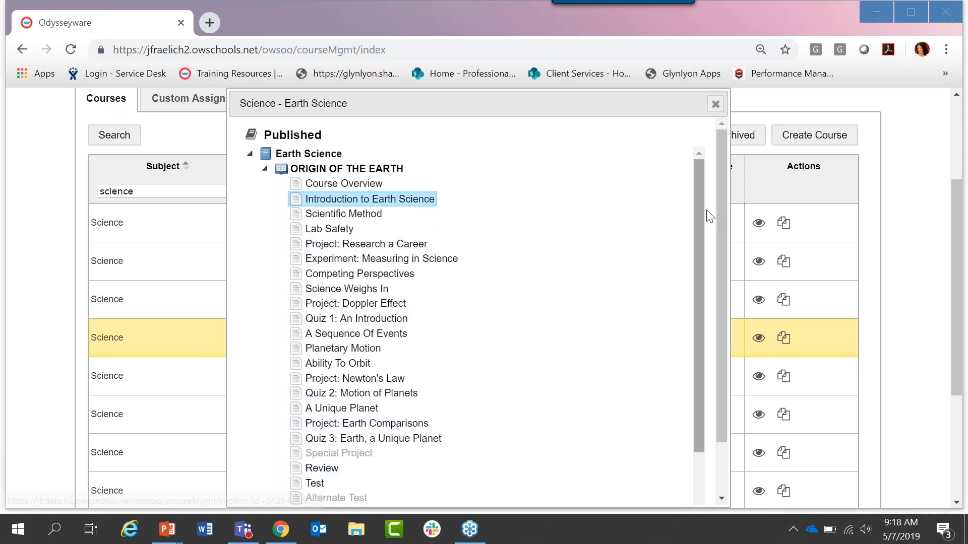
left_click_drag(696, 209, 709, 247)
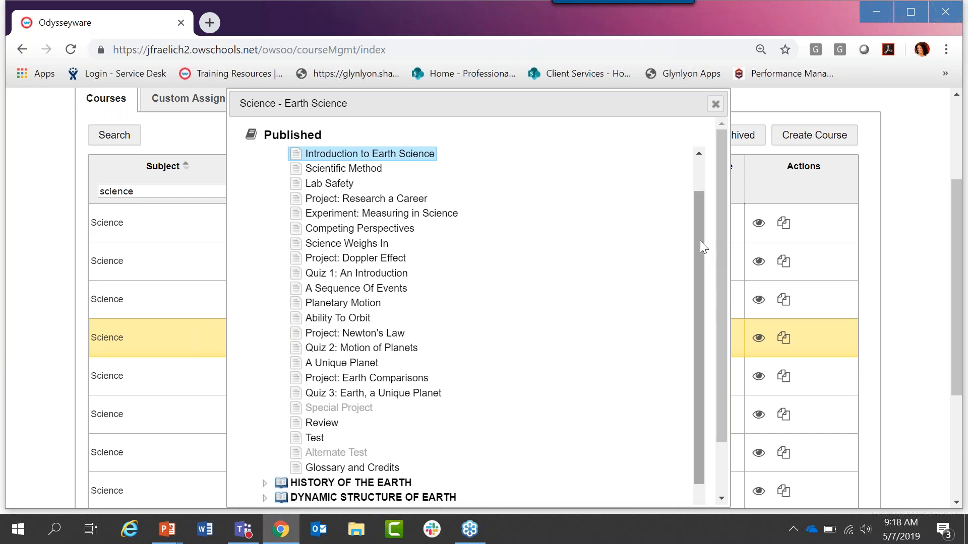
left_click_drag(700, 240, 712, 220)
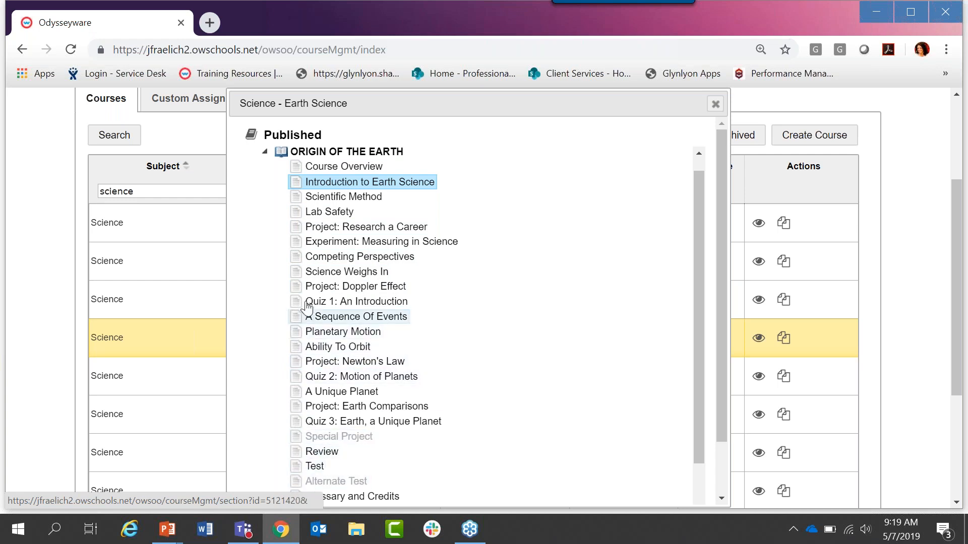
Step: Collapse the Origin of the Earth unit and expand the History of the Earth unit to view its lessons
left_click(266, 152)
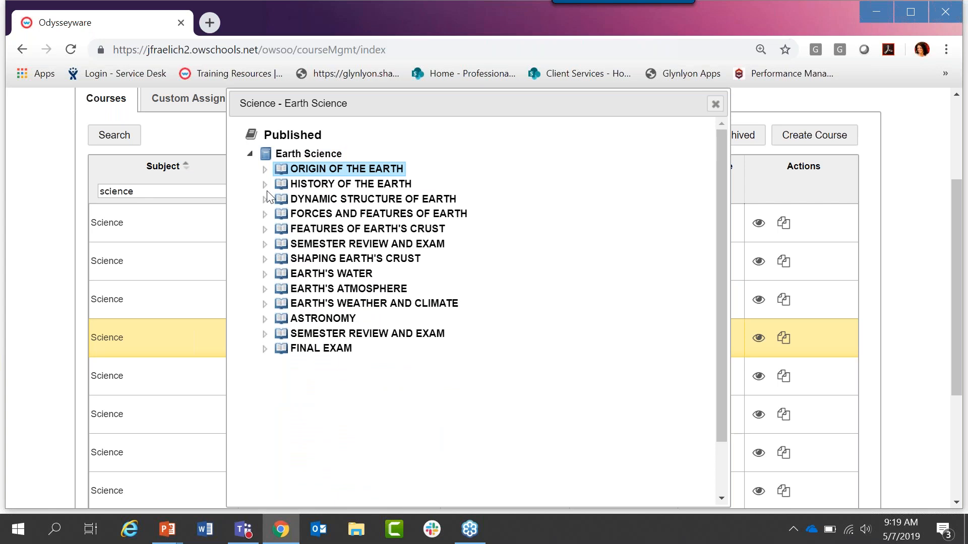
left_click(265, 185)
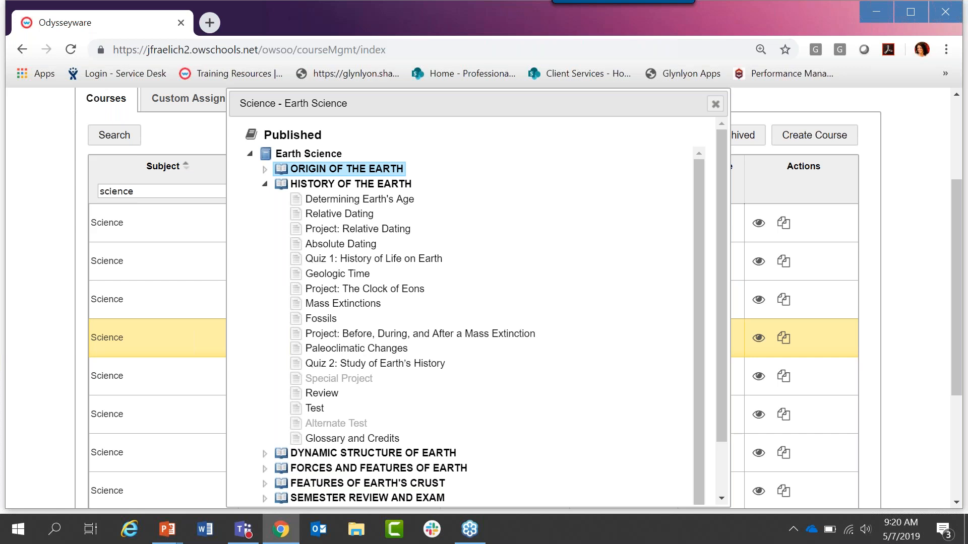
left_click(143, 502)
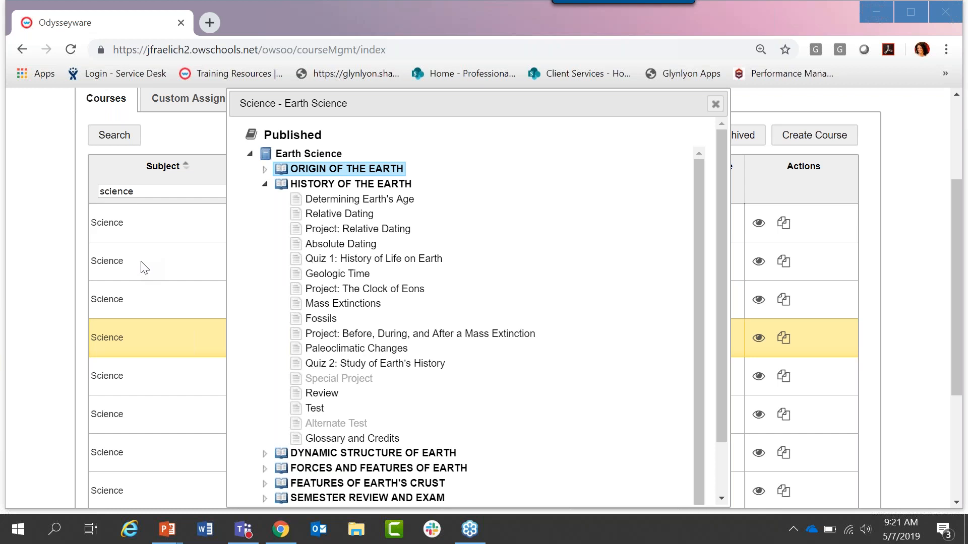
Step: Close the Earth Science course outline and open the School Settings page
left_click(715, 104)
left_click_drag(957, 268, 963, 176)
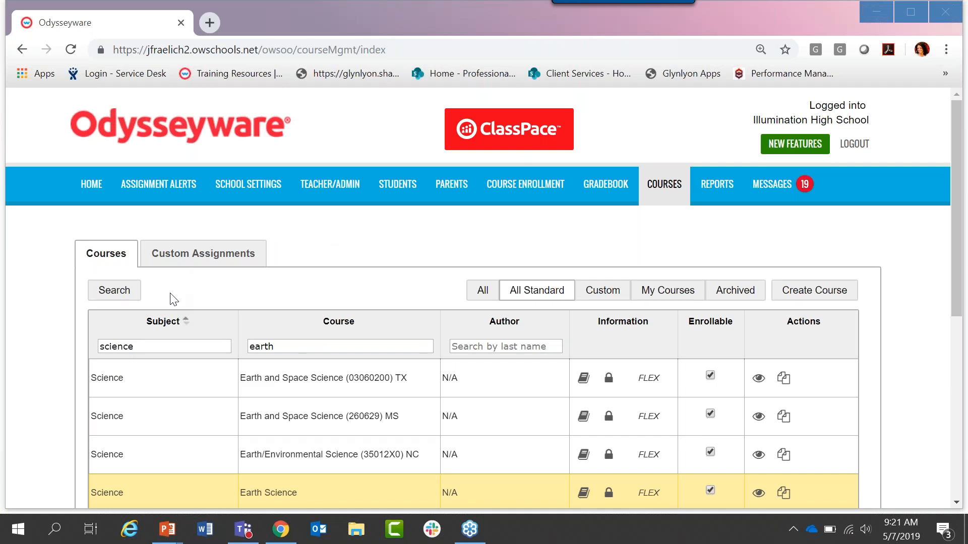
left_click(245, 199)
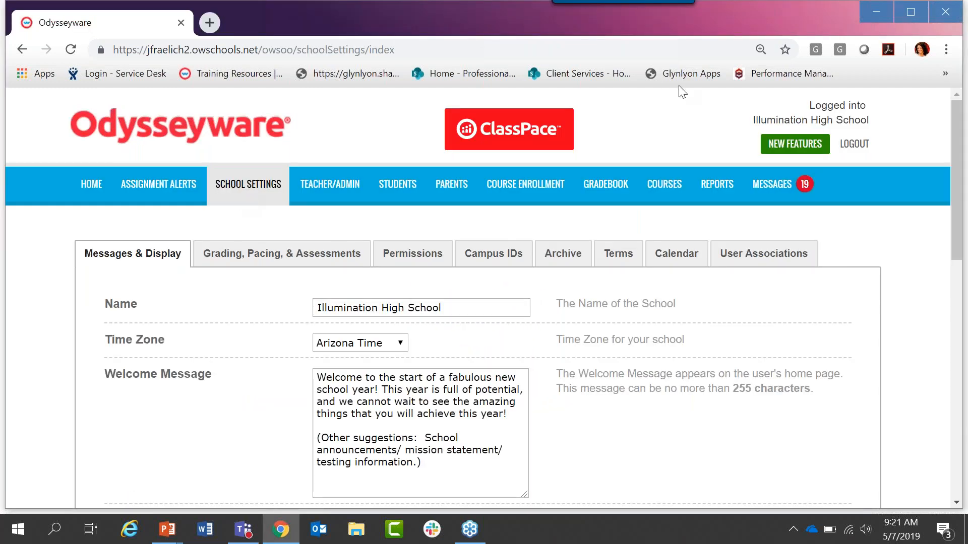
Step: Highlight the Time Zone setting and view its available options without changing the selection
left_click_drag(959, 115, 965, 173)
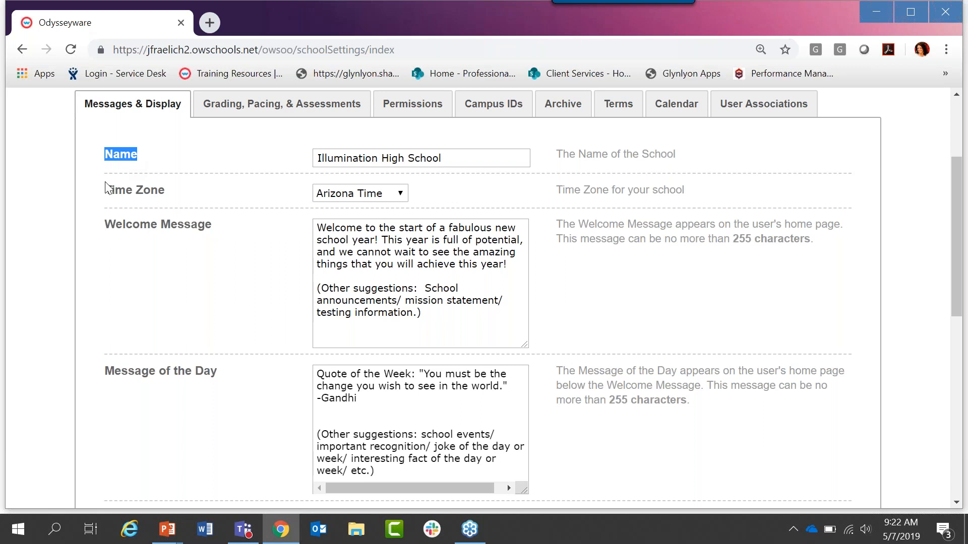
left_click_drag(165, 190, 147, 197)
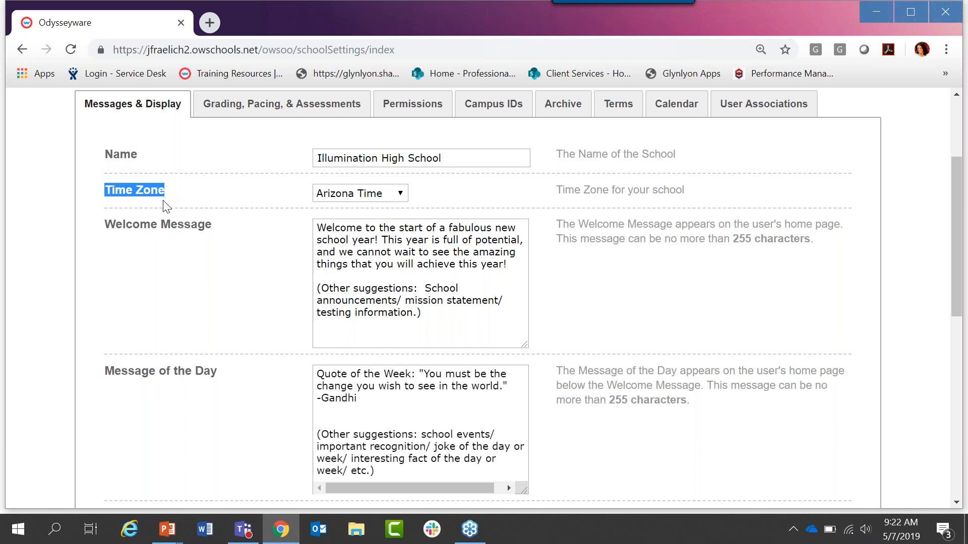
left_click(357, 197)
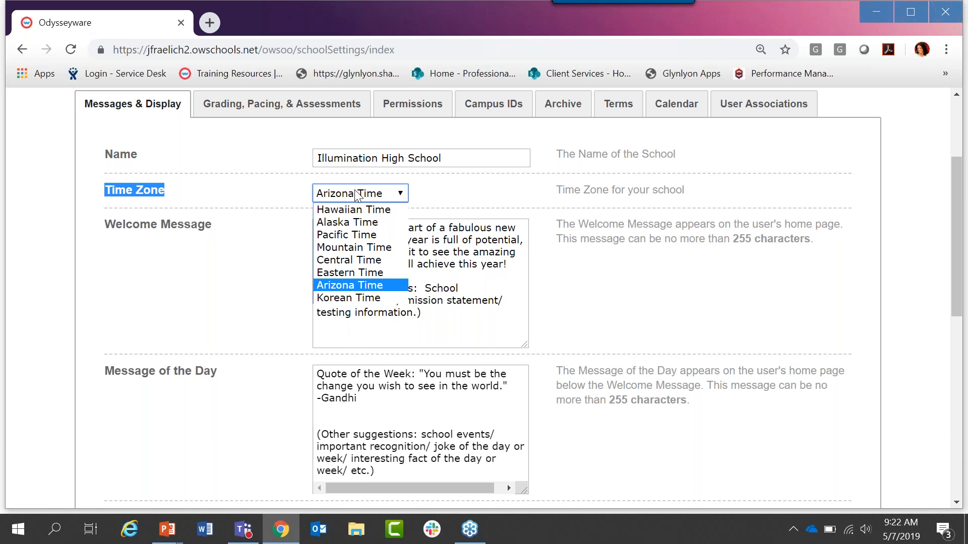
left_click(356, 196)
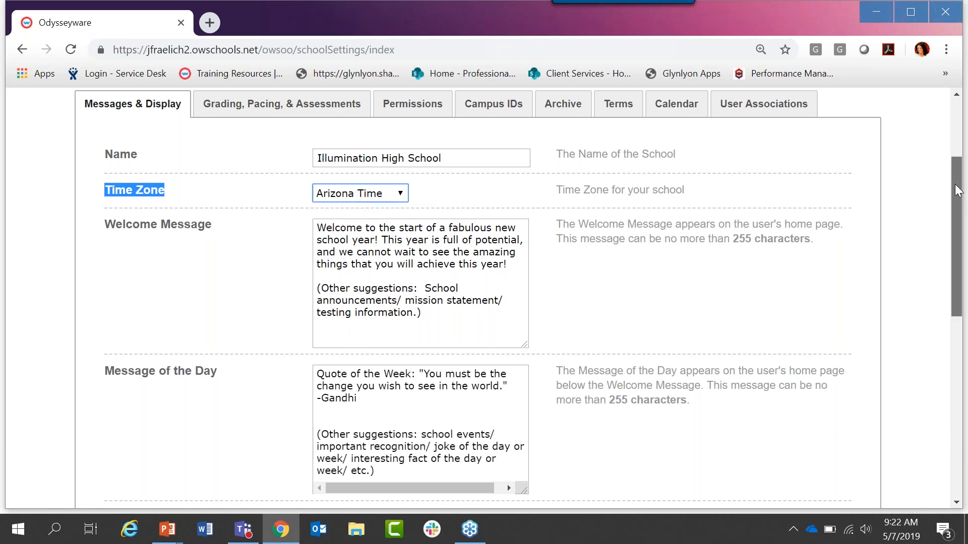
Step: Highlight the Welcome Message character limit and the Standards Documents heading, and look over the list of state standards
left_click_drag(958, 191, 964, 234)
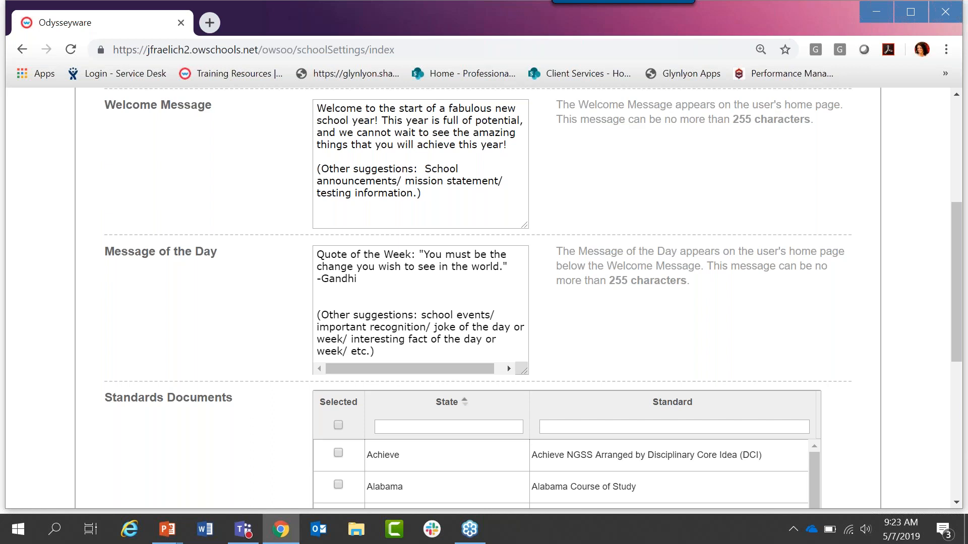
left_click_drag(734, 120, 809, 121)
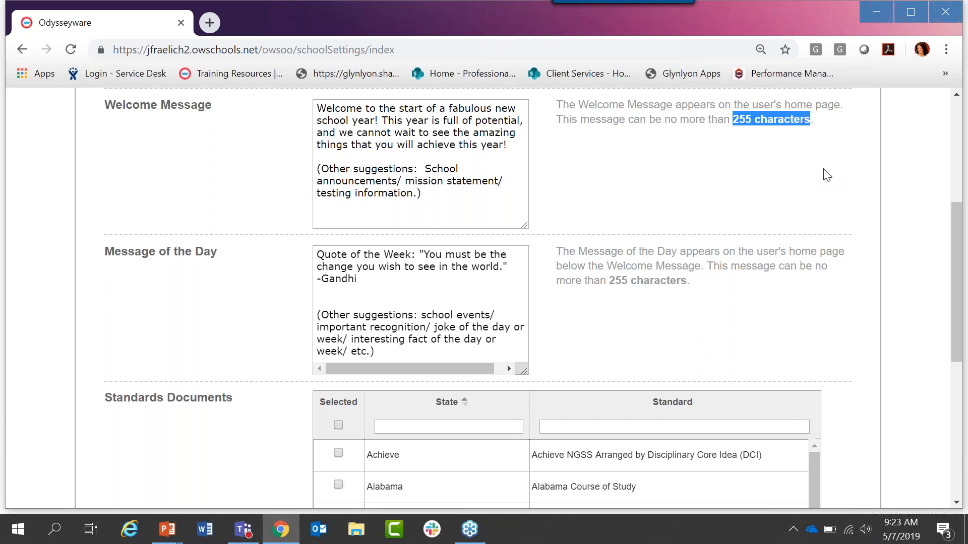
left_click_drag(958, 227, 959, 315)
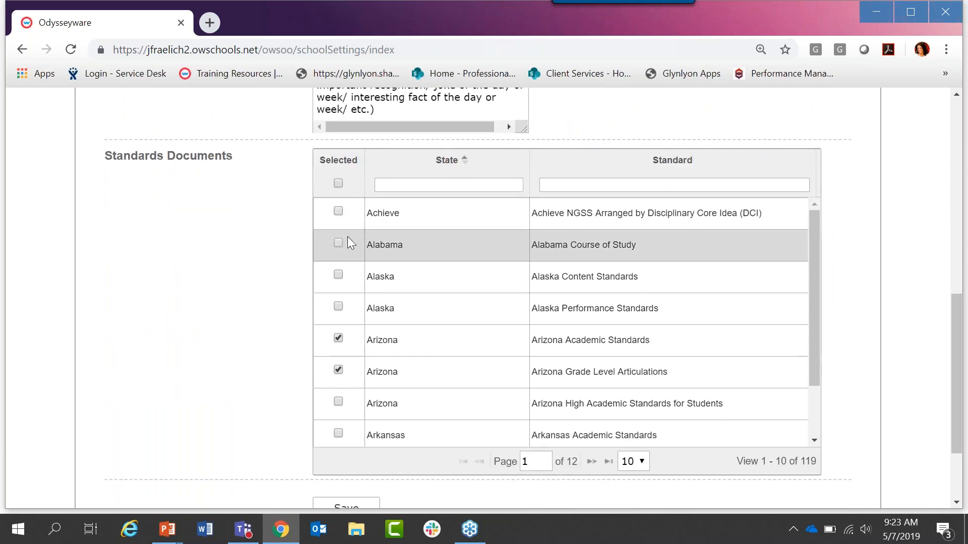
left_click_drag(107, 158, 236, 162)
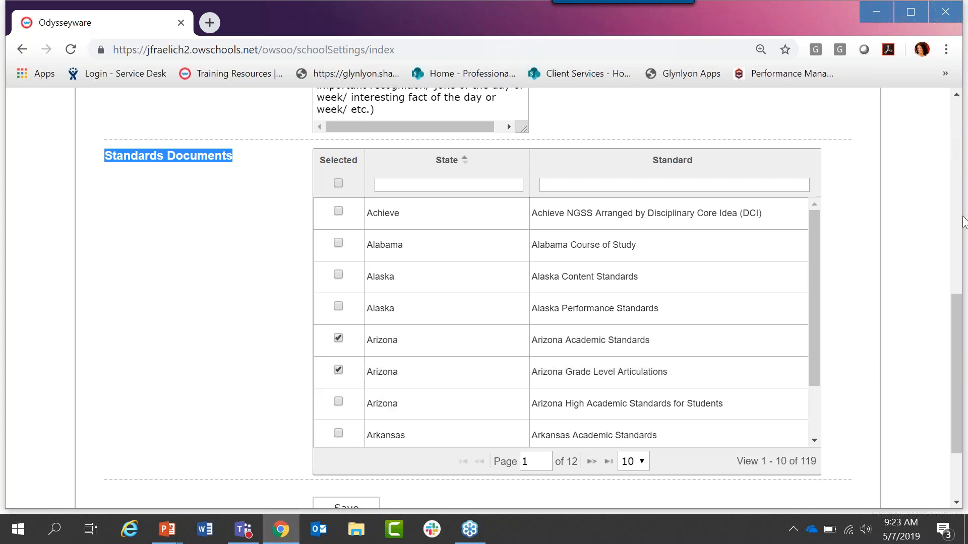
left_click_drag(958, 310, 961, 355)
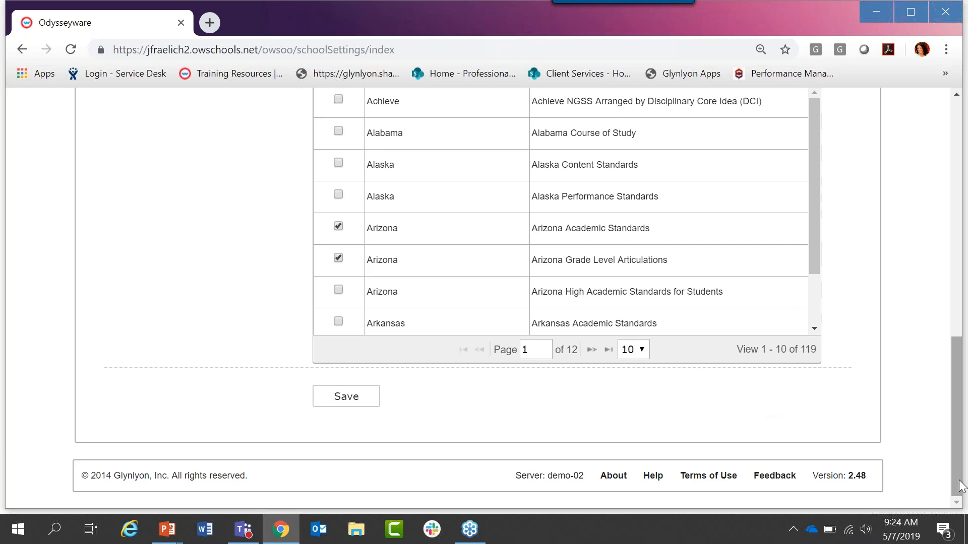
Step: Open the Grading, Pacing, & Assessments section of the school settings
left_click_drag(956, 491, 962, 294)
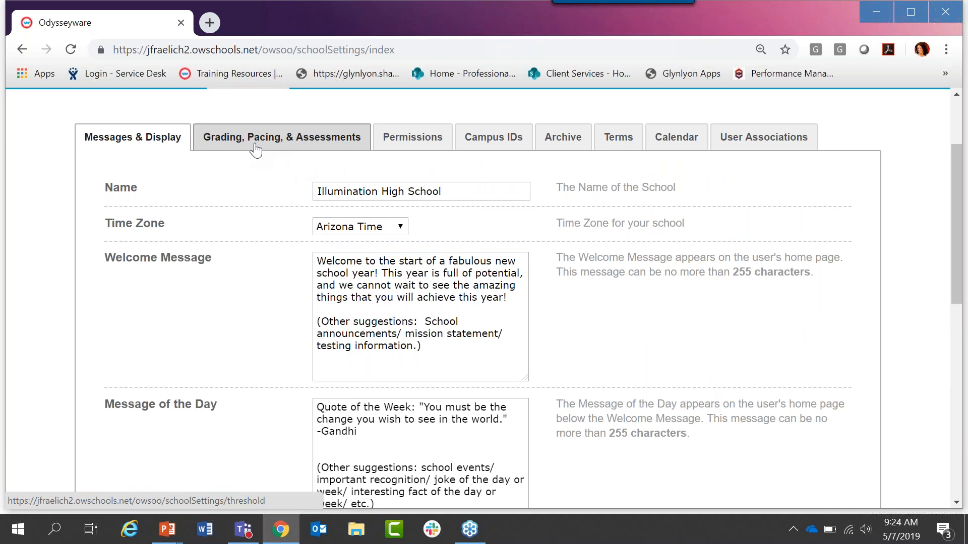
scroll(255, 149, "up", 1)
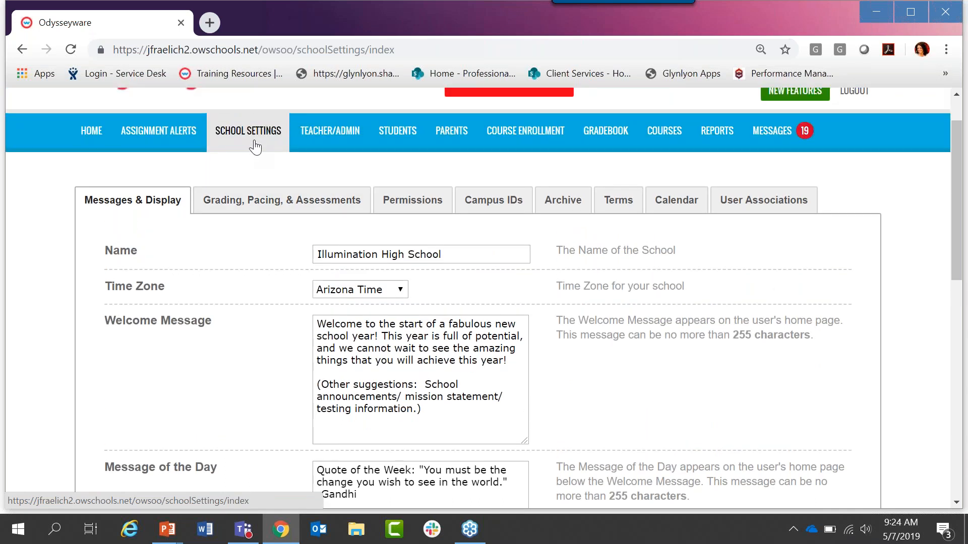
scroll(256, 146, "down", 1)
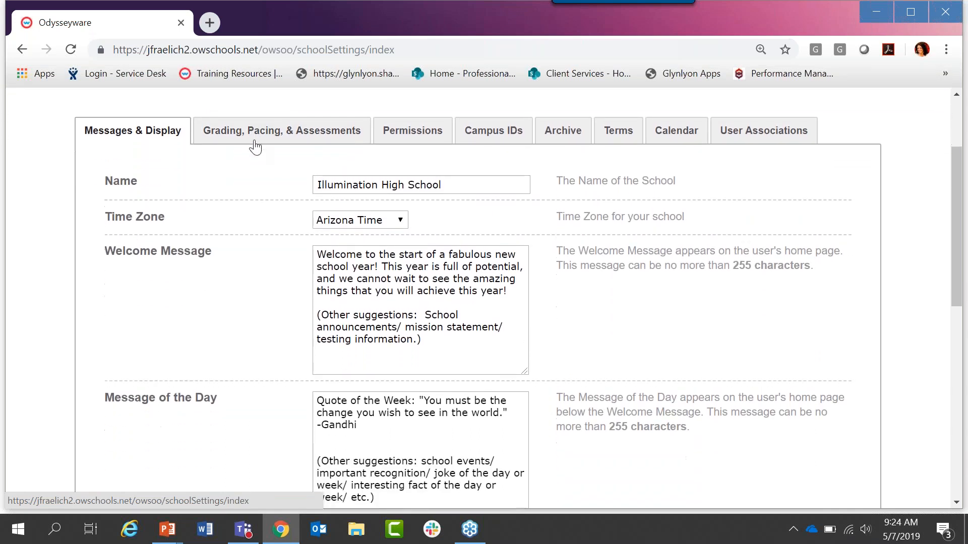
left_click(258, 134)
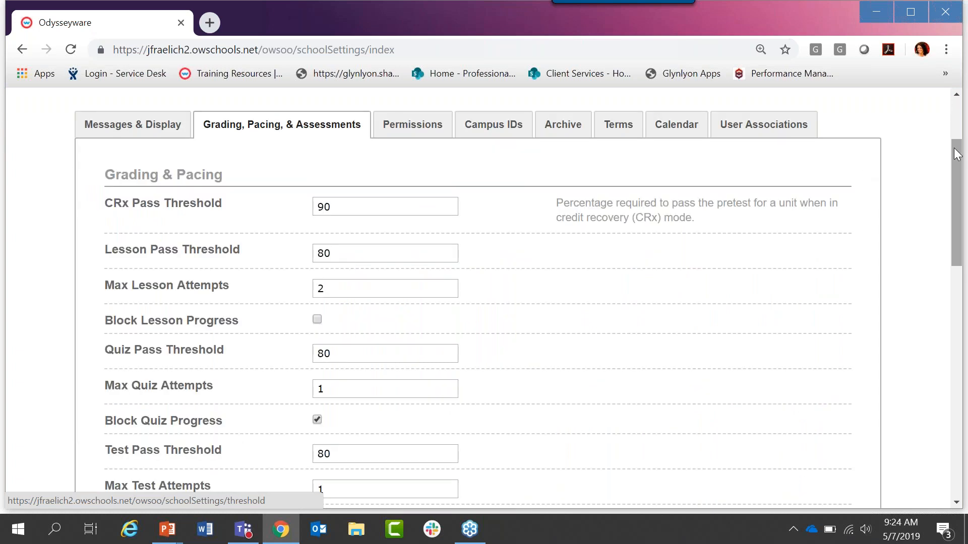
Step: Highlight the CRx Pass Threshold setting and its percentage value under Grading & Pacing
left_click_drag(956, 152, 958, 159)
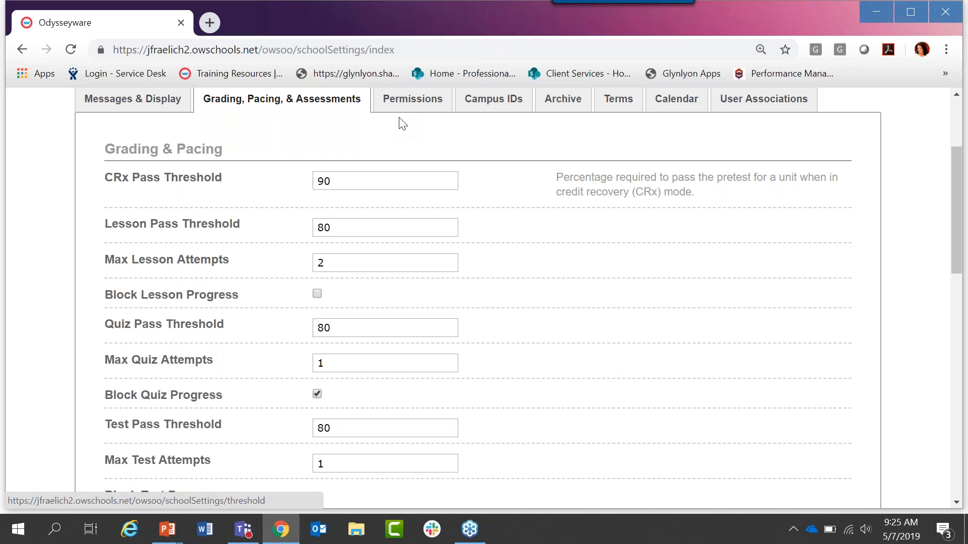
left_click_drag(953, 163, 964, 189)
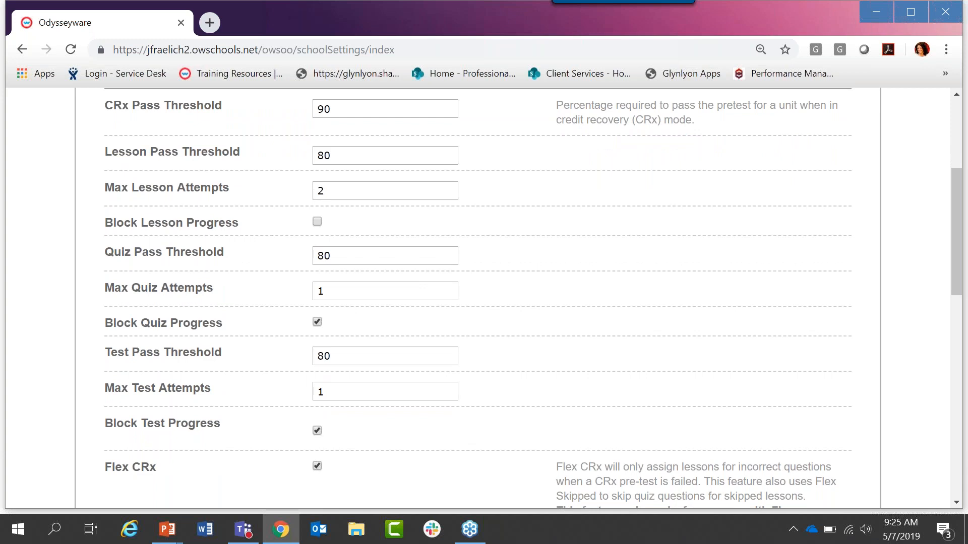
left_click_drag(106, 109, 223, 109)
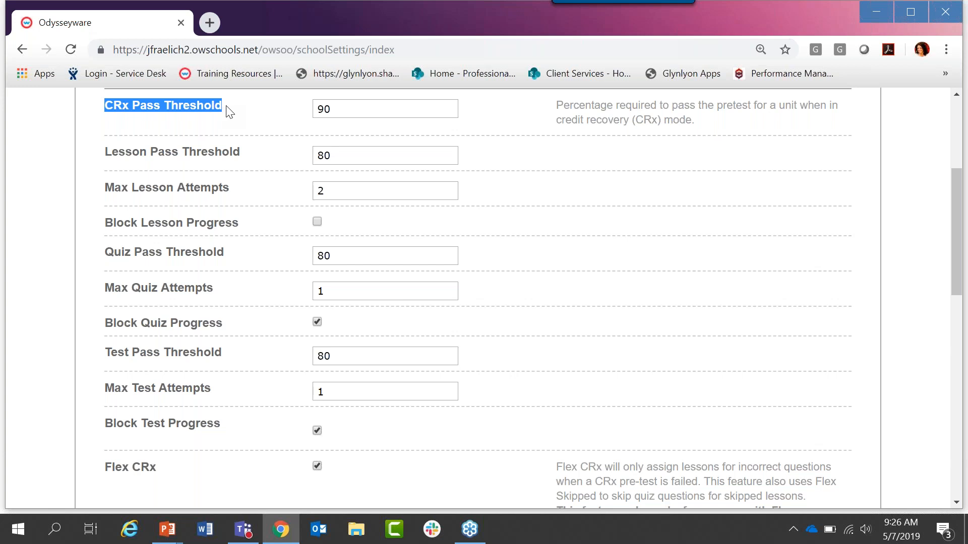
left_click_drag(339, 109, 317, 109)
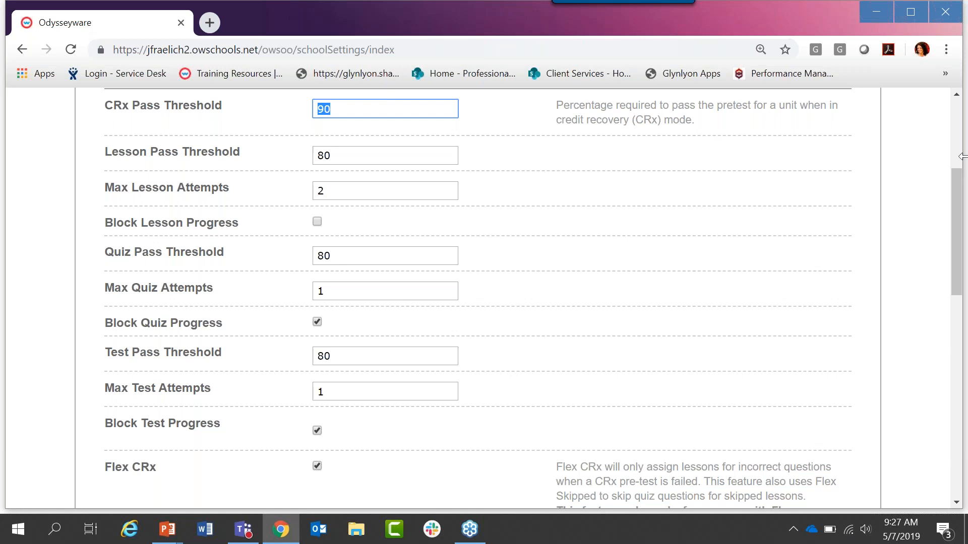
Step: Highlight the Max Lesson Attempts and Block Lesson Progress settings for lessons
left_click_drag(958, 184, 964, 199)
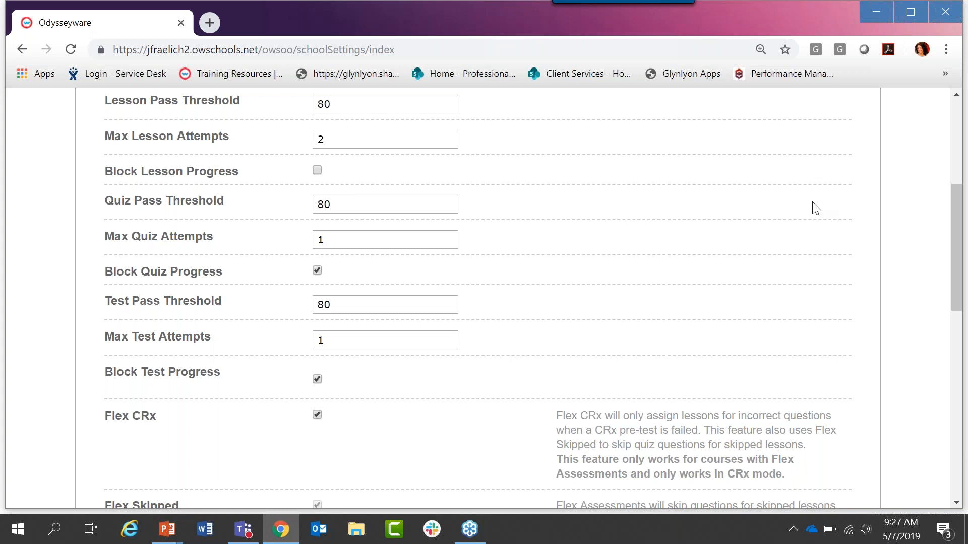
triple_click(134, 137)
left_click_drag(132, 131, 108, 136)
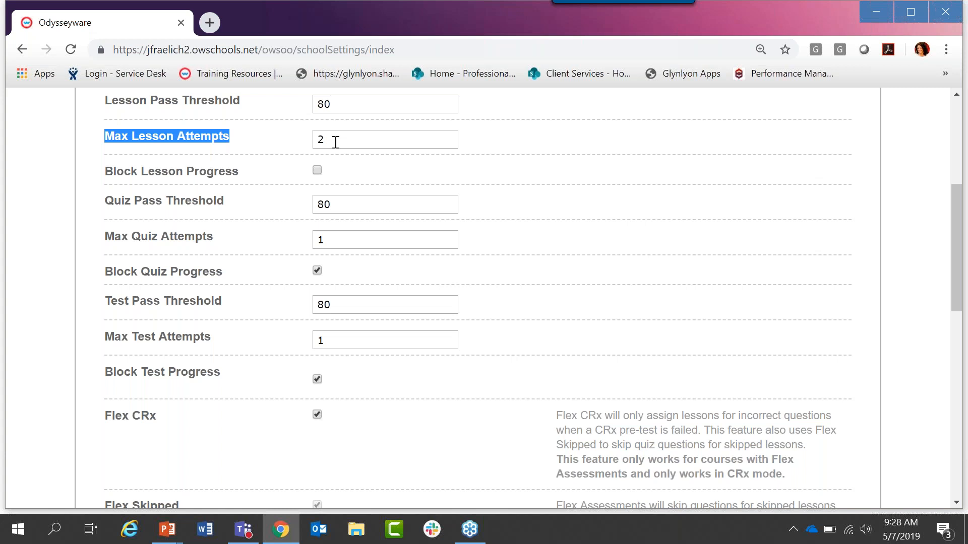
mouse_move(103, 180)
left_mouse_down()
mouse_move(238, 185)
mouse_move(112, 178)
left_mouse_up()
left_click(112, 179)
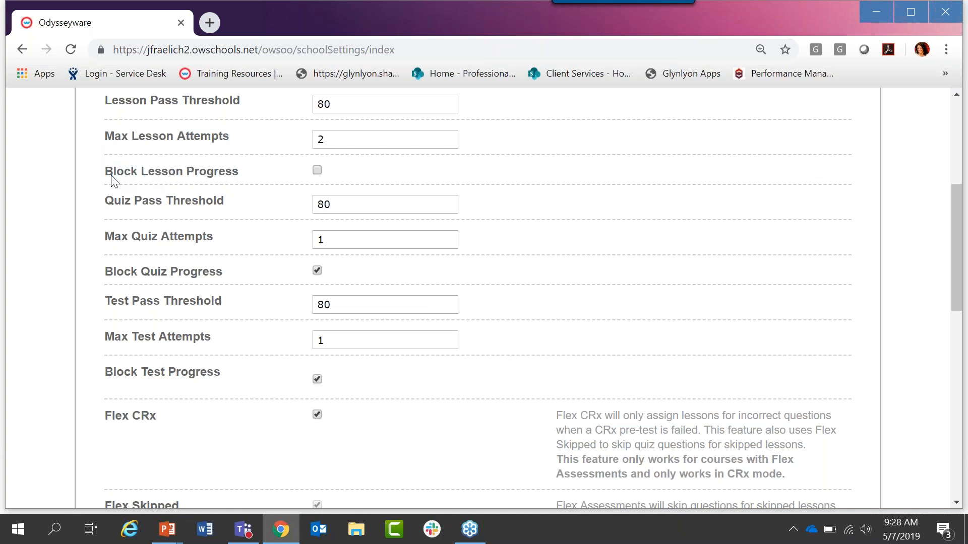
left_click_drag(106, 180, 238, 172)
left_click(238, 172)
left_click_drag(105, 172, 241, 177)
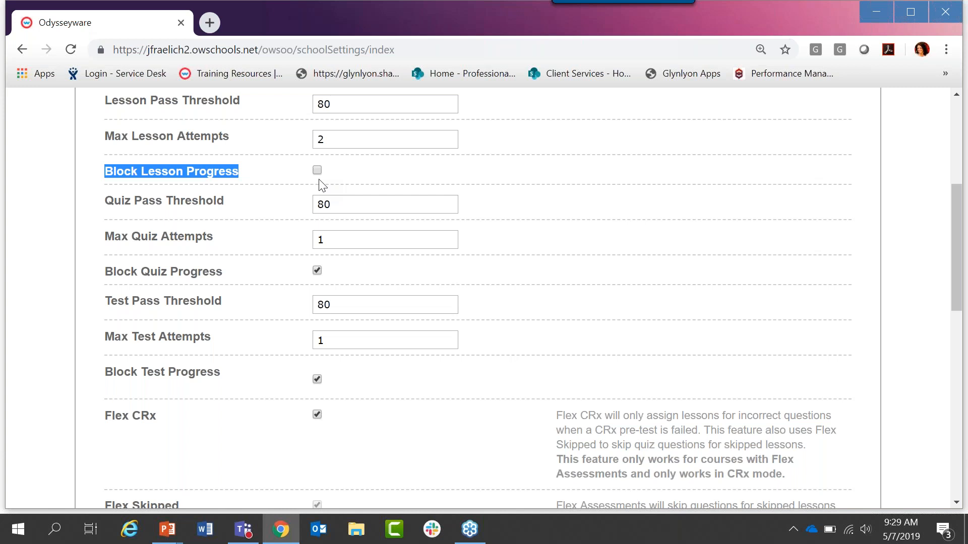
Step: Highlight the Quiz Pass Threshold and Block Quiz Progress settings, and clear the highlighting
left_click_drag(224, 202, 106, 204)
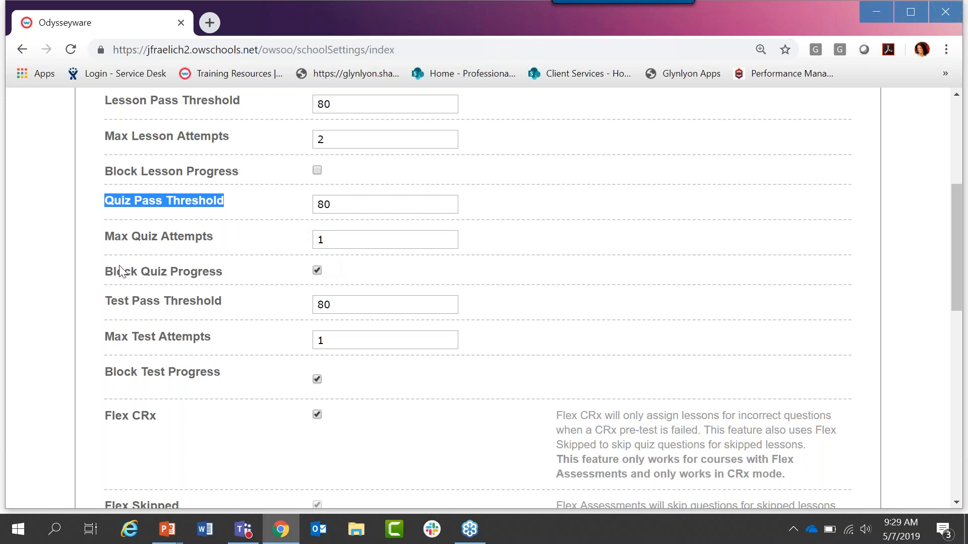
left_click_drag(105, 273, 224, 283)
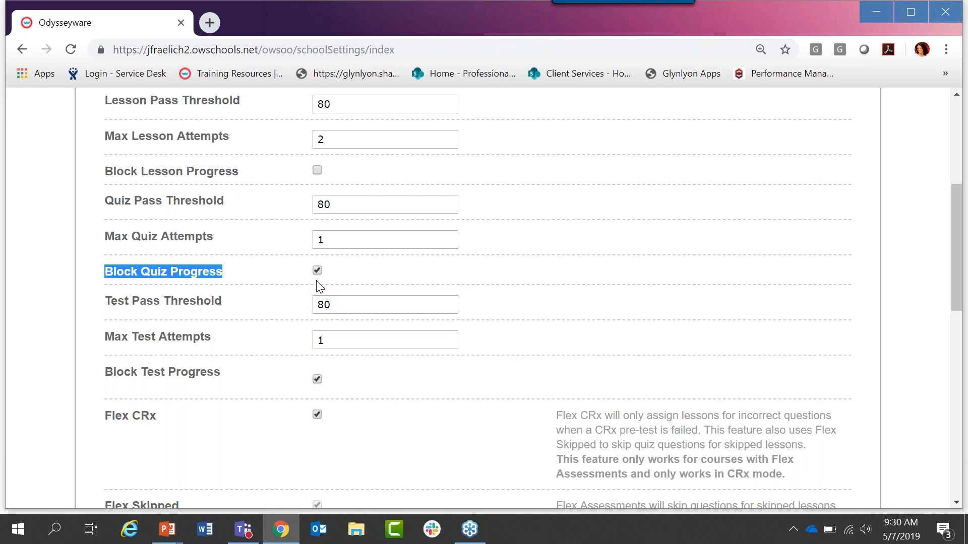
left_click(244, 277)
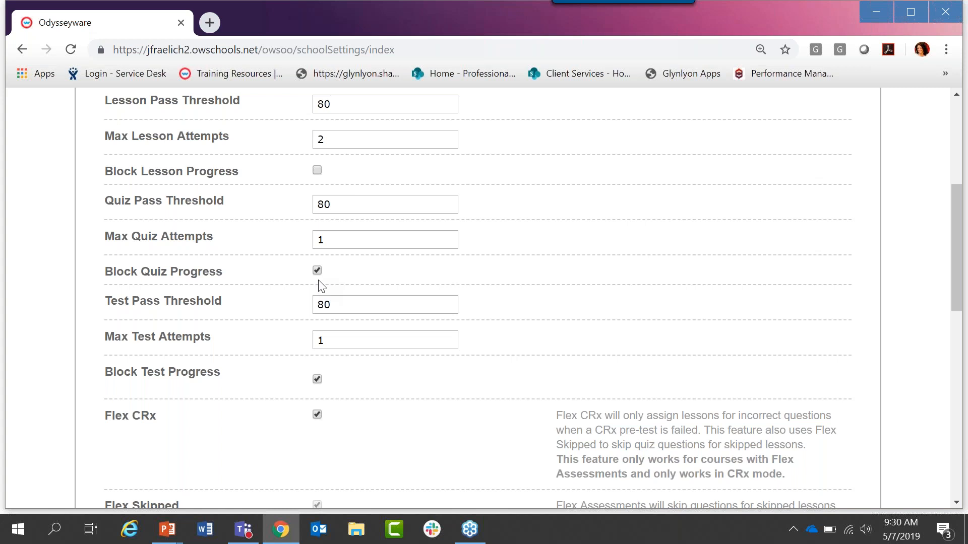
Step: Highlight the Flex CRx setting below the test progress options
left_click_drag(959, 210, 964, 261)
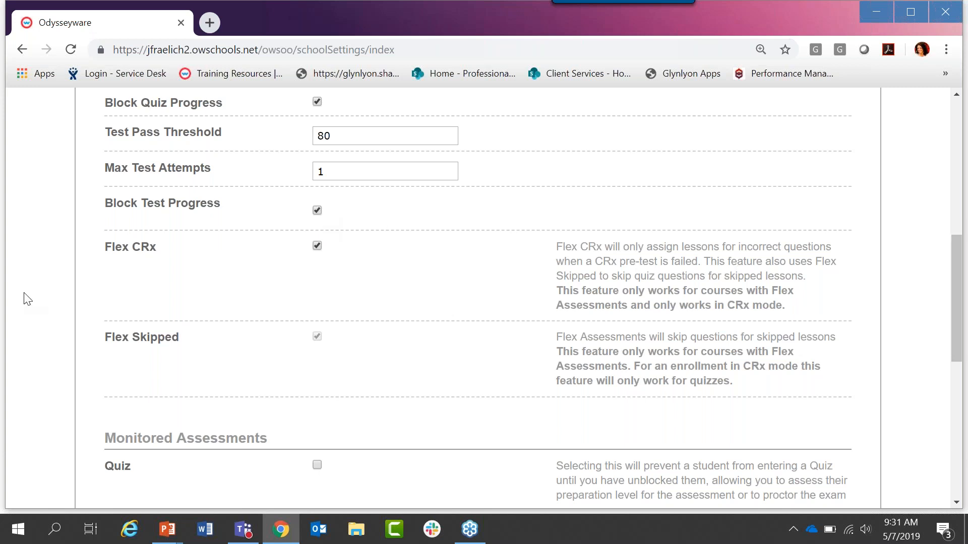
left_click_drag(107, 249, 157, 251)
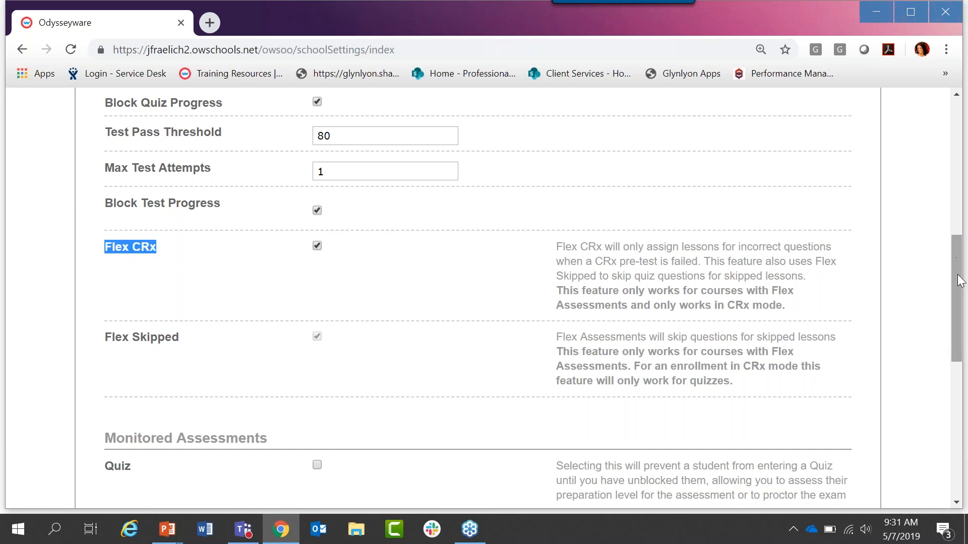
Step: Return to the Grading & Pacing section and highlight the CRx Pass Threshold label
left_click_drag(958, 292, 957, 352)
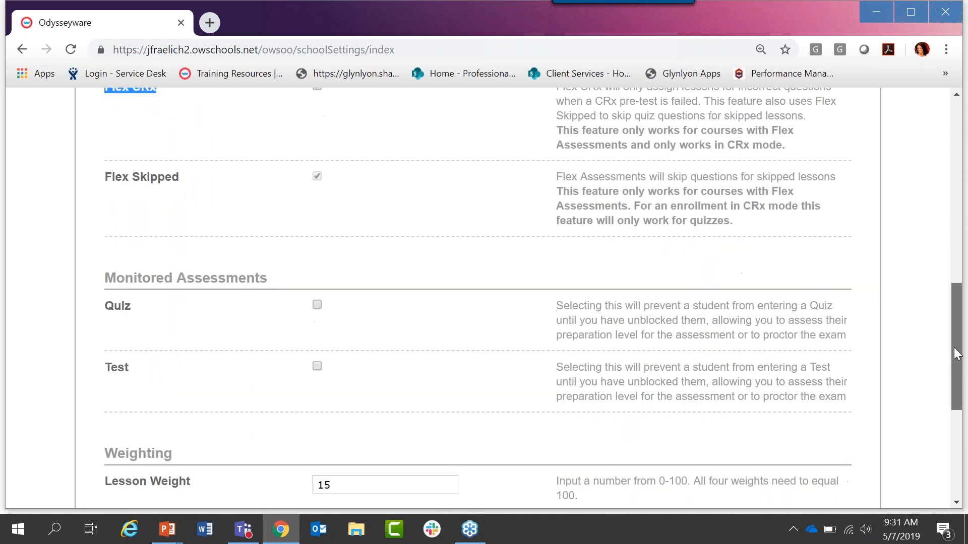
scroll(957, 307, "up", 7)
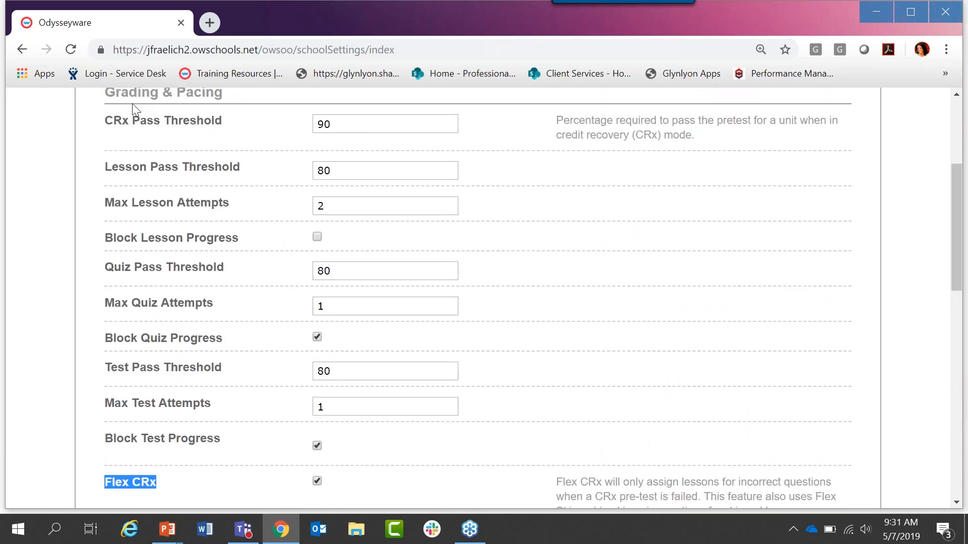
left_click_drag(106, 121, 221, 124)
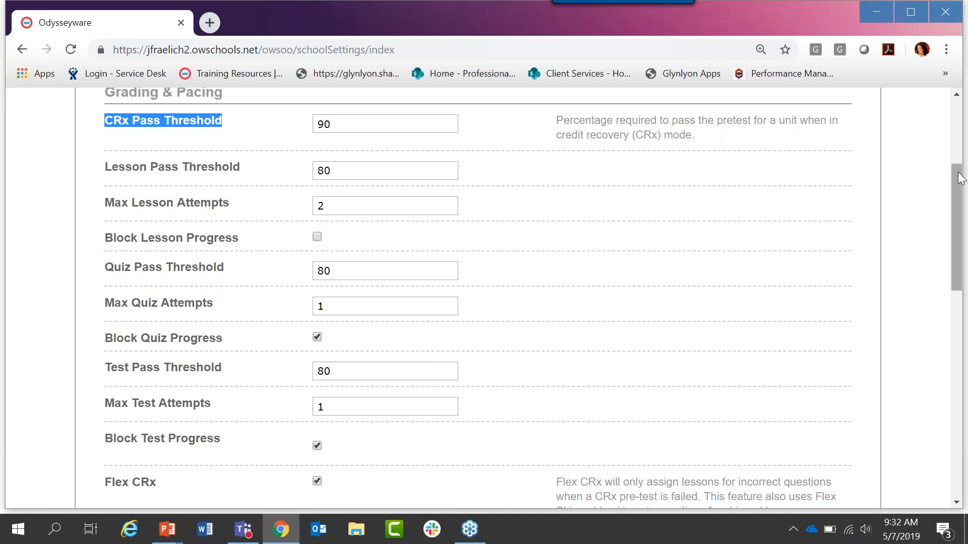
Step: Highlight the Flex Skipped setting below Flex CRx, and clear the highlighting
left_click_drag(960, 177, 966, 278)
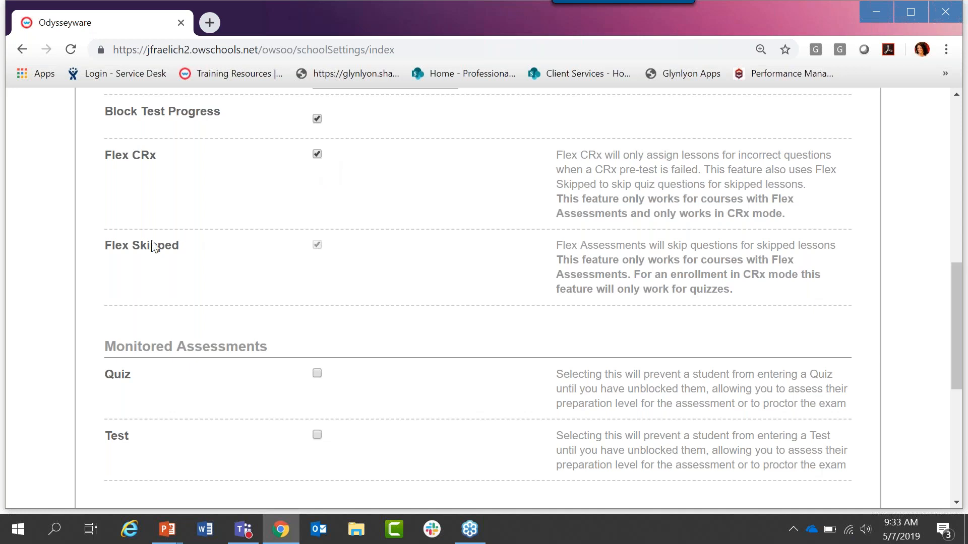
left_click_drag(179, 247, 107, 246)
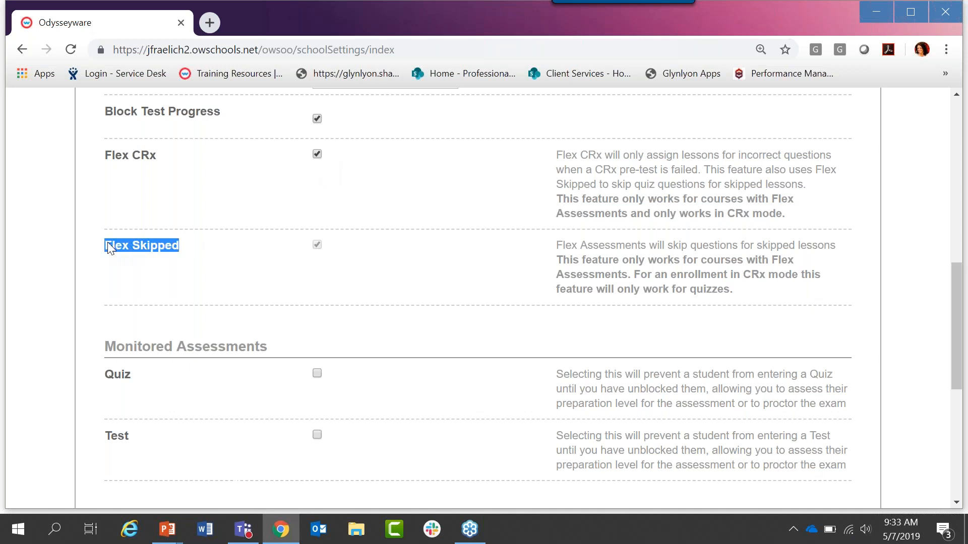
left_click(105, 249)
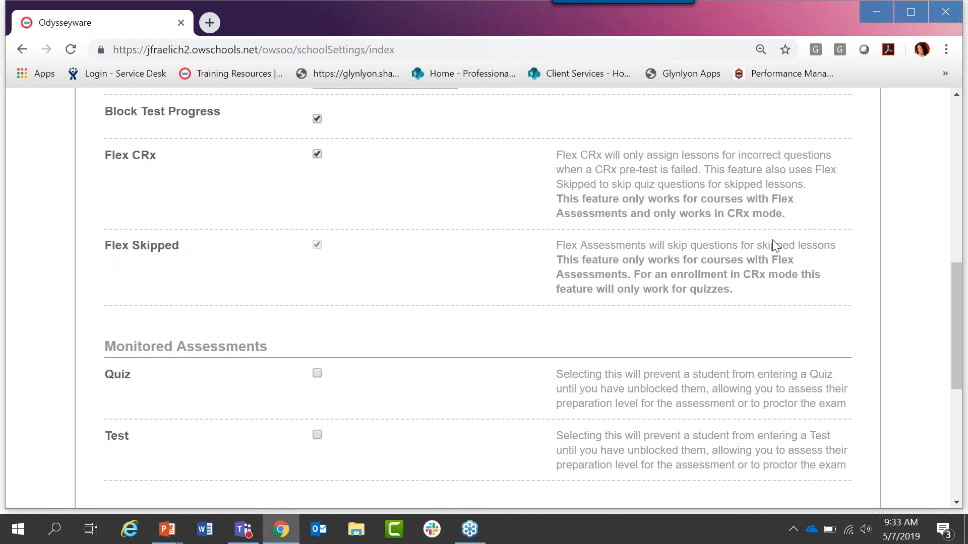
Step: Highlight the Monitored Assessments heading and try out its Quiz and Test options, leaving both disabled
left_click_drag(958, 284, 964, 346)
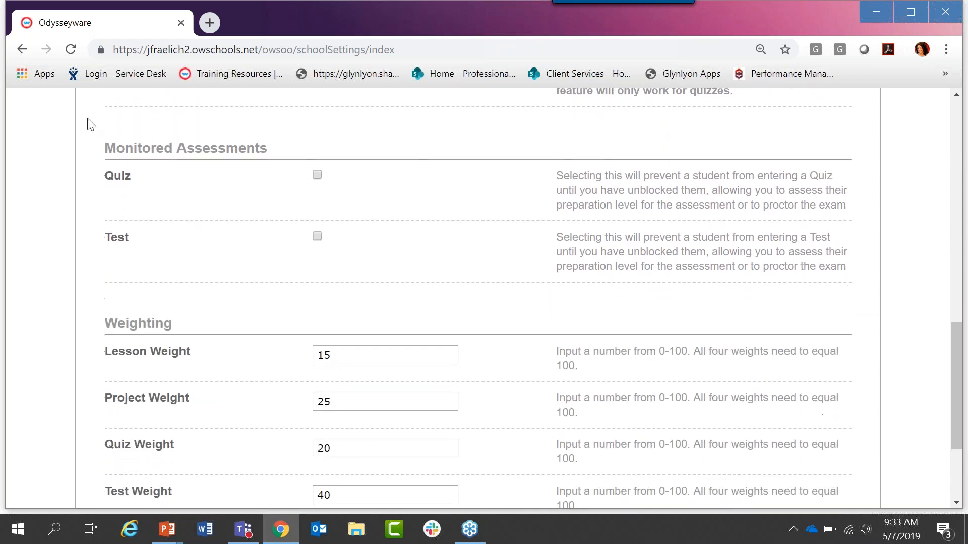
left_click_drag(109, 151, 268, 150)
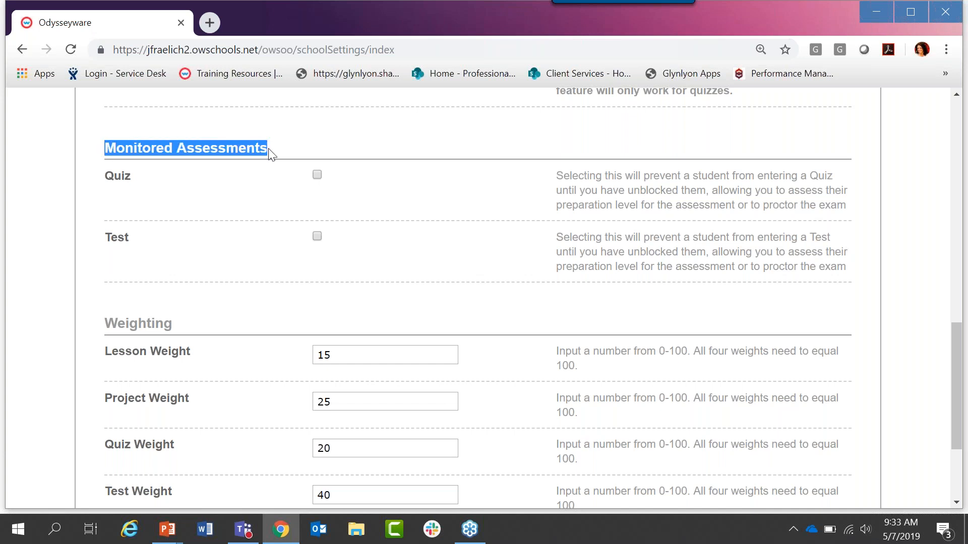
left_click(317, 176)
left_click(316, 177)
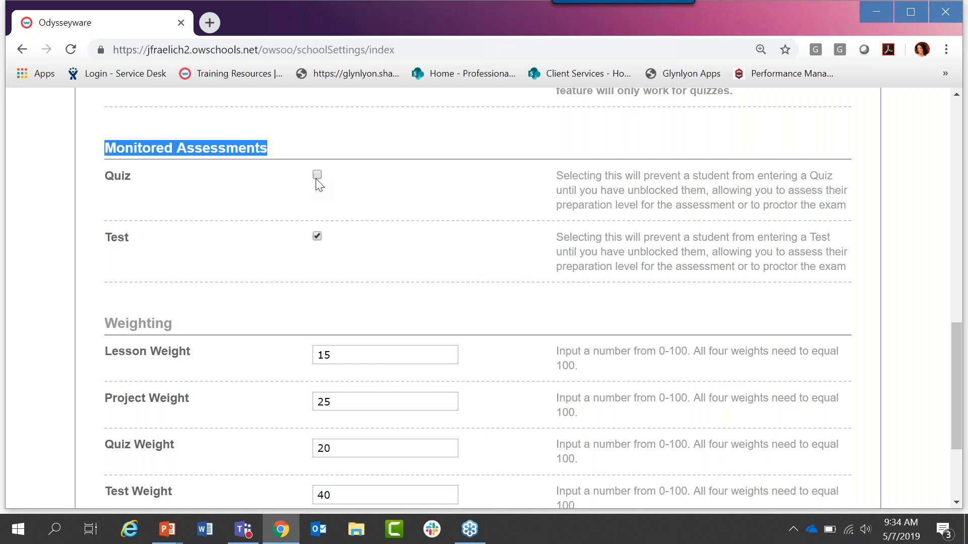
left_click(317, 237)
Step: Review the lesson, project, quiz and test weights in the Weighting section
left_click_drag(961, 347, 961, 383)
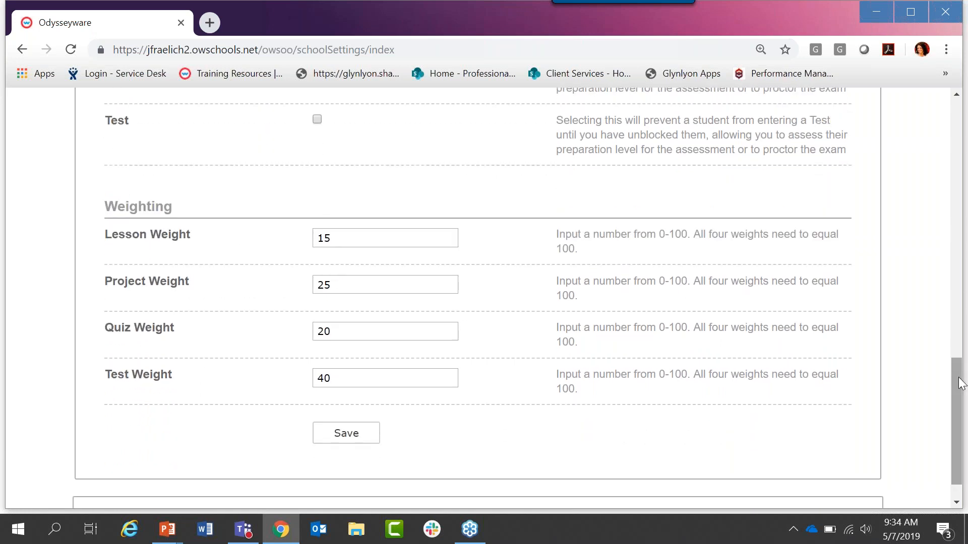
scroll(961, 383, "down", 1)
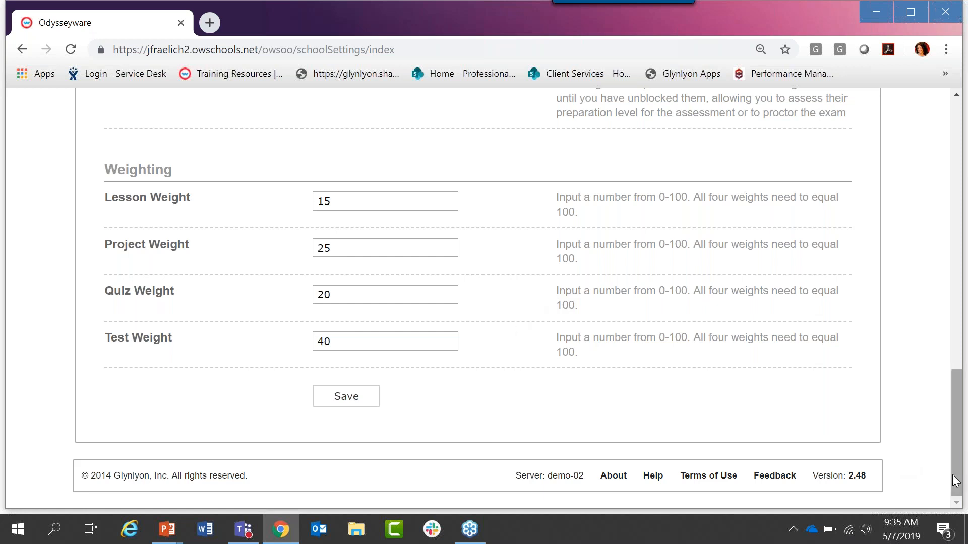
Step: Open the school's Permissions settings and review the global and grading permissions
left_click_drag(954, 481, 956, 242)
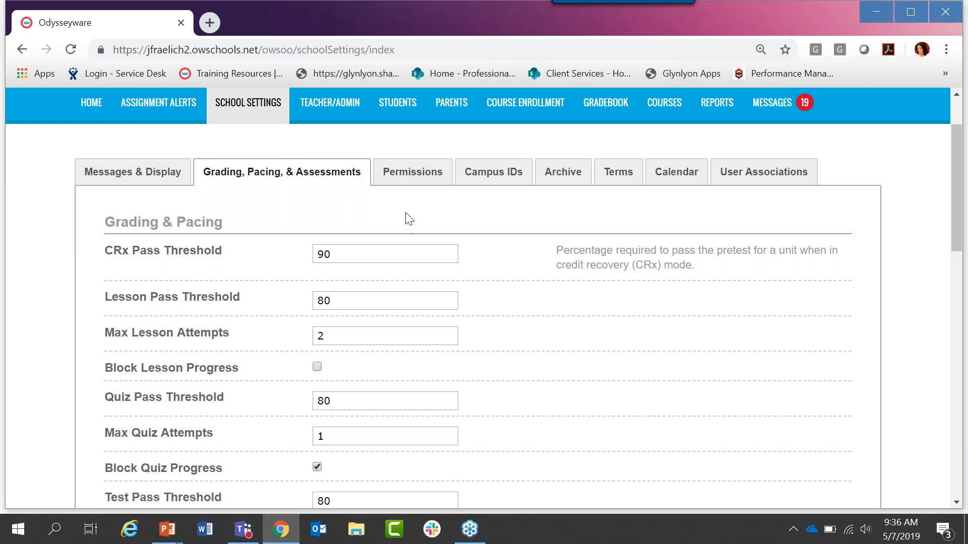
left_click(426, 181)
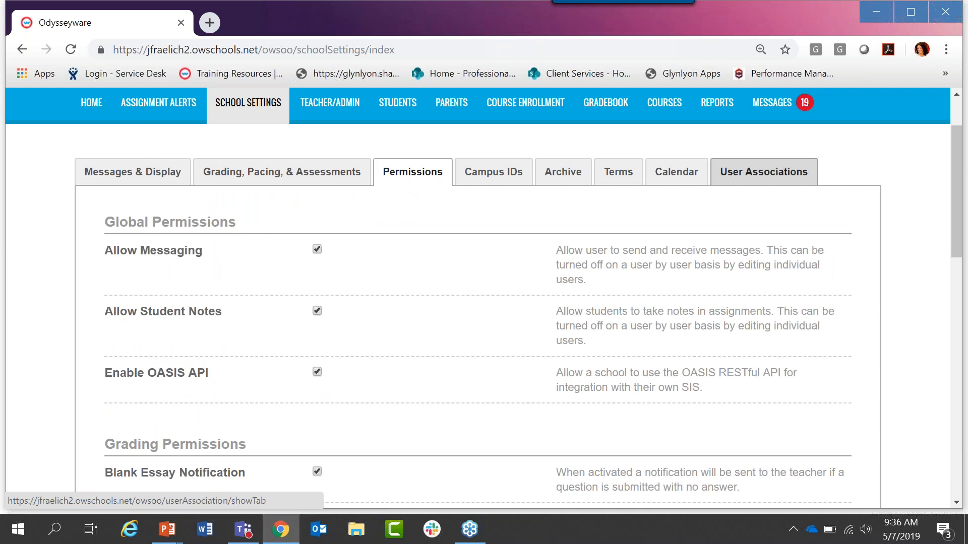
left_click_drag(959, 135, 963, 159)
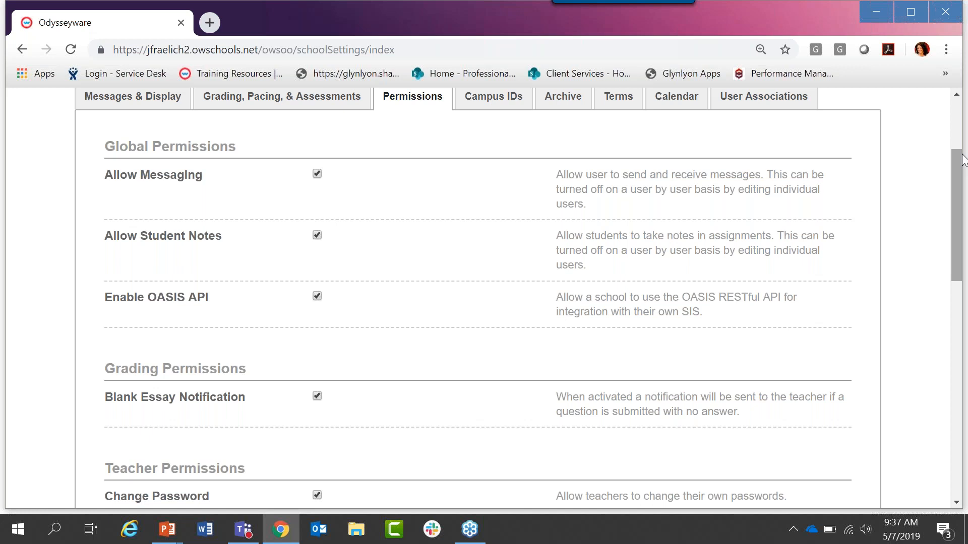
Step: Highlight the Global Permissions heading and its Allow Messaging setting
left_click_drag(106, 147, 242, 162)
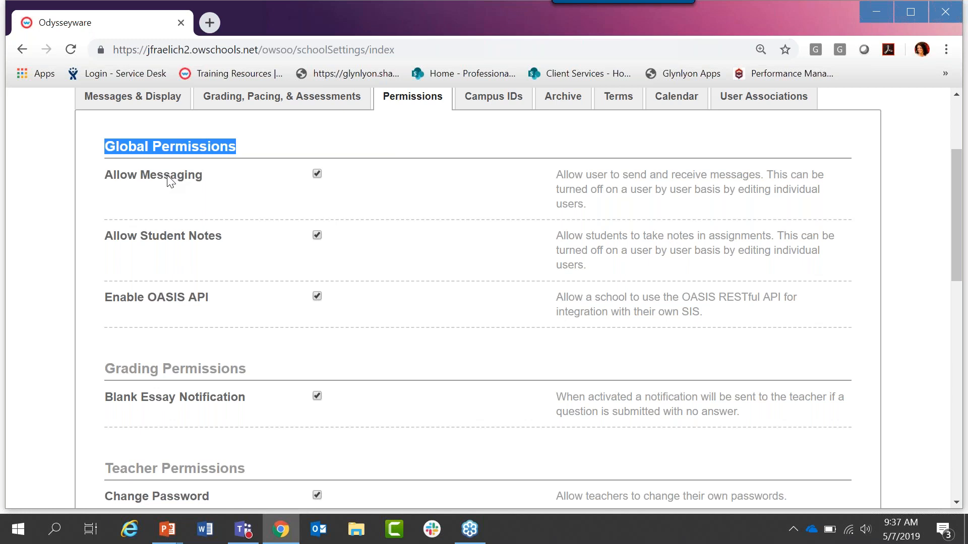
left_click_drag(202, 175, 108, 174)
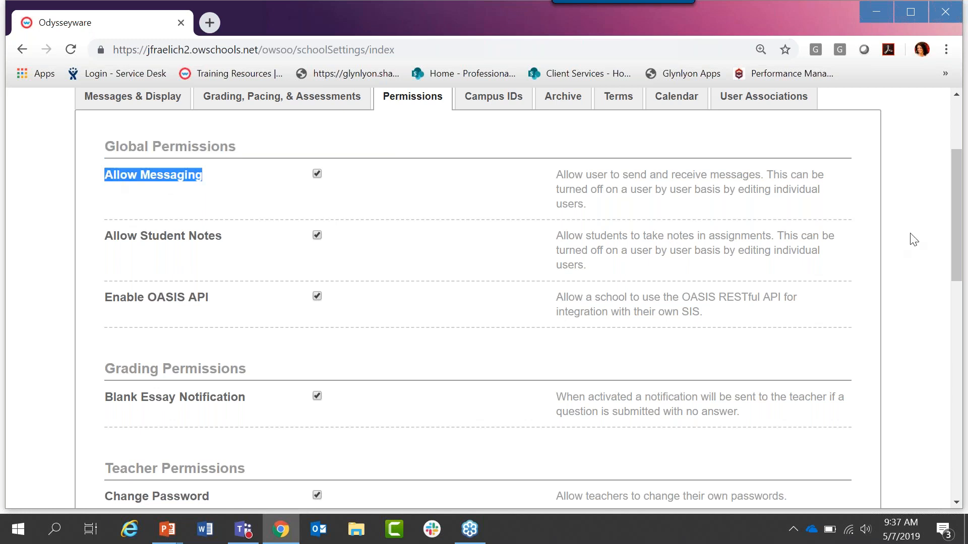
scroll(957, 212, "up", 2)
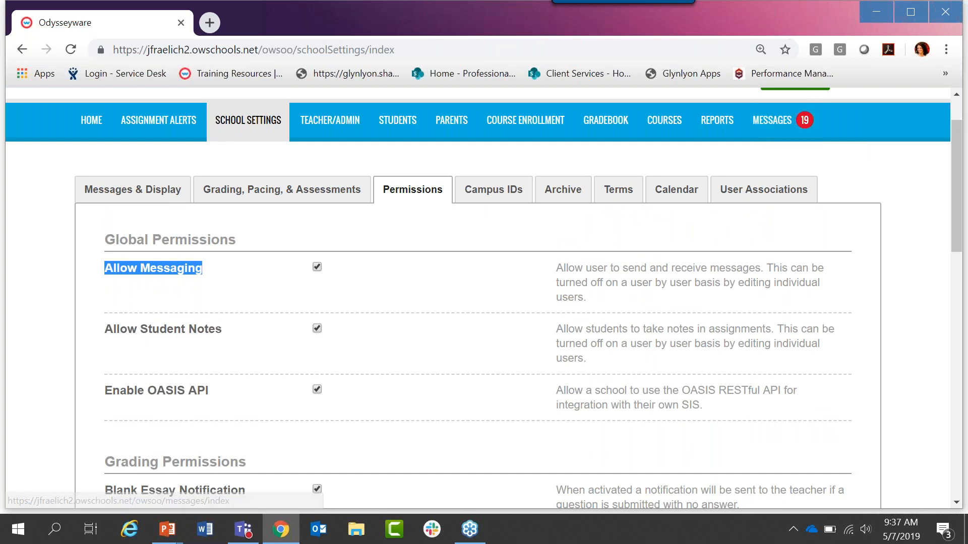
left_click_drag(960, 141, 965, 169)
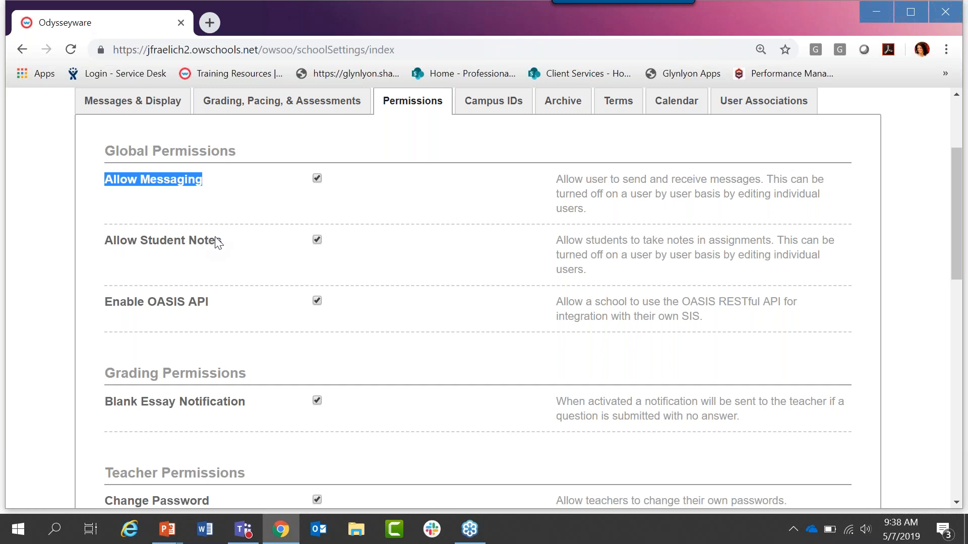
Step: Highlight the Allow Student Notes, Enable OASIS API and Blank Essay Notification settings one after another
left_click_drag(225, 246, 106, 242)
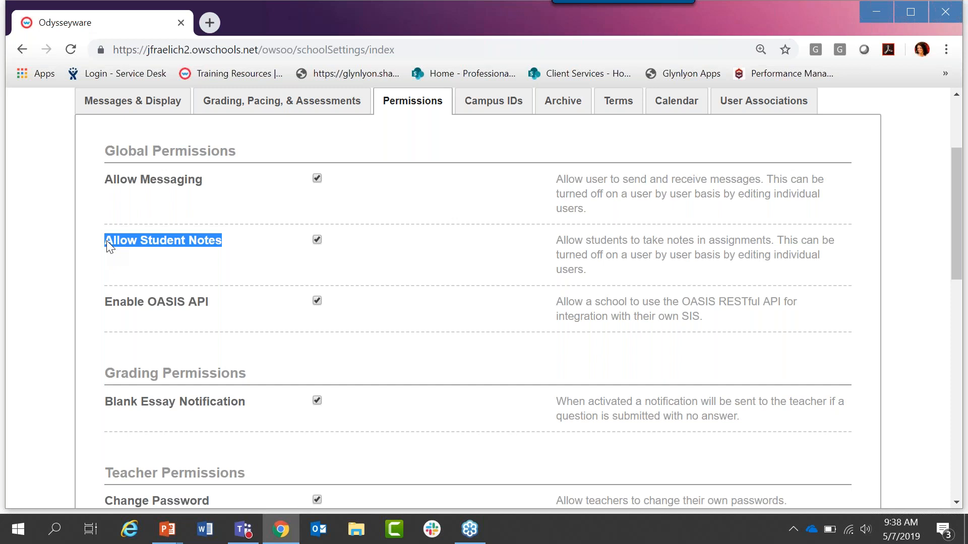
left_click(205, 340)
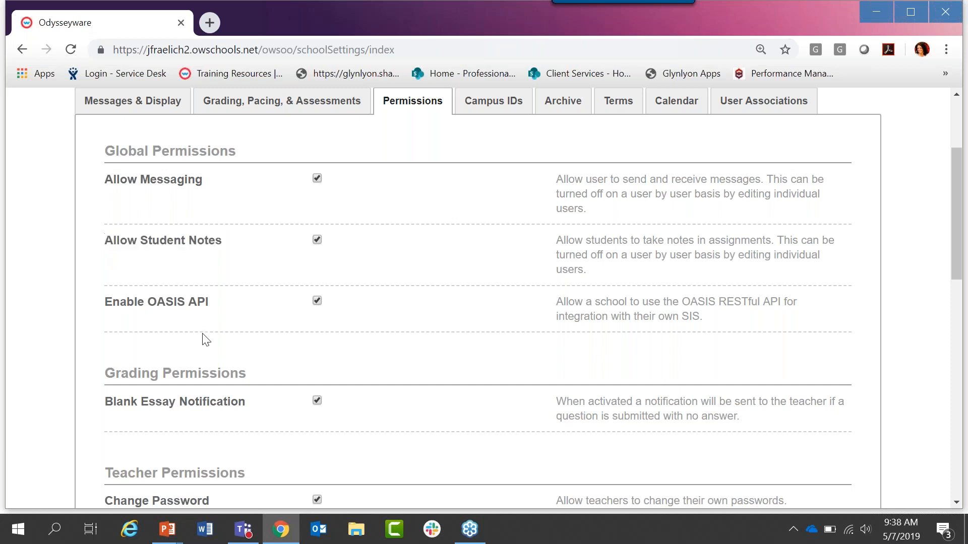
left_click_drag(209, 302, 118, 305)
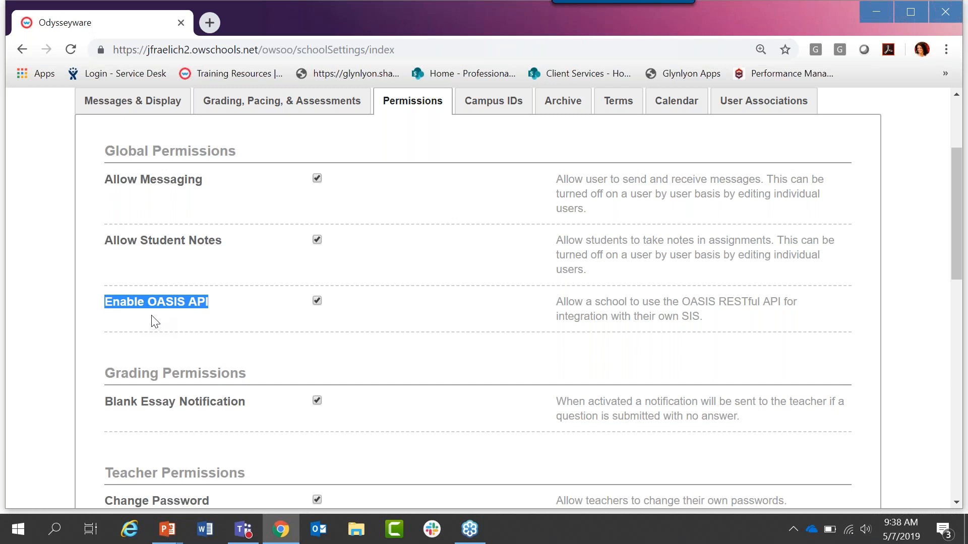
left_click_drag(960, 157, 966, 235)
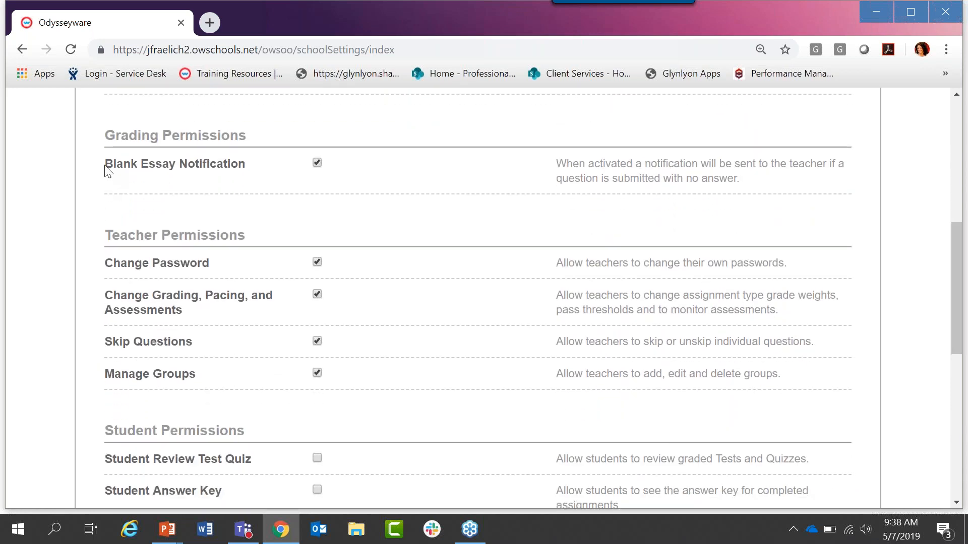
left_click_drag(106, 167, 193, 174)
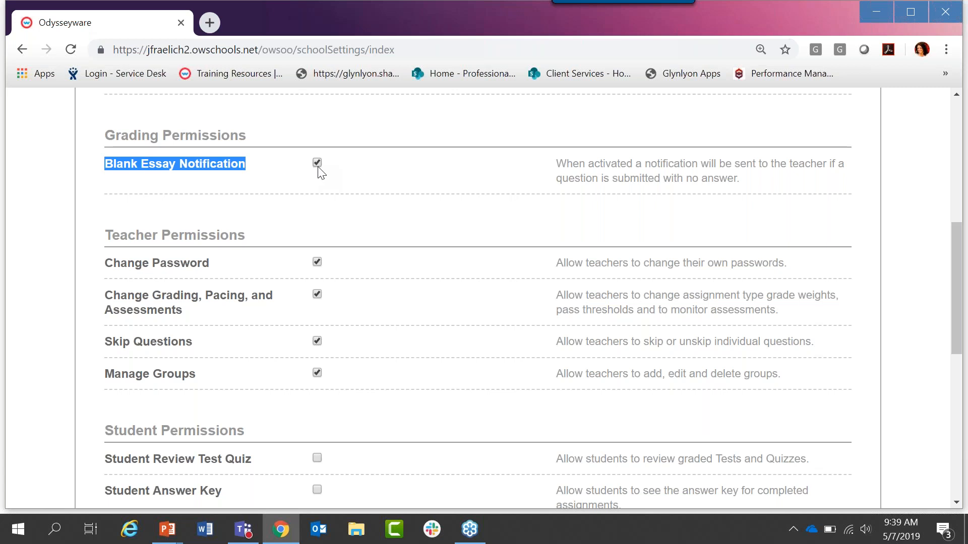
Step: Highlight the Teacher Permissions heading and its Change Password setting, and disable password changes for teachers
left_click_drag(954, 238, 957, 280)
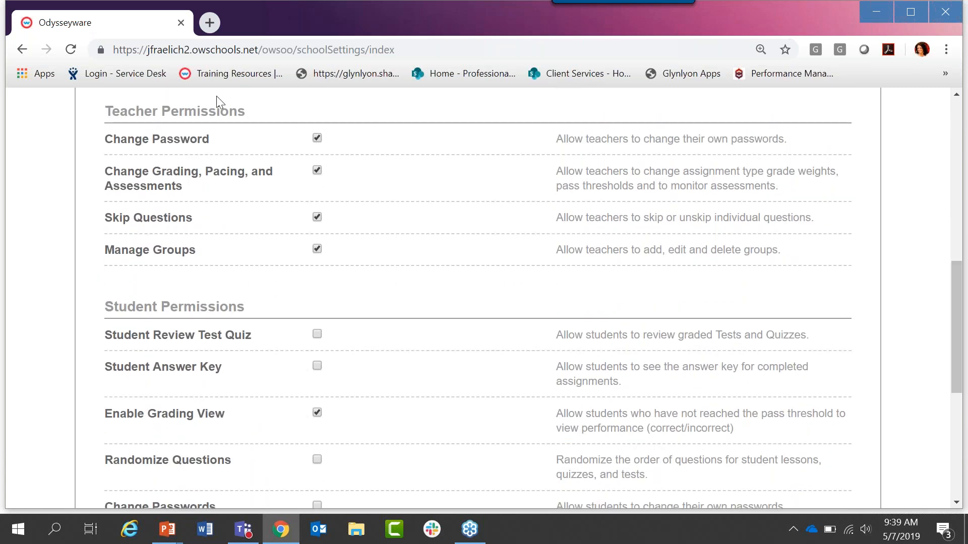
left_click_drag(104, 111, 247, 111)
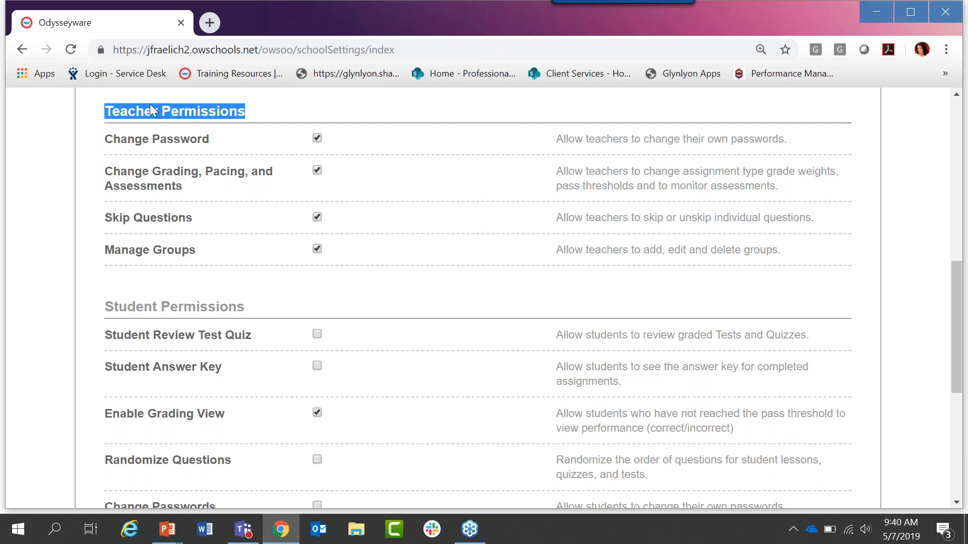
double_click(159, 140)
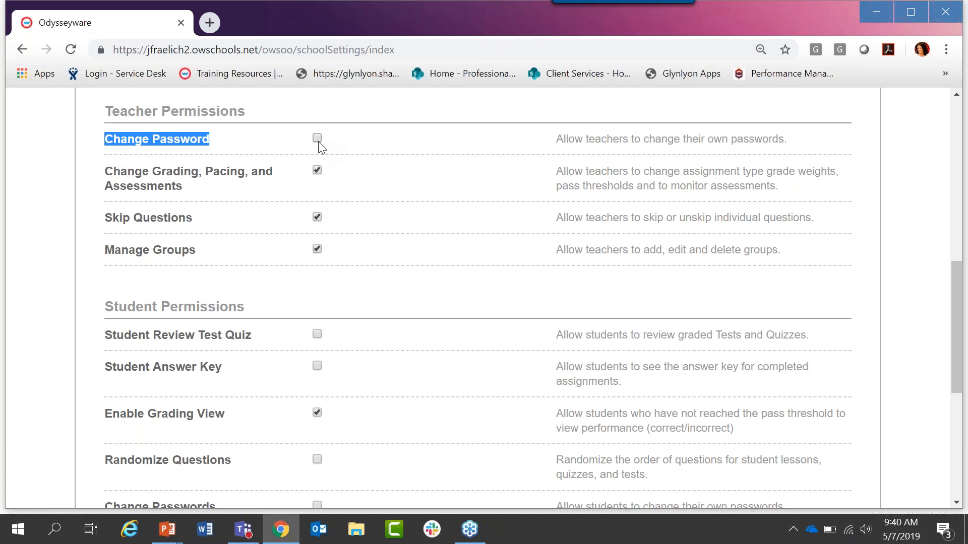
Step: Highlight the teachers' Change Grading, Pacing, and Assessments permission and point out the matching settings section it controls
left_click_drag(106, 172, 188, 194)
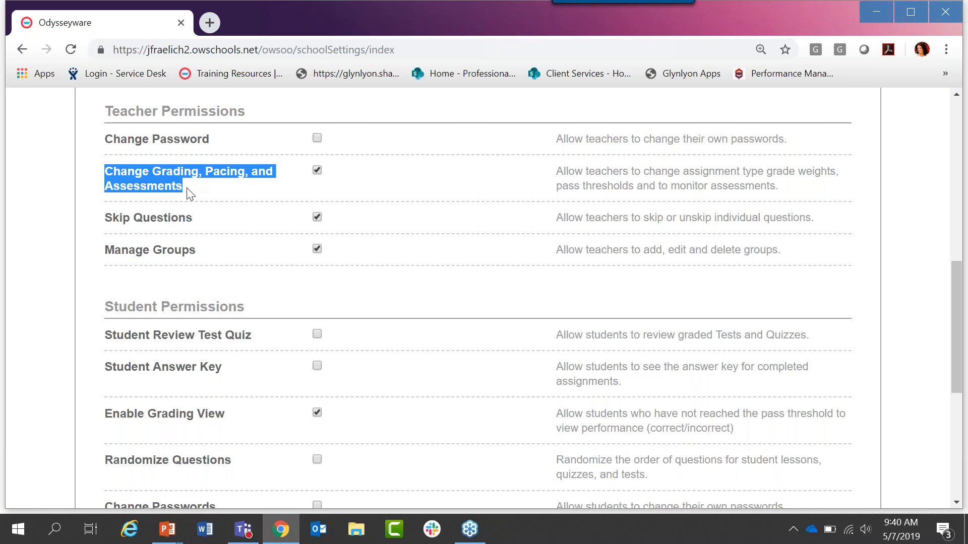
scroll(188, 193, "up", 8)
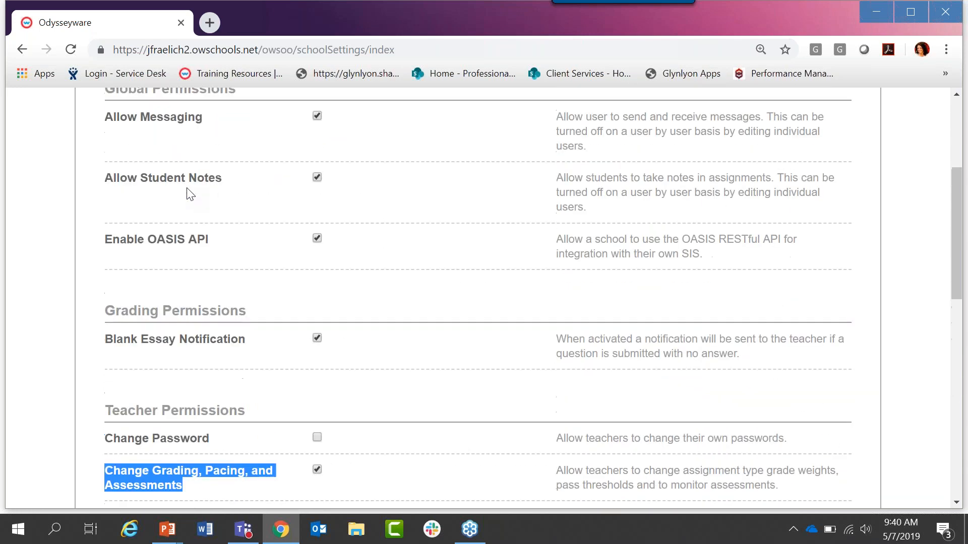
scroll(186, 188, "up", 2)
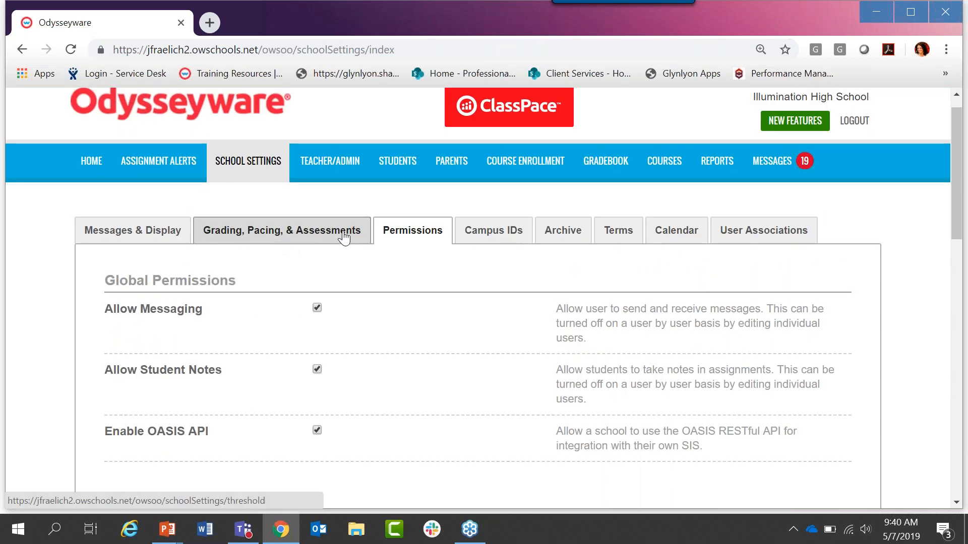
left_click(217, 235)
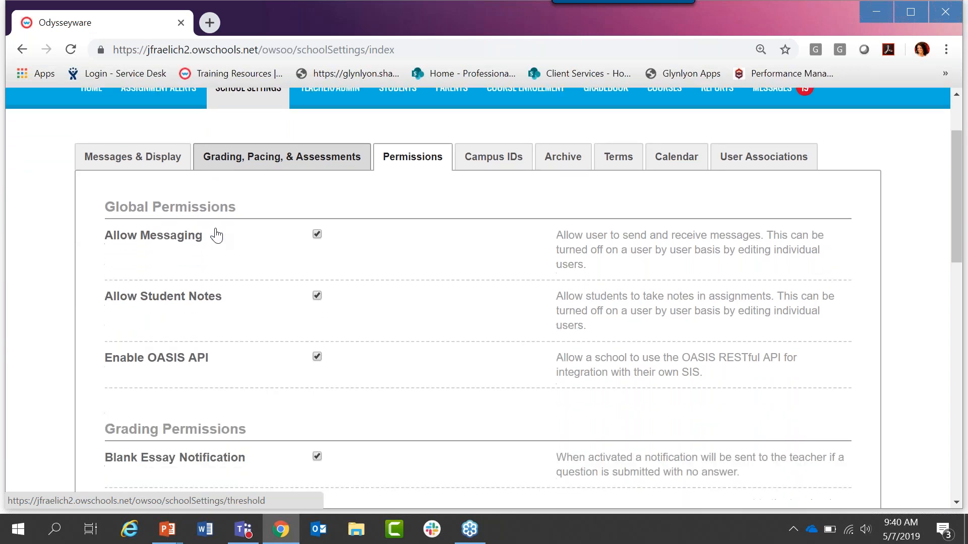
scroll(217, 234, "down", 5)
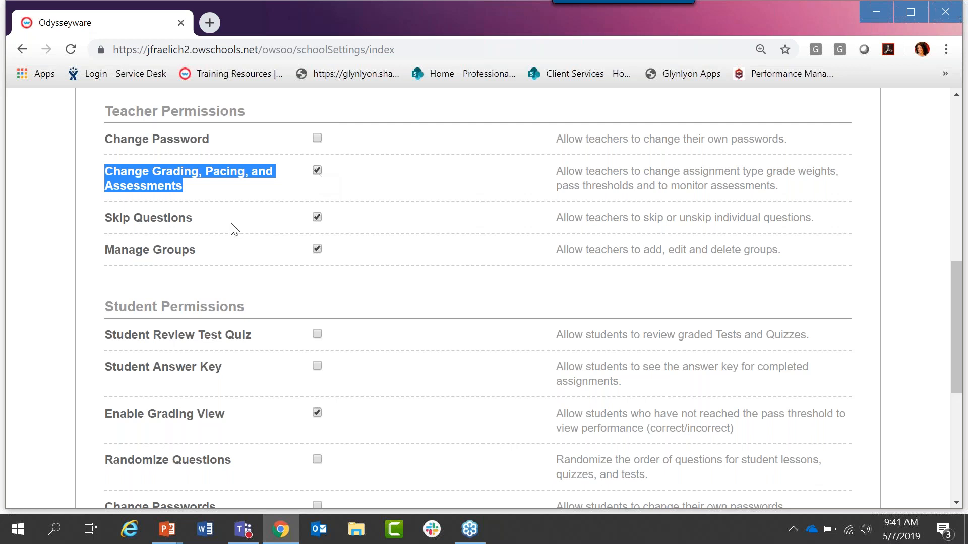
Step: Highlight the teachers' Skip Questions and Manage Groups permissions, and clear the highlighting
left_click(191, 239)
left_click_drag(105, 220, 192, 220)
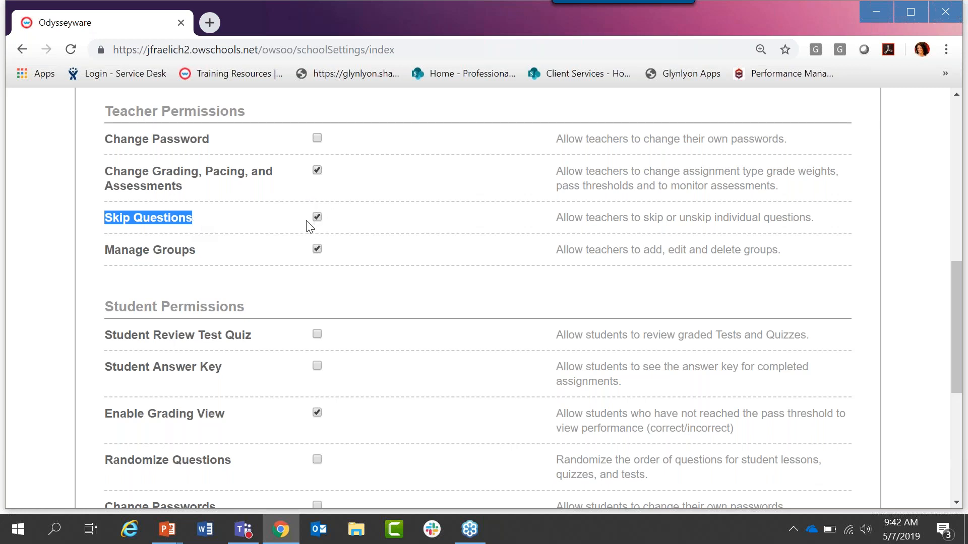
left_click_drag(114, 253, 117, 258)
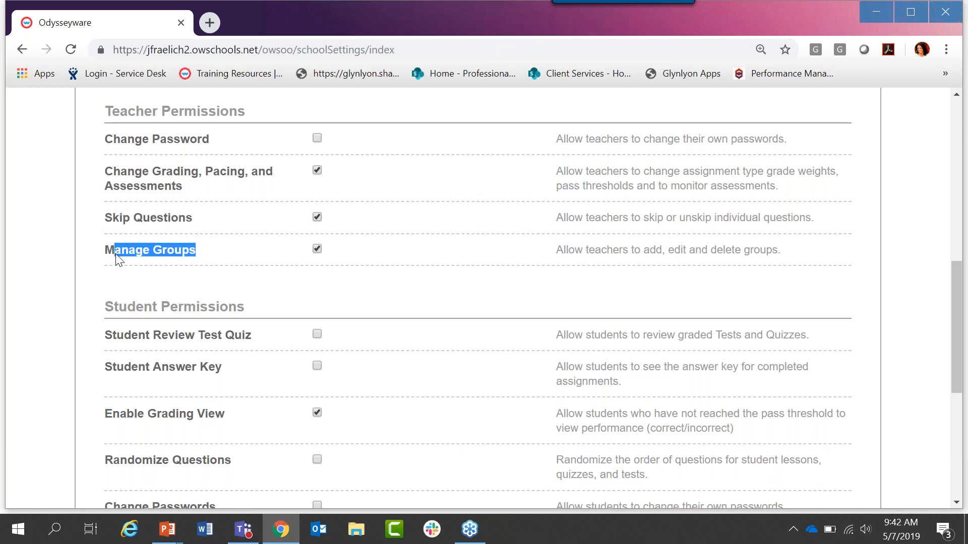
triple_click(106, 251)
left_click(681, 295)
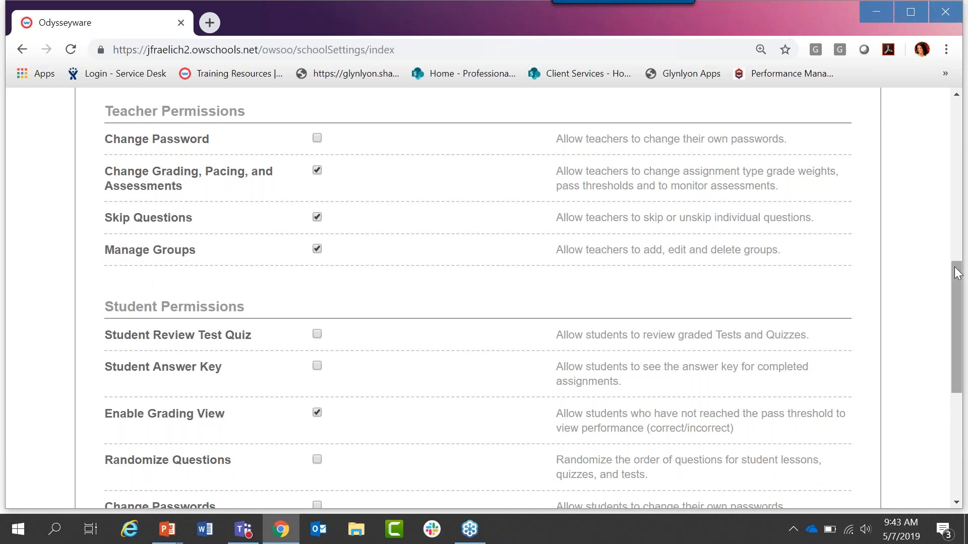
Step: Highlight Student Review Test Quiz and Student Answer Key under Student Permissions and try out both options, leaving them disabled
left_click_drag(958, 272, 962, 336)
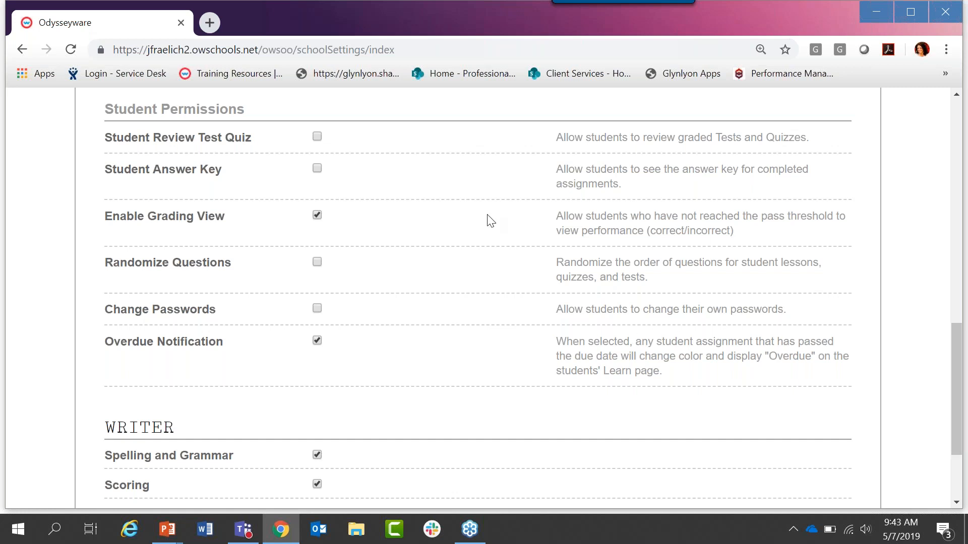
left_click_drag(106, 145, 252, 148)
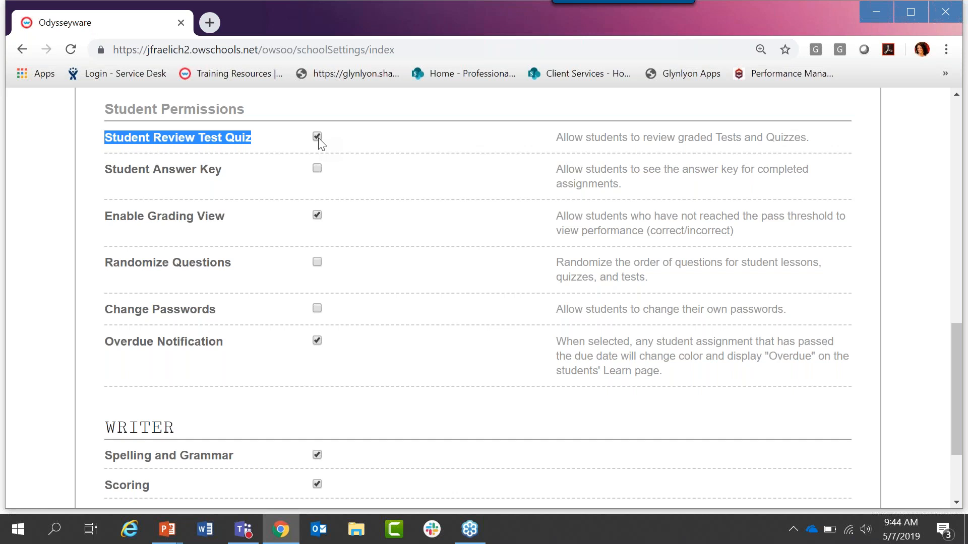
left_click_drag(106, 171, 220, 173)
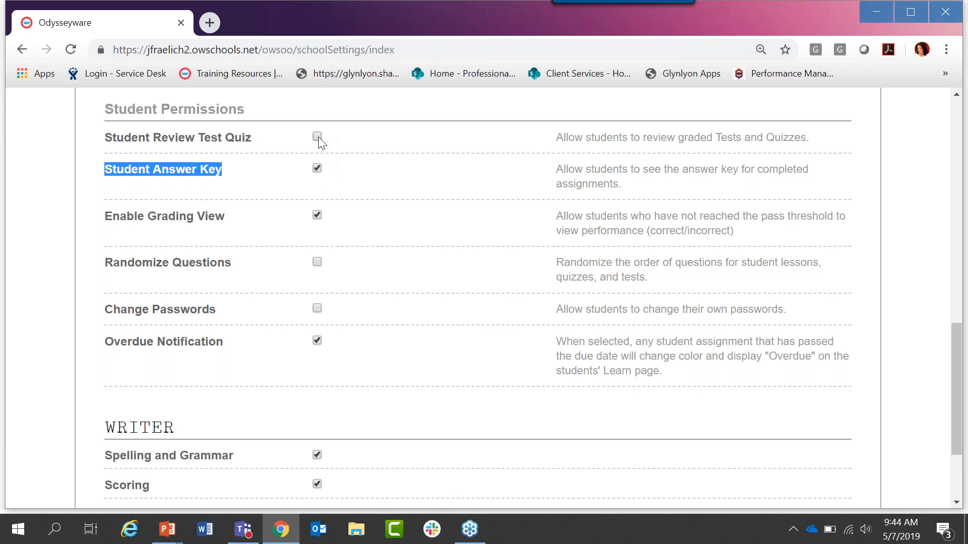
left_click(315, 167)
left_click(317, 168)
Step: Highlight the students' Enable Grading View, Randomize Questions, Change Passwords and Overdue Notification permissions, and view the Writer options
left_click_drag(105, 217, 219, 215)
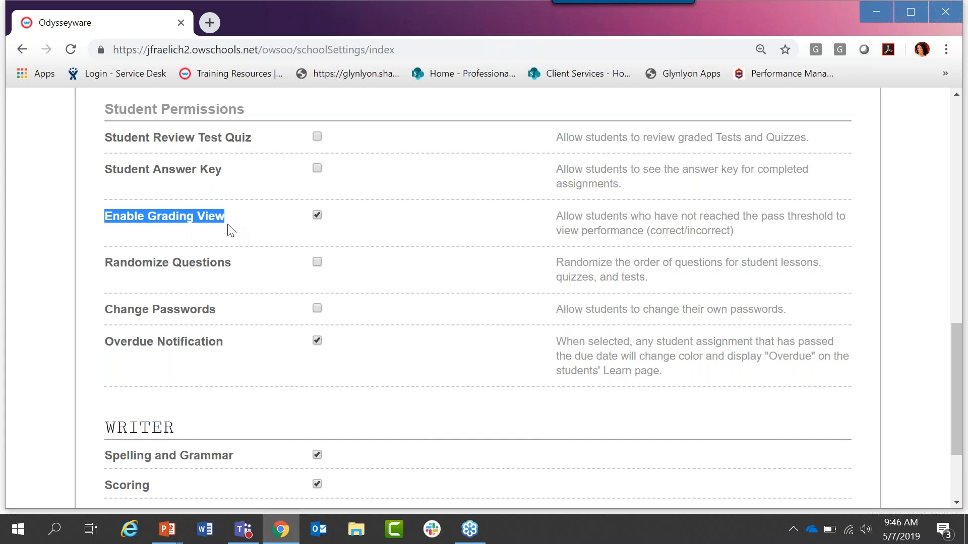
left_click(210, 258)
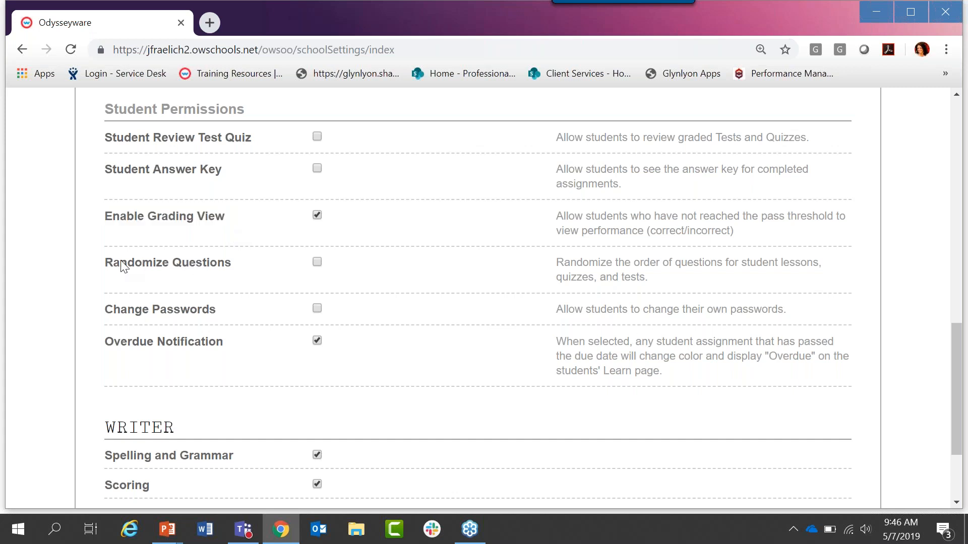
left_click_drag(232, 263, 139, 263)
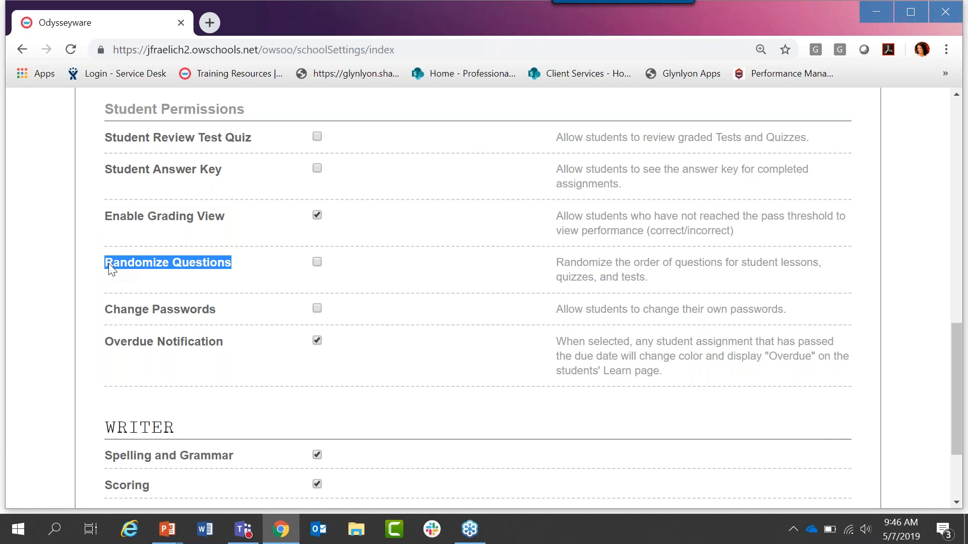
left_click_drag(107, 309, 216, 312)
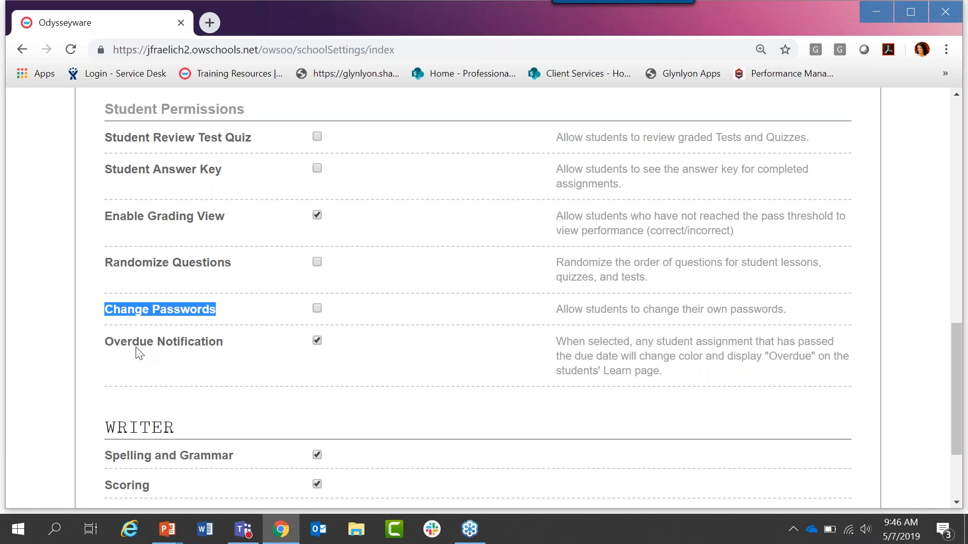
left_click_drag(107, 344, 227, 351)
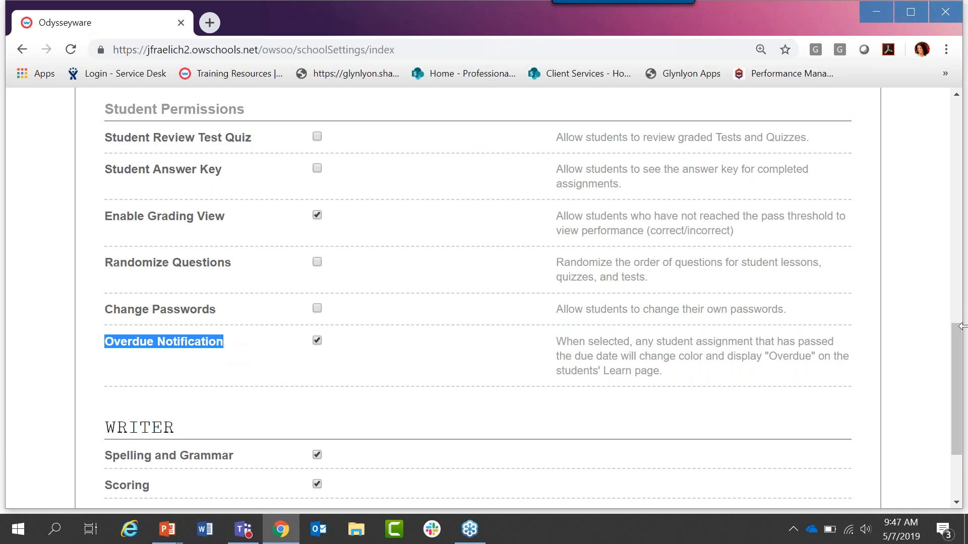
left_click_drag(957, 340, 957, 377)
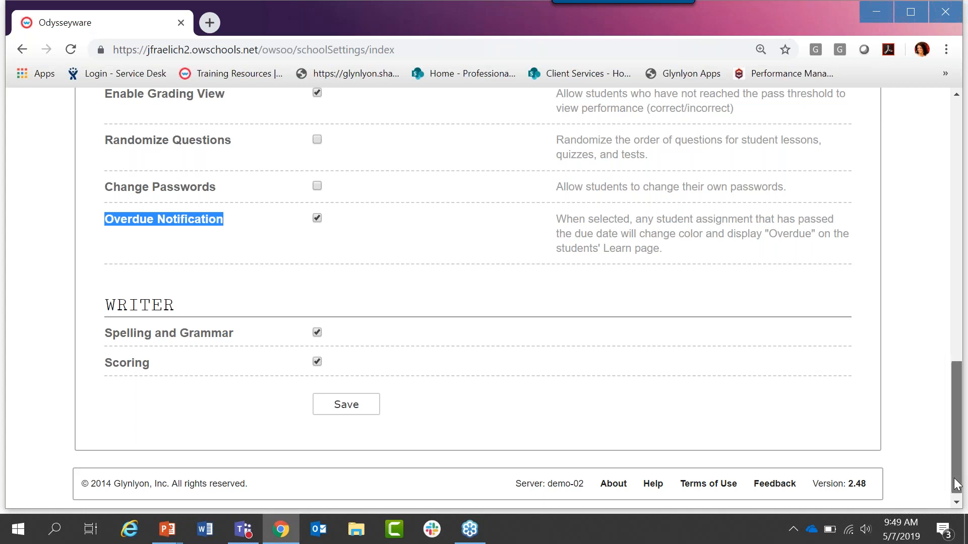
Step: Open the school's Campus IDs settings, highlight the High School and Elementary School campuses, and clear the highlighting
left_click_drag(956, 484, 959, 267)
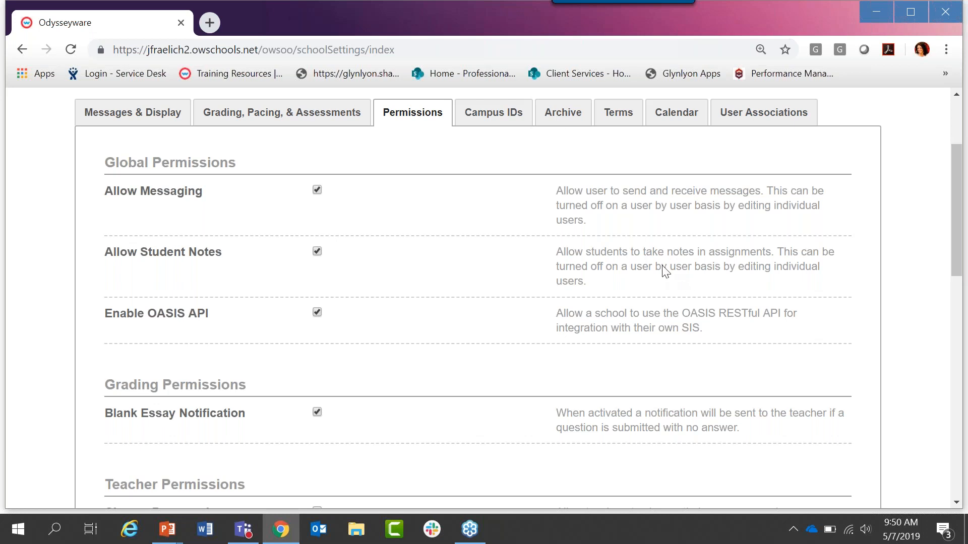
left_click(476, 125)
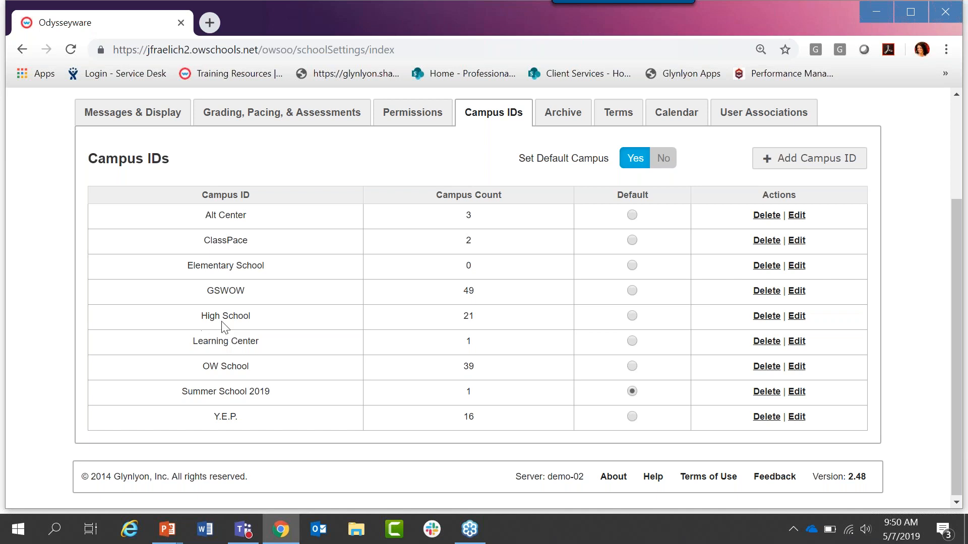
left_click_drag(201, 316, 250, 320)
left_click_drag(188, 265, 268, 272)
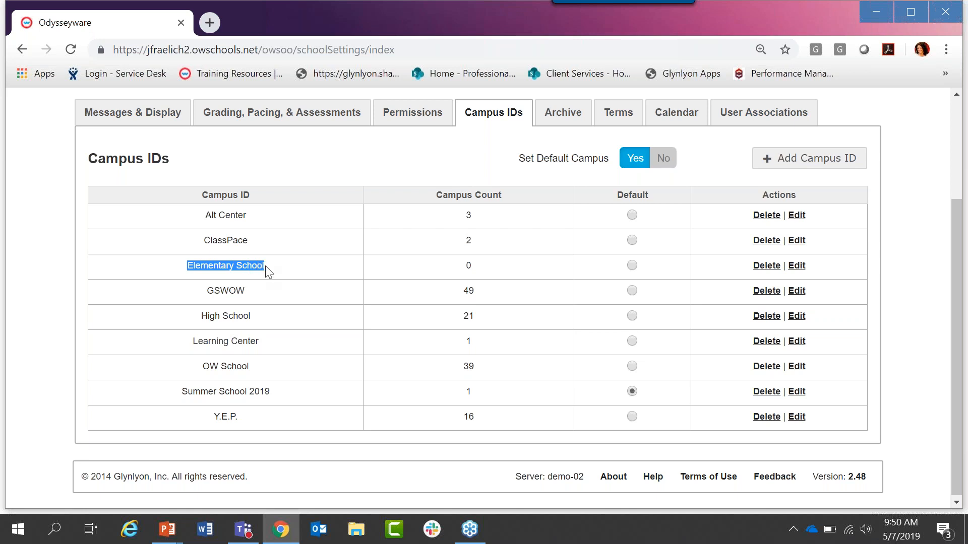
left_click(280, 266)
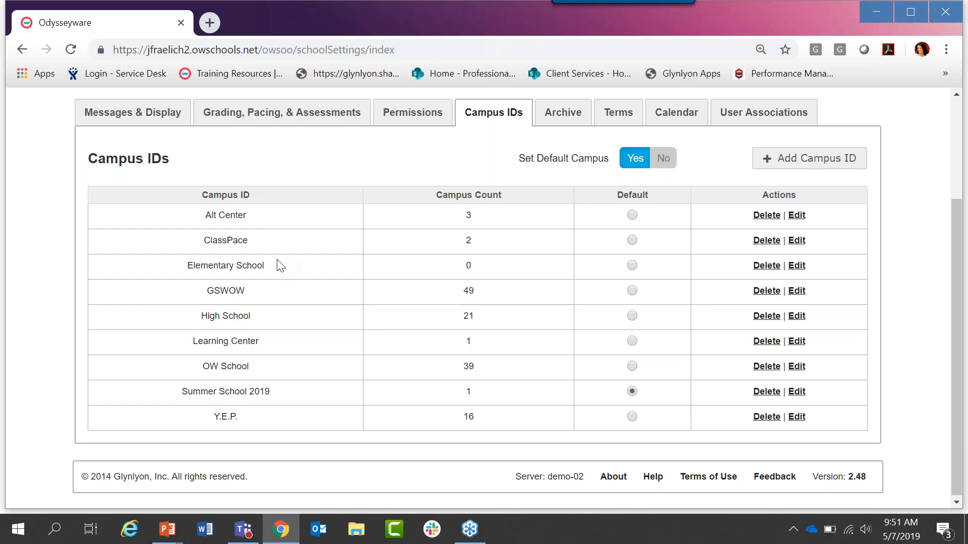
Step: Open the school's Archive settings and highlight the User Grace Period and Enrollment Grace Period labels and the user period's day value
left_click(563, 114)
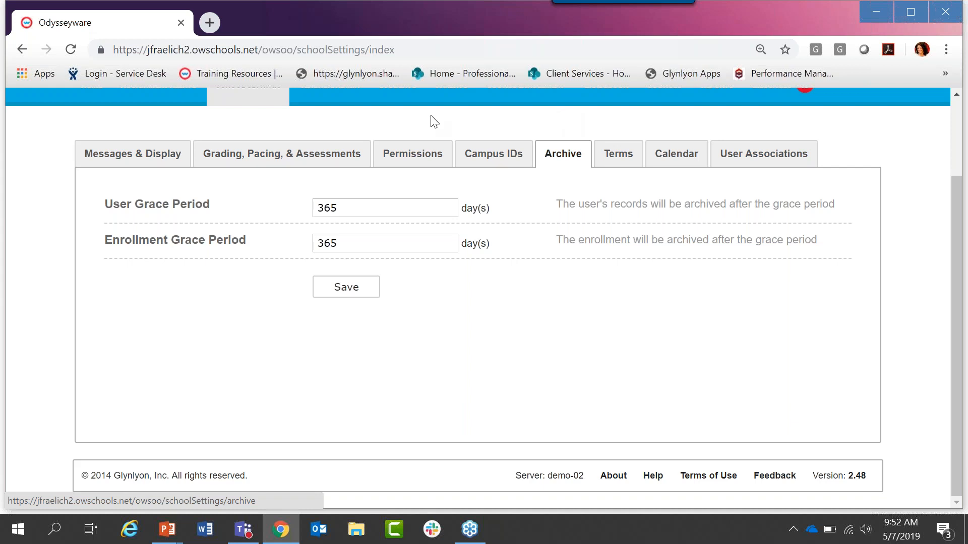
double_click(123, 207)
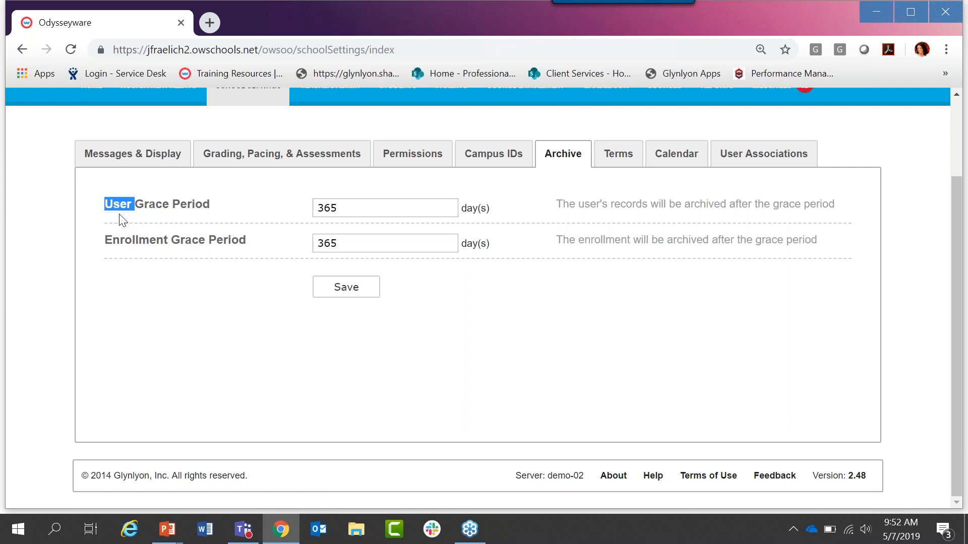
double_click(130, 241)
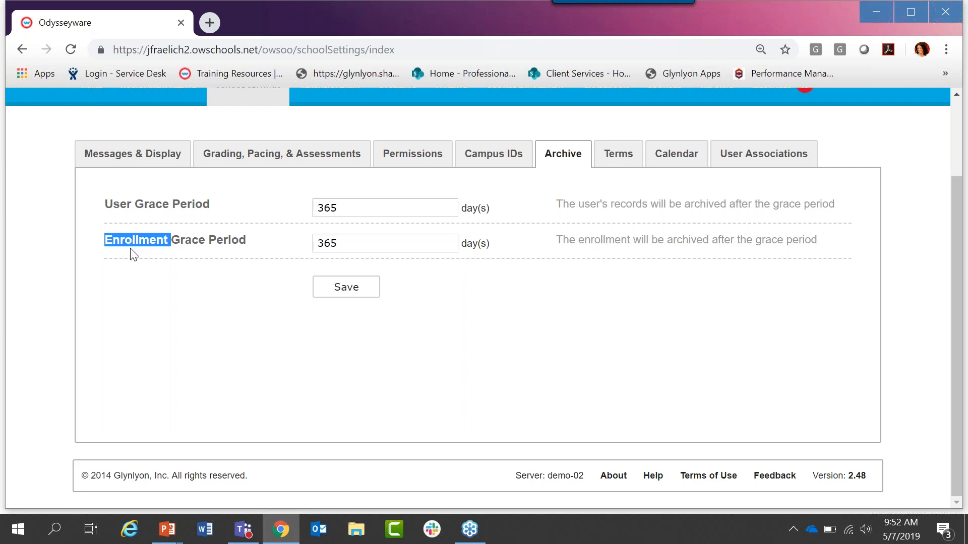
left_click_drag(106, 206, 209, 217)
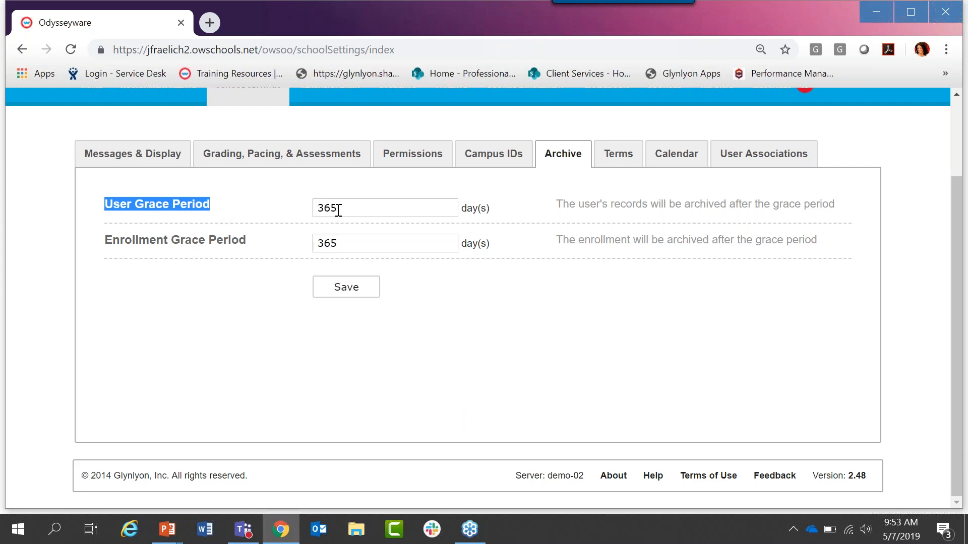
left_click_drag(338, 210, 319, 210)
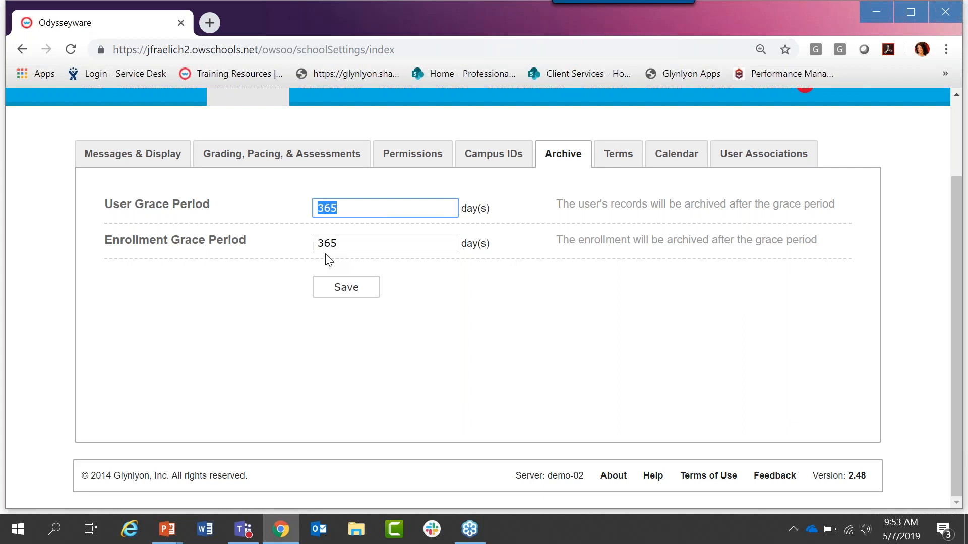
left_click(330, 237)
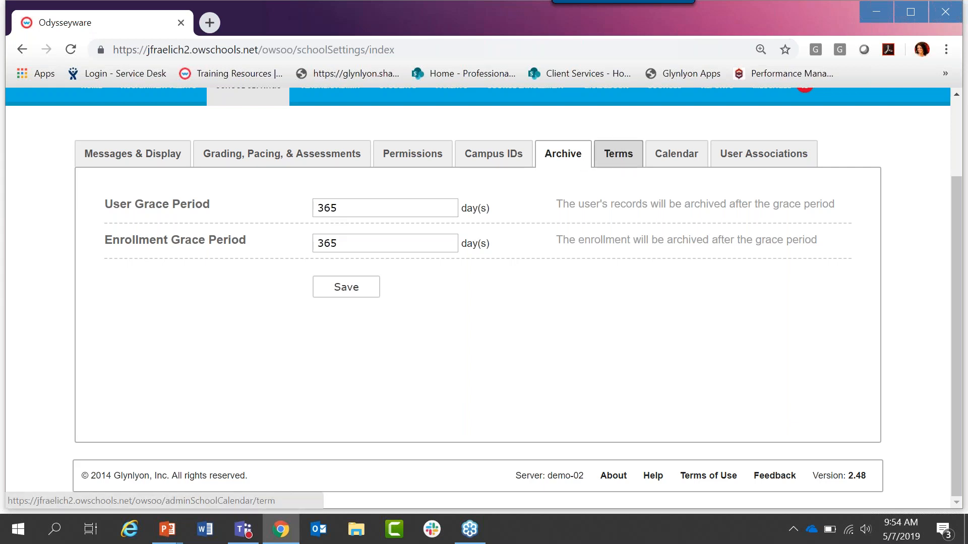
Step: Add a school term named Test Terms that begins 05/07/2019 and ends 12/20/2019
left_click(616, 161)
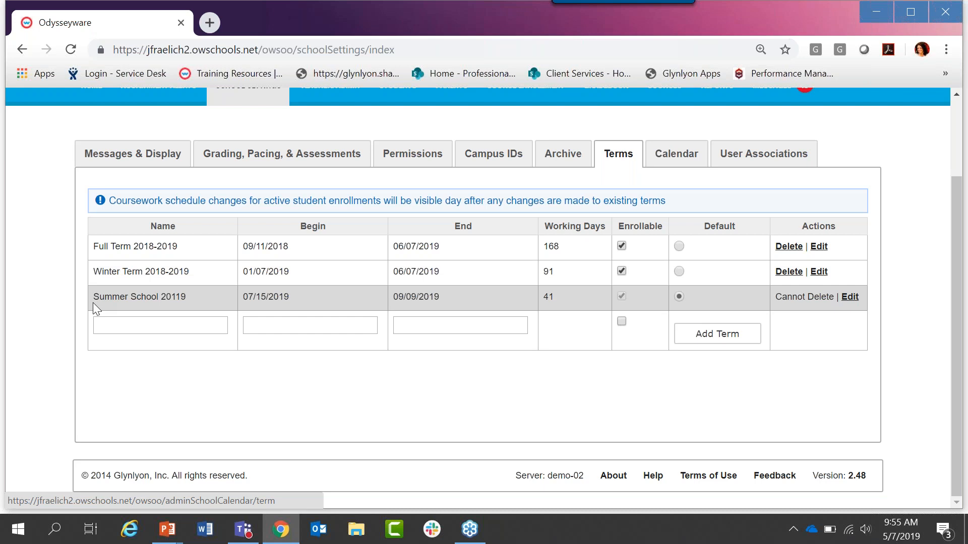
left_click(102, 324)
type("Test Terms")
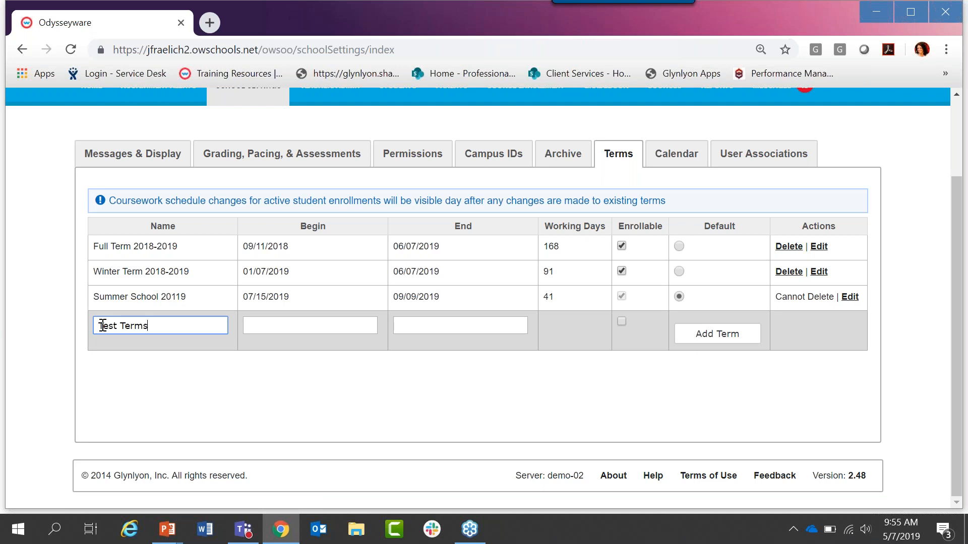
left_click(251, 327)
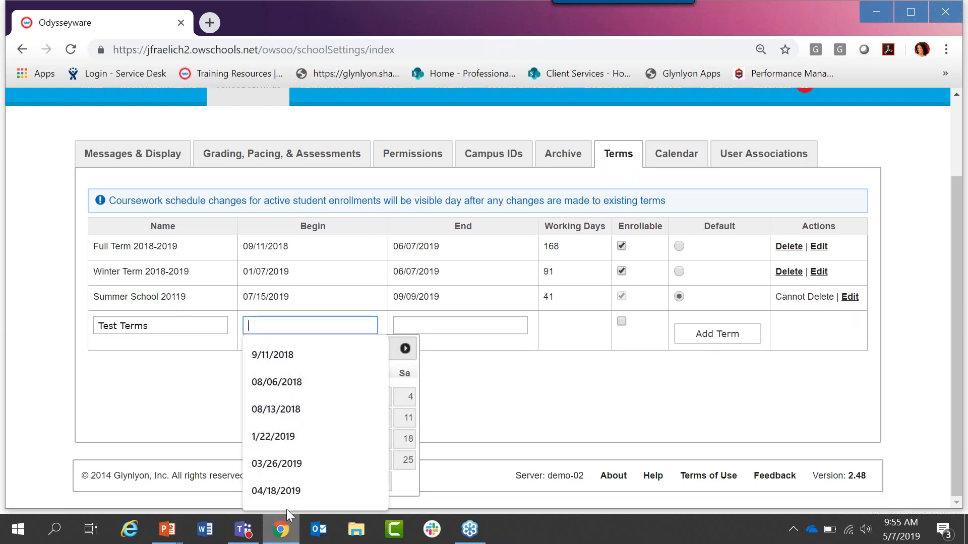
left_click(347, 326)
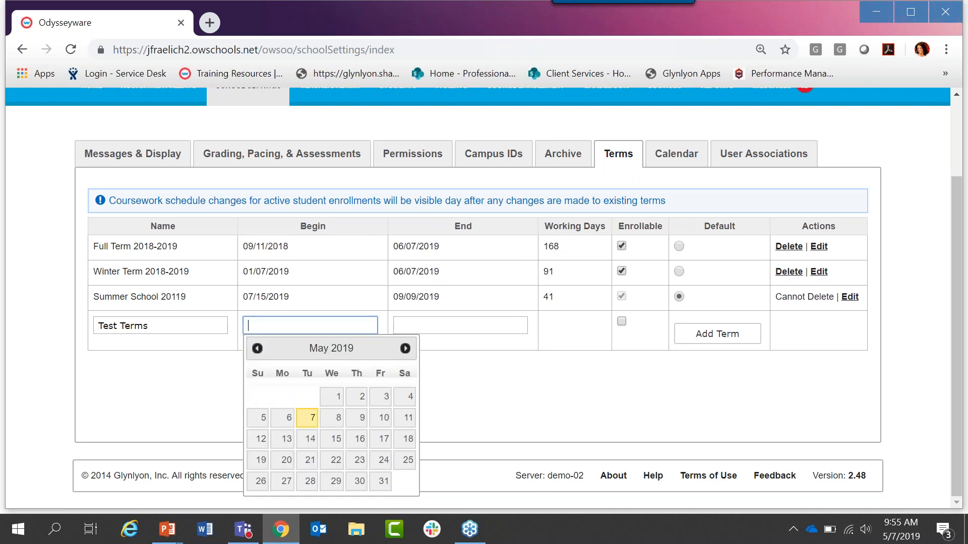
left_click(310, 419)
left_click(465, 326)
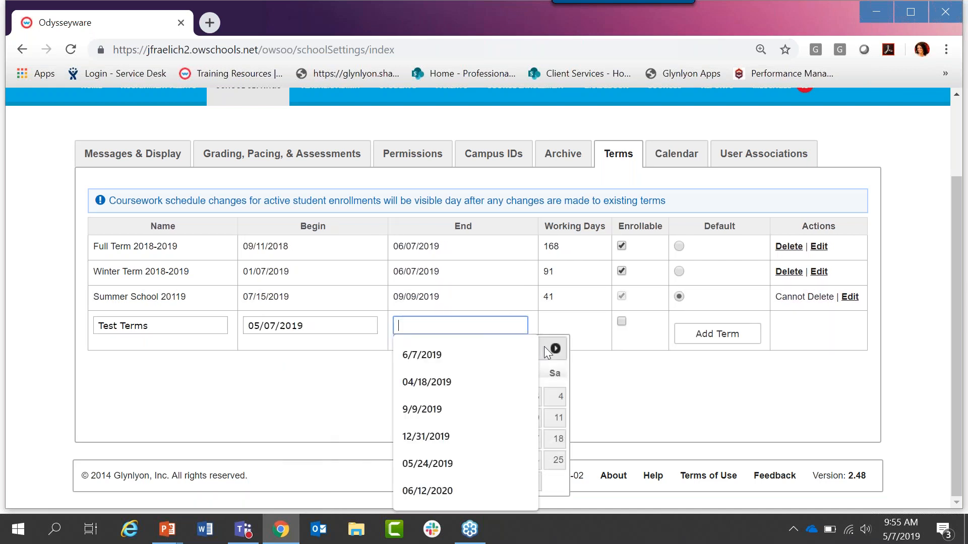
left_click(557, 347)
left_click(557, 347)
left_click(556, 347)
left_click(557, 347)
left_click(557, 347)
left_click(556, 347)
left_click(557, 346)
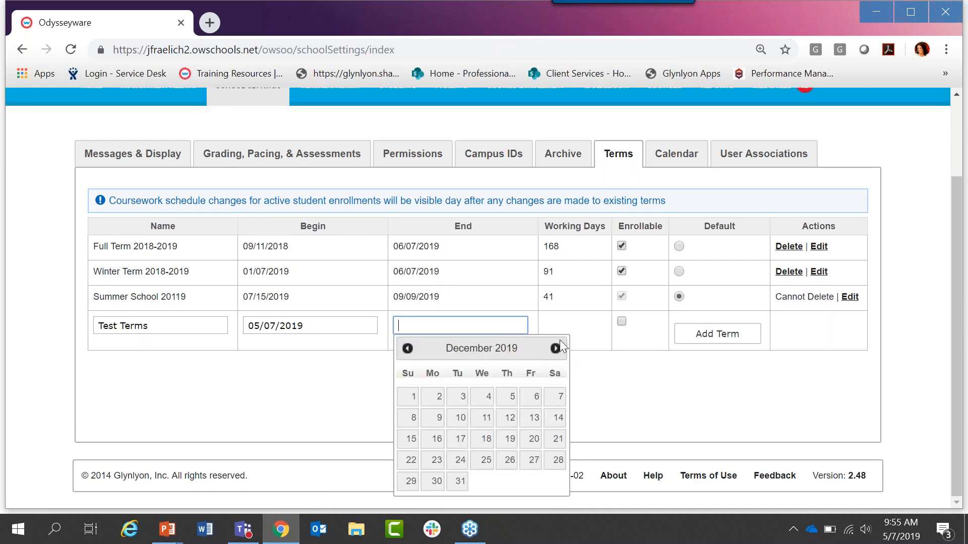
left_click(532, 438)
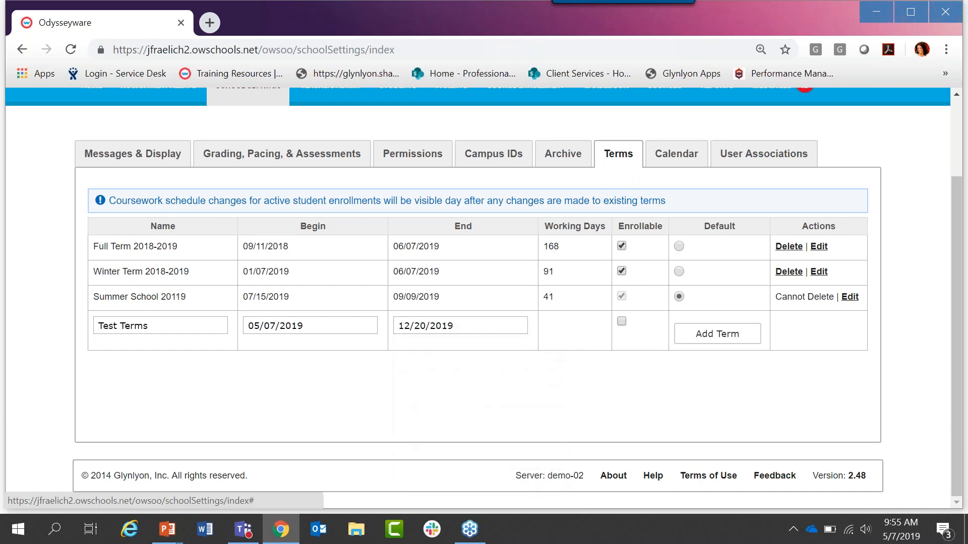
left_click(703, 336)
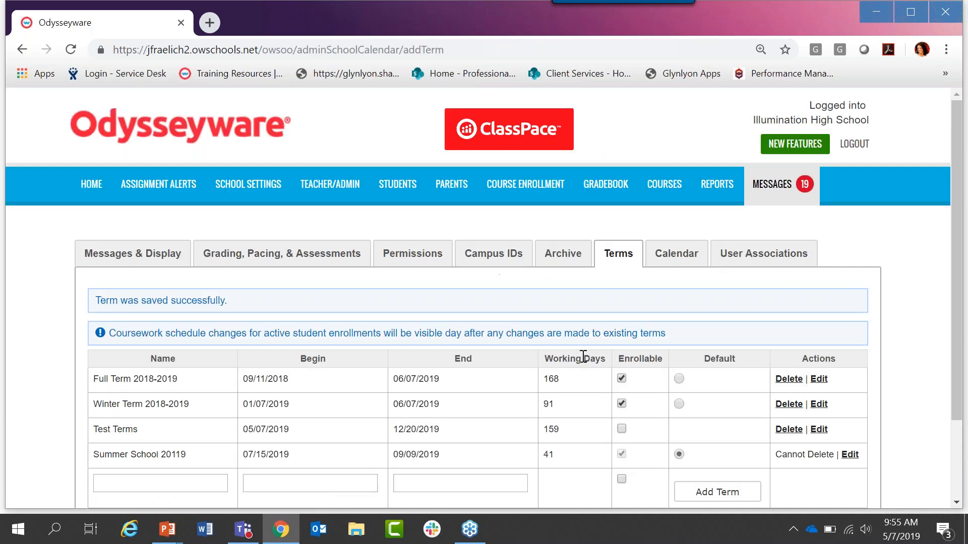
Step: Highlight the Working Days value of the Test Terms row
scroll(583, 357, "down", 2)
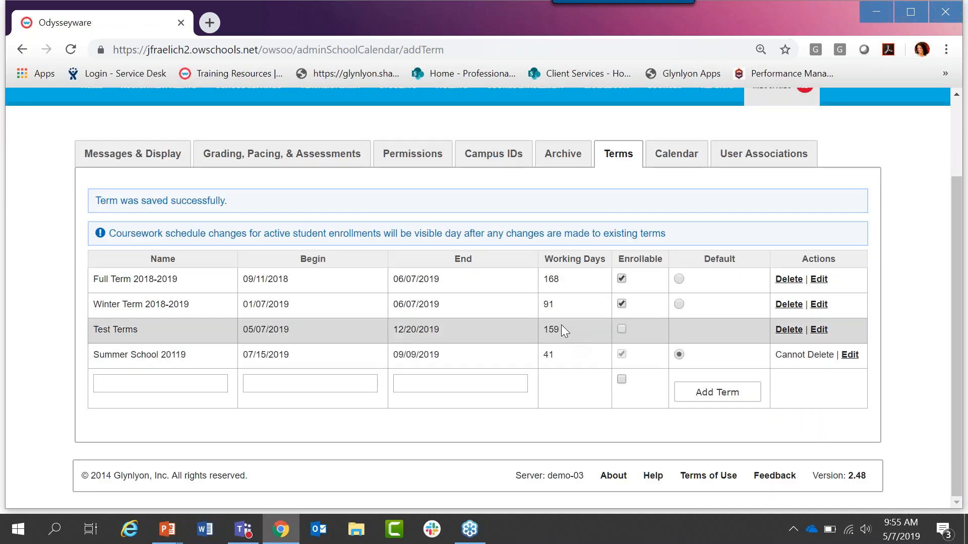
left_click_drag(558, 328, 545, 331)
left_click(575, 424)
left_click_drag(552, 329, 543, 330)
Step: Mark Monday through Friday, September 2 to 6, 2019, as non-school days in the school calendar
left_click(675, 163)
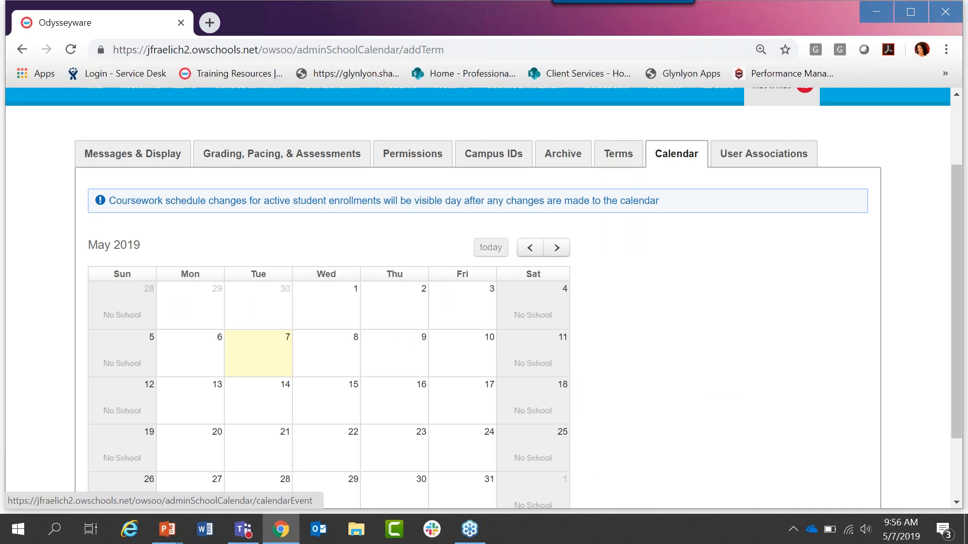
left_click(556, 248)
left_click(556, 248)
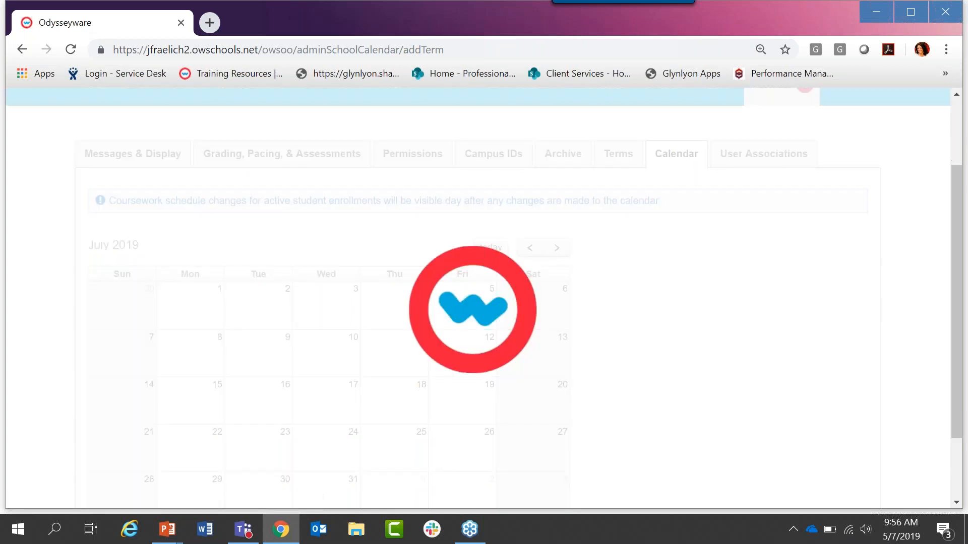
left_click(556, 248)
left_click(557, 248)
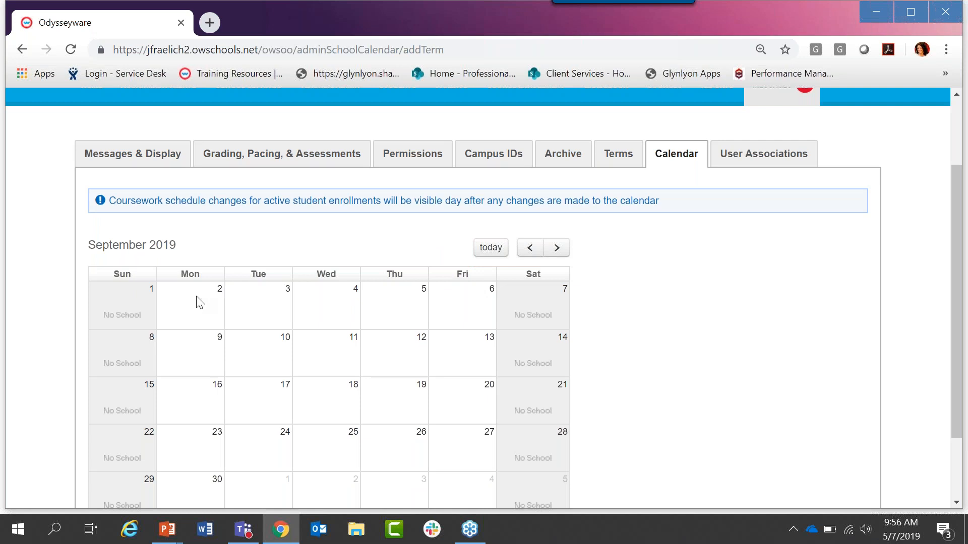
left_click(199, 302)
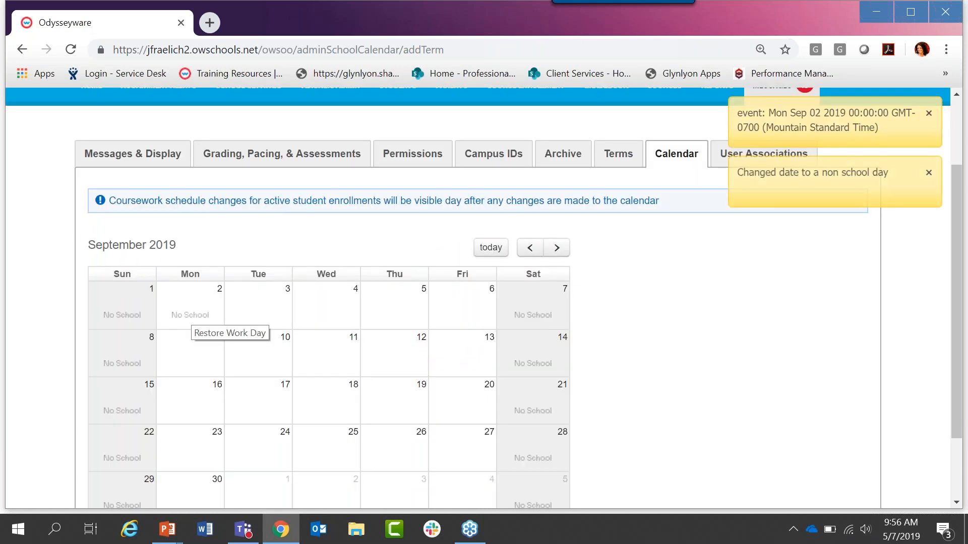
left_click(263, 309)
left_click(328, 309)
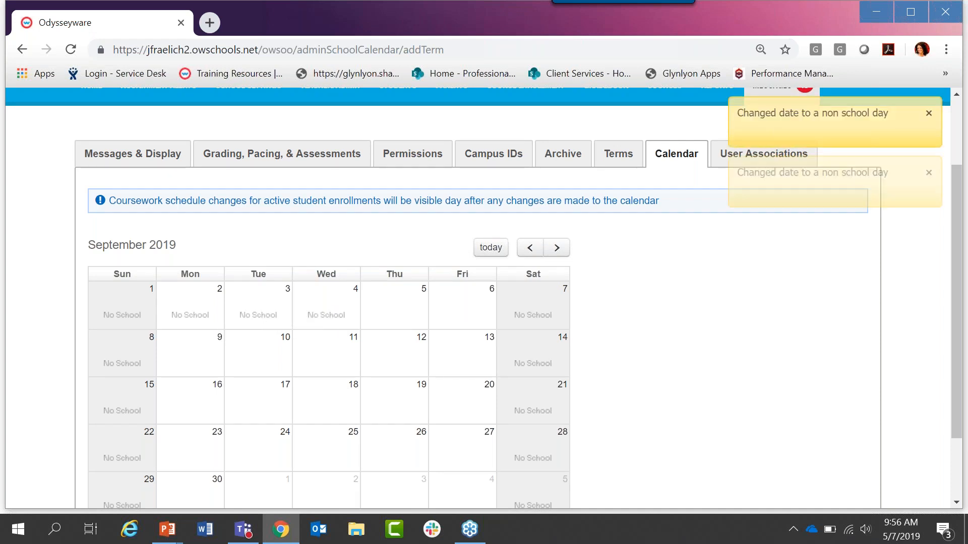
left_click(400, 313)
left_click(461, 316)
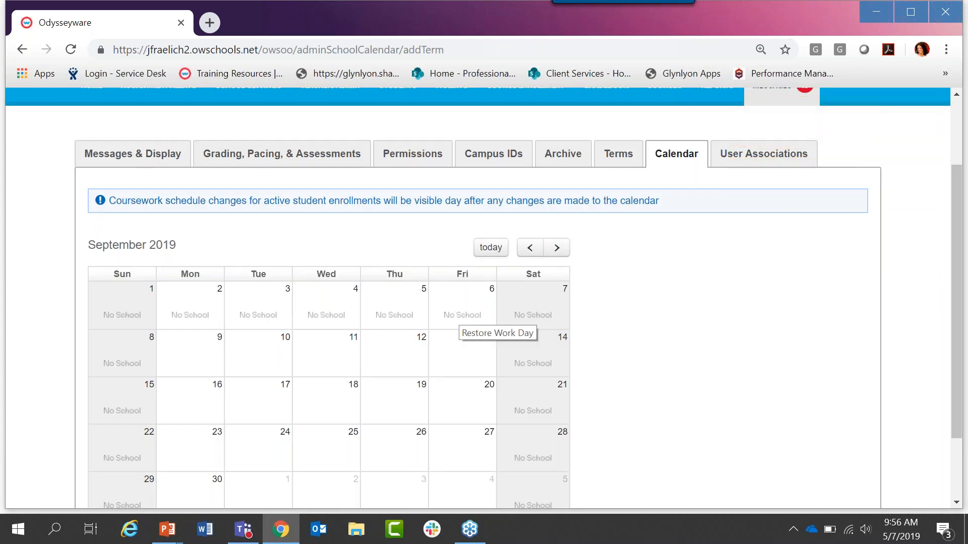
Step: Mark Monday through Friday, September 9 to 13, 2019, as non-school days as well
left_click(188, 355)
left_click(252, 362)
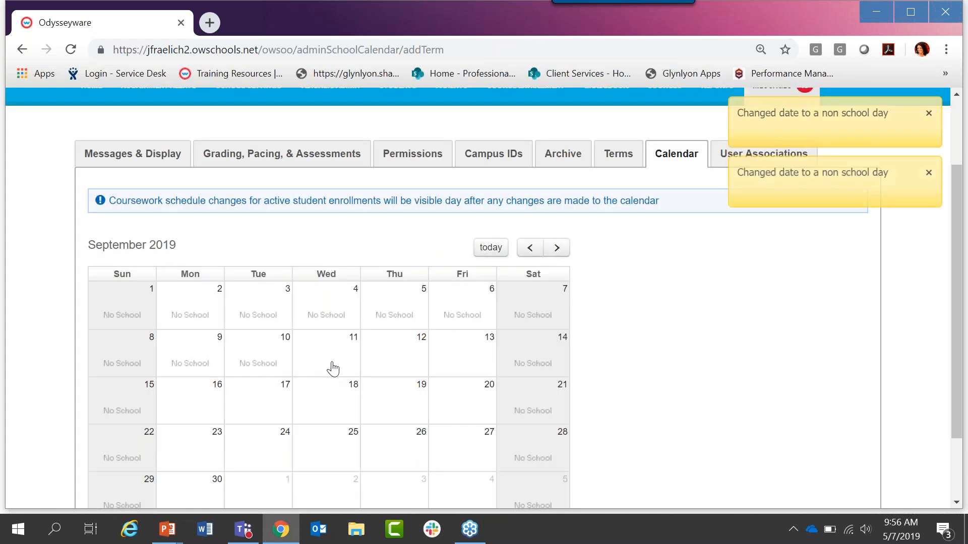
left_click(343, 364)
left_click(391, 362)
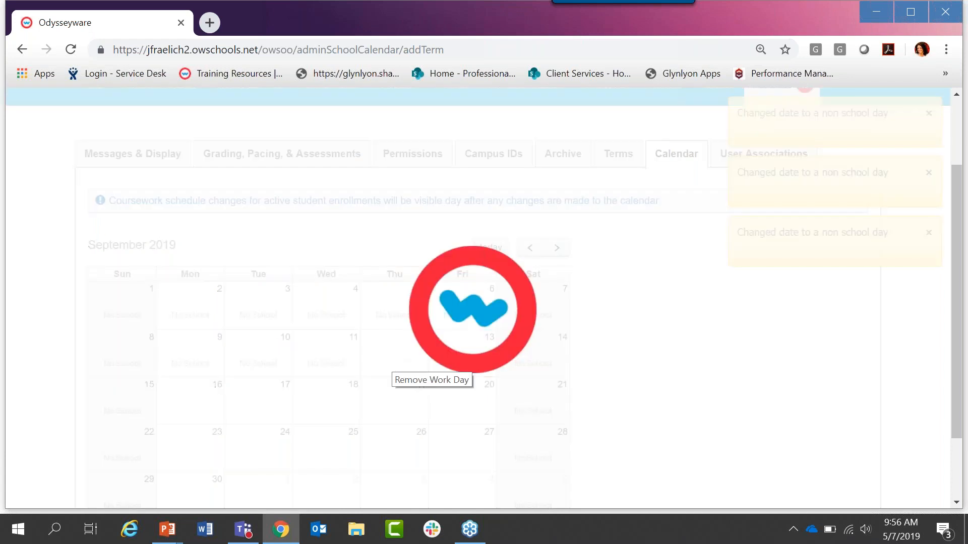
left_click(459, 361)
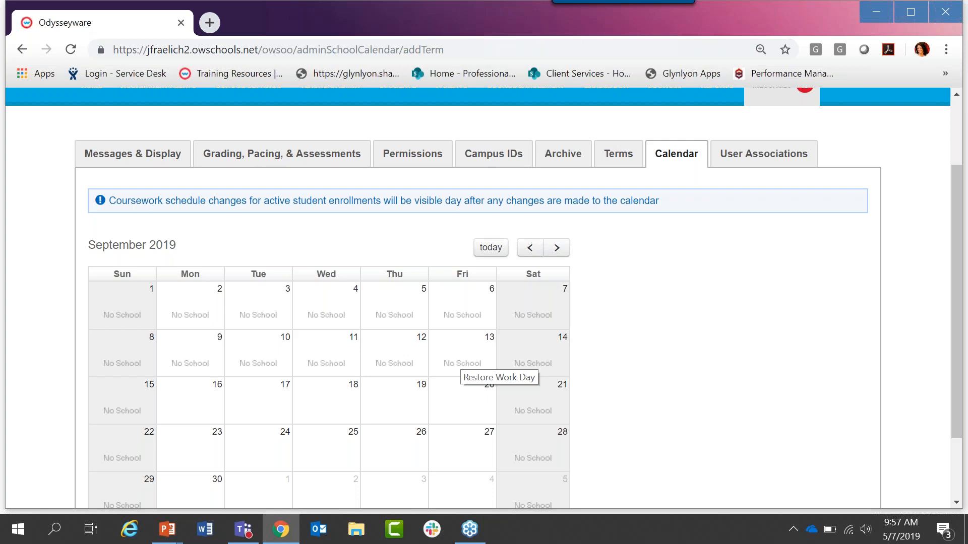
Step: Return to the list of terms and check the Working Days value of Test Terms
left_click(621, 160)
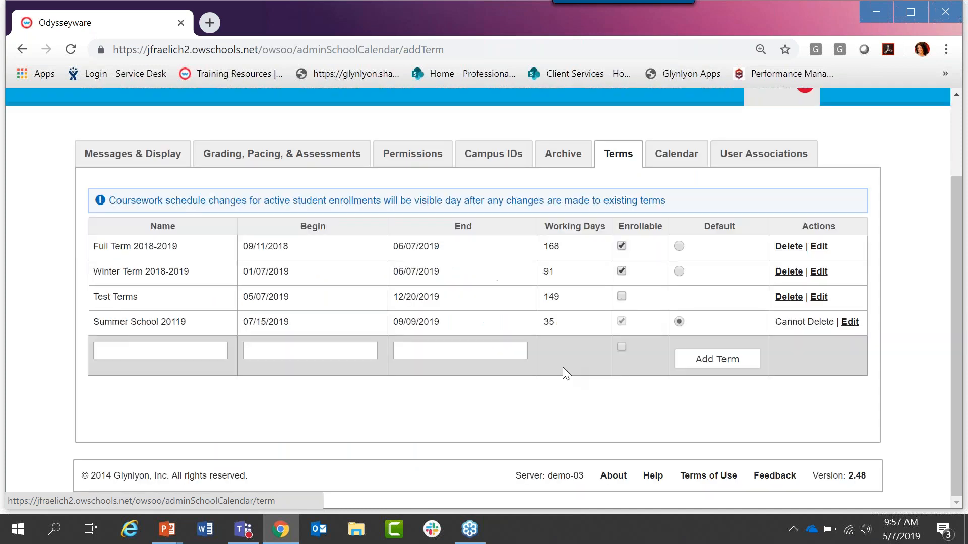
double_click(559, 295)
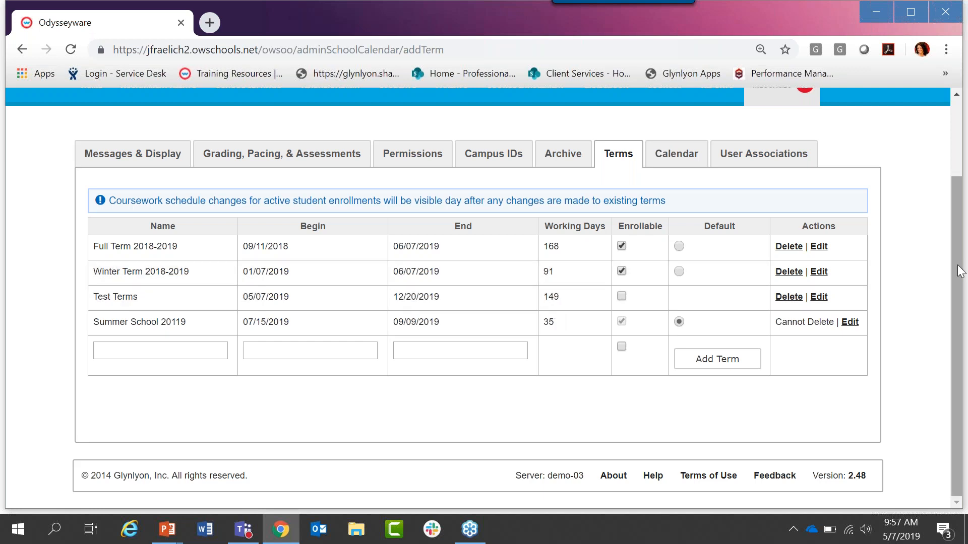
left_click_drag(958, 261, 958, 227)
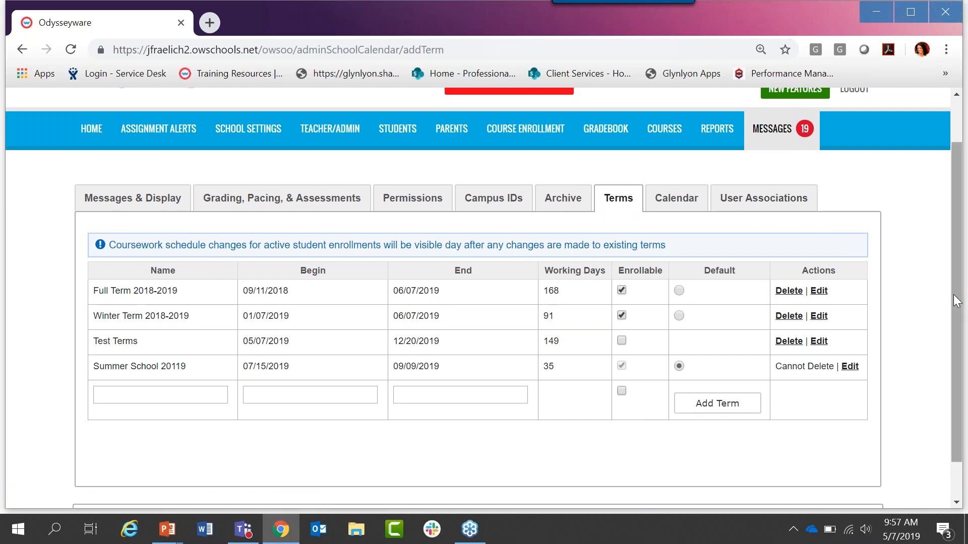
left_click_drag(953, 295, 965, 262)
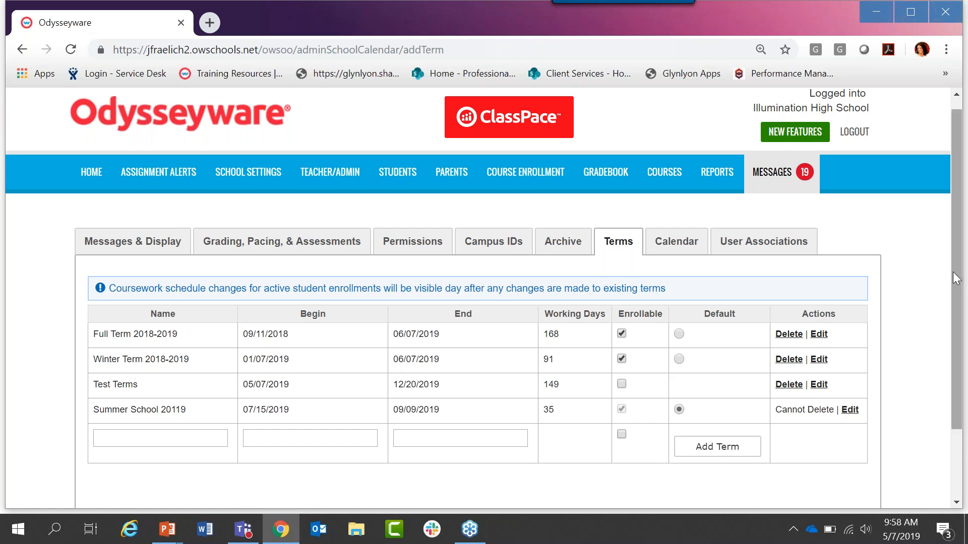
left_click_drag(952, 268, 954, 255)
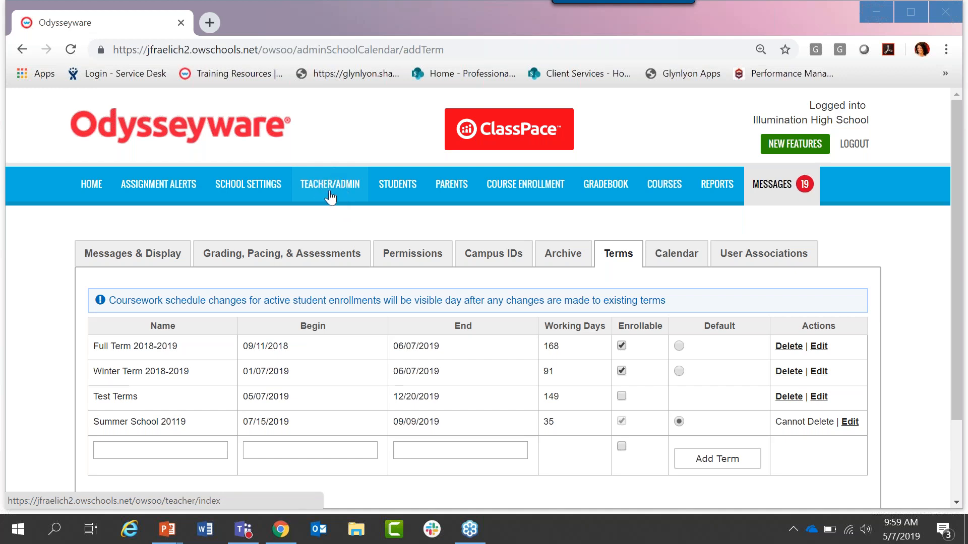
Step: Start a new teacher/admin account and enter First as the first name, Last as the last name and username as the username
left_click(331, 197)
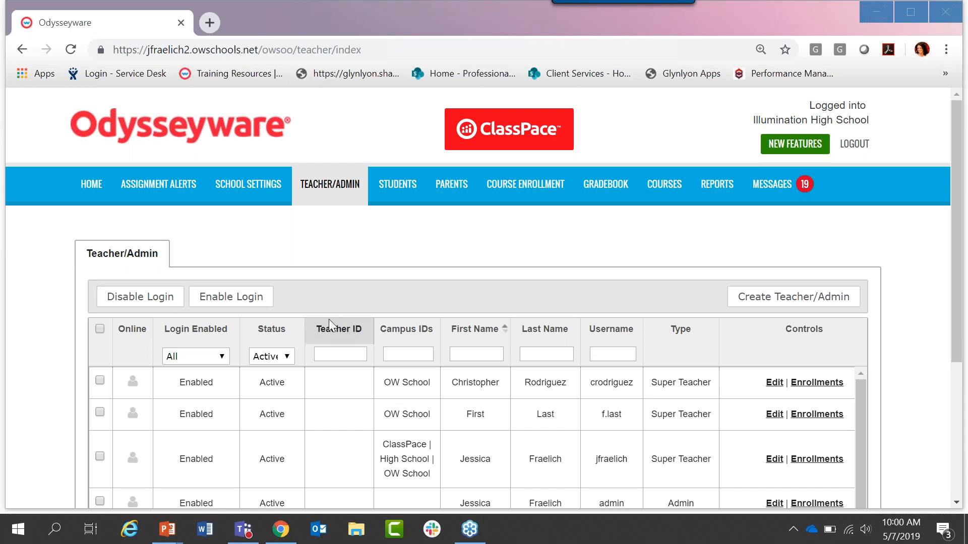
left_click(443, 252)
left_click_drag(958, 155, 963, 236)
left_click(157, 49)
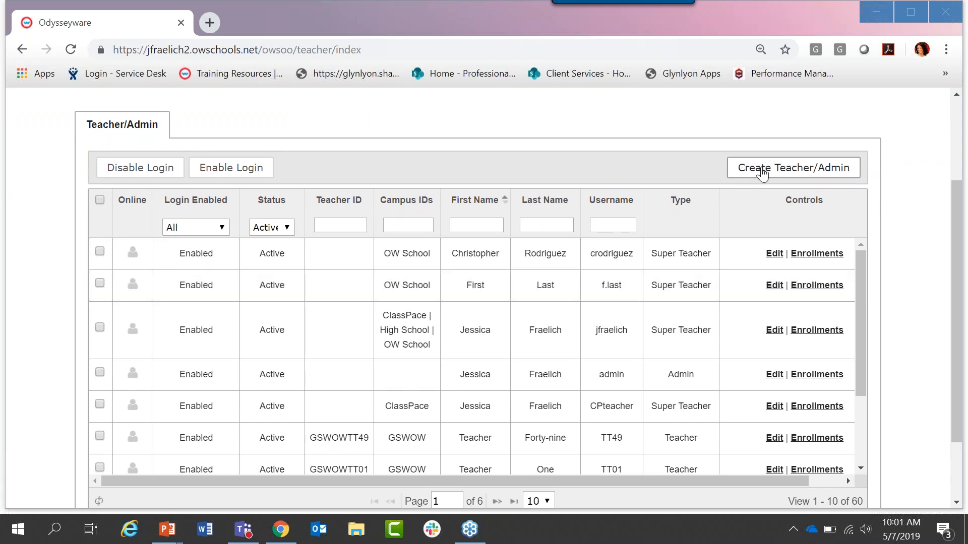
left_click(801, 172)
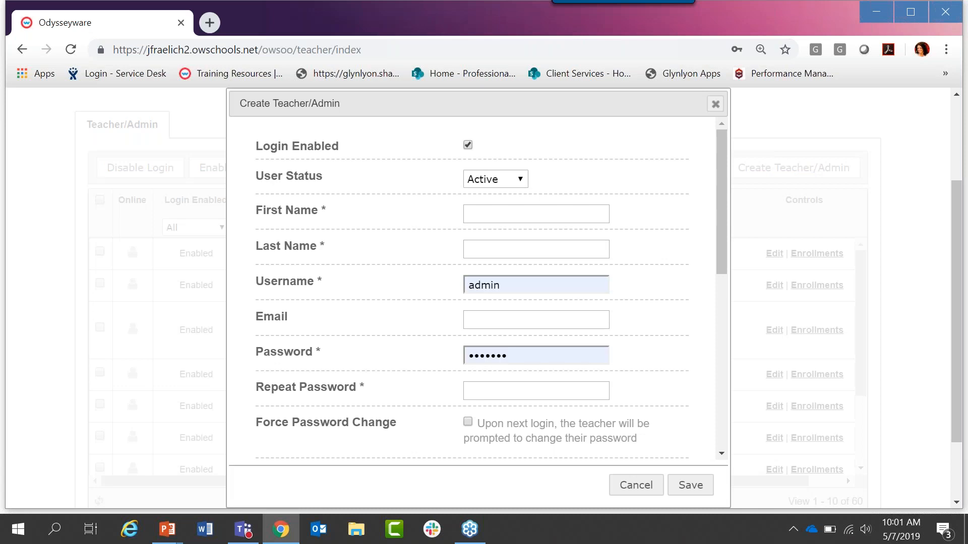
left_click(581, 218)
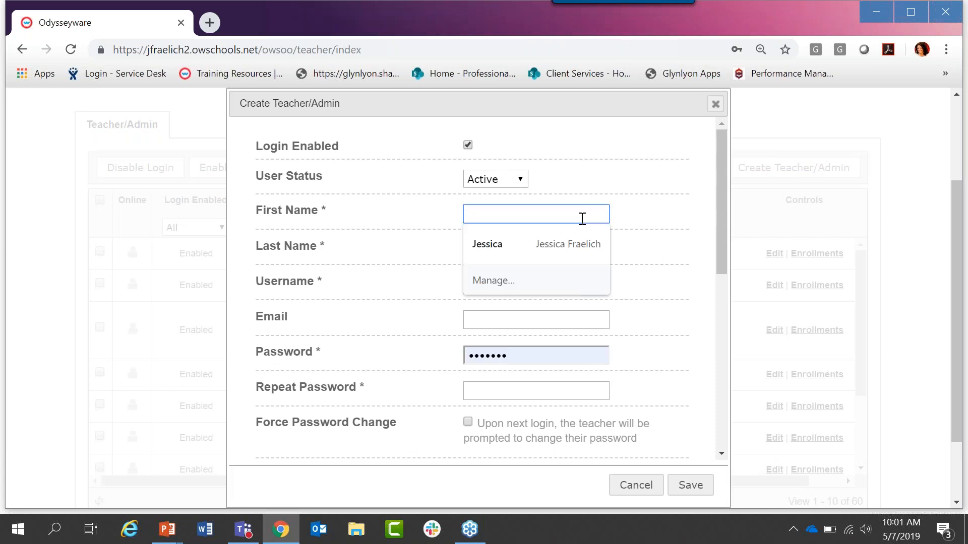
type("First")
key("Tab")
type("Last")
key("Tab")
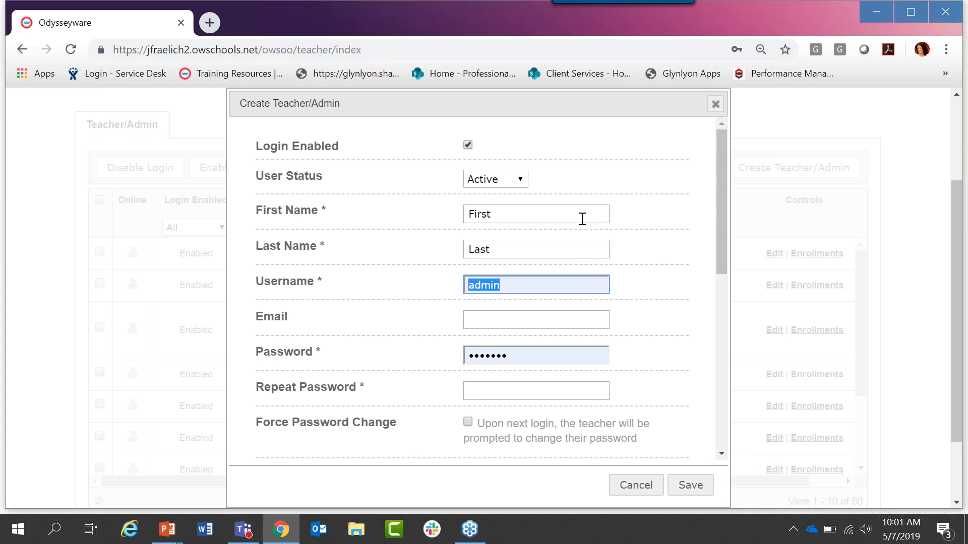
type("username")
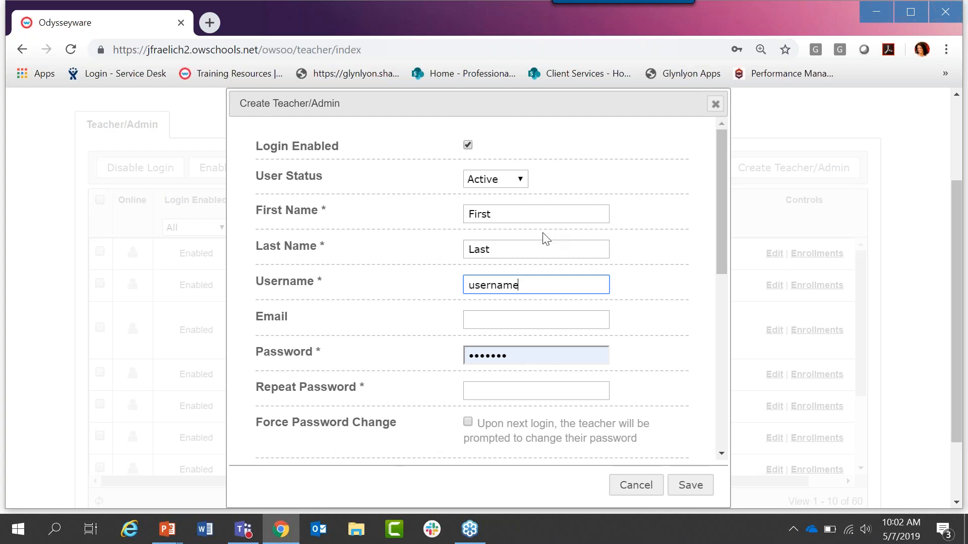
Step: Replace the prefilled password of the new teacher/admin account with a new account password, leaving the email blank
left_click(517, 323)
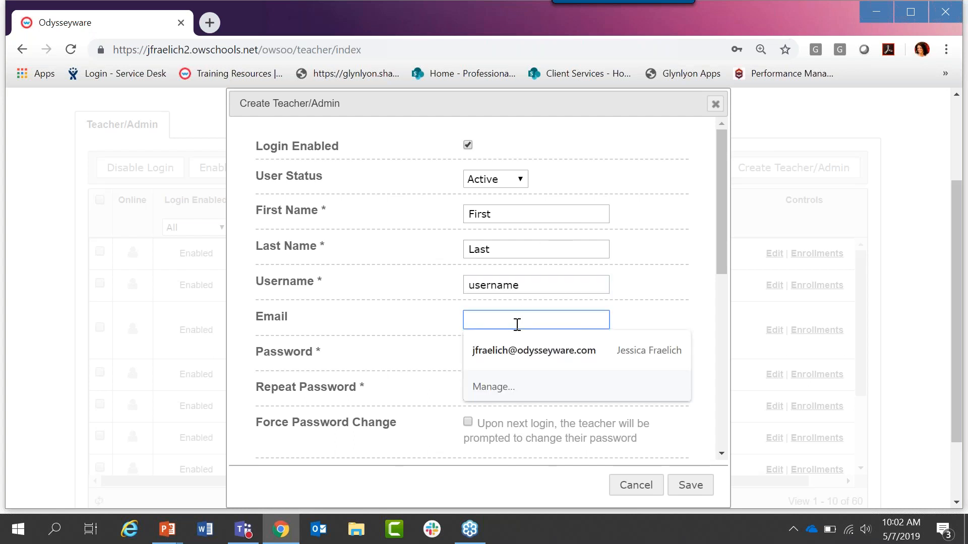
left_click_drag(719, 149, 721, 207)
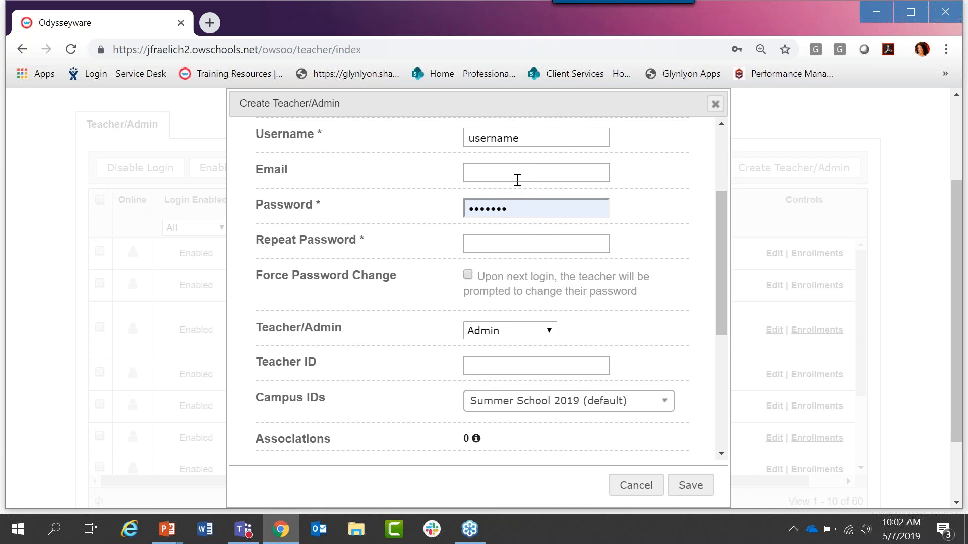
left_click_drag(518, 208, 472, 204)
left_click(472, 205)
type("•••••")
key("Tab")
double_click(498, 206)
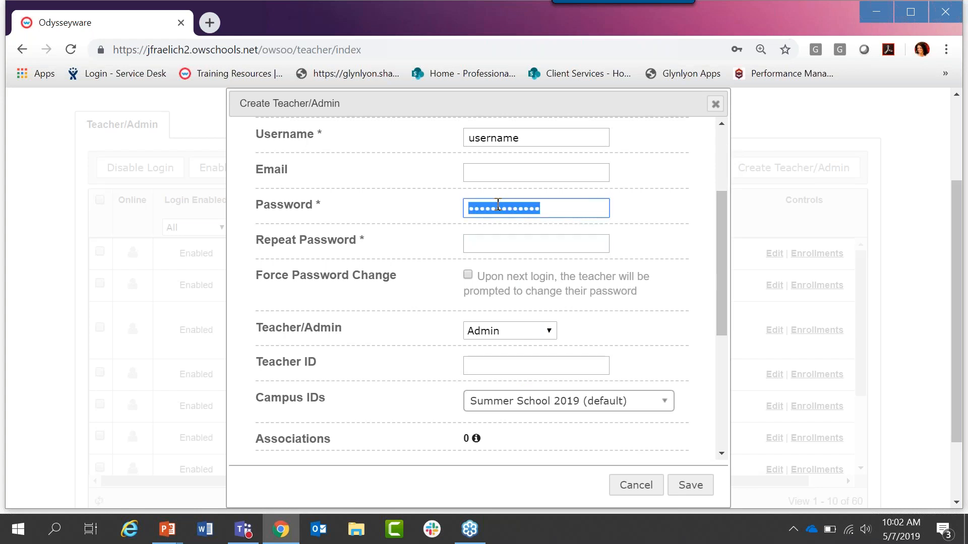
type("••••••")
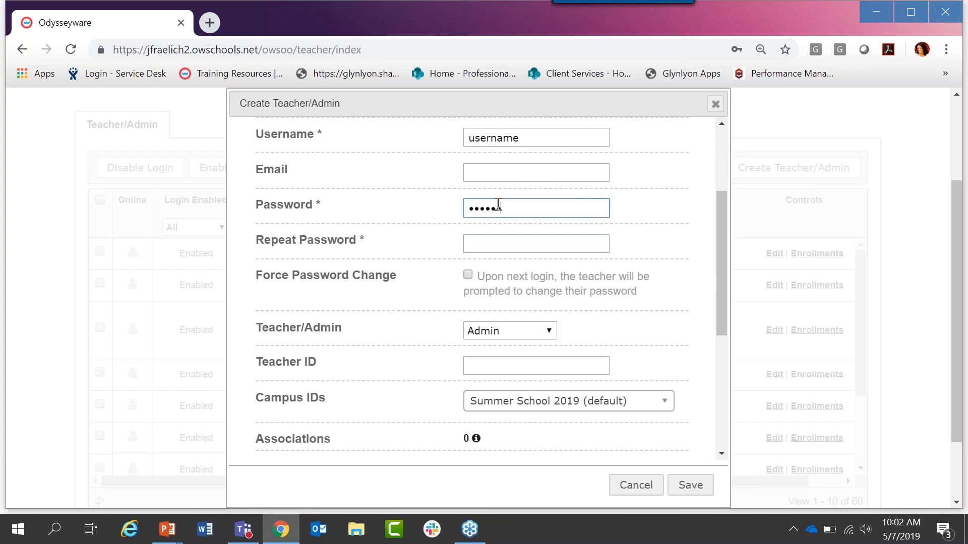
Step: Enter the same account password again in the Repeat Password field
left_click(497, 244)
type("••")
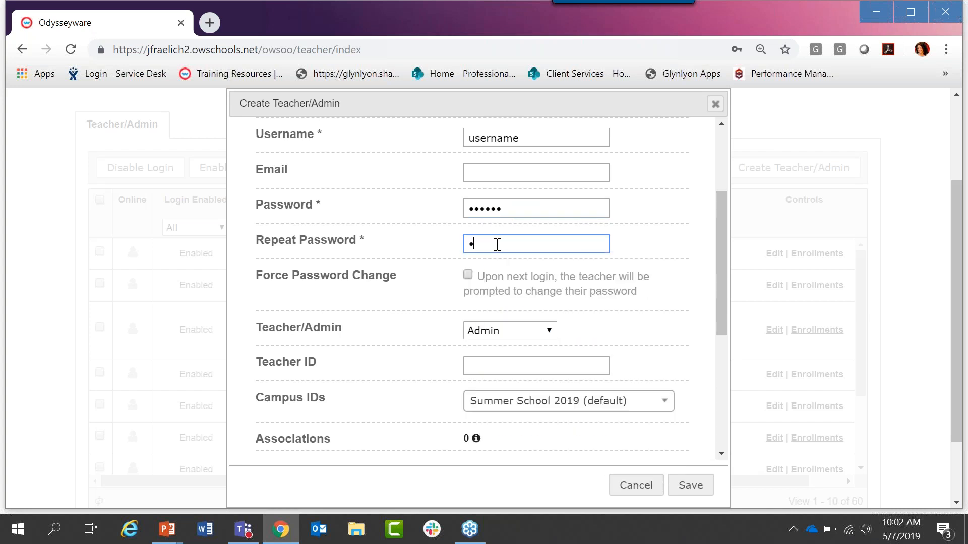
type("••••")
left_click(653, 235)
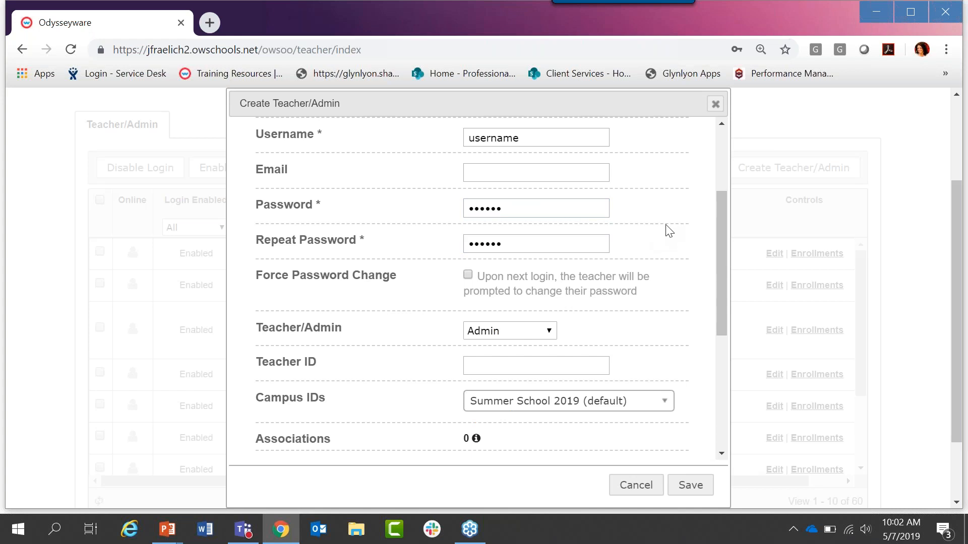
Step: Enable Force Password Change so the teacher is prompted to change the password upon next login
left_click_drag(721, 228, 724, 262)
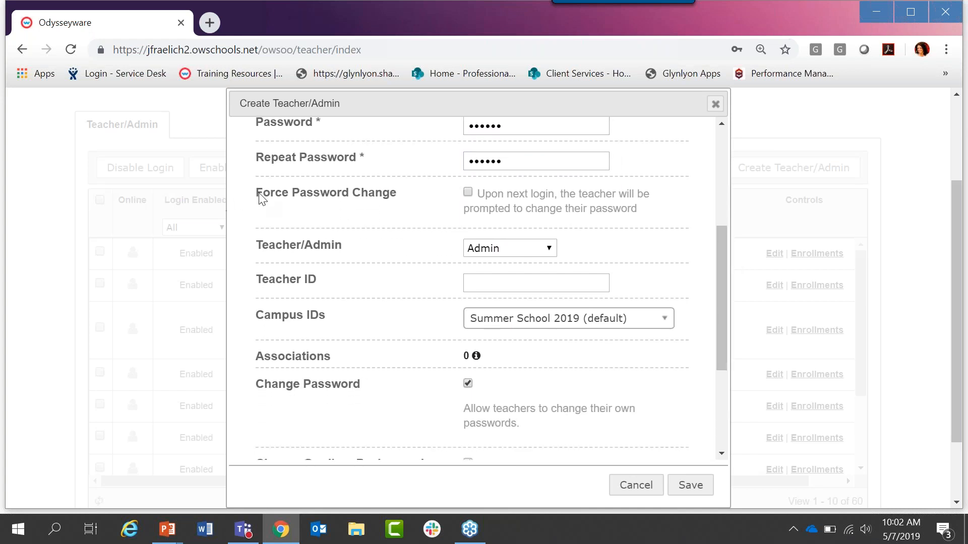
triple_click(382, 194)
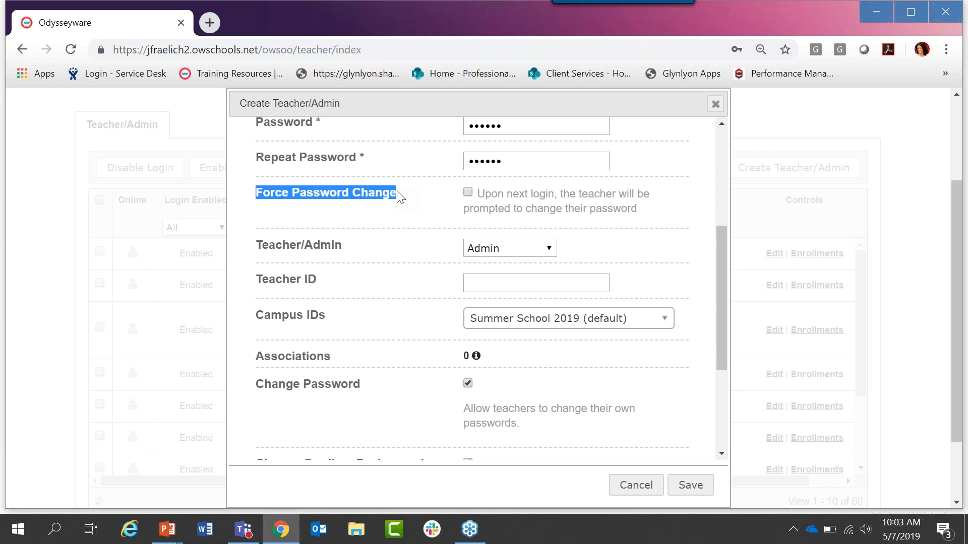
left_click(471, 193)
Step: Add the High School campus to the account's Campus IDs alongside Summer School 2019 (default)
left_click_drag(724, 234, 730, 285)
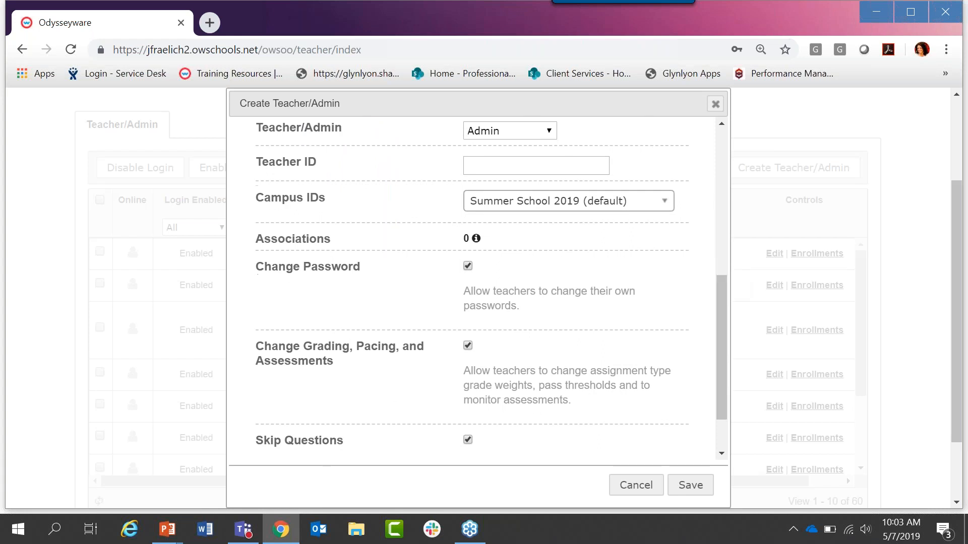
left_click_drag(257, 165, 317, 169)
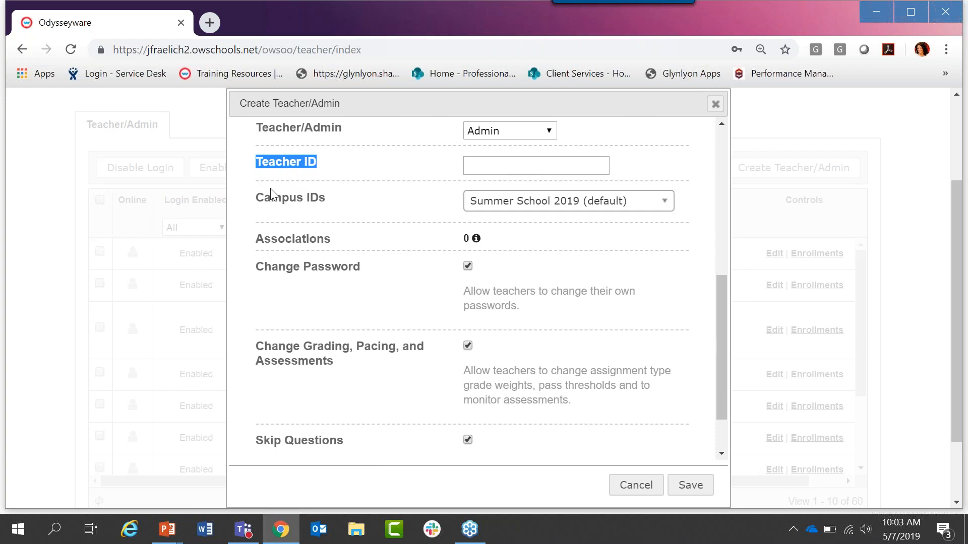
left_click_drag(260, 206, 327, 199)
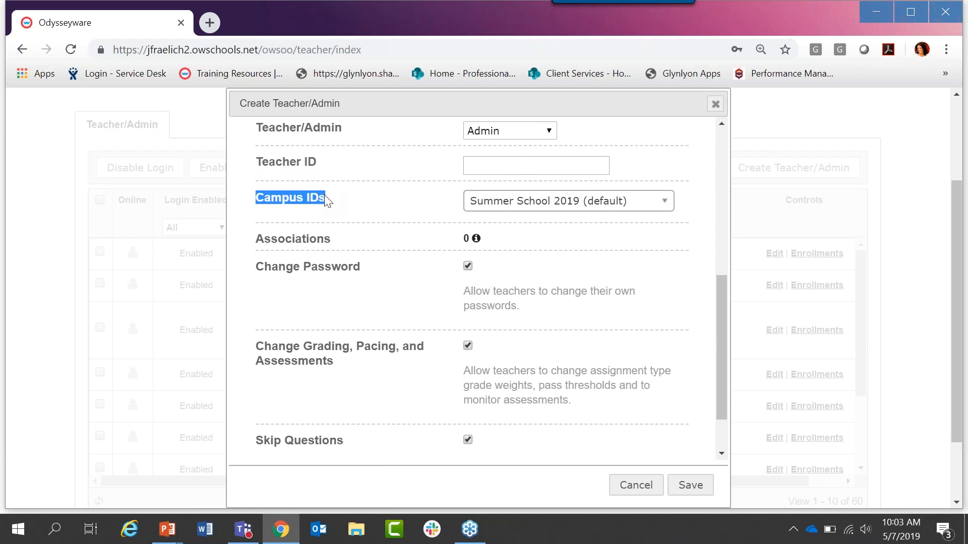
left_click(666, 207)
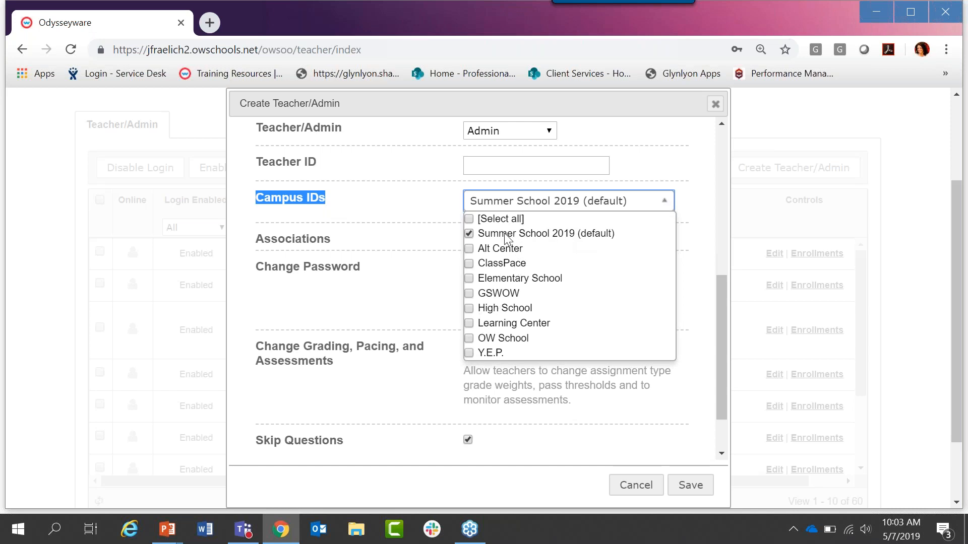
left_click(469, 309)
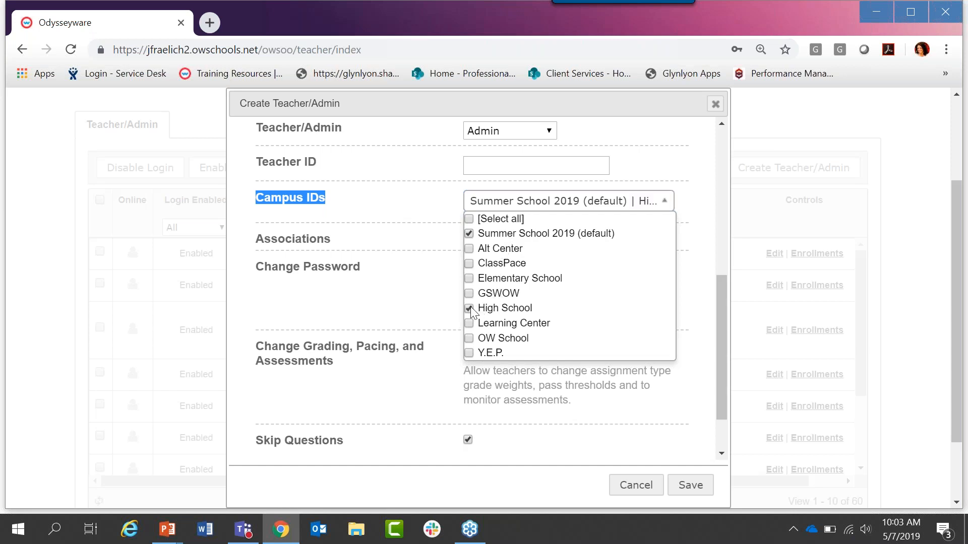
left_click(470, 323)
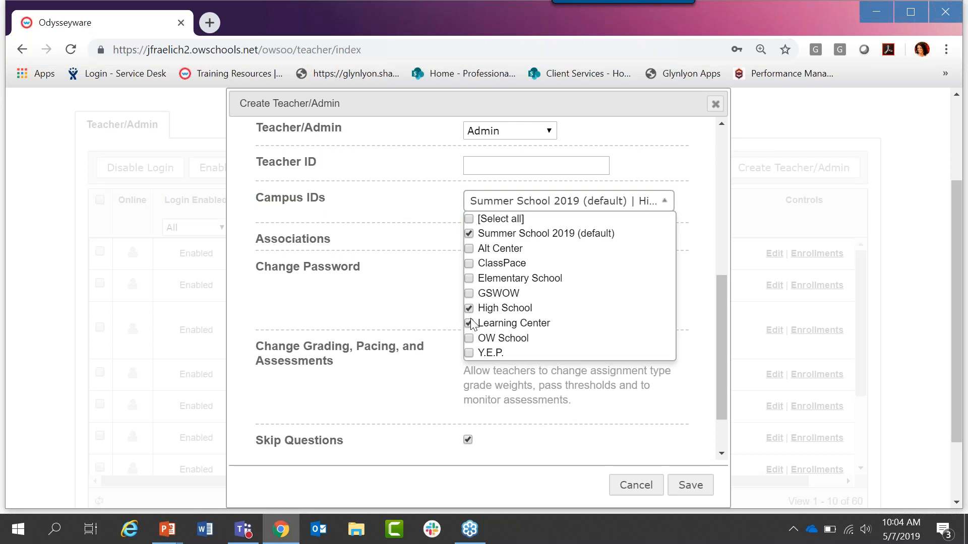
left_click(469, 324)
left_click(662, 204)
Step: Review the password, grading and skip-question permissions, and open the role choices for Teacher/Admin
left_click_drag(719, 289, 721, 328)
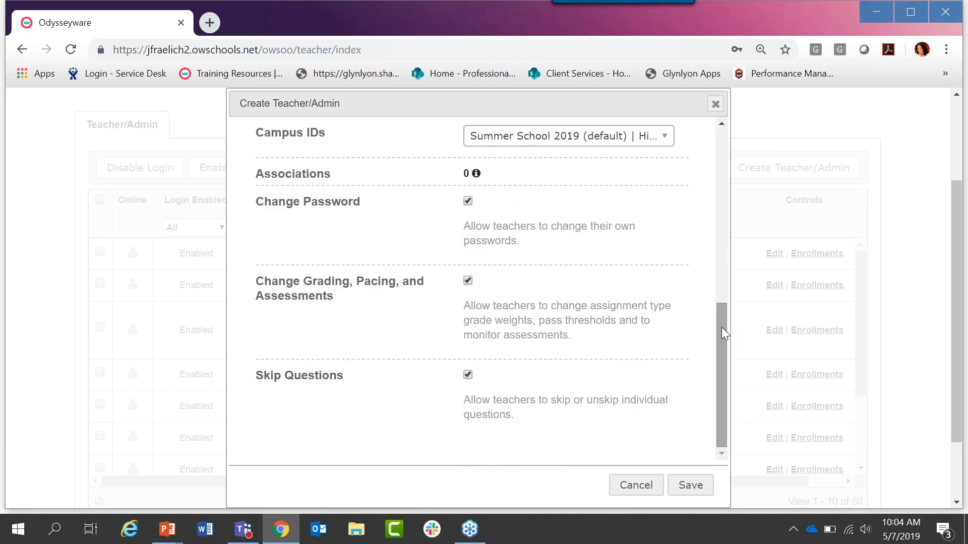
left_click_drag(722, 328, 721, 328)
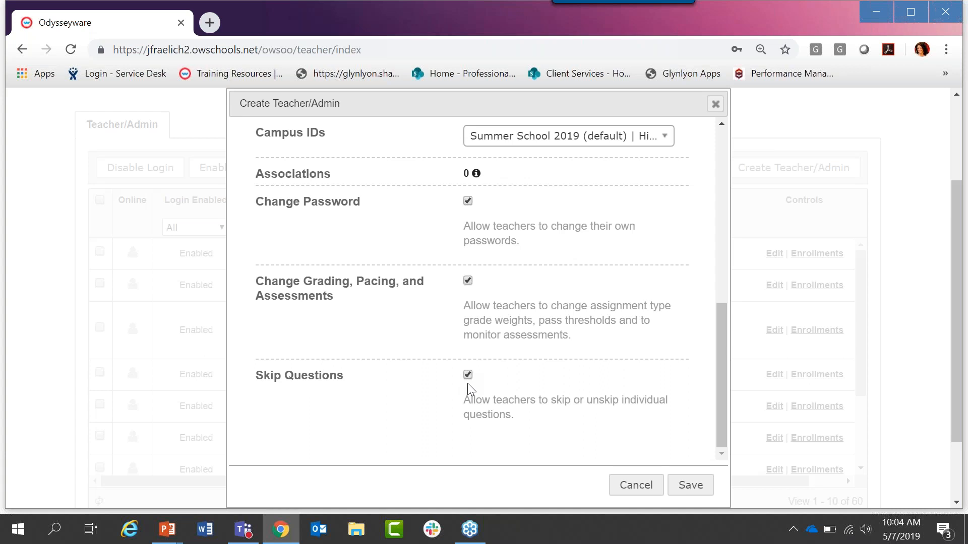
left_click_drag(723, 412, 725, 371)
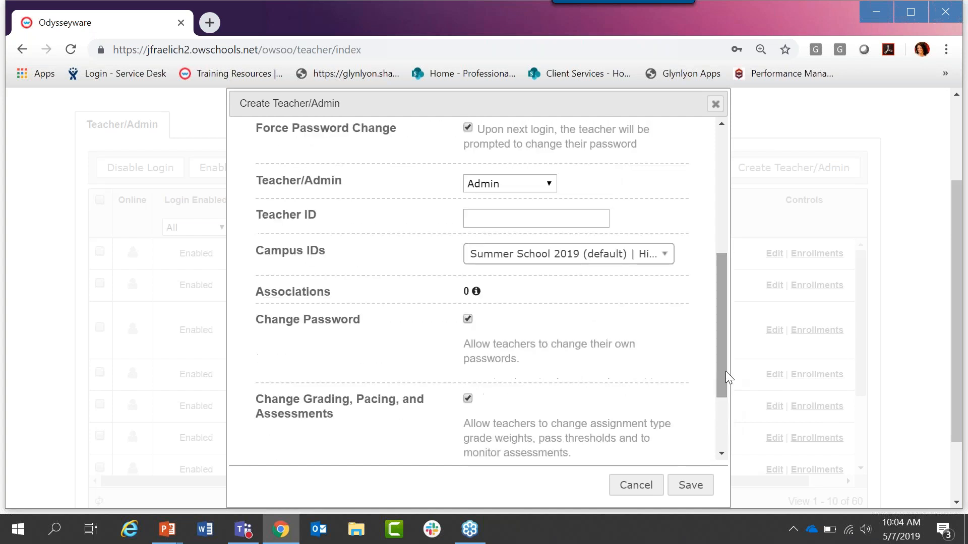
left_click(549, 185)
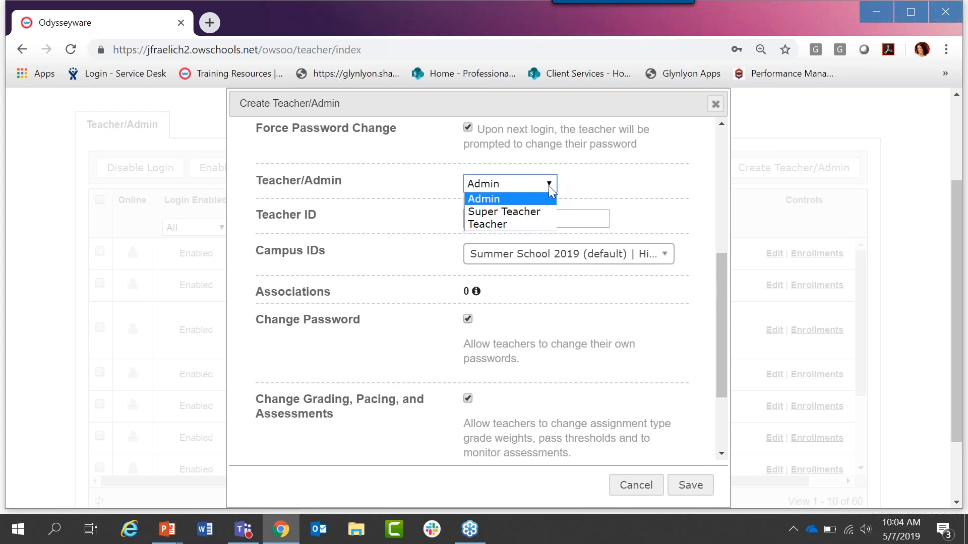
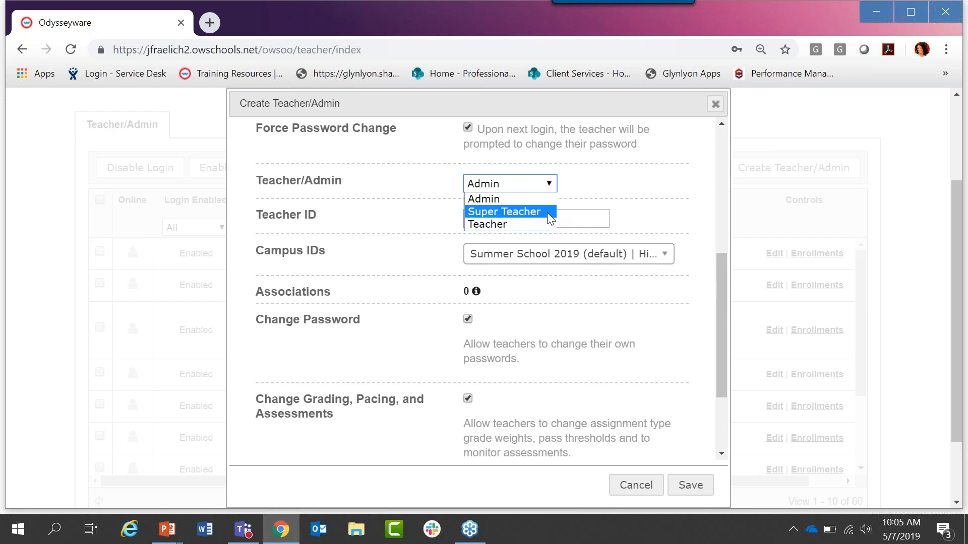
Step: Set the new account's role to Super Teacher and review the additional campus and dashboard options
left_click(504, 211)
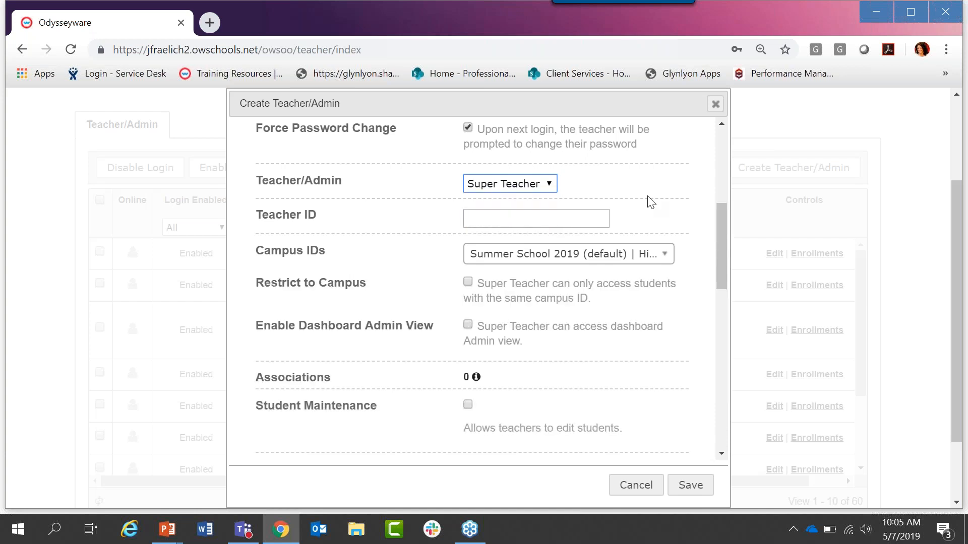
left_click(723, 213)
mouse_move(723, 213)
left_mouse_down()
mouse_move(718, 300)
mouse_move(724, 218)
left_mouse_up()
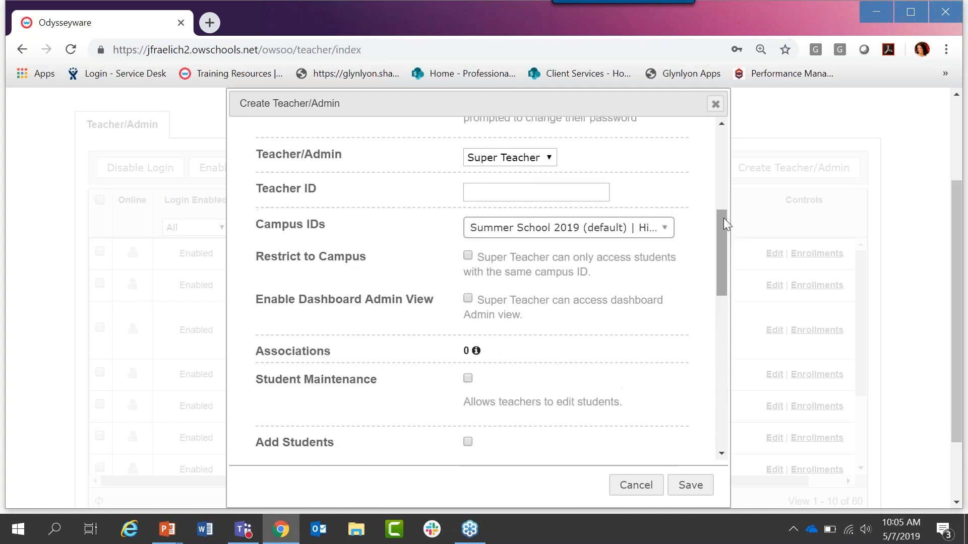
Step: Switch the new account's role to Teacher and review the permissions offered for it
left_click(551, 158)
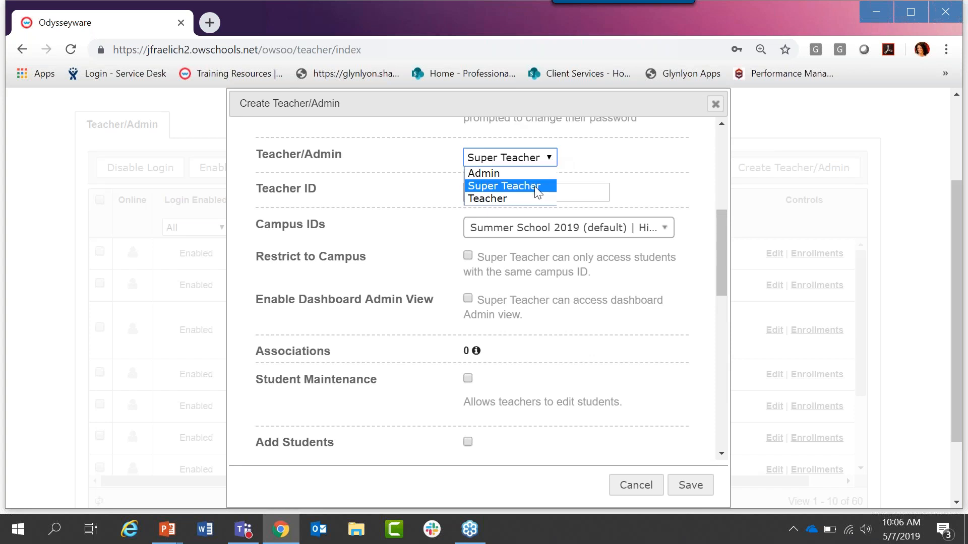
left_click(536, 200)
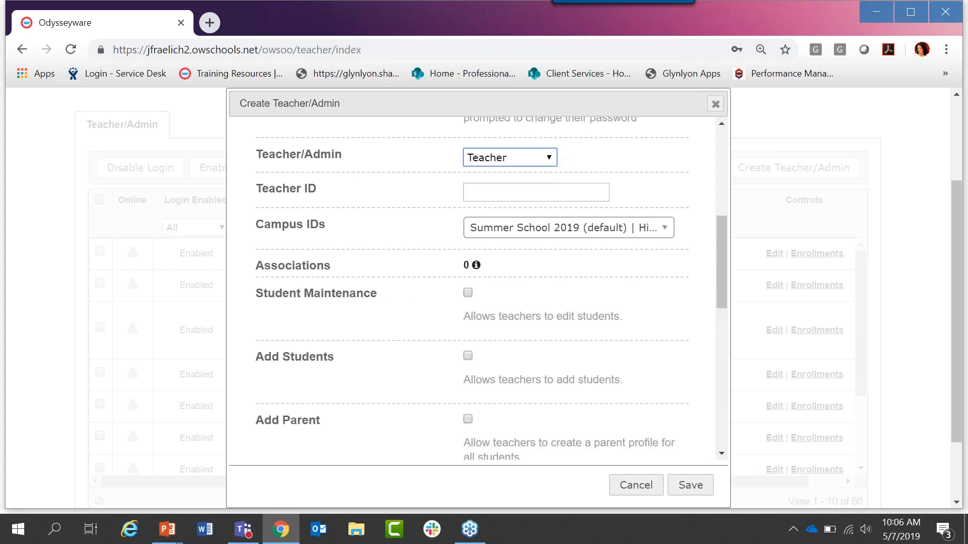
scroll(720, 252, "down", 2)
left_click_drag(716, 255, 722, 220)
Step: Set the role back to Super Teacher and enter English as the Teacher ID
left_click(551, 159)
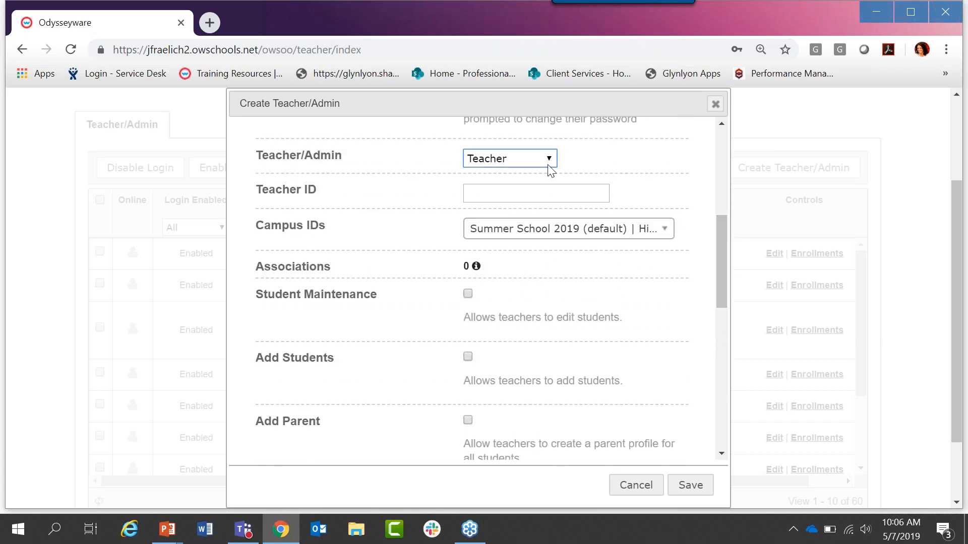
left_click(548, 165)
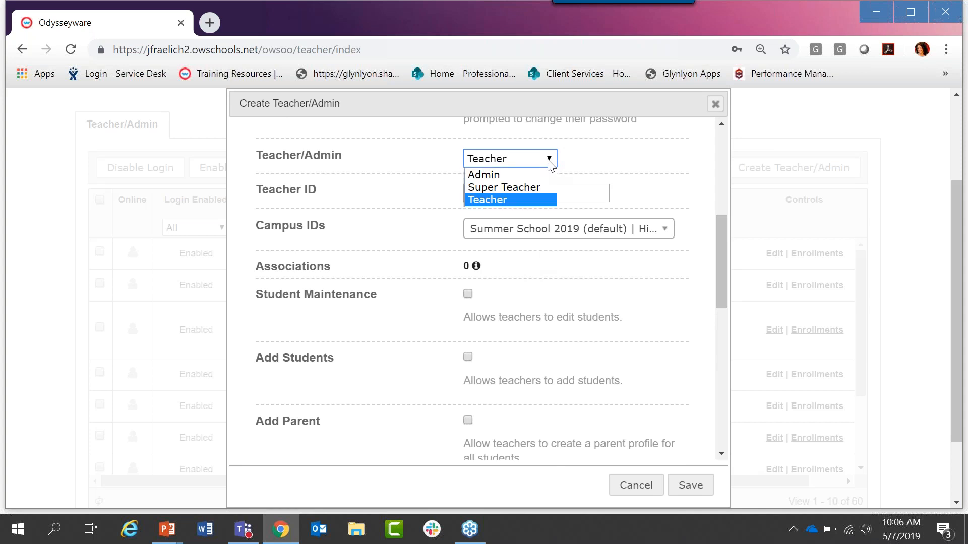
left_click(531, 188)
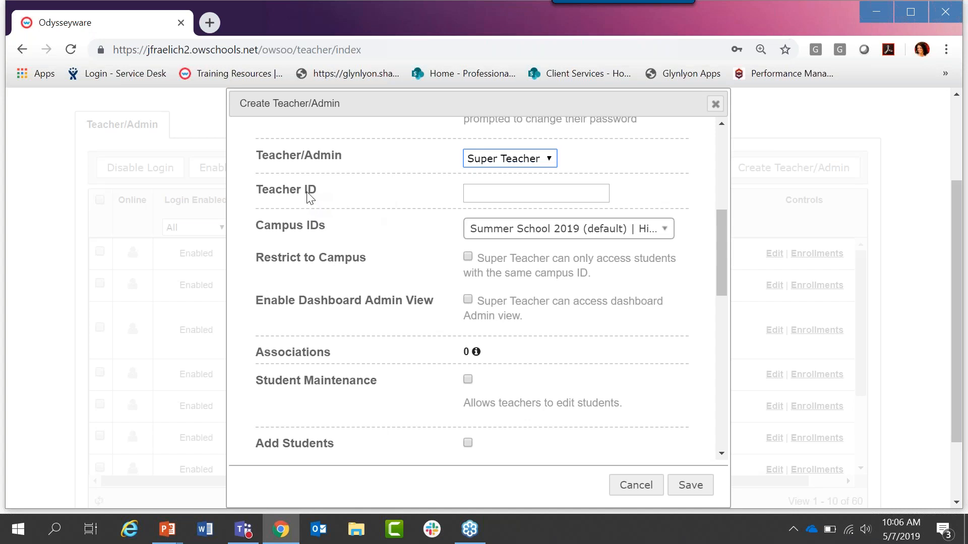
left_click(480, 194)
type("Er")
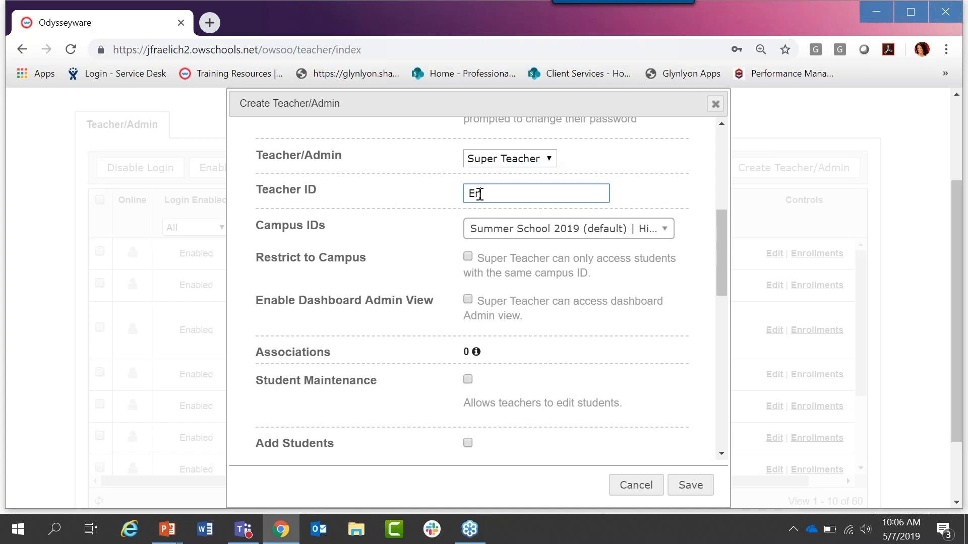
type("glish")
Step: Remove Summer School 2019 (default) from the account's Campus IDs, keeping only High School
left_click(570, 234)
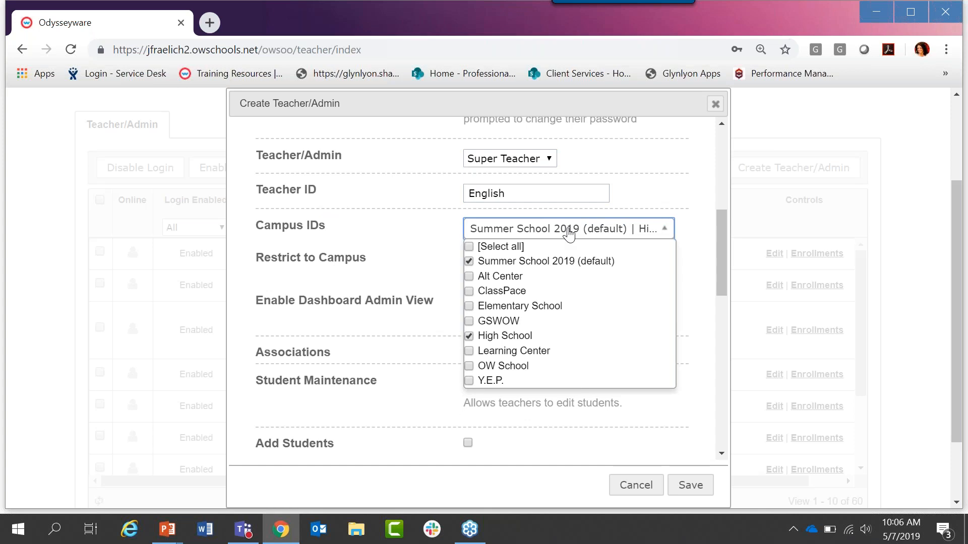
left_click(569, 233)
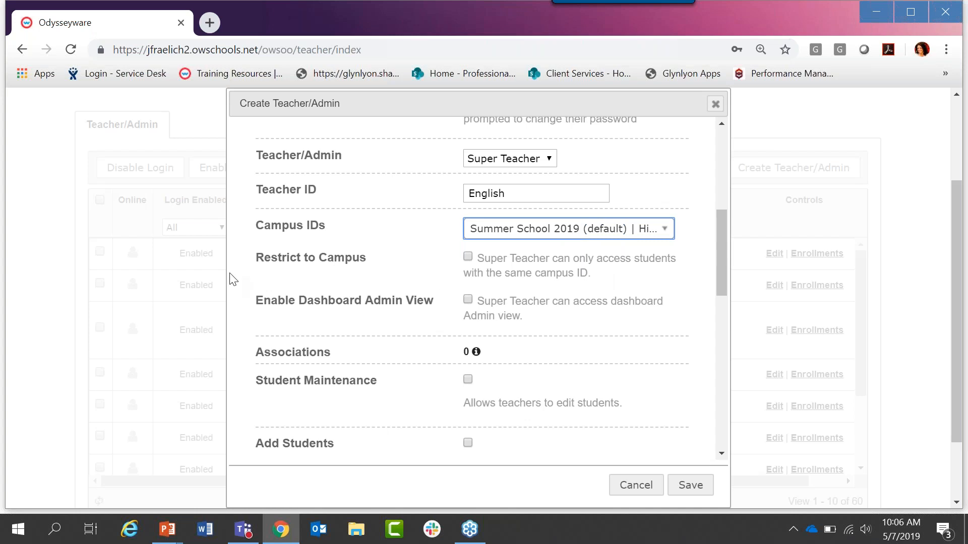
left_click_drag(257, 259, 367, 268)
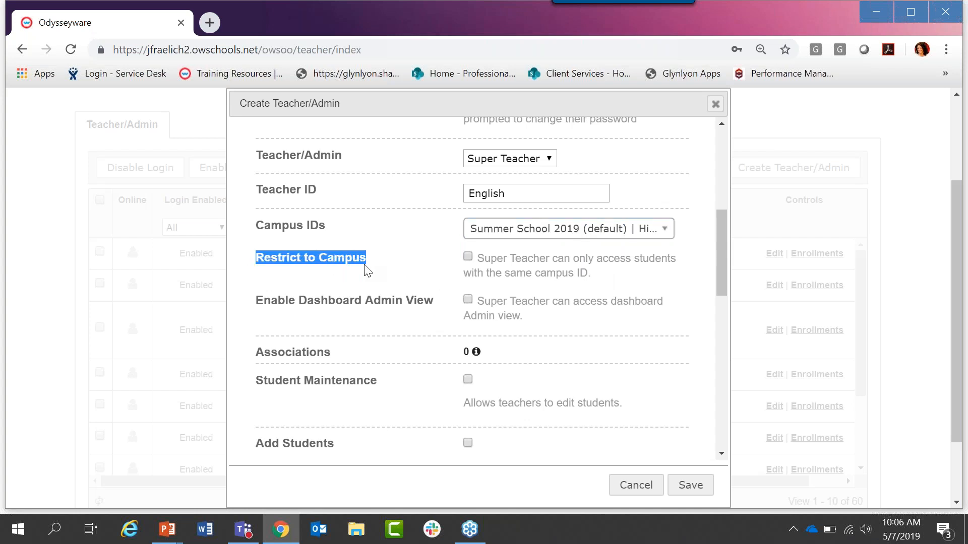
left_click(591, 232)
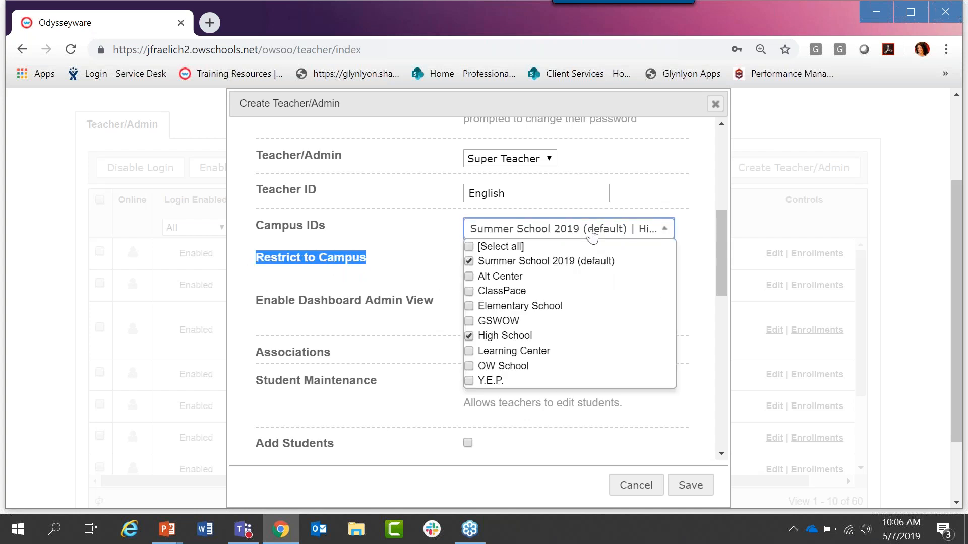
left_click(469, 261)
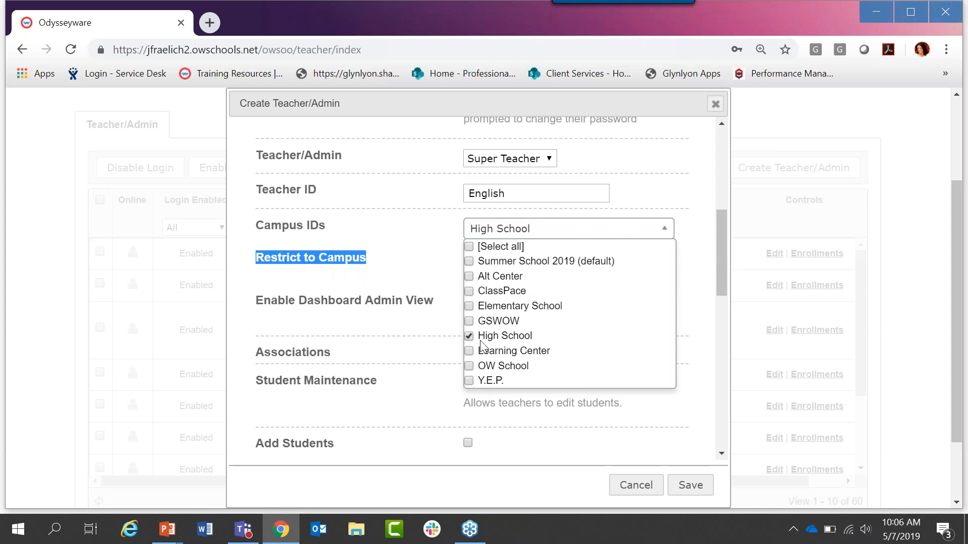
left_click(444, 277)
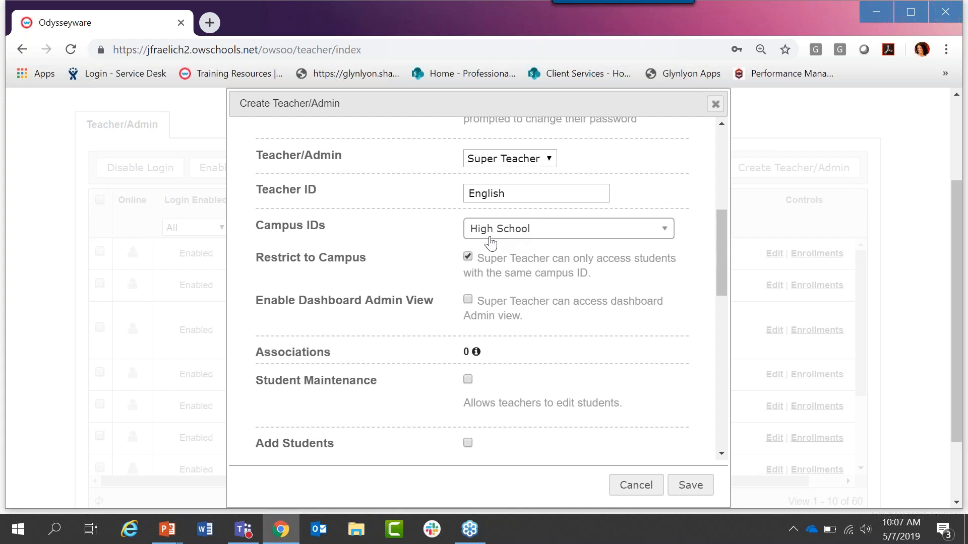
Step: Enable both Restrict to Campus and Enable Dashboard Admin View for the Super Teacher
left_click_drag(259, 307, 438, 305)
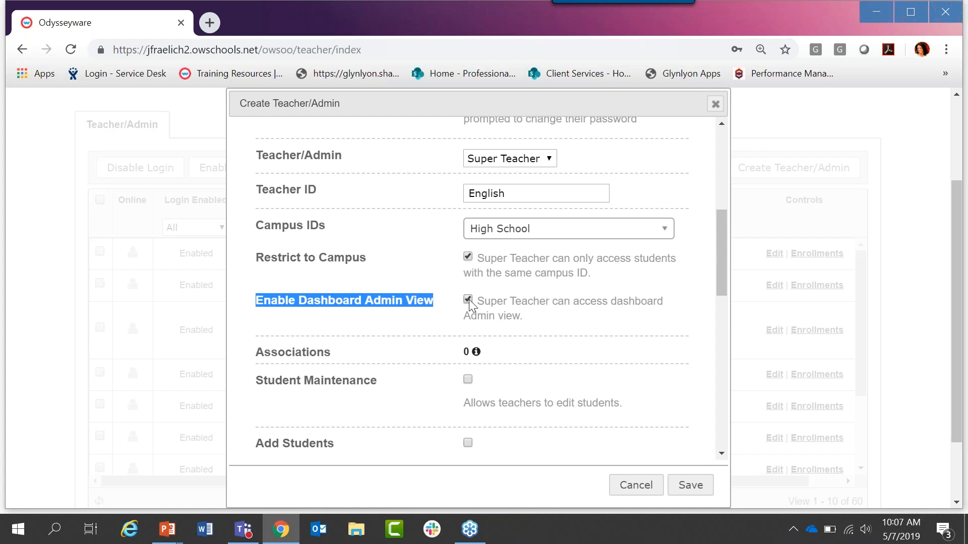
left_click(468, 255)
left_click(467, 299)
Step: Grant the account the Student Maintenance, Add Students, Add Parent and Assign Courses permissions
left_click_drag(724, 213, 727, 274)
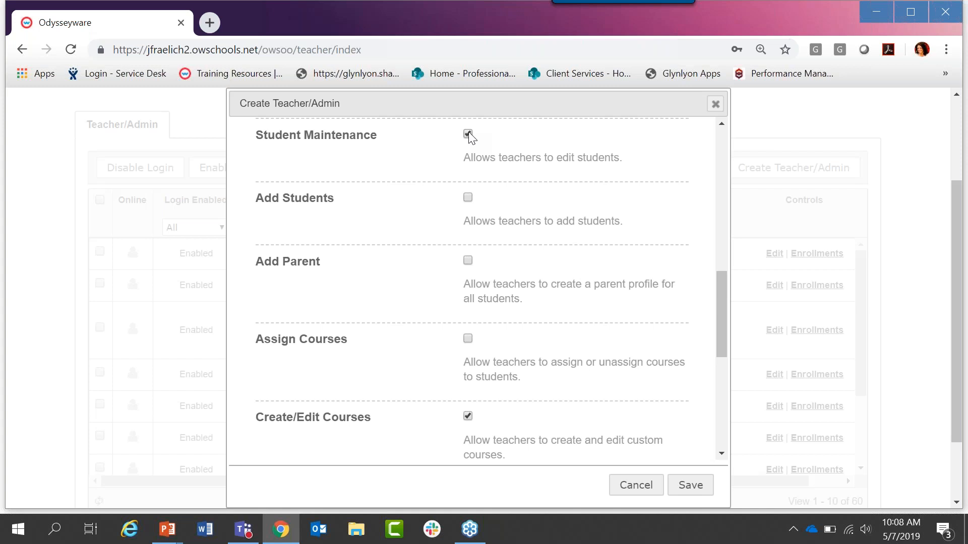
left_click(468, 201)
left_click(468, 261)
left_click(468, 340)
Step: Review the remaining permissions and turn off Change Grading, Pacing, and Assessments
left_click_drag(722, 293, 729, 363)
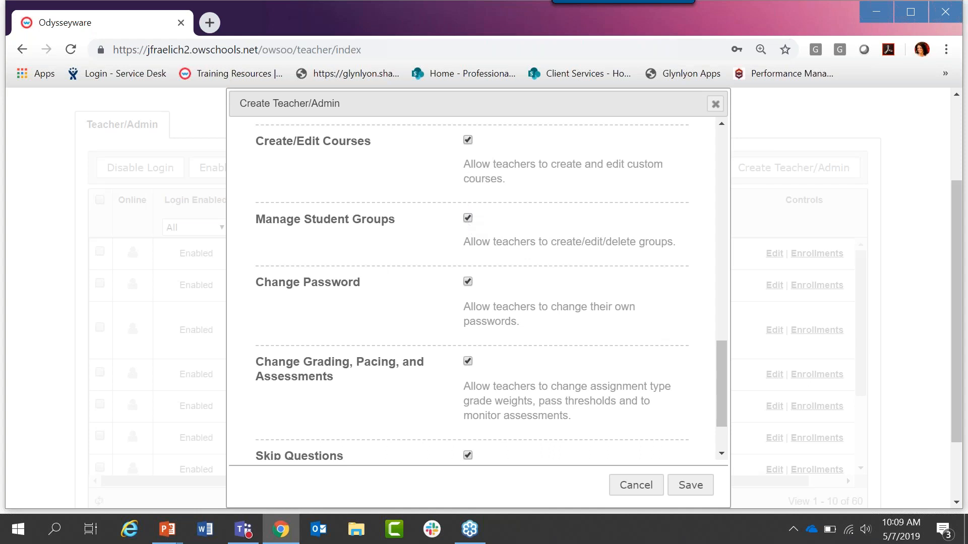
left_click_drag(722, 361, 725, 380)
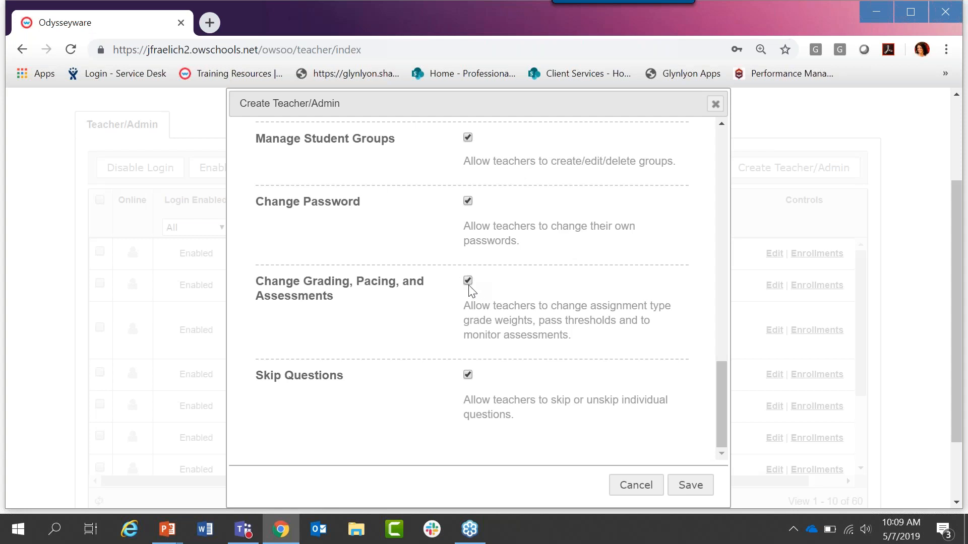
left_click(469, 285)
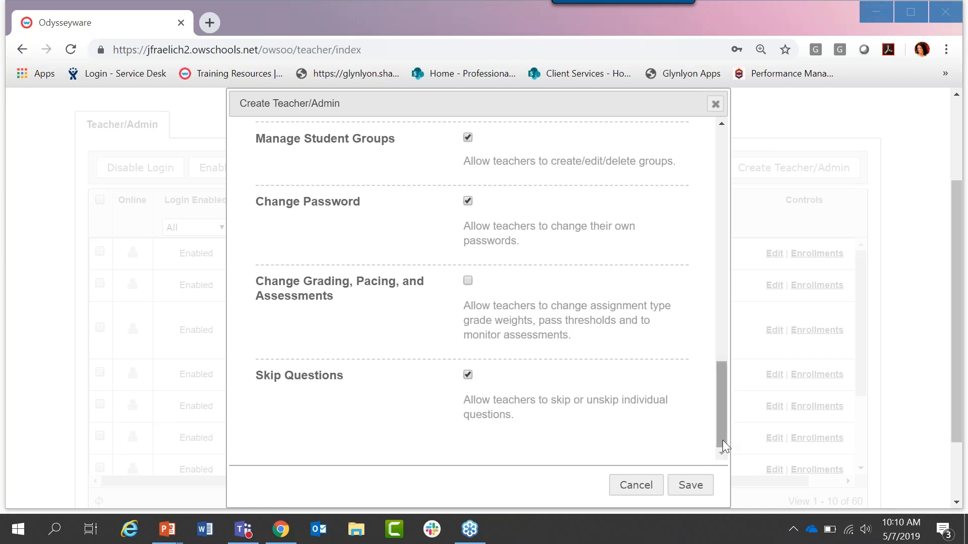
Step: Return to the start of the Create Teacher/Admin form and discard the new account without saving
left_click_drag(724, 446, 718, 207)
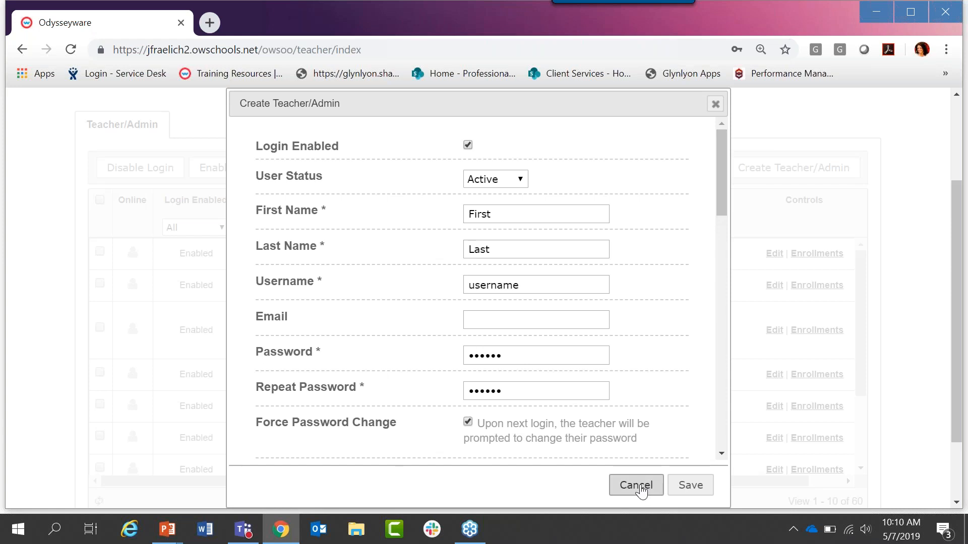
left_click(636, 485)
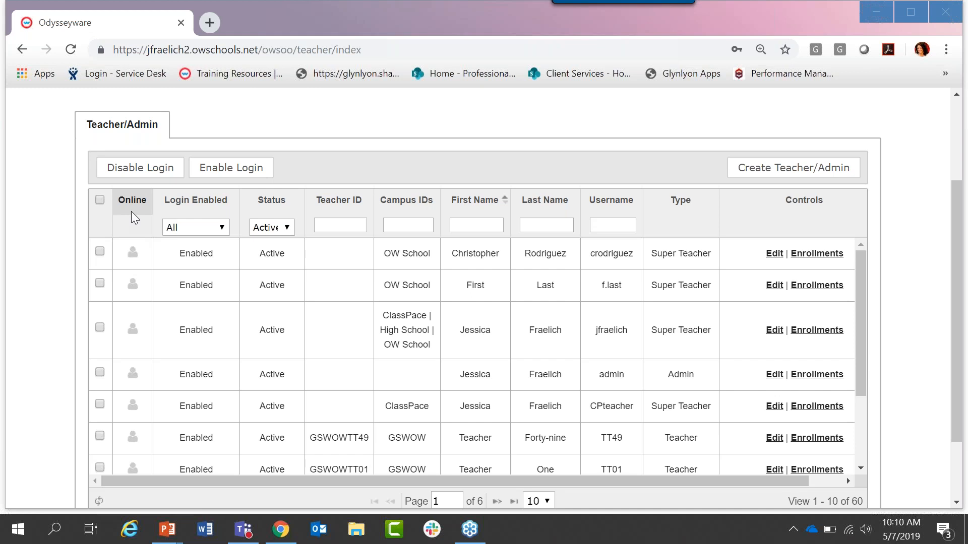
Step: Look through the teacher list, try filtering it by the first name "admin", and clear that filter
mouse_move(133, 254)
scroll(133, 253, "down", 3)
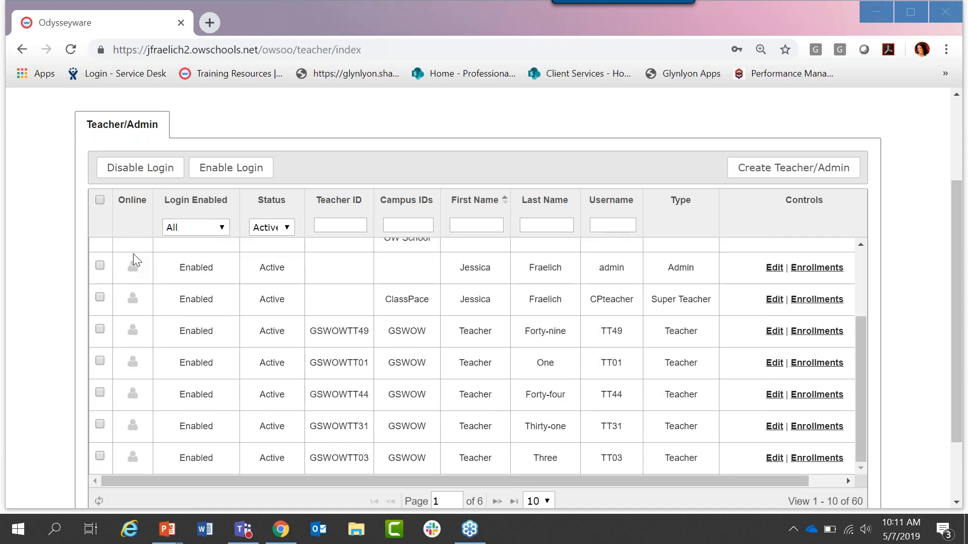
scroll(133, 253, "up", 3)
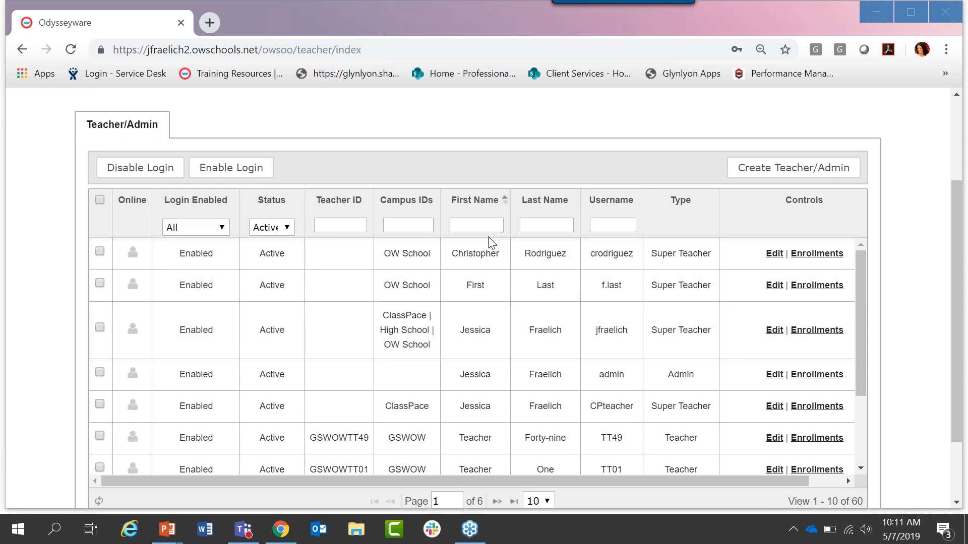
left_click(488, 226)
type("admin")
key("Return")
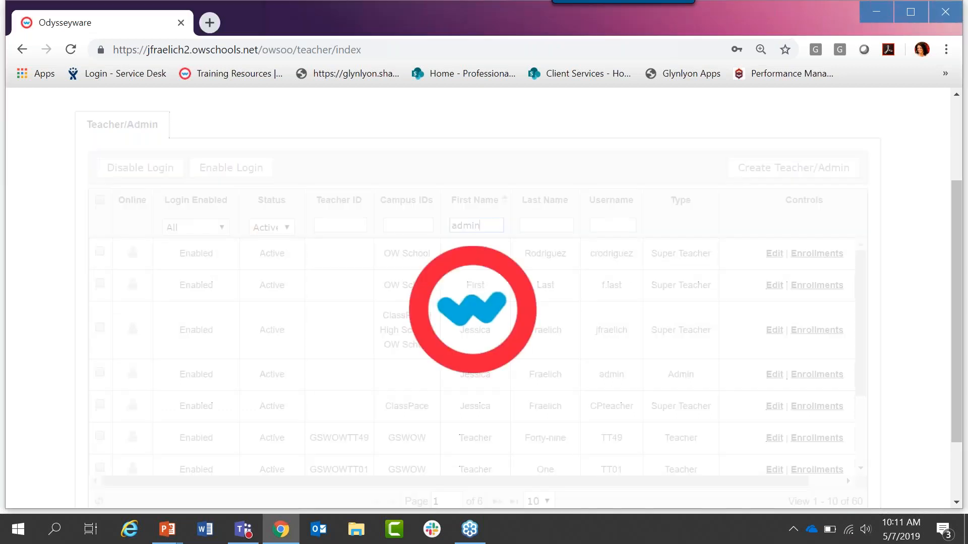
key("BackSpace")
key("BackSpace")
key("BackSpace")
key("BackSpace")
key("BackSpace")
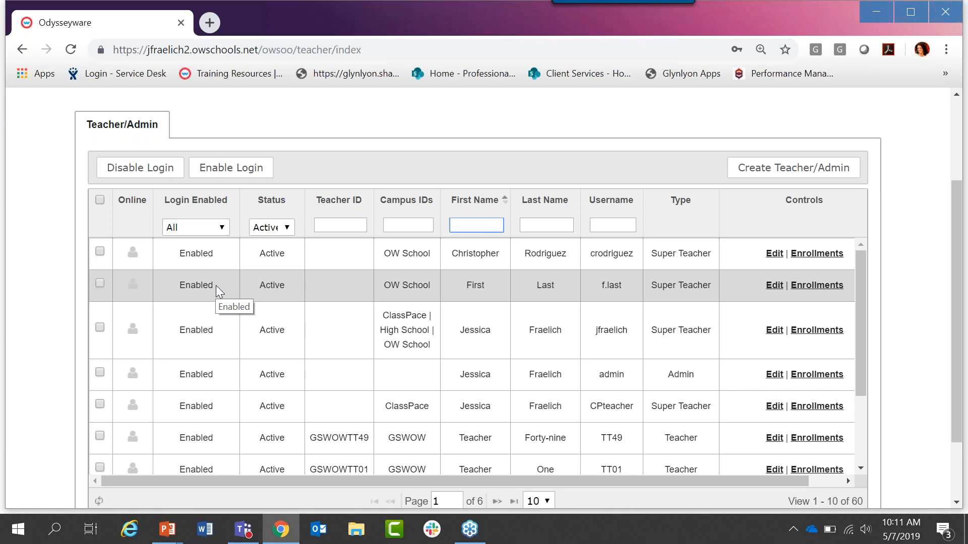
Step: Examine the choices offered by the Login Enabled and Status filters of the teacher list
left_click(222, 228)
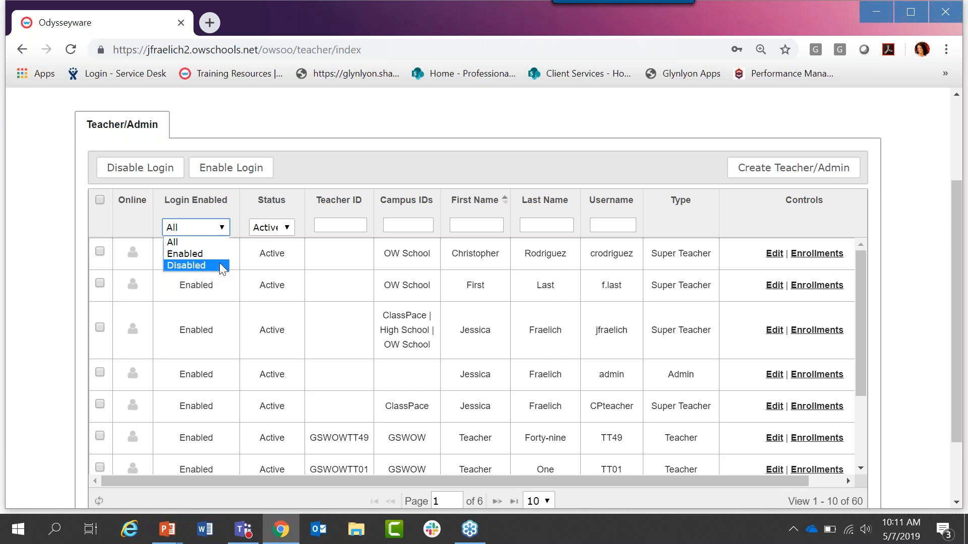
left_click(224, 228)
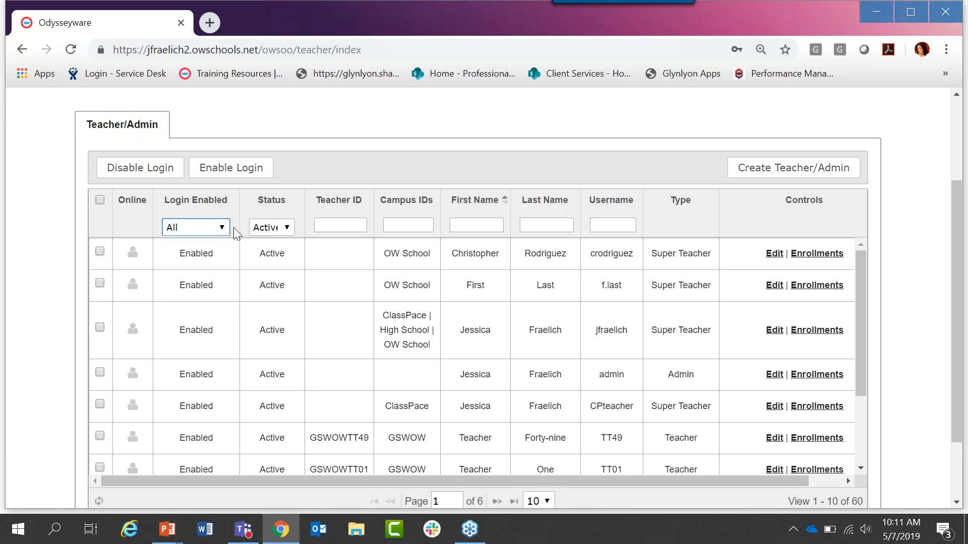
left_click(290, 231)
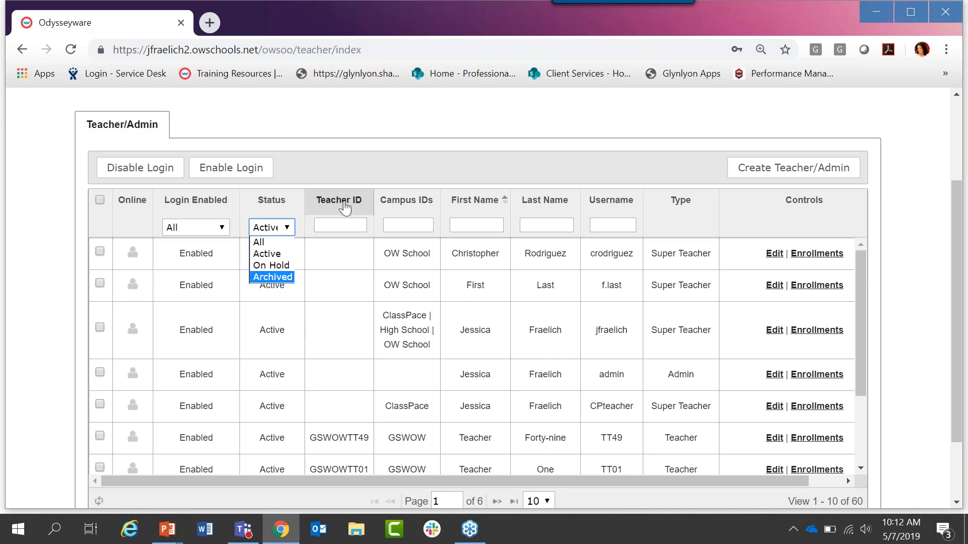
Step: Filter the teacher list by the first letters of the teacher's last name
left_click(476, 227)
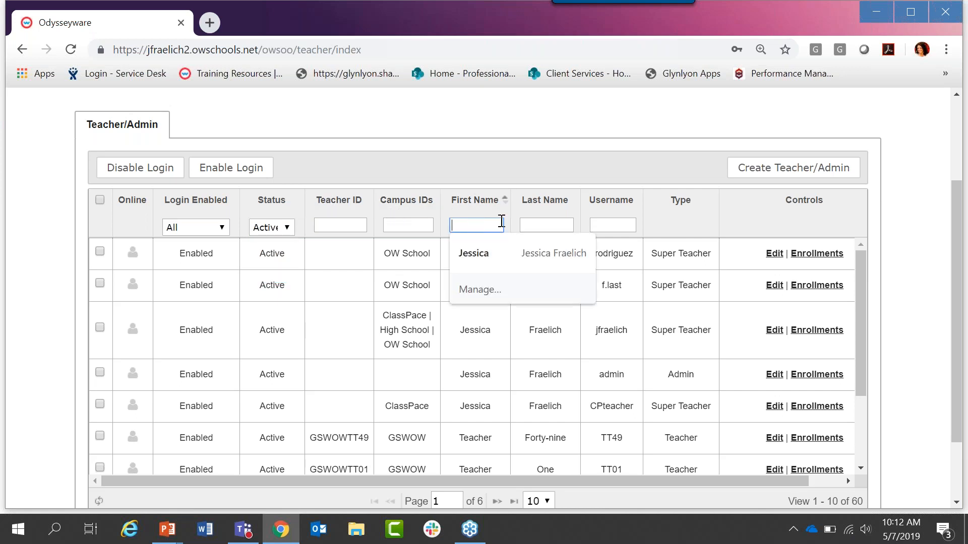
left_click(536, 225)
type("frae")
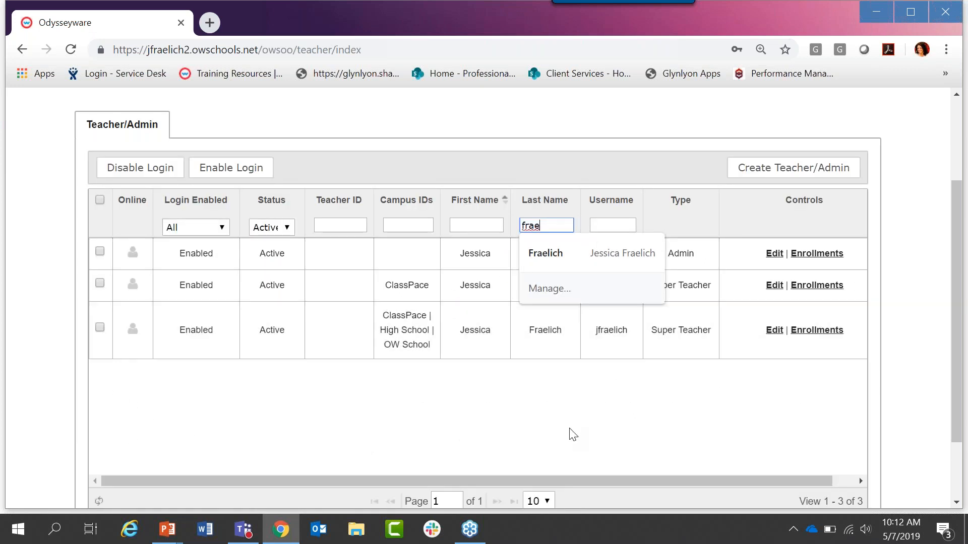
left_click(573, 434)
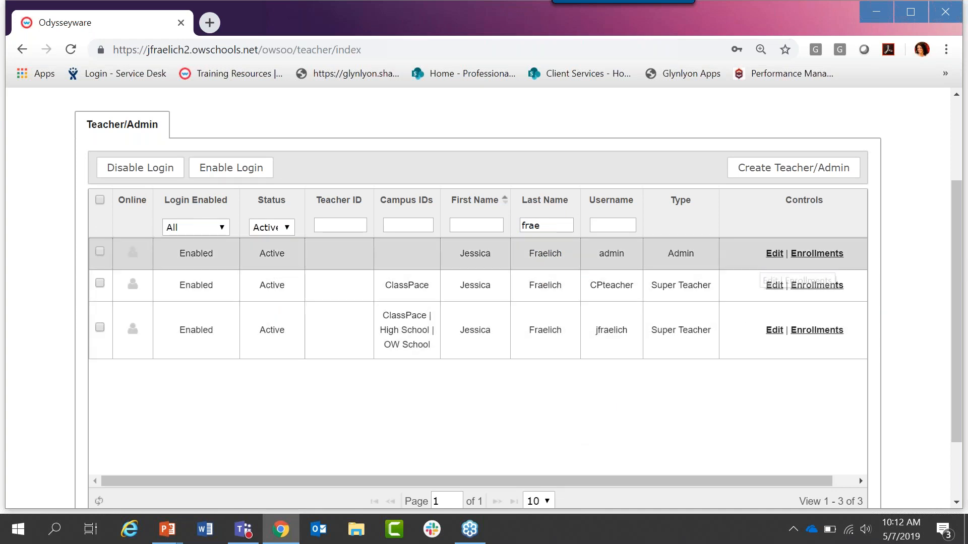
Step: Open the Super Teacher account assigned to ClassPace, High School and OW School for editing, review its settings, and close it unchanged
left_click(773, 331)
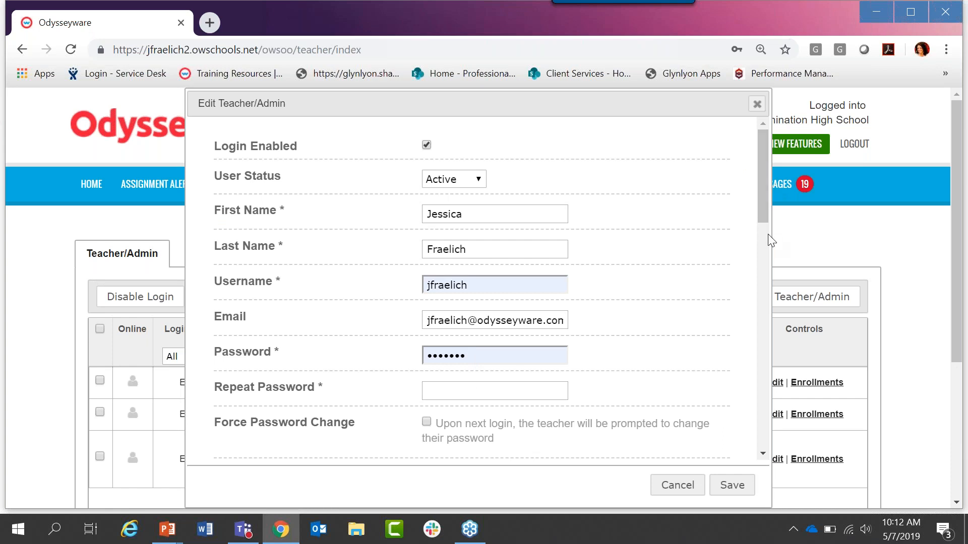
left_click_drag(766, 210, 771, 296)
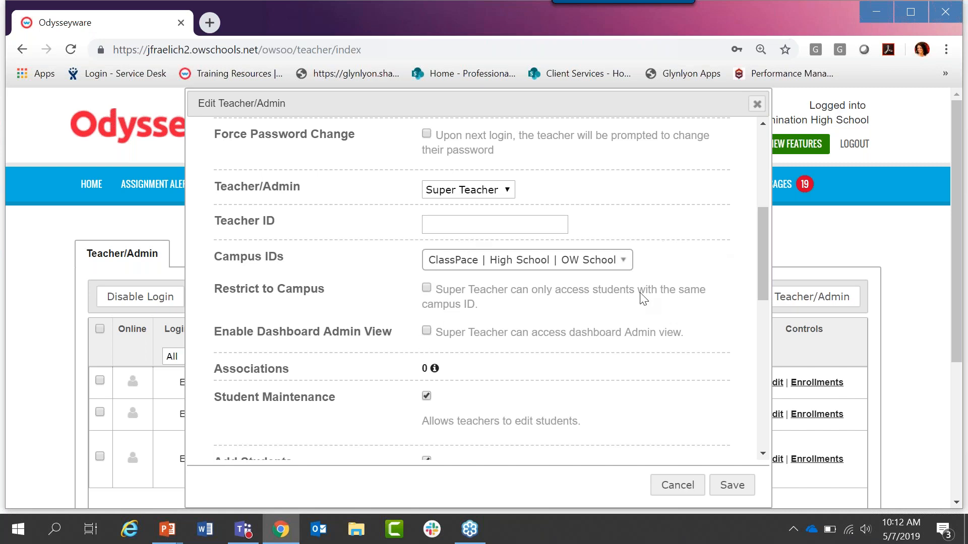
left_click_drag(763, 222, 760, 117)
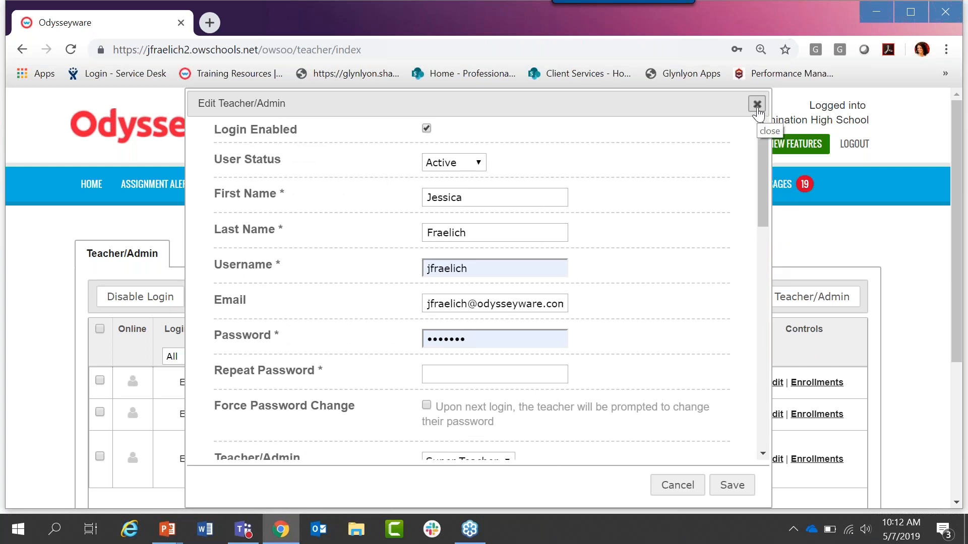
left_click(757, 106)
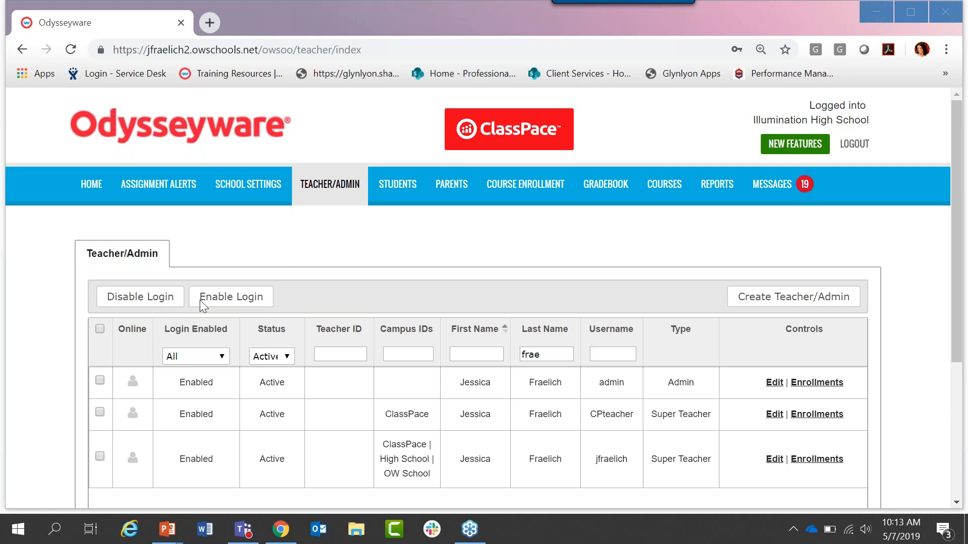
Step: Download the template CSV for importing students from the student registration list, and close the import without uploading a file
left_click(396, 198)
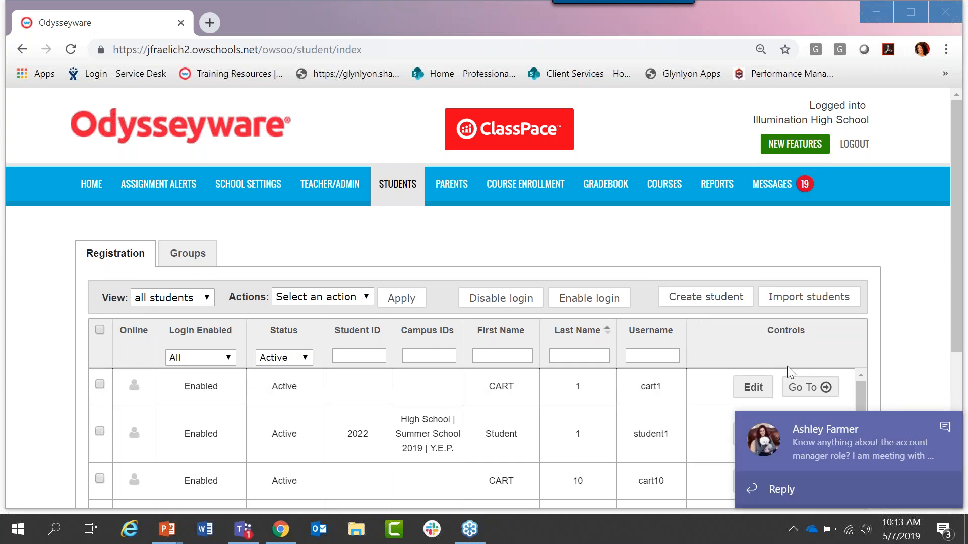
left_click(945, 426)
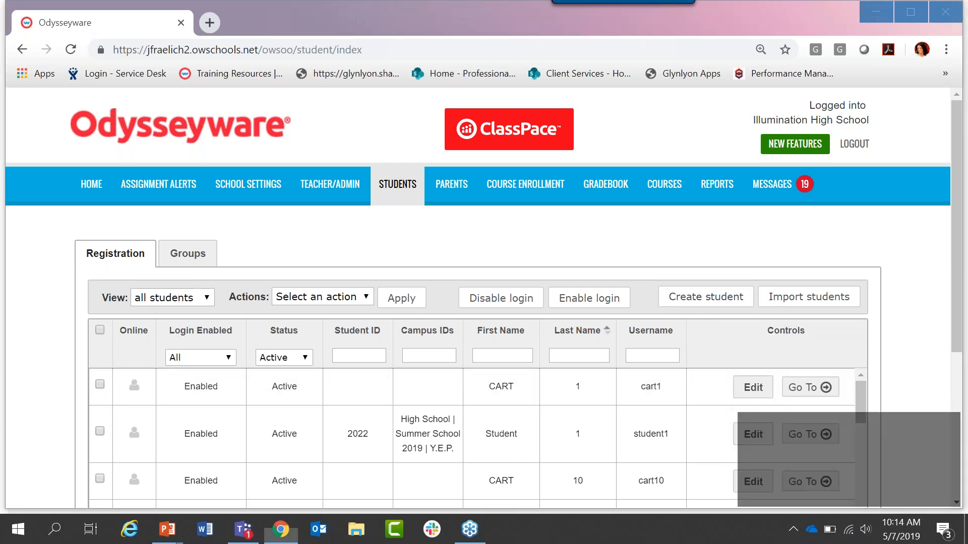
left_click(811, 298)
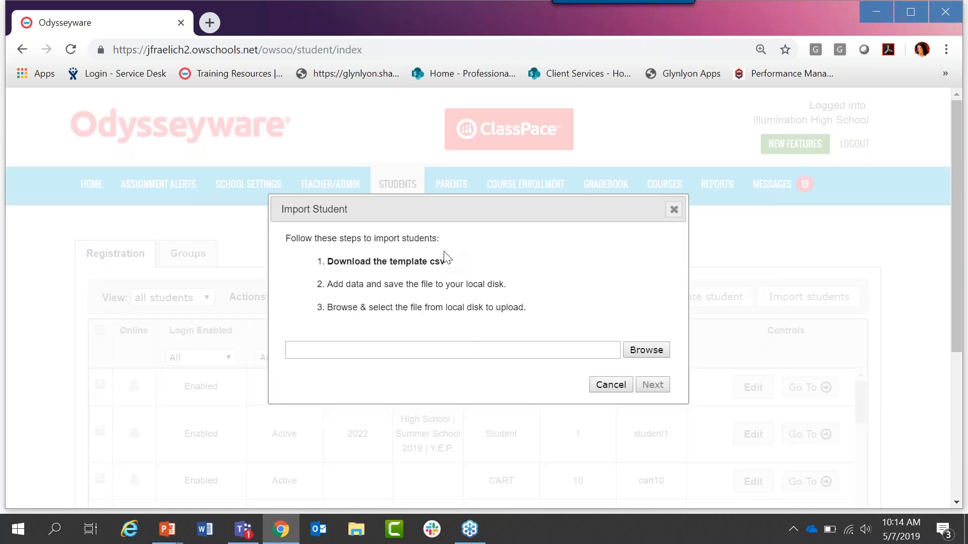
left_click(397, 267)
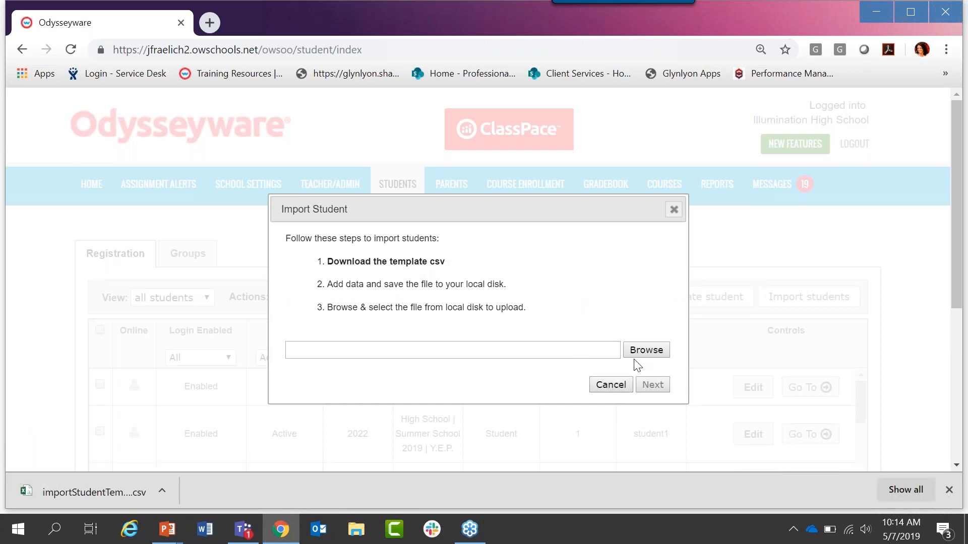
left_click(620, 390)
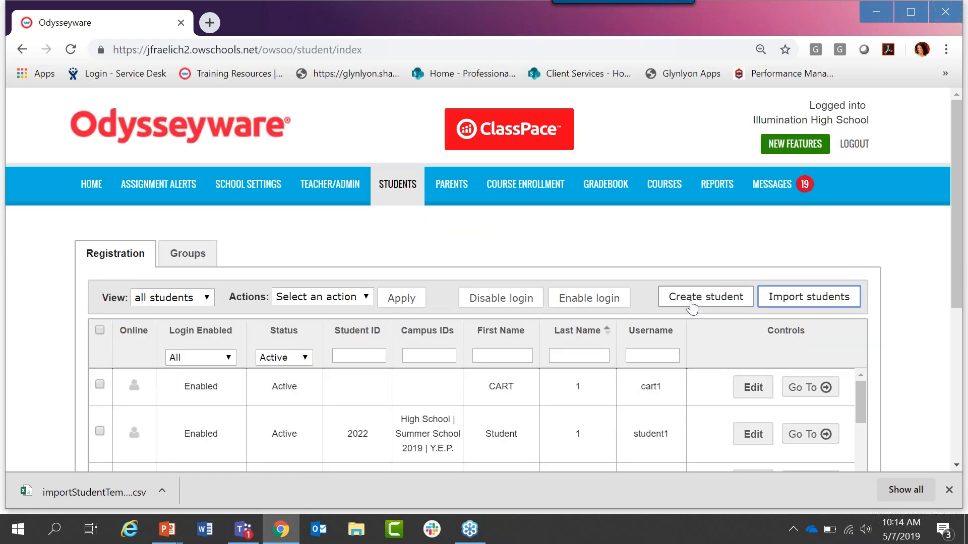
Step: Start creating a new student account and enter the student ID
left_click(691, 300)
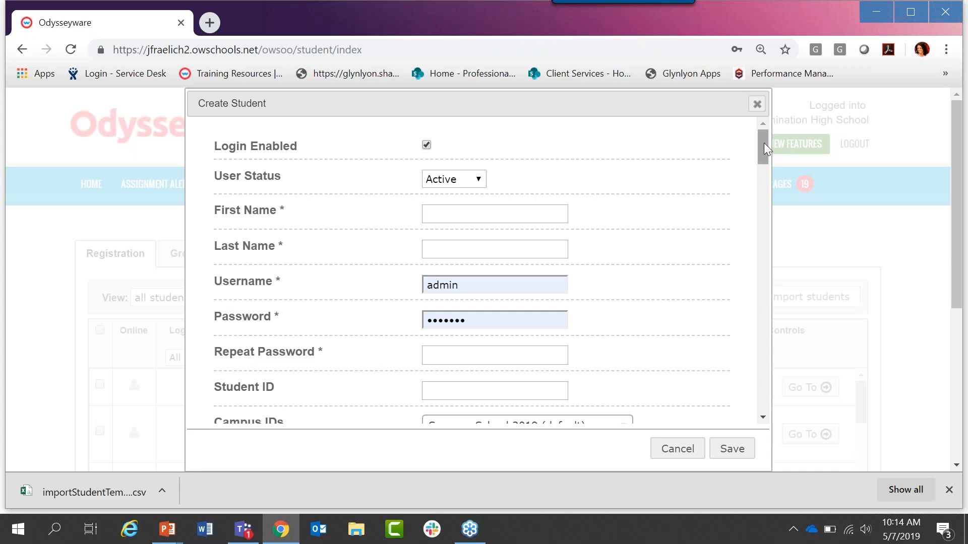
left_click_drag(763, 144, 764, 148)
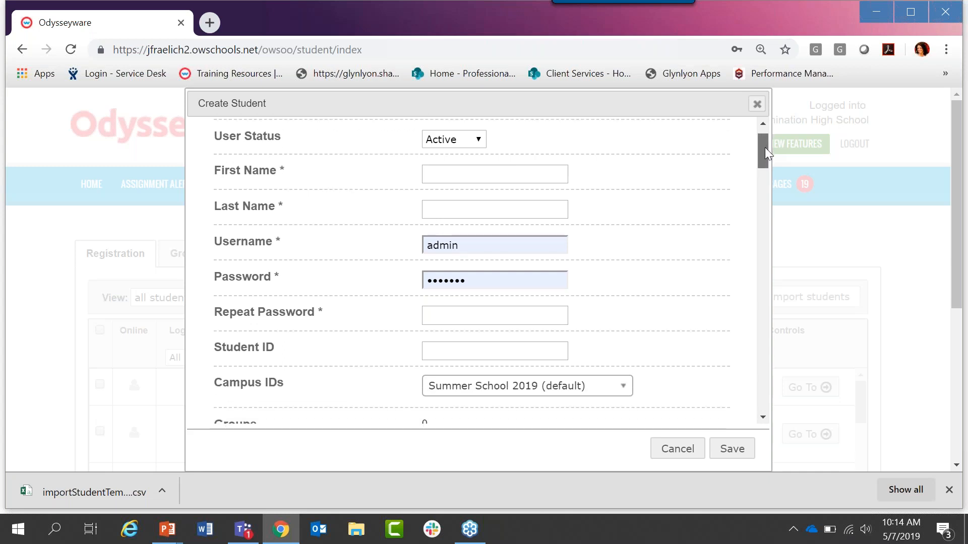
left_click_drag(765, 147, 766, 159)
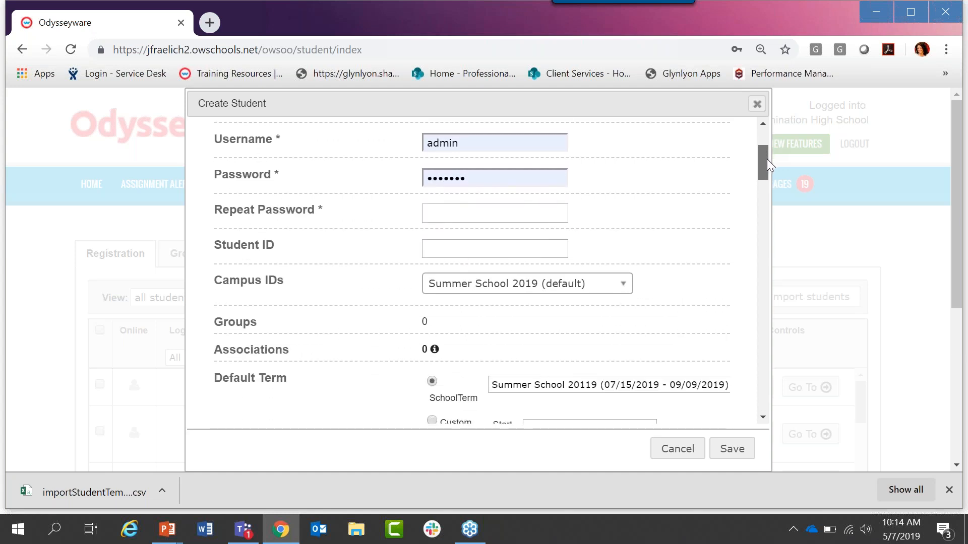
left_click(486, 252)
type("000")
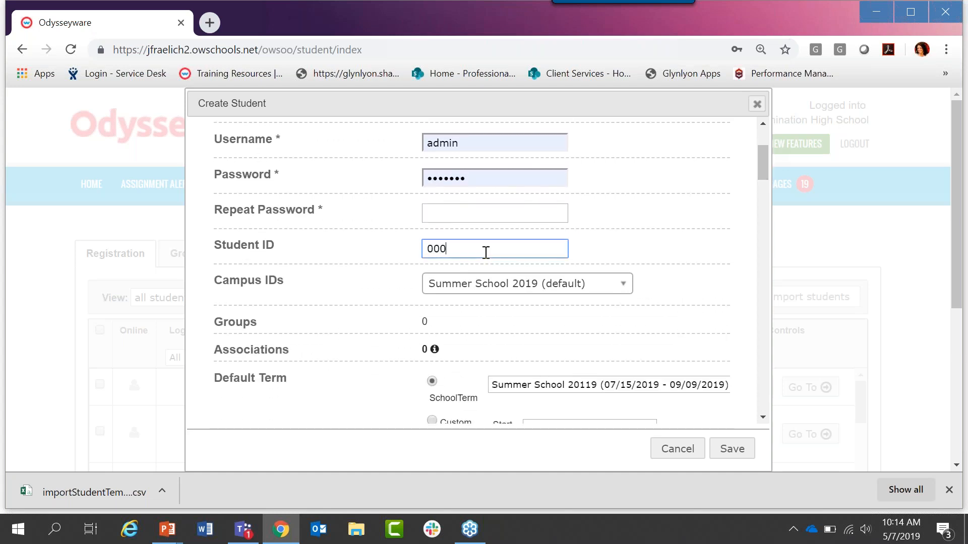
type("88875")
Step: Assign the new student to the High School campus instead of the default Summer School 2019
left_click(622, 286)
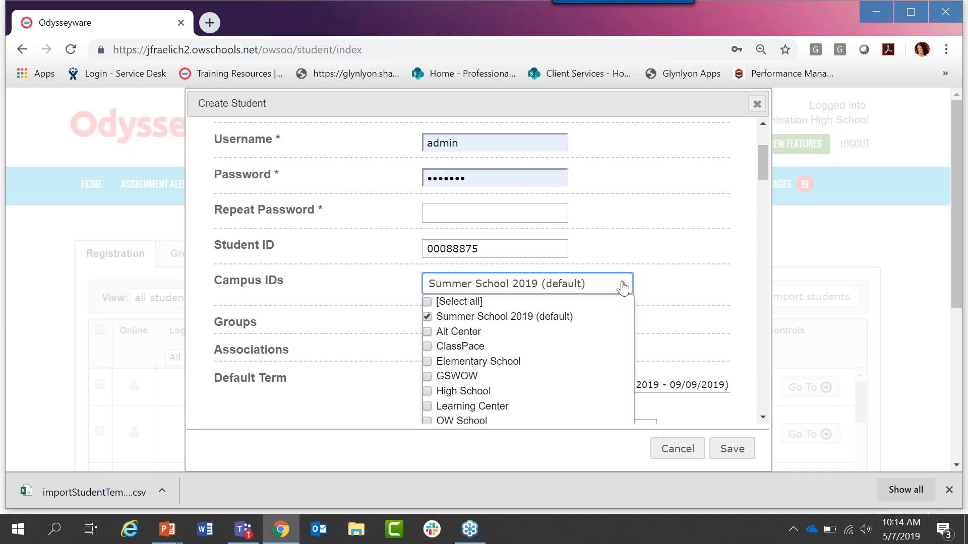
left_click(427, 317)
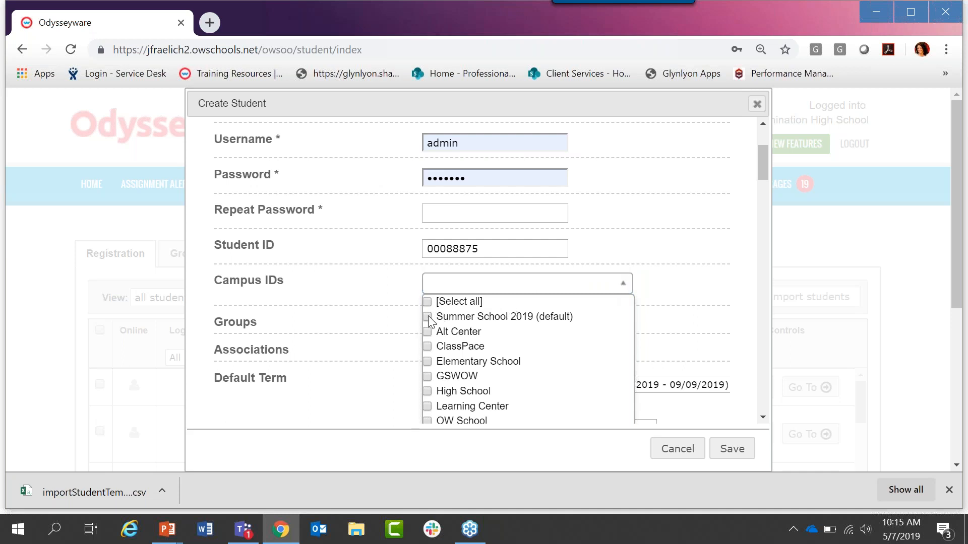
left_click(427, 391)
left_click(623, 284)
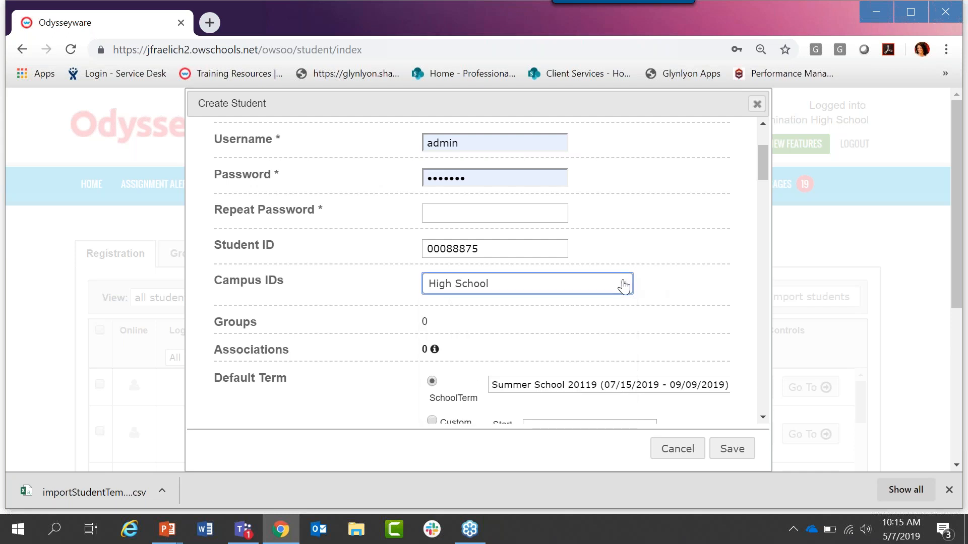
Step: Examine the school terms offered as the student's default term, keeping Summer School 20119 (07/15/2019 - 09/09/2019) selected
left_click_drag(760, 161, 762, 190)
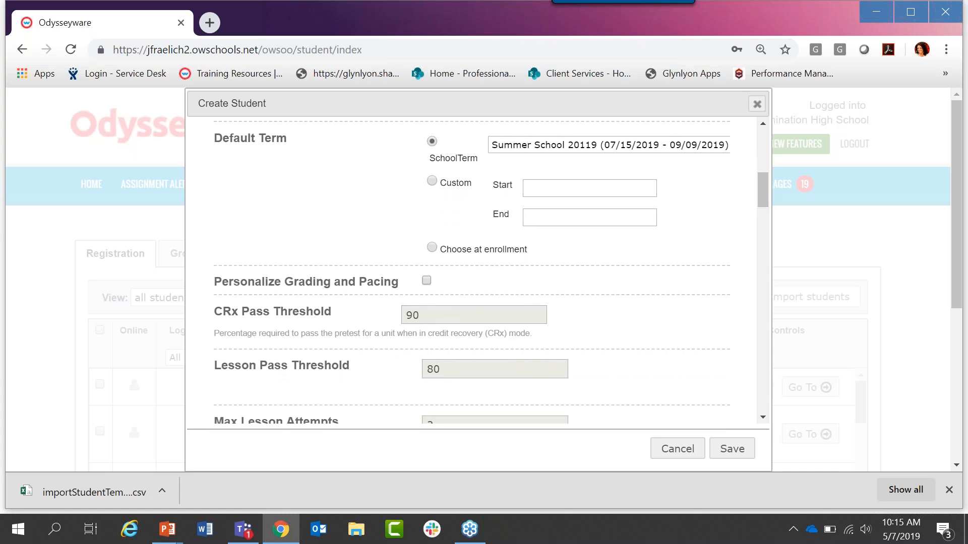
left_click_drag(287, 139, 214, 141)
left_click(217, 149)
left_click_drag(432, 160, 479, 158)
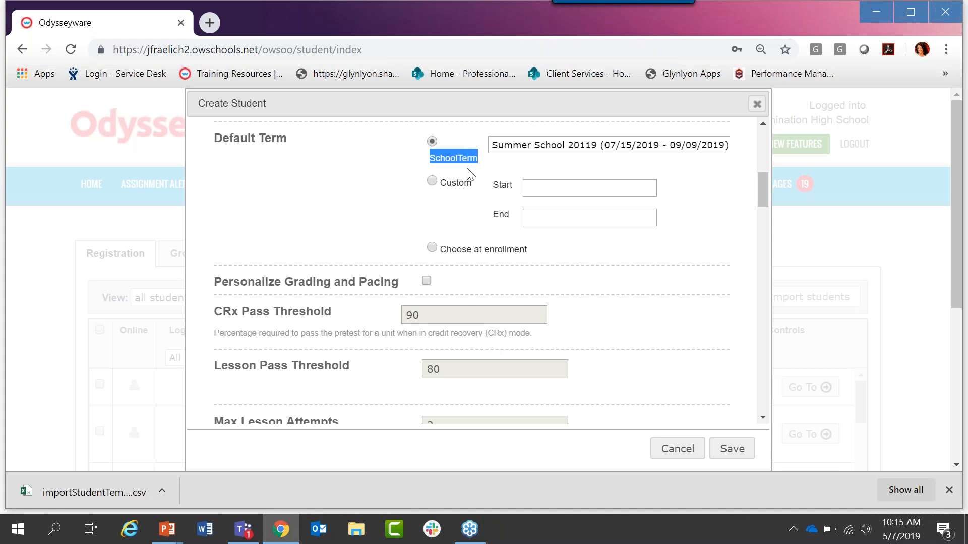
left_click(580, 154)
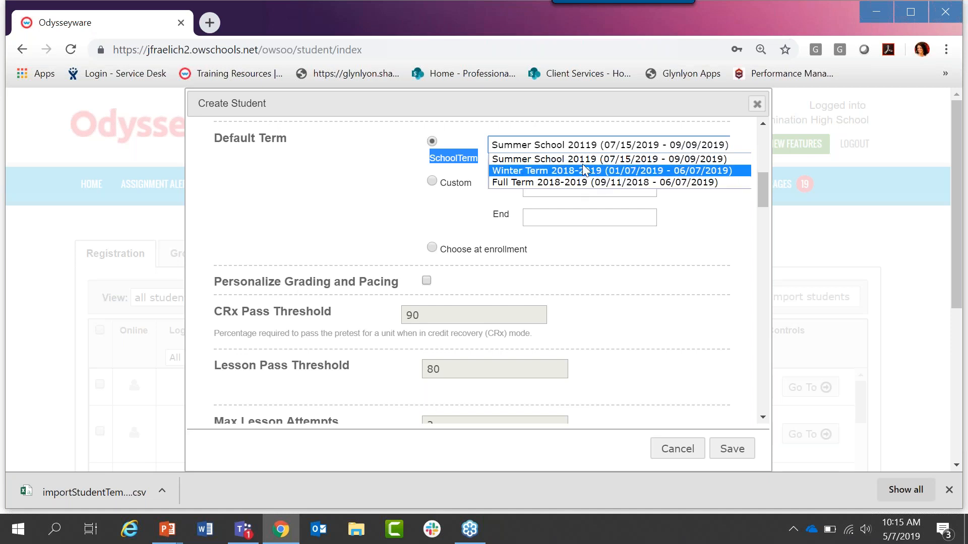
left_click(585, 159)
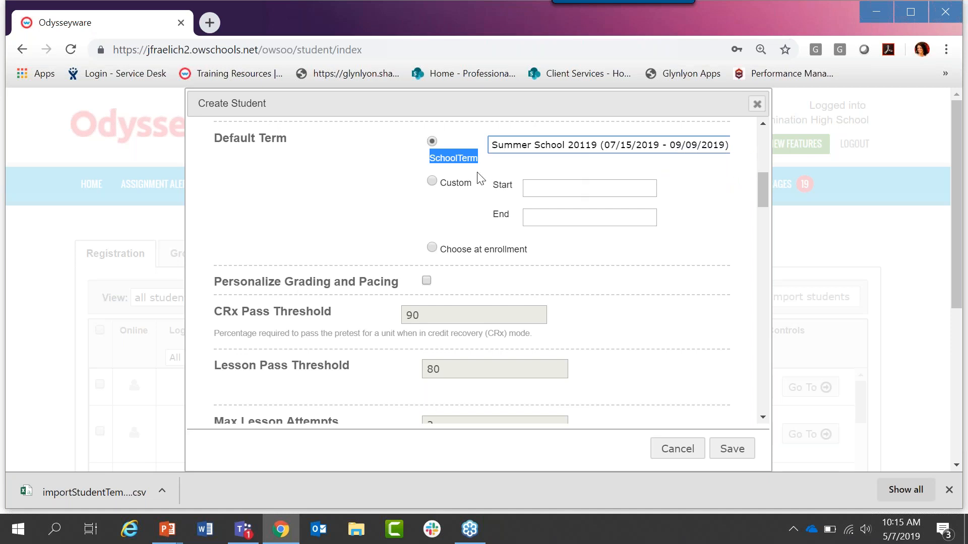
Step: Set a custom default term for the student, starting 05/07/2019 and ending 05/24/2019
left_click(431, 182)
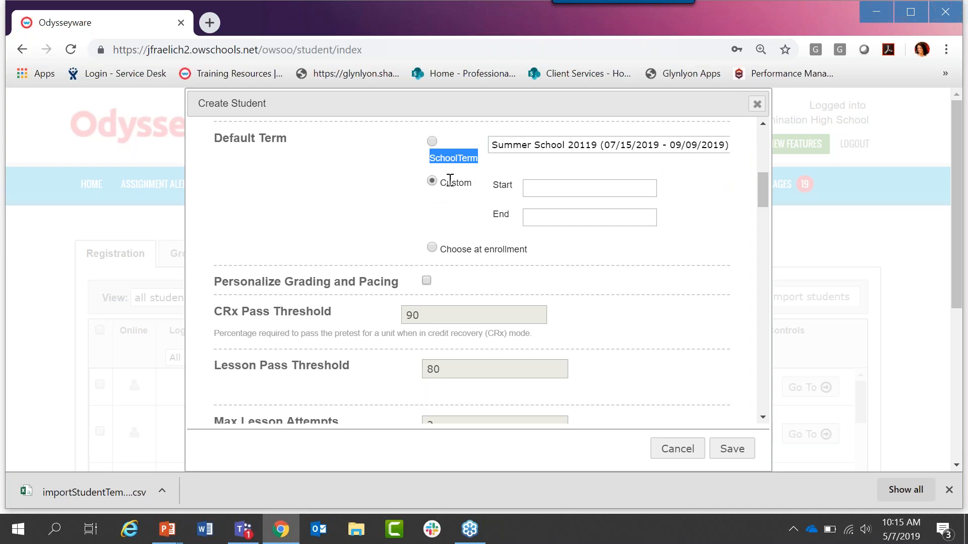
double_click(450, 181)
left_click(538, 187)
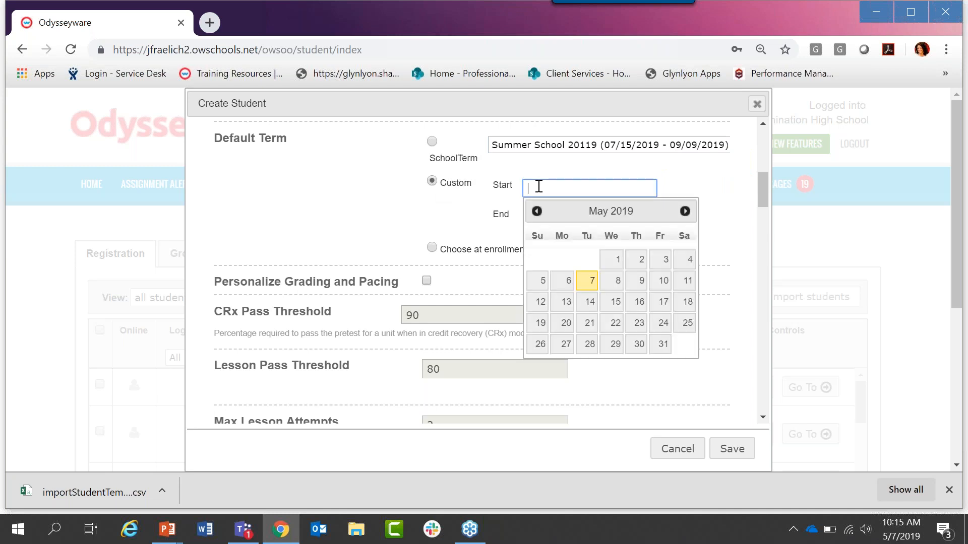
left_click(587, 282)
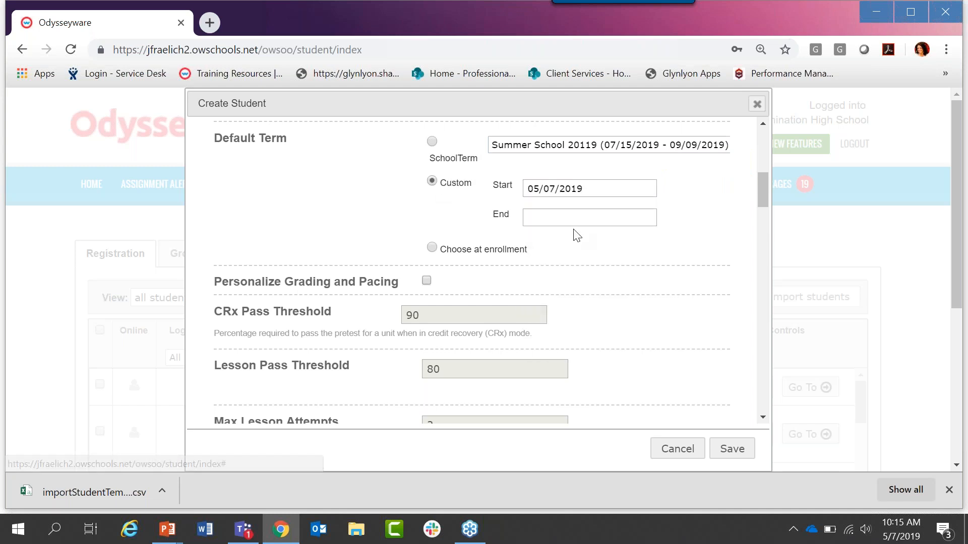
left_click(571, 218)
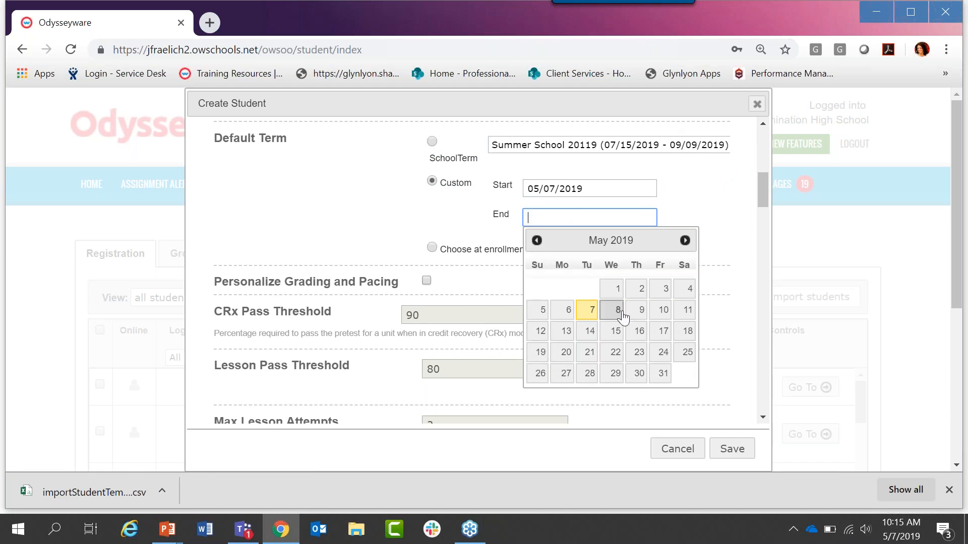
left_click(660, 353)
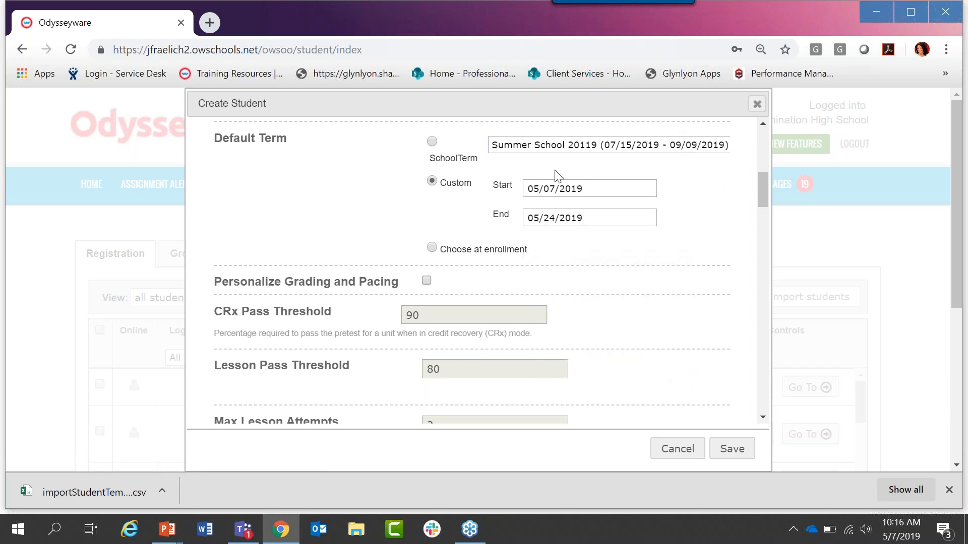
Step: Set the student's default term to Choose at enrollment
left_click(432, 248)
left_click_drag(442, 249, 532, 256)
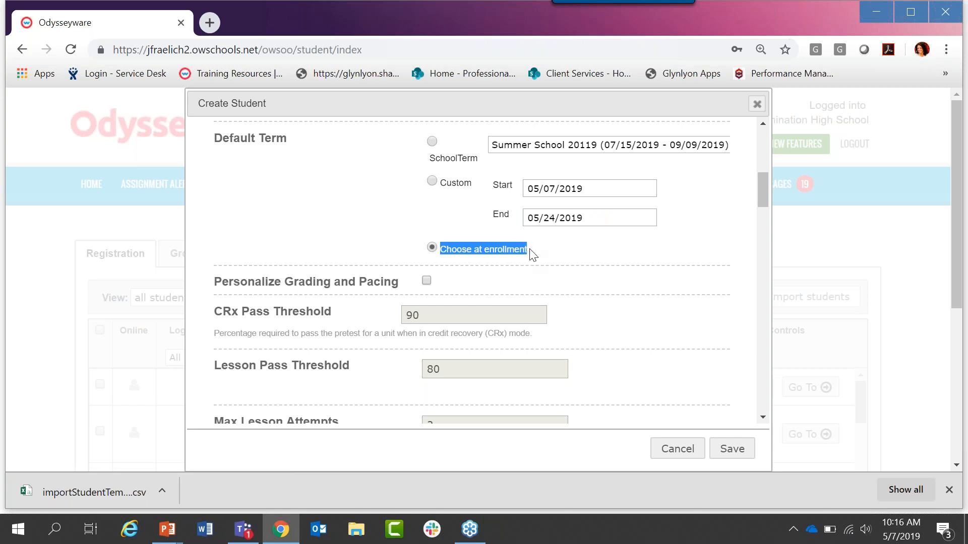
left_click(483, 261)
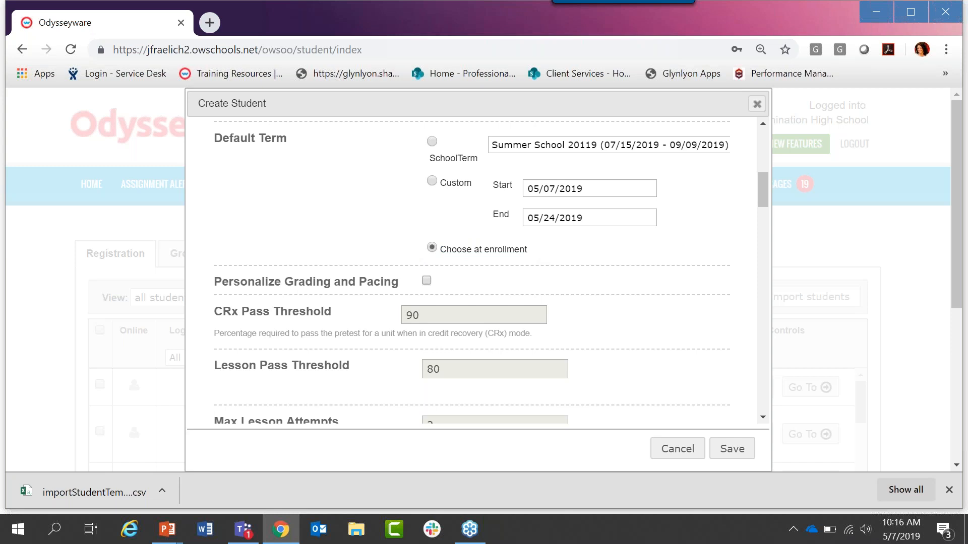
left_click(434, 142)
left_click(433, 248)
left_click_drag(440, 249, 542, 259)
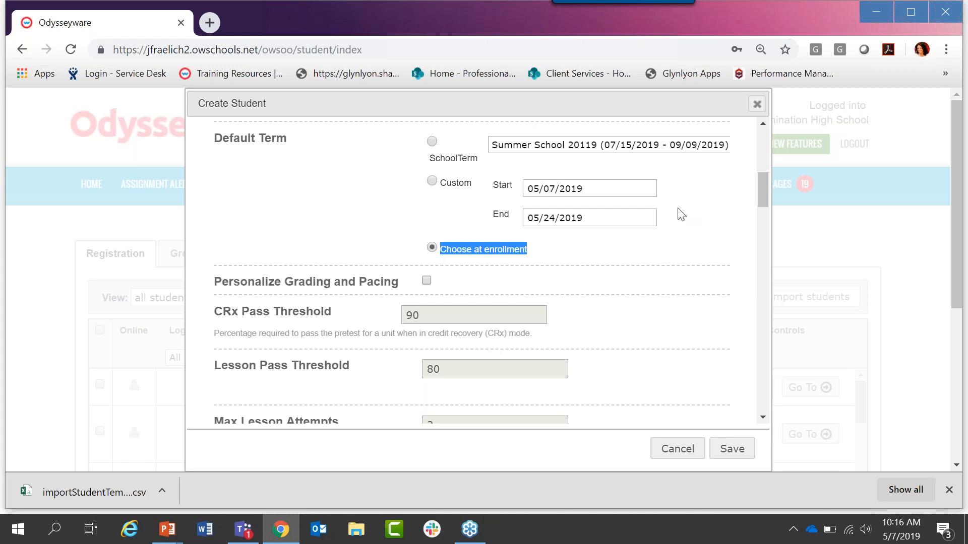
Step: Enable Personalize Grading and Pacing for the student, with a lesson pass threshold of 70 and a maximum of 3 lesson attempts
left_click_drag(763, 176, 767, 192)
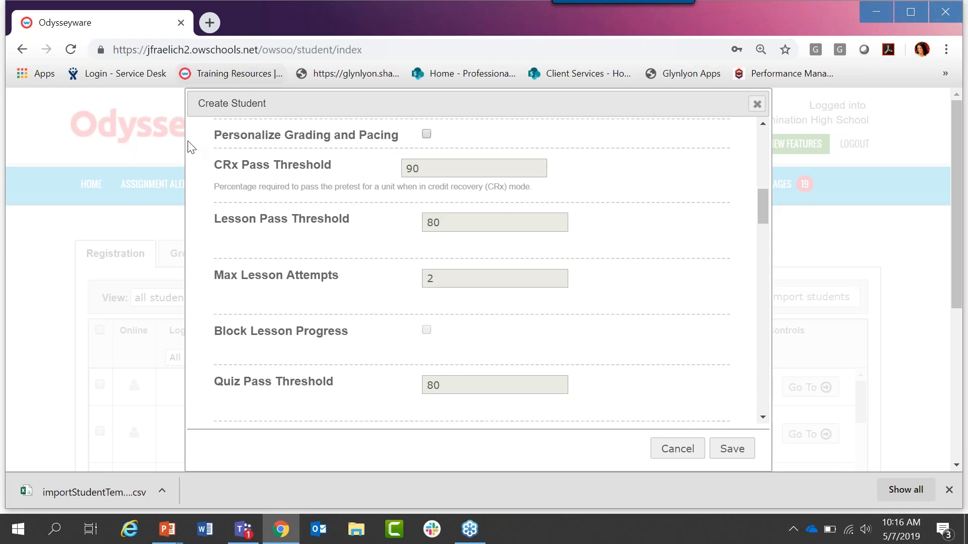
left_click_drag(217, 137, 401, 144)
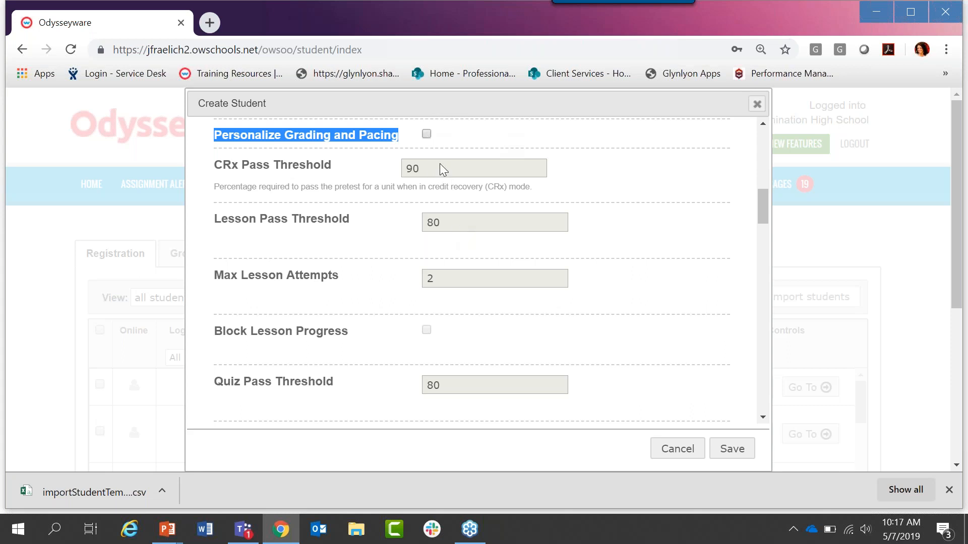
left_click(426, 134)
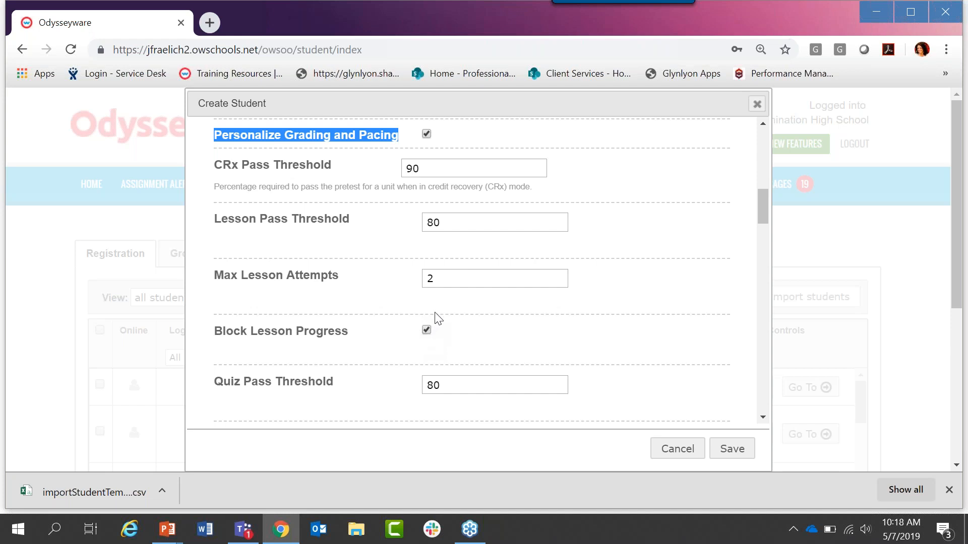
left_click_drag(443, 224, 421, 230)
type("70")
double_click(438, 280)
type("3")
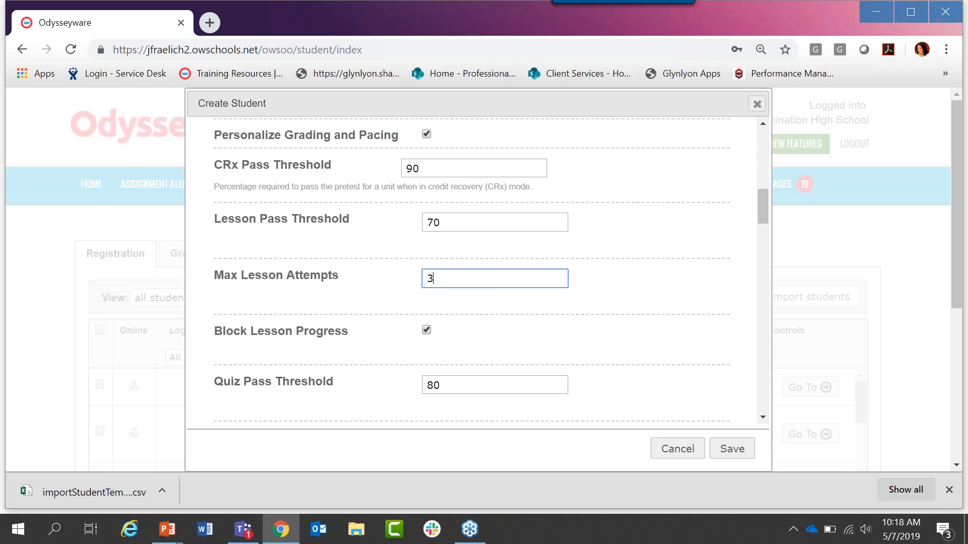
Step: Set the student's quiz pass threshold to 70 and the maximum quiz attempts to 2
scroll(447, 264, "down", 3)
left_click_drag(447, 247, 425, 247)
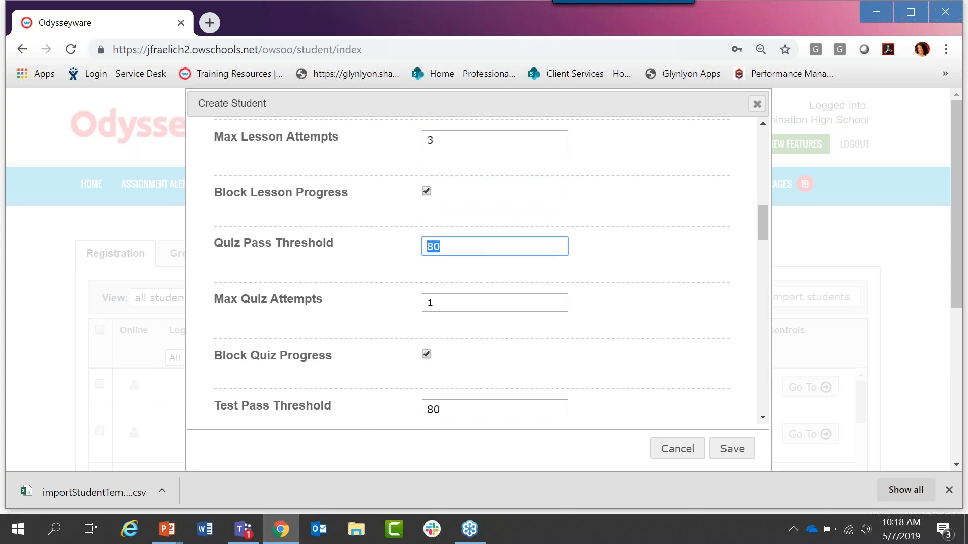
type("70")
left_click_drag(439, 302, 403, 309)
type("2")
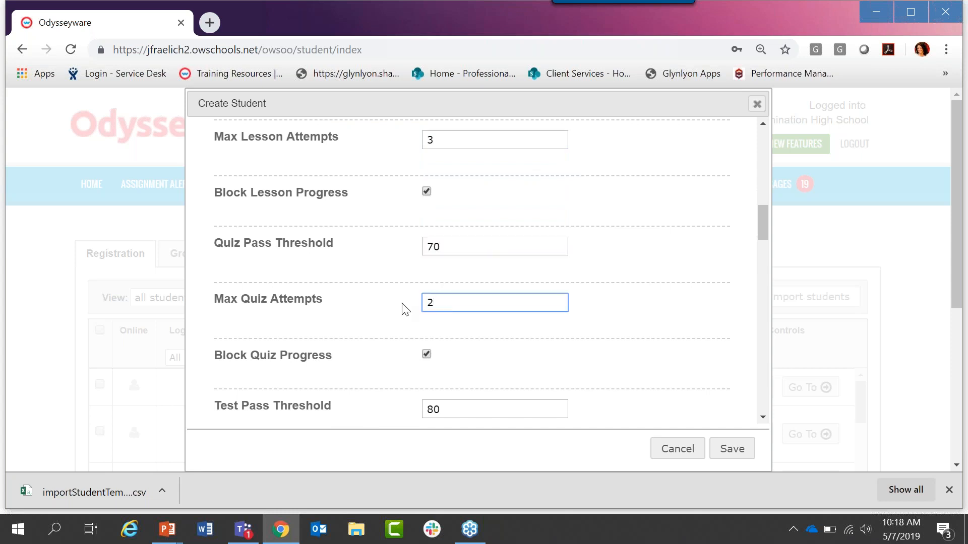
Step: Set the student's test pass threshold to 70 and the maximum test attempts to 2
scroll(403, 310, "down", 2)
left_click_drag(443, 320, 407, 317)
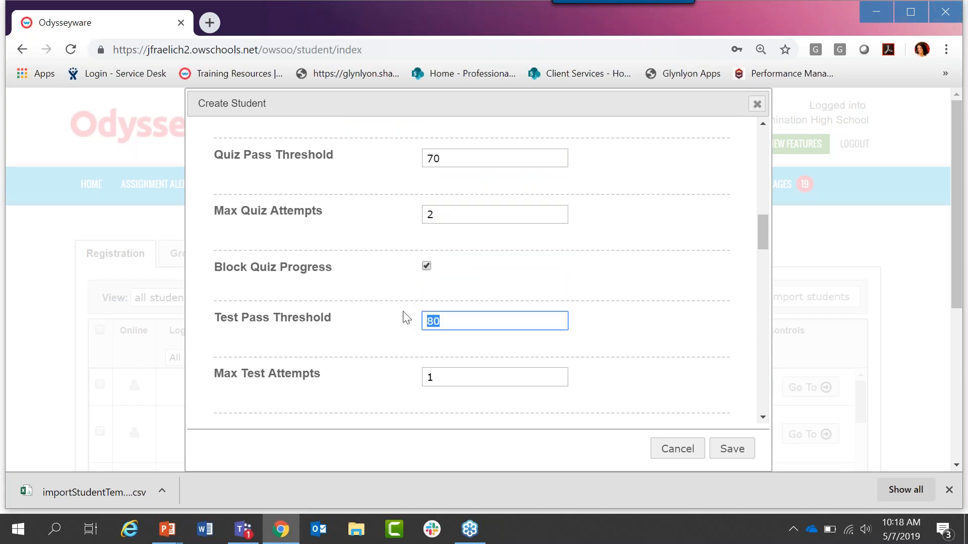
type("70")
double_click(434, 379)
type("2")
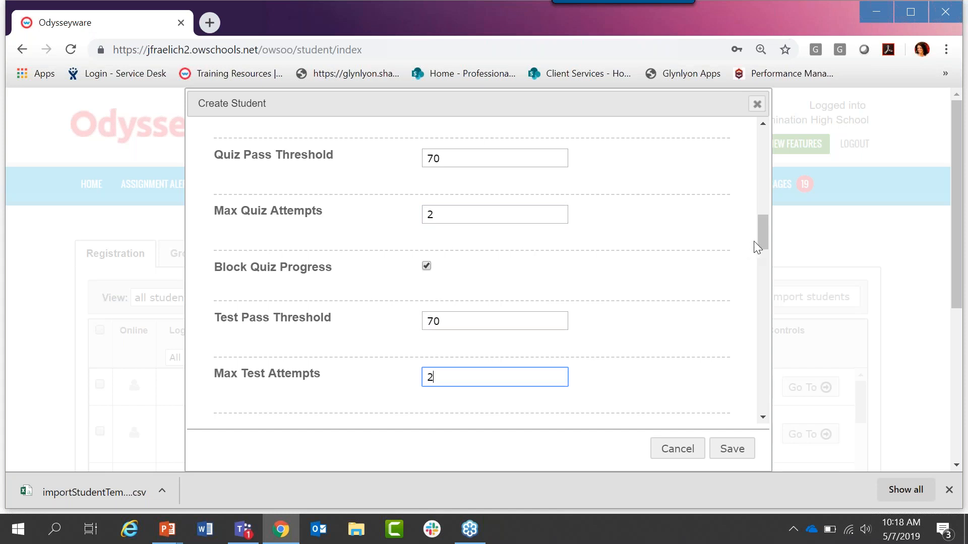
Step: Review the student's Personalize Grading and Pacing settings and the Personalize Weights section below them
left_click_drag(761, 240, 762, 237)
left_click_drag(766, 225, 769, 214)
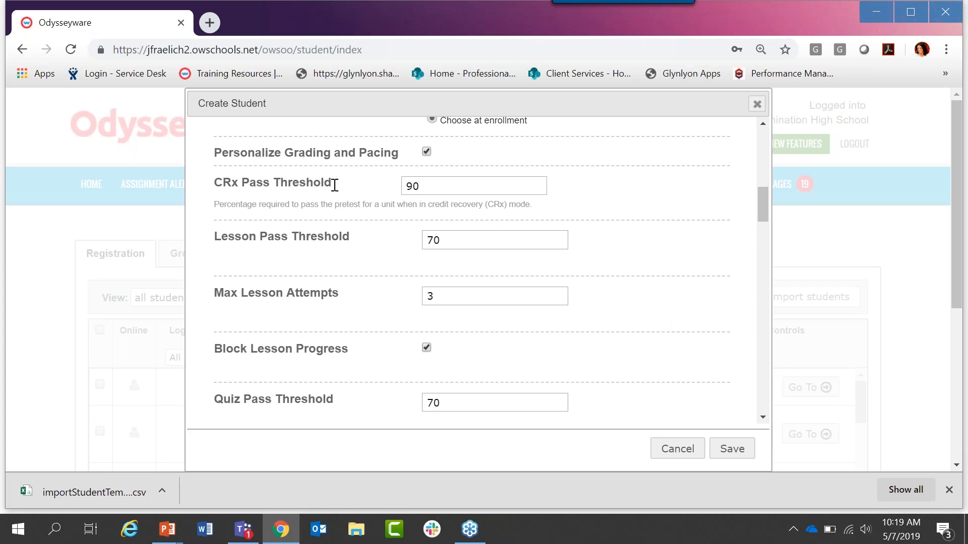
left_click_drag(399, 153, 222, 152)
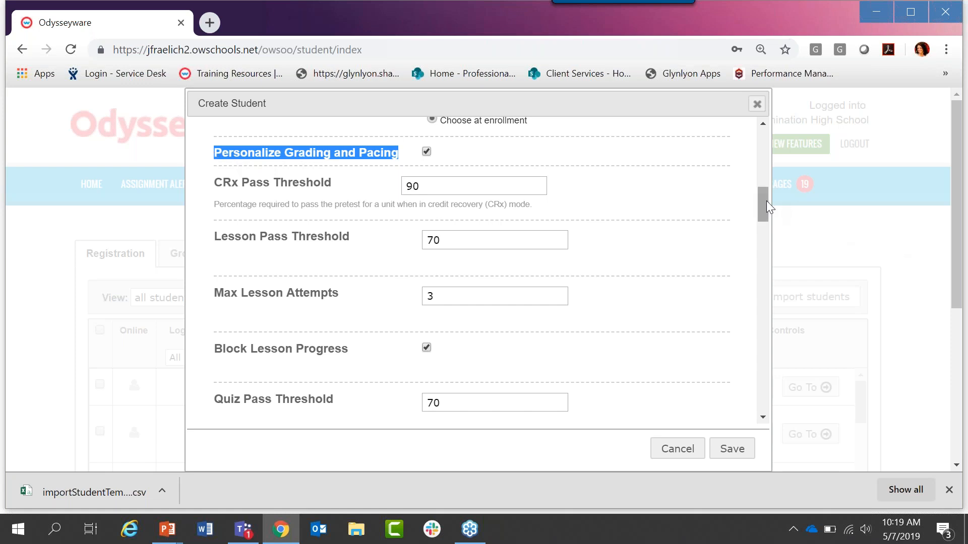
left_click_drag(766, 201, 760, 299)
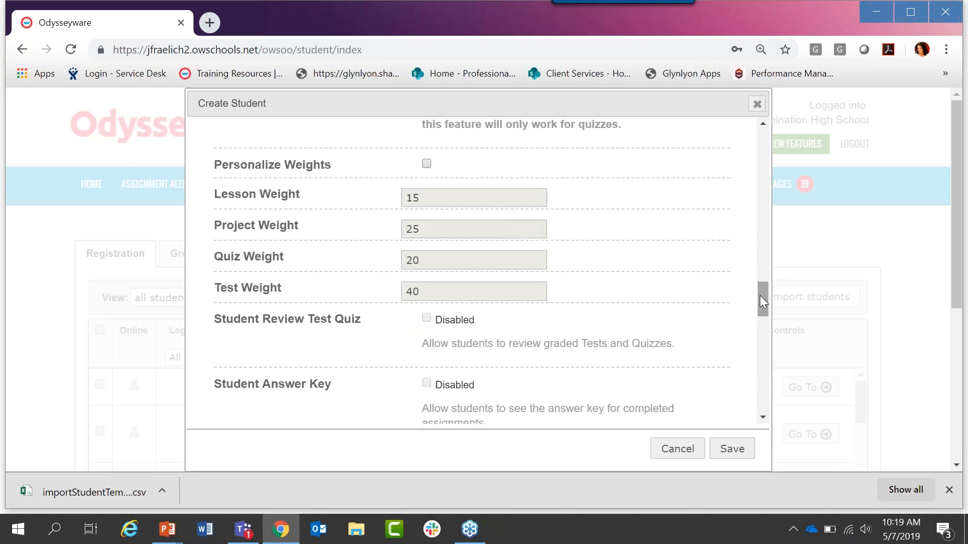
Step: Enable Personalize Weights for the student and examine the lesson, project, quiz and test weight fields
left_click(430, 168)
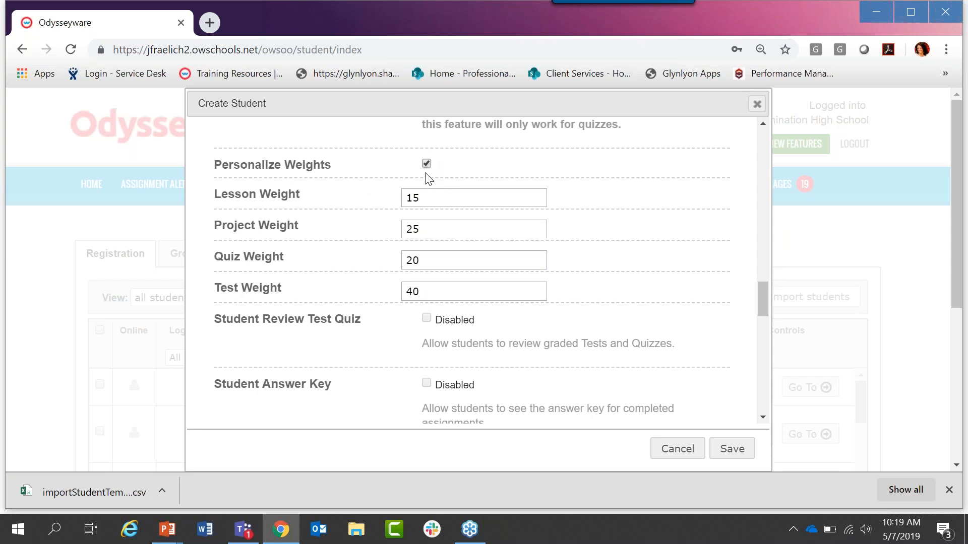
double_click(420, 201)
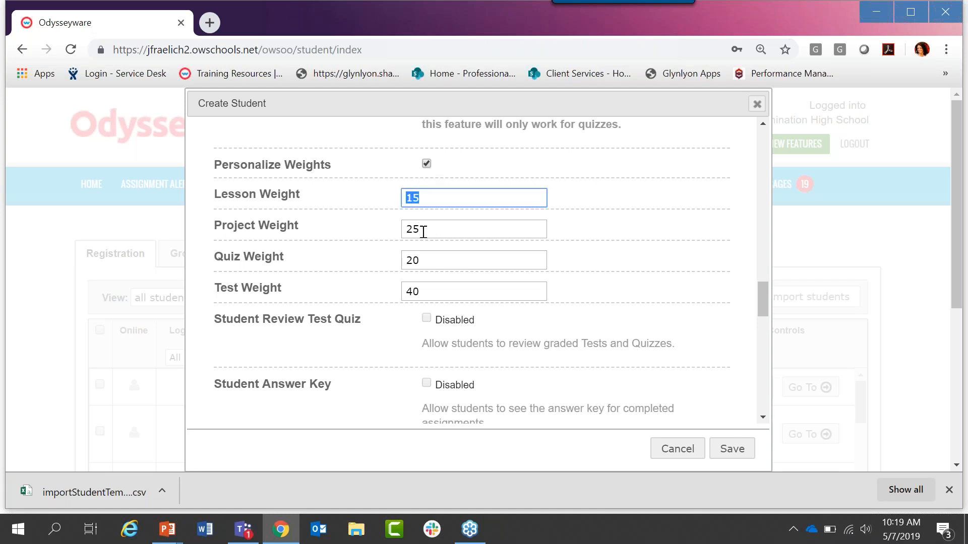
left_click(406, 228)
double_click(406, 227)
double_click(422, 258)
left_click_drag(426, 294, 400, 299)
left_click(441, 294)
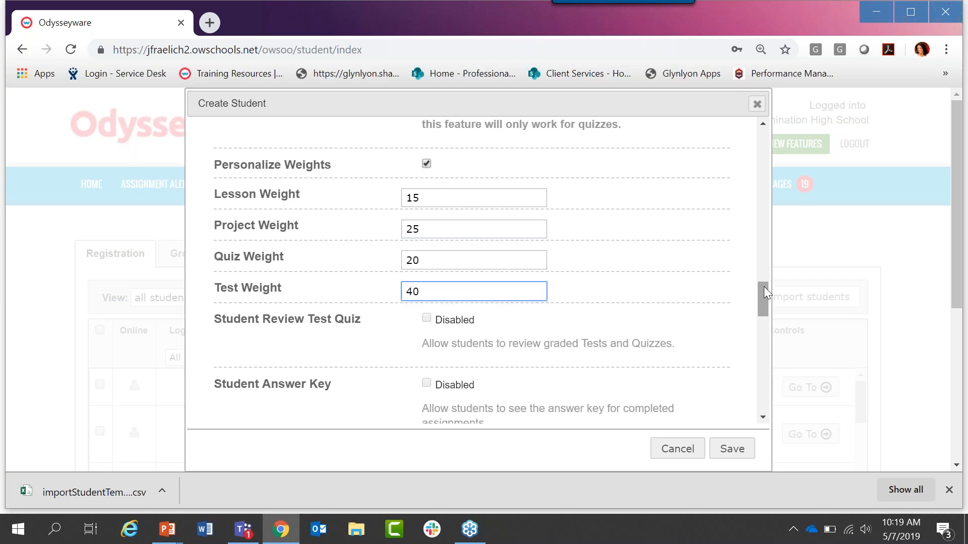
Step: Examine the student's answer key, Enable Grading View, Change Passwords and Force Password Change options
left_click_drag(764, 287, 769, 309)
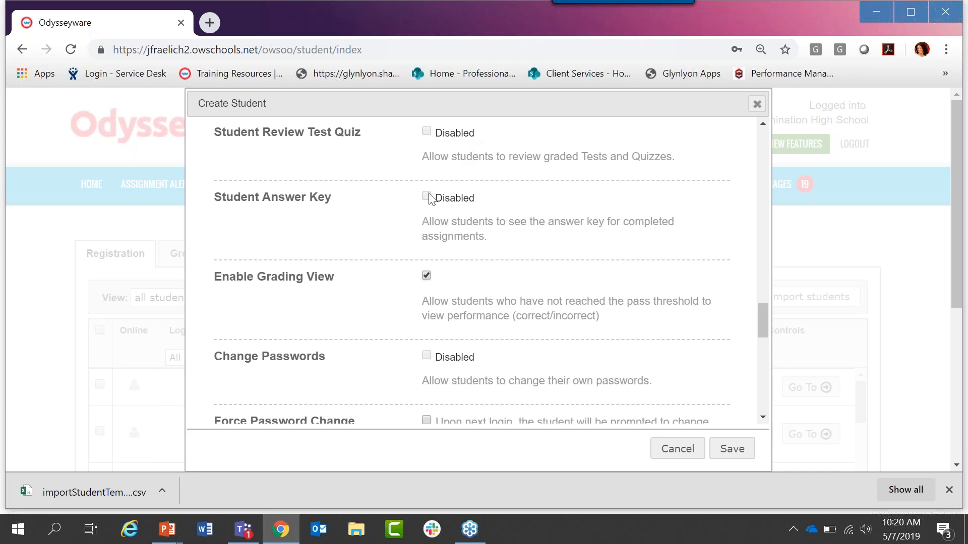
left_click(427, 279)
left_click_drag(764, 304, 765, 328)
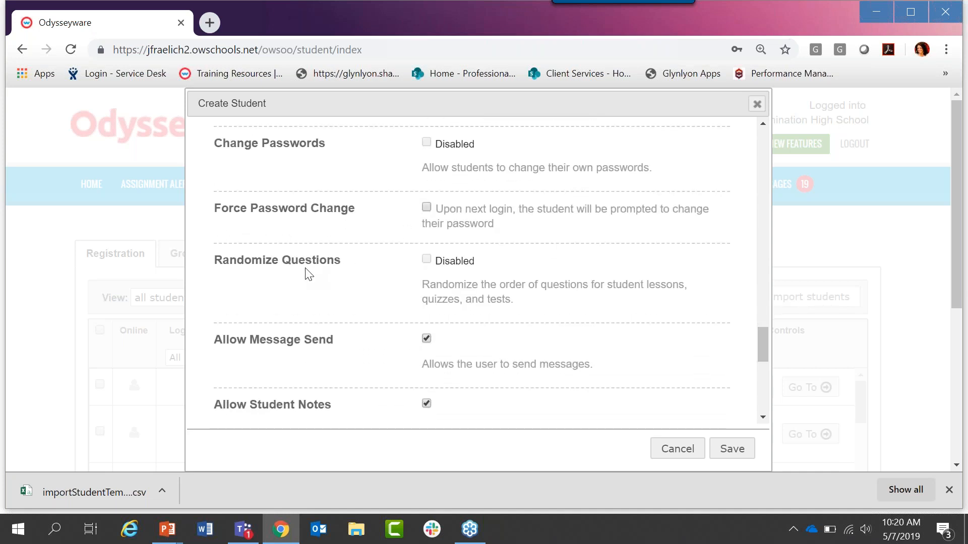
left_click_drag(216, 146, 325, 152)
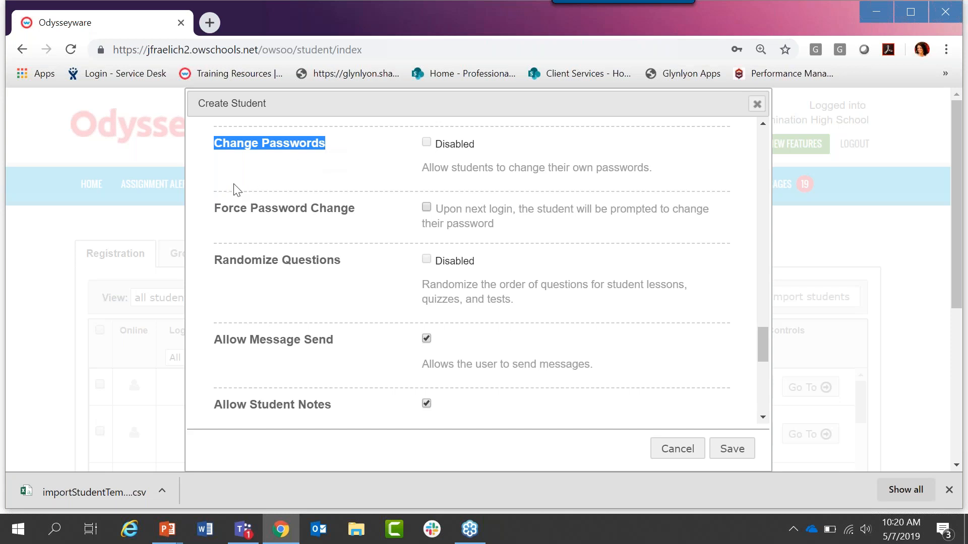
left_click_drag(355, 210, 218, 211)
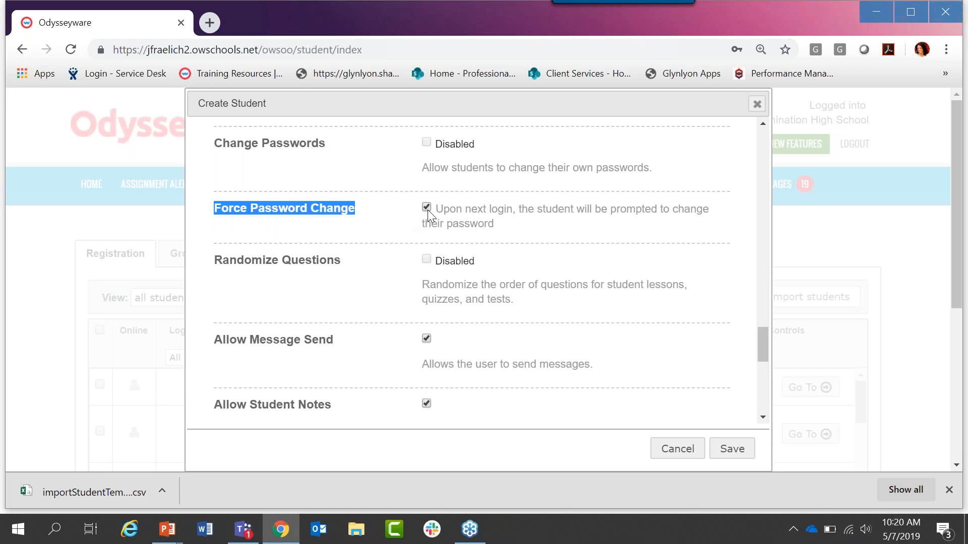
left_click_drag(327, 144, 216, 150)
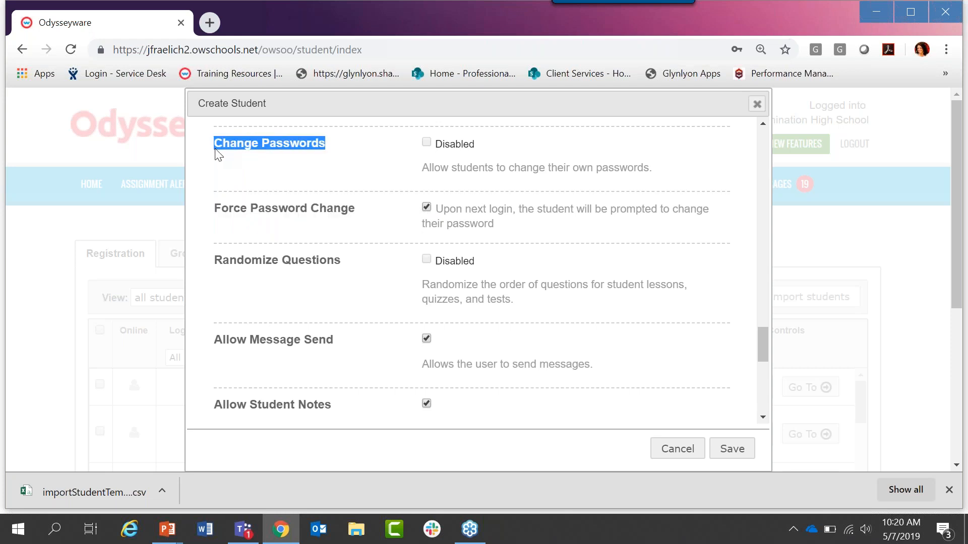
left_click(338, 166)
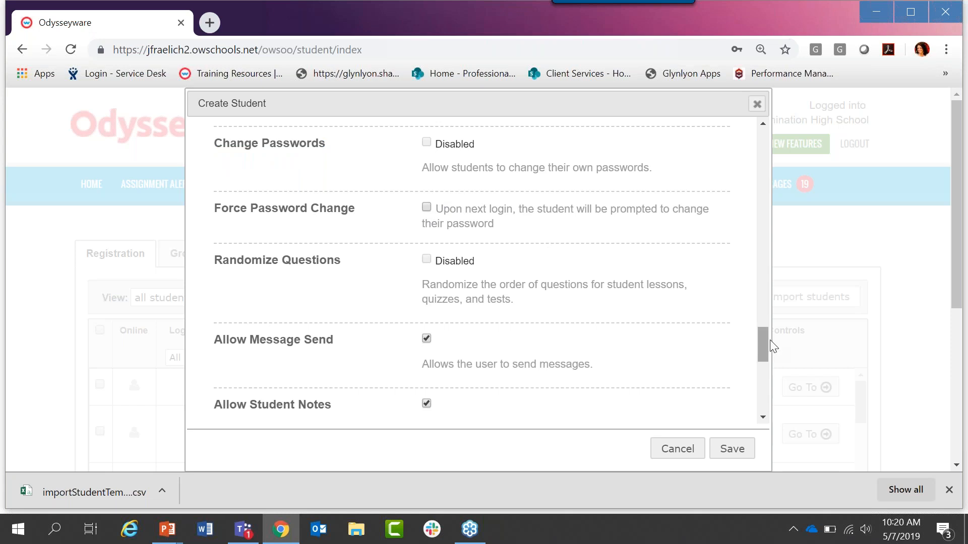
Step: Turn off Allow Message Send for the student and examine the Block Term End Progress and Writer options
left_click_drag(762, 340, 764, 353)
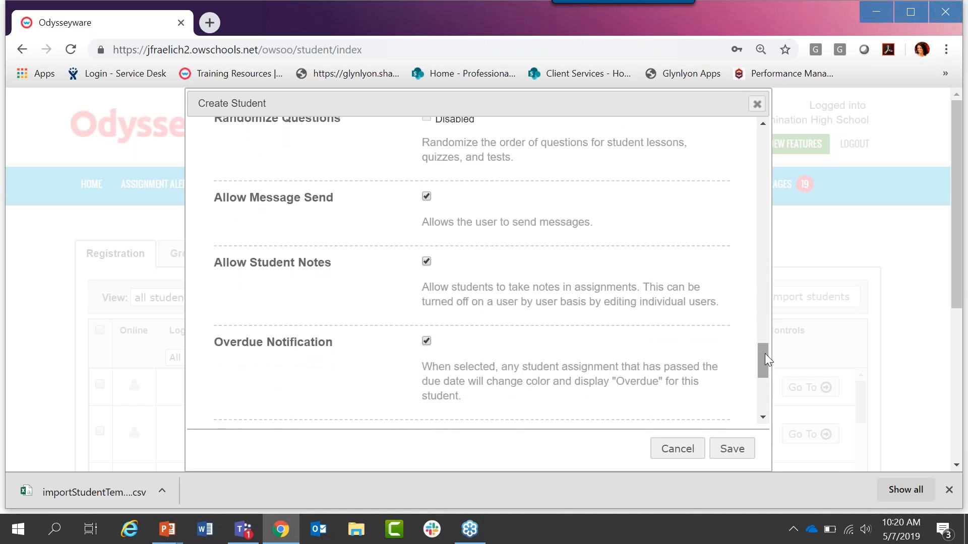
left_click_drag(215, 198, 351, 213)
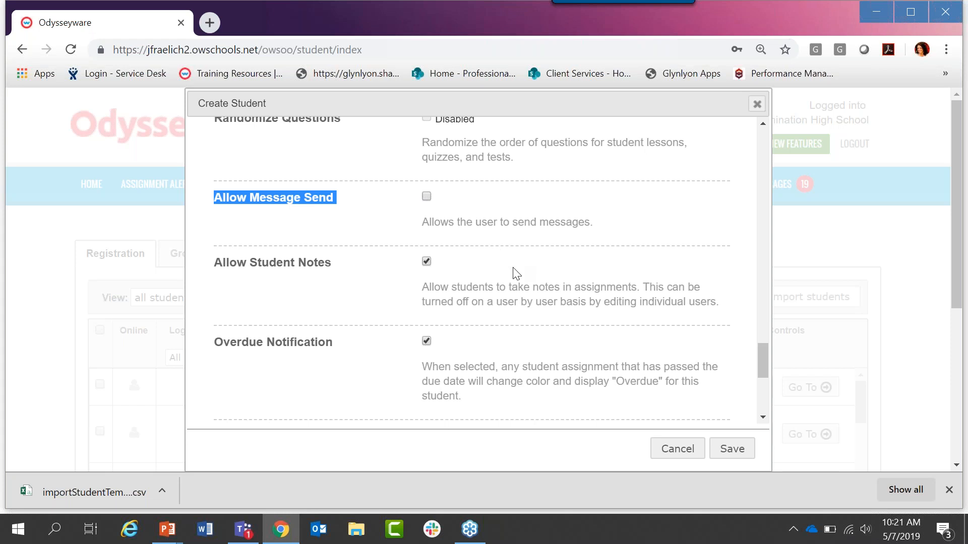
left_click_drag(761, 358, 761, 384)
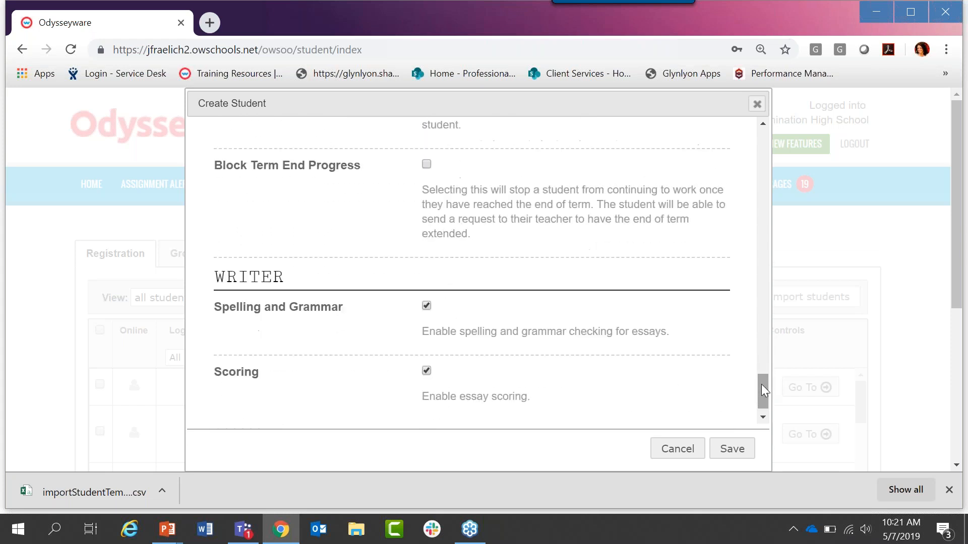
left_click_drag(216, 168, 374, 175)
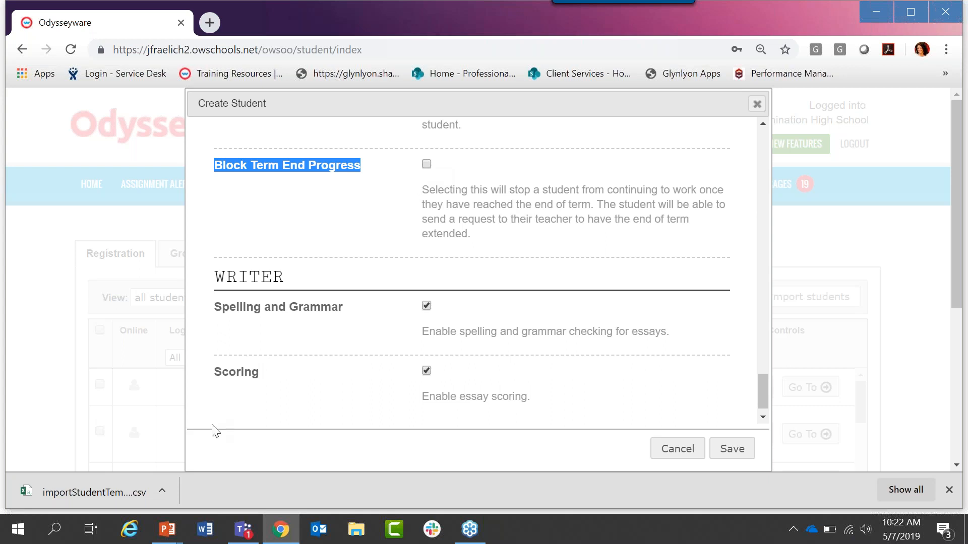
left_click(160, 498)
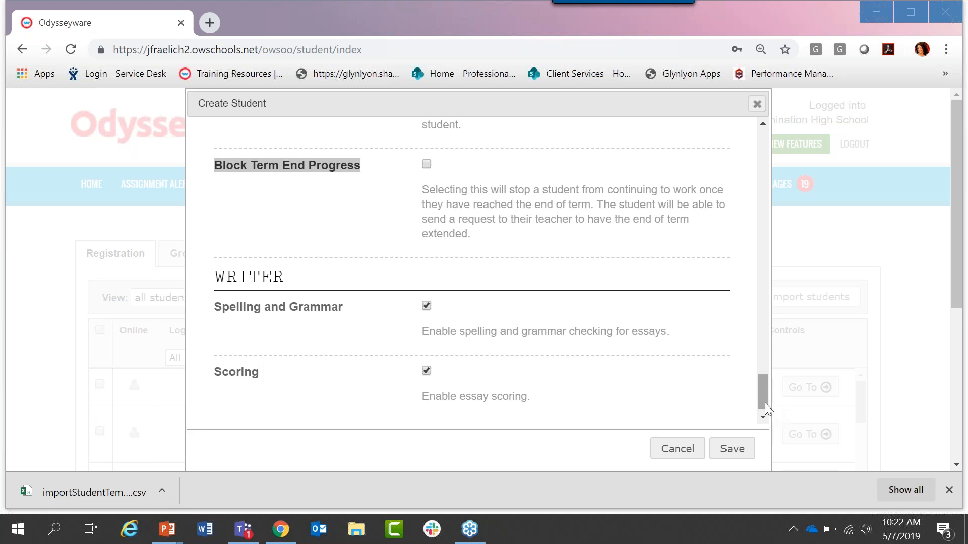
Step: Replace the new student's Student ID with a four-digit year, and cancel creating the student
left_click_drag(763, 401, 758, 146)
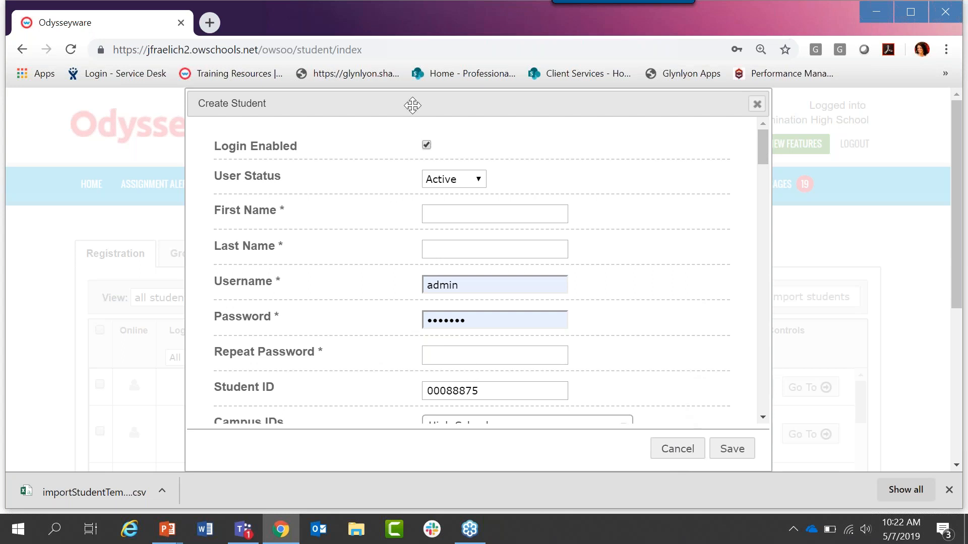
left_click_drag(414, 103, 479, 31)
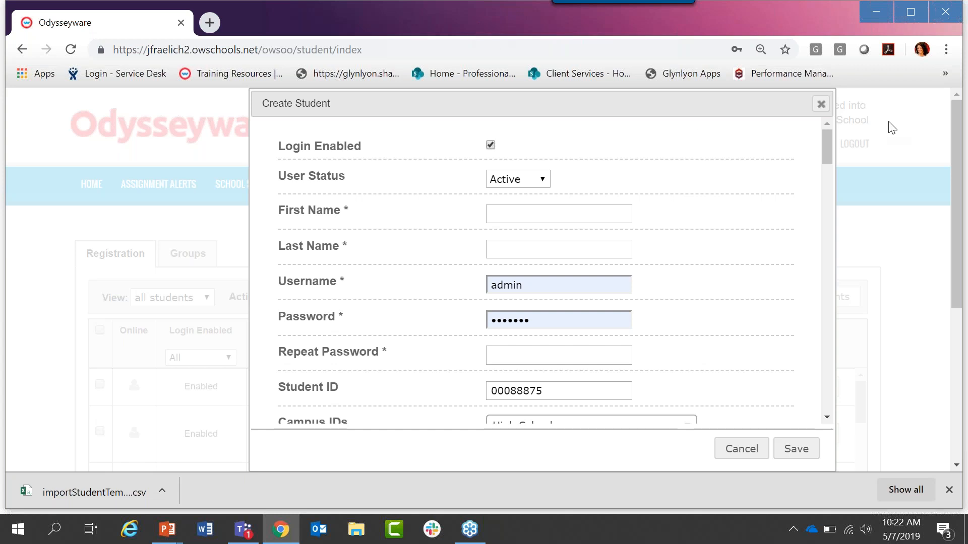
left_click_drag(826, 138, 827, 149)
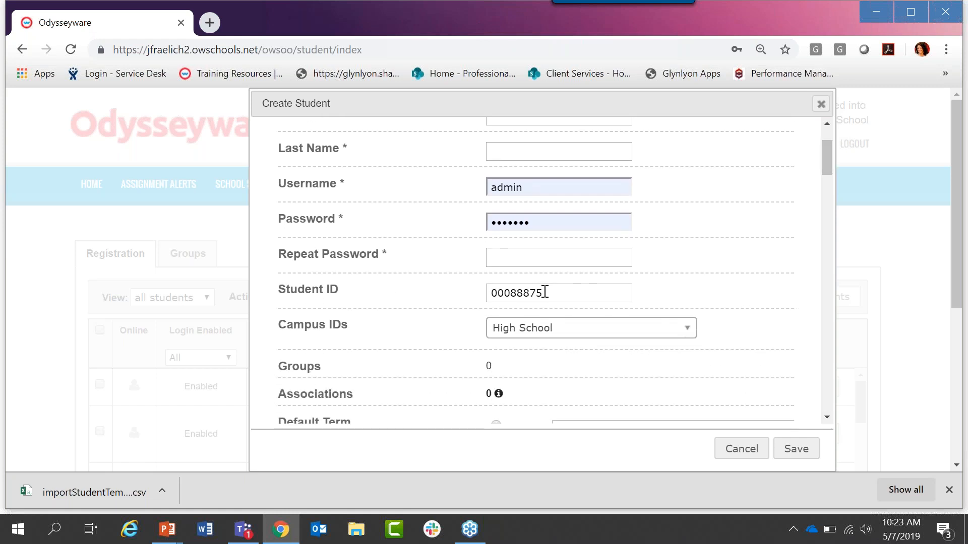
left_click_drag(544, 290, 467, 292)
key("BackSpace")
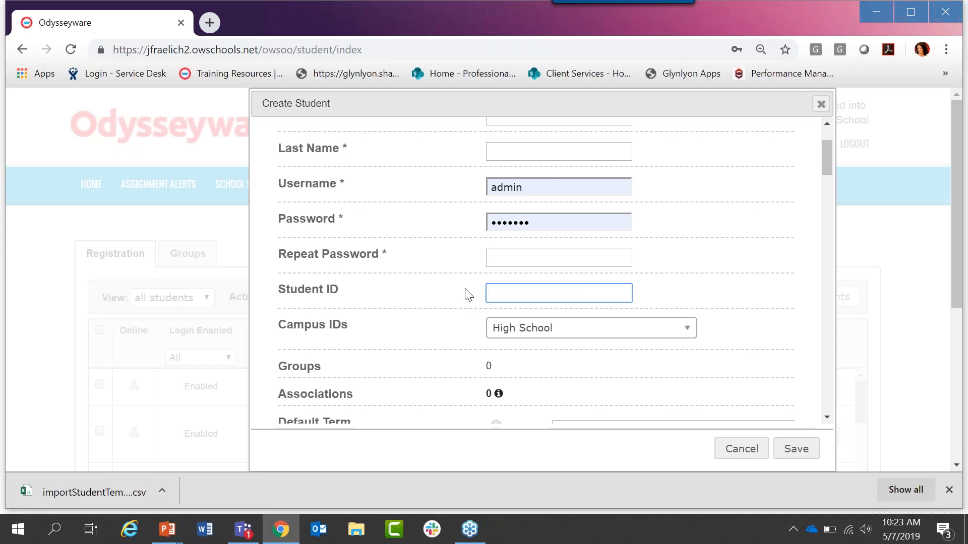
type("2019")
left_click(746, 447)
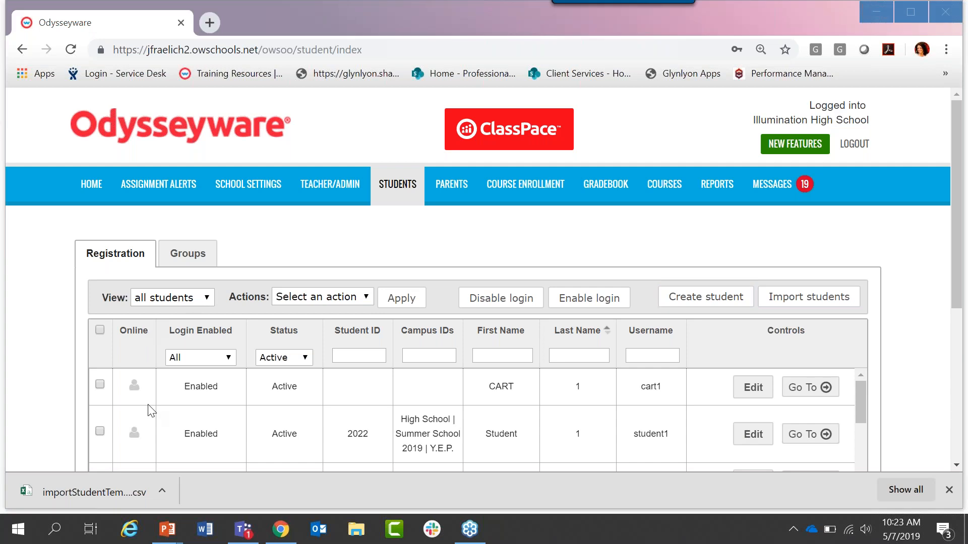
Step: Examine the Login Enabled and Status filter options of the student registration list
left_click_drag(960, 123, 960, 206)
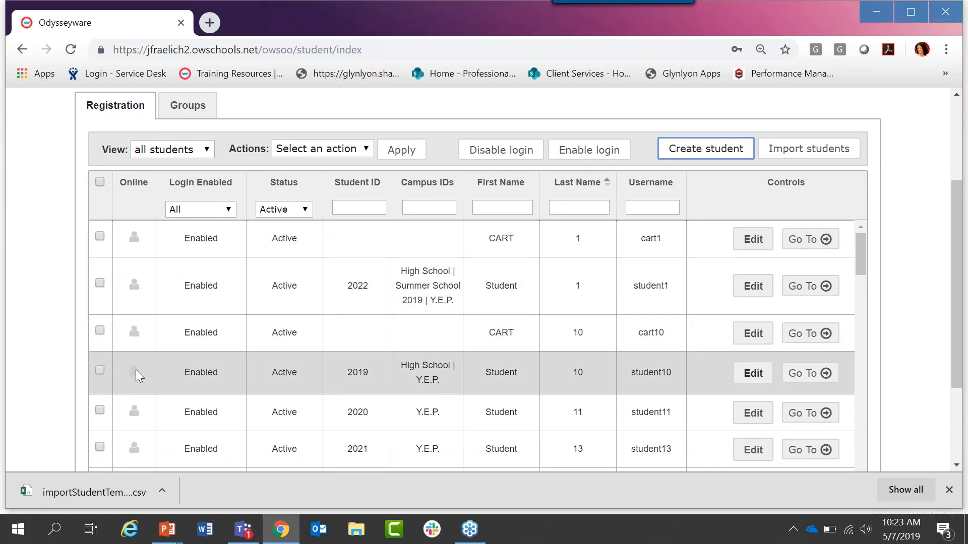
left_click(213, 210)
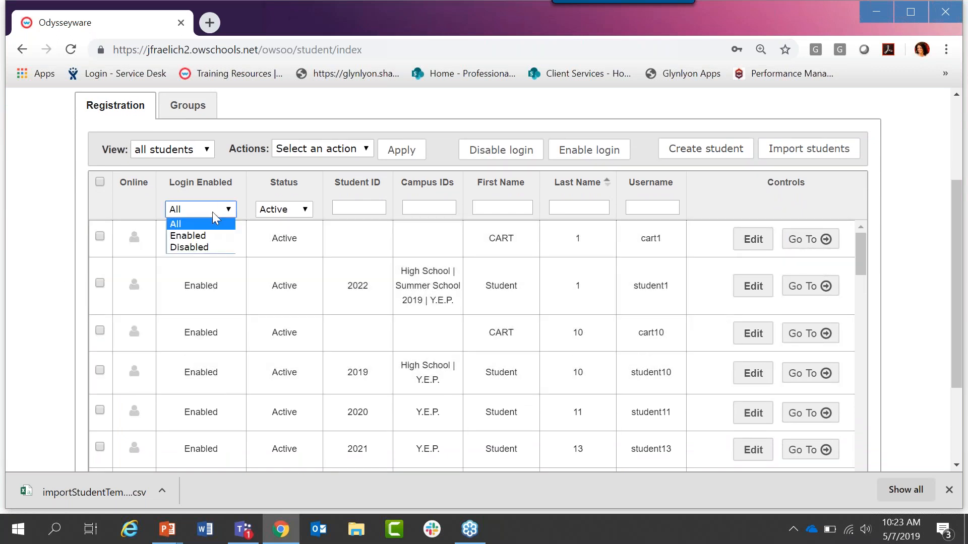
left_click(212, 212)
left_click(303, 211)
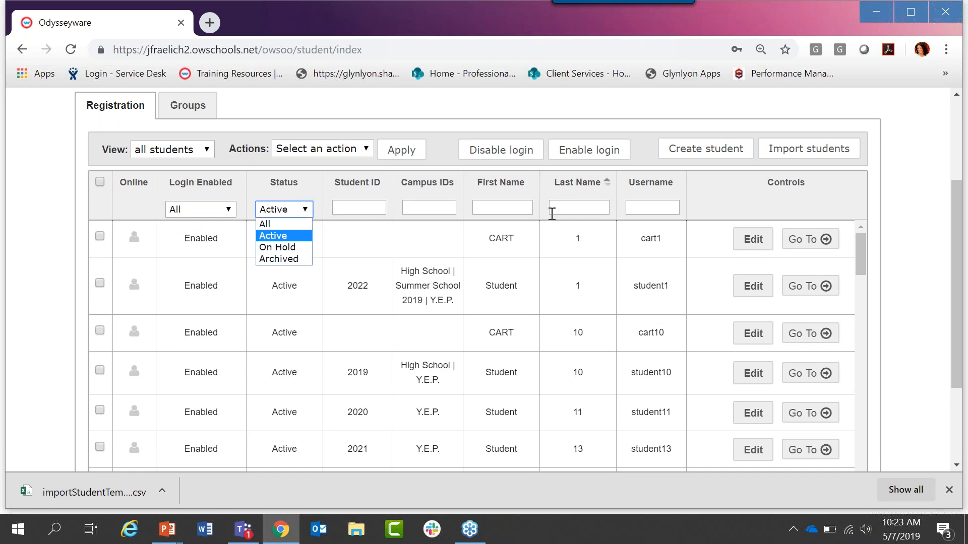
Step: Filter the student registration list by a student's first name
left_click(519, 209)
type("jessica")
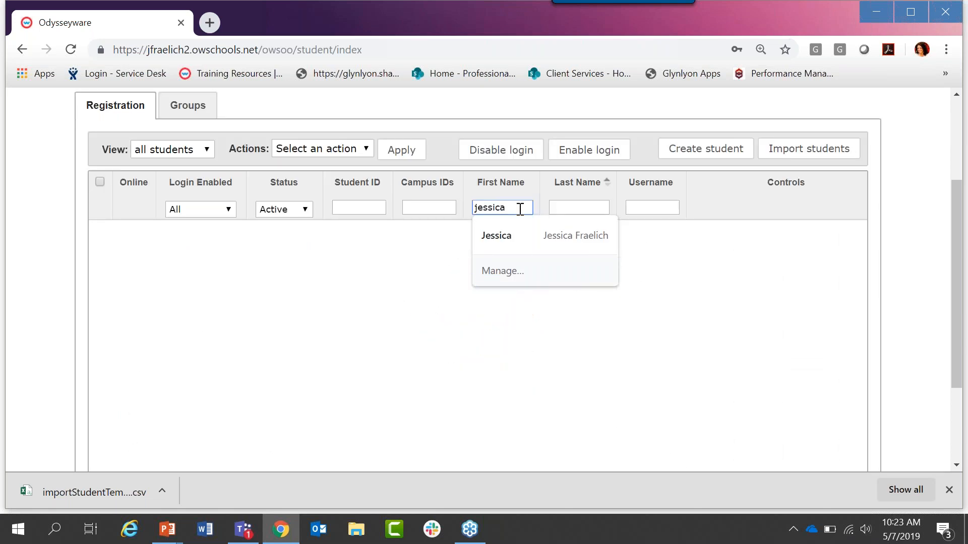
key("ctrl+a")
key("BackSpace")
type("lexi")
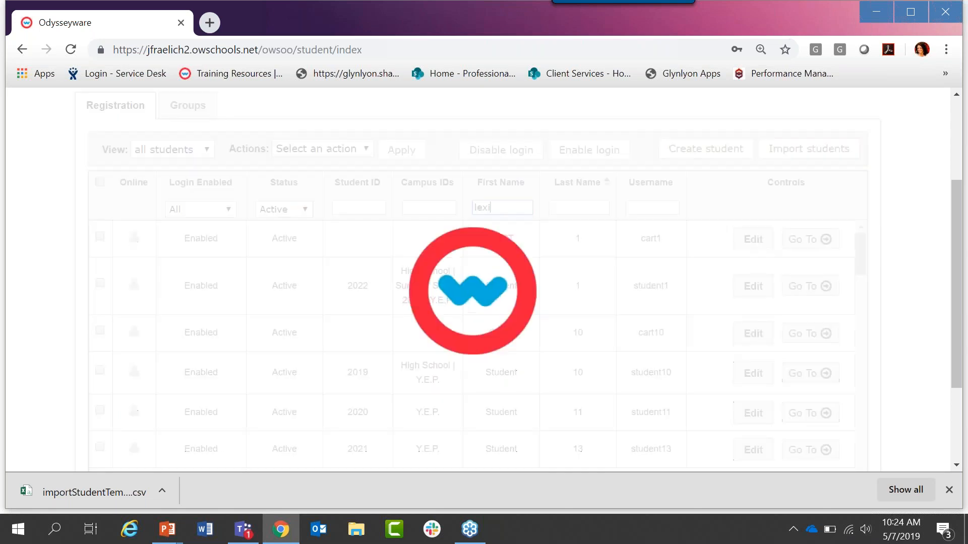
Step: Open the filtered student's record, review its campus, group and grading settings, and close it without saving
left_click(751, 252)
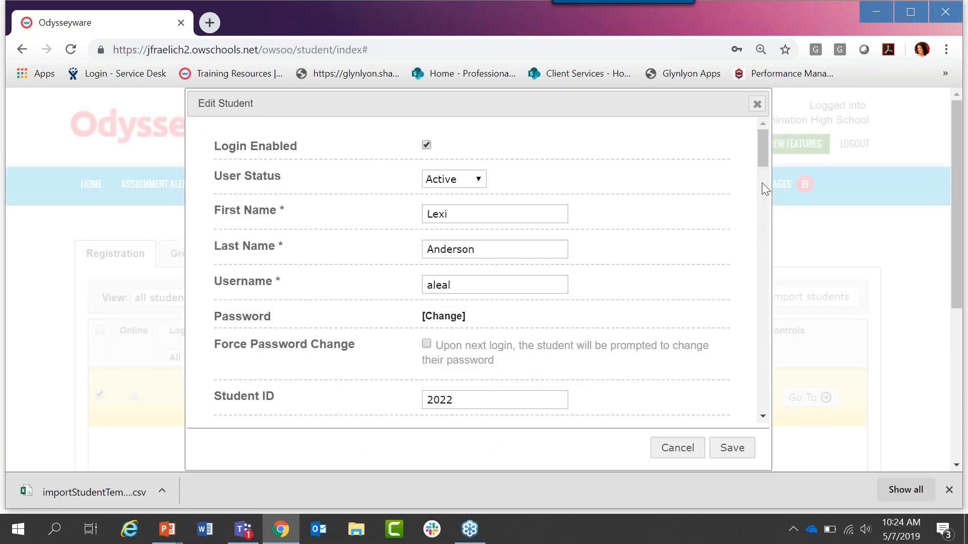
left_click_drag(765, 152, 766, 186)
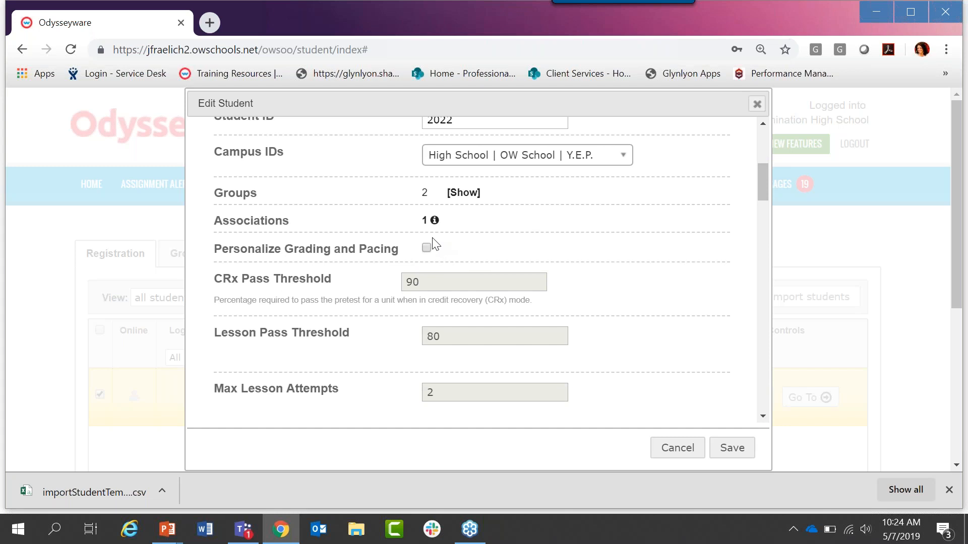
left_click(685, 457)
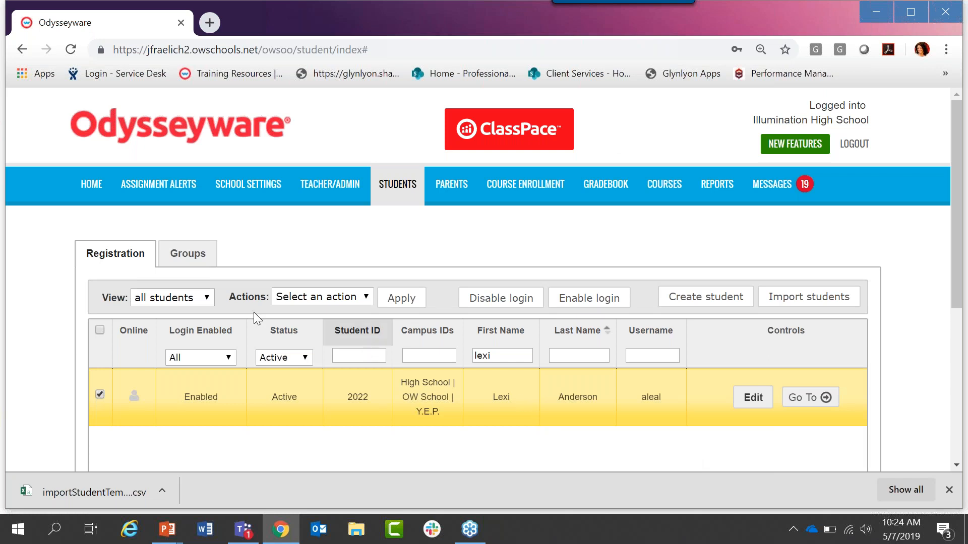
Step: Examine the status actions available for the selected student, and deselect the student
triple_click(245, 298)
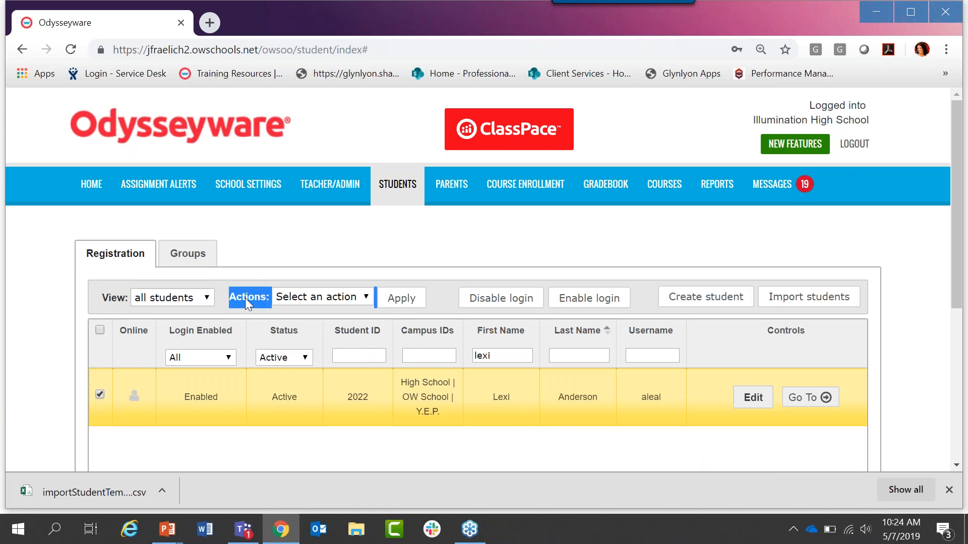
left_click(317, 298)
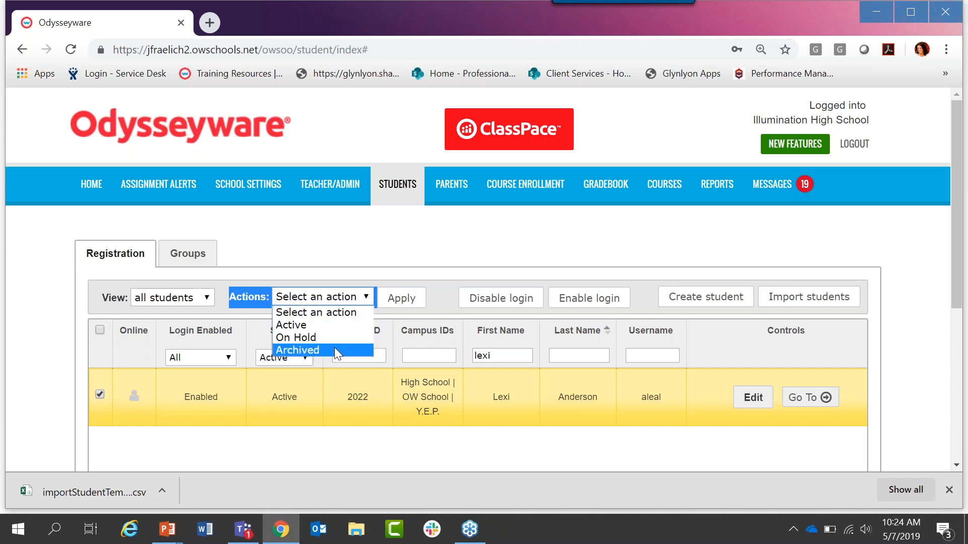
left_click(101, 393)
left_click(101, 393)
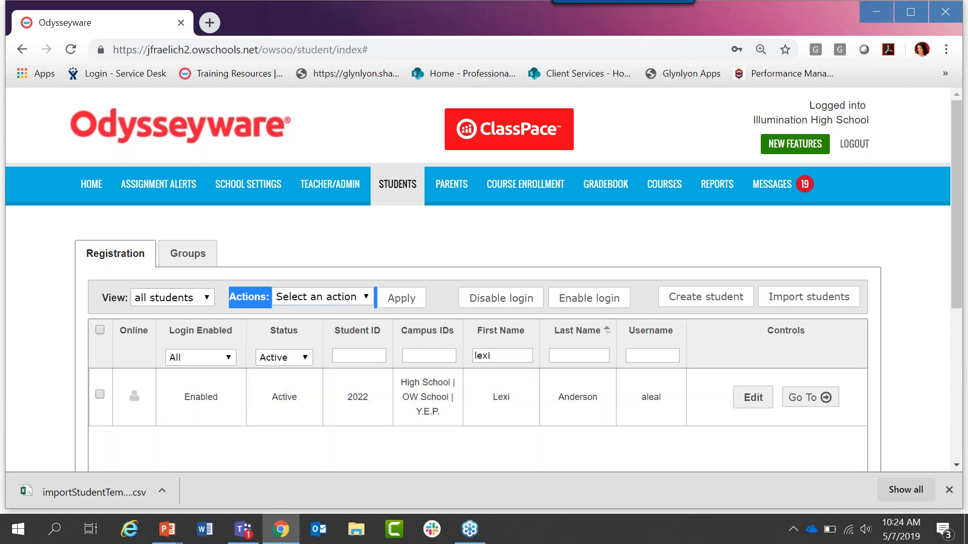
Step: Clear the first name filter and filter the student list by a four-digit year in Student ID
double_click(512, 351)
key("BackSpace")
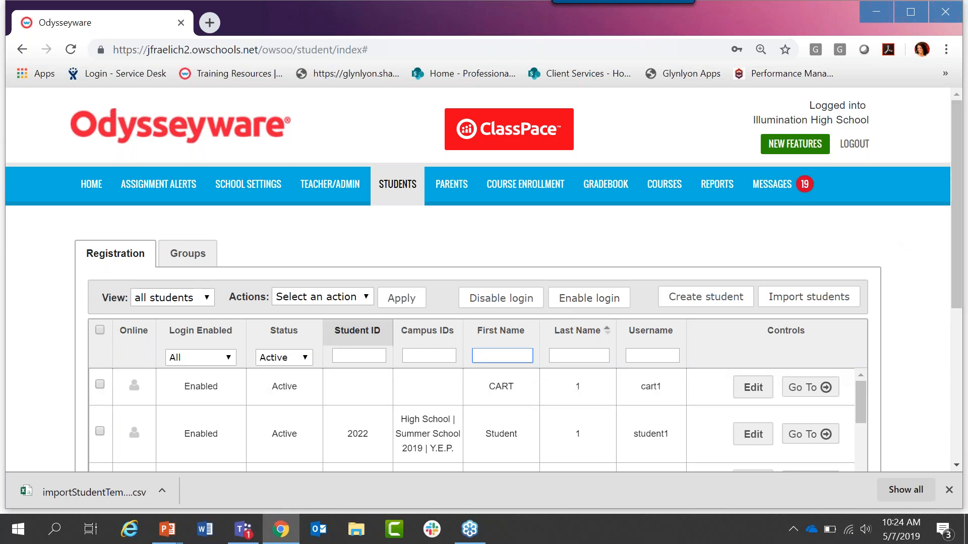
left_click(374, 356)
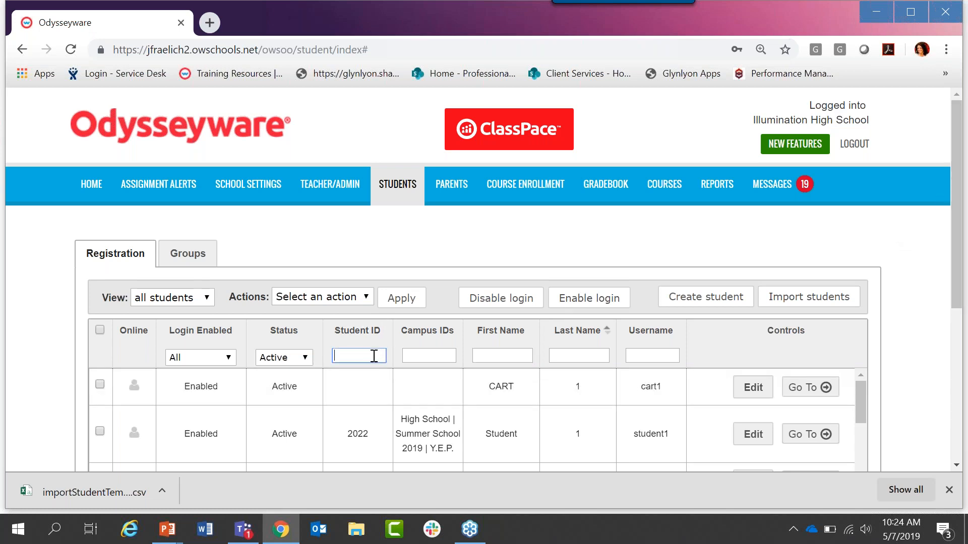
type("2019")
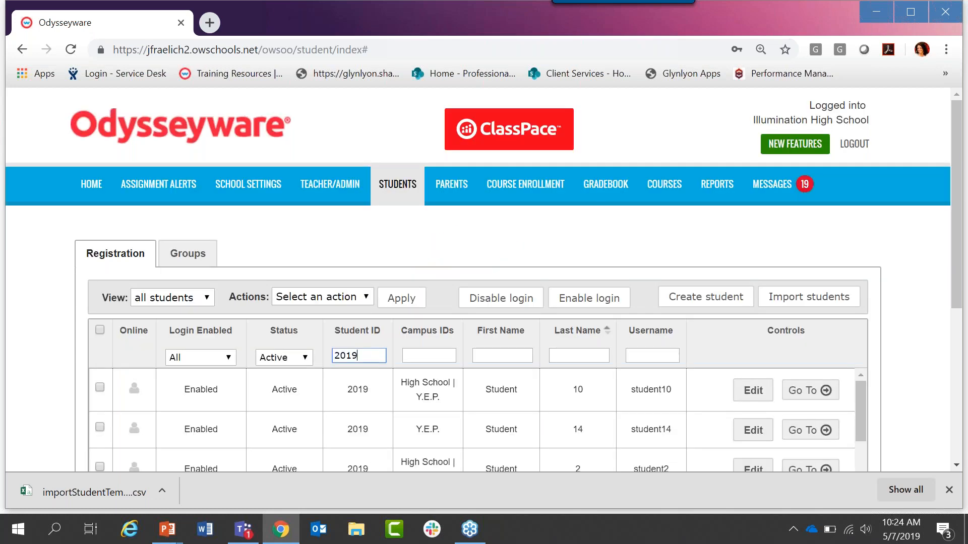
left_click_drag(956, 134, 956, 232)
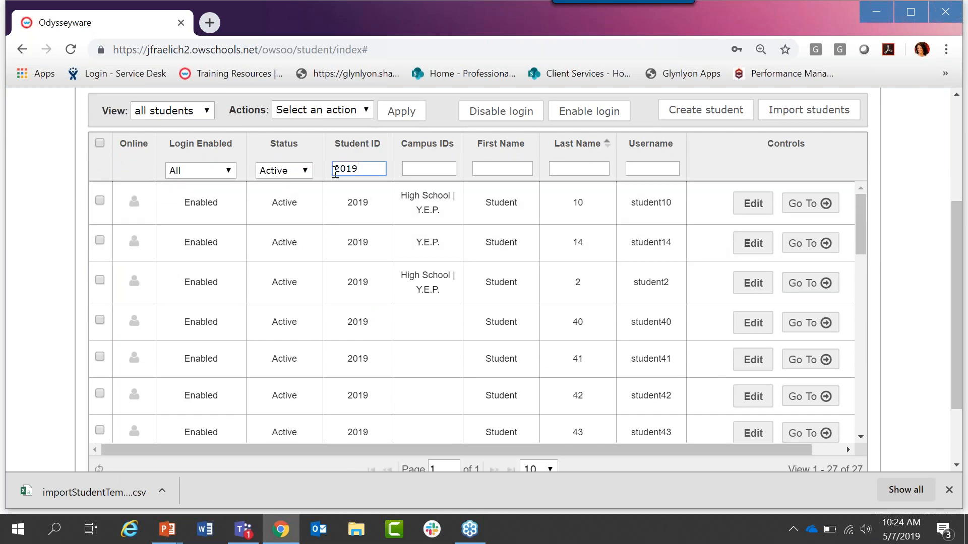
Step: Select all the filtered students and examine the status actions available for them in bulk
left_click(99, 142)
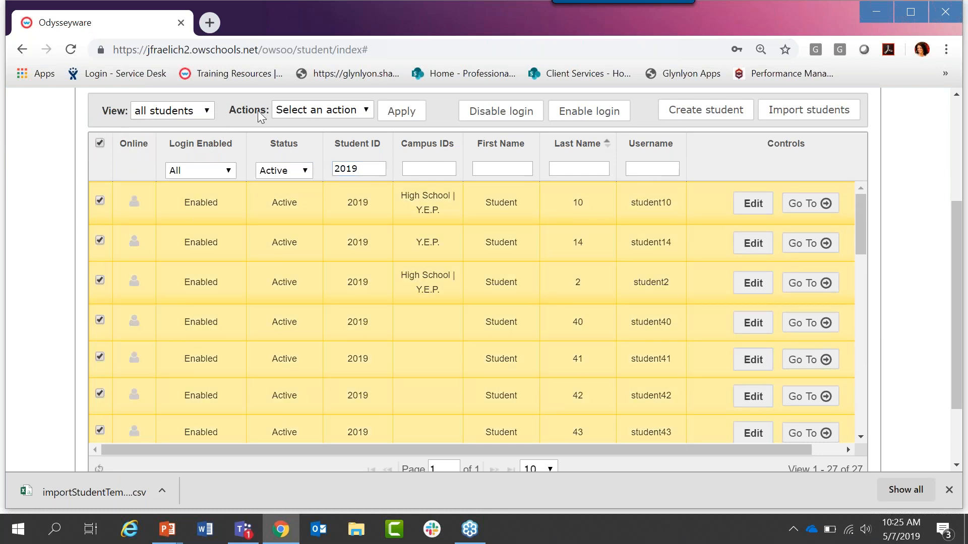
left_click(294, 110)
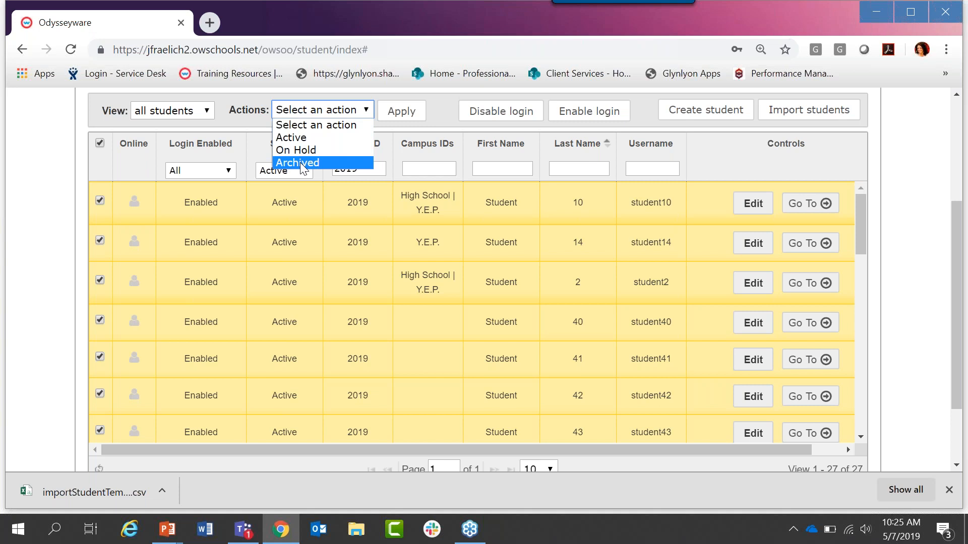
left_click(80, 174)
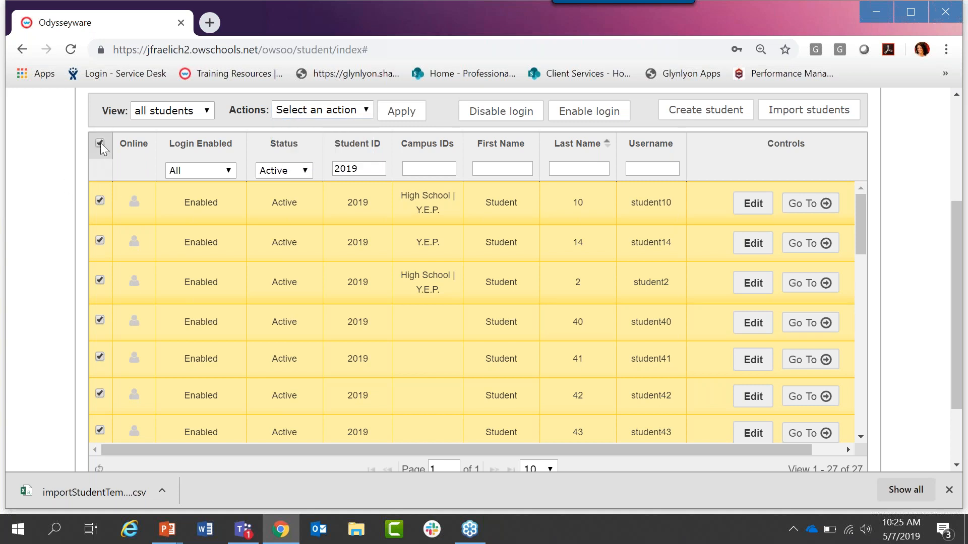
Step: Start a new student group named with the teacher's surname followed by "English 2019-2020"
left_click_drag(962, 296, 961, 206)
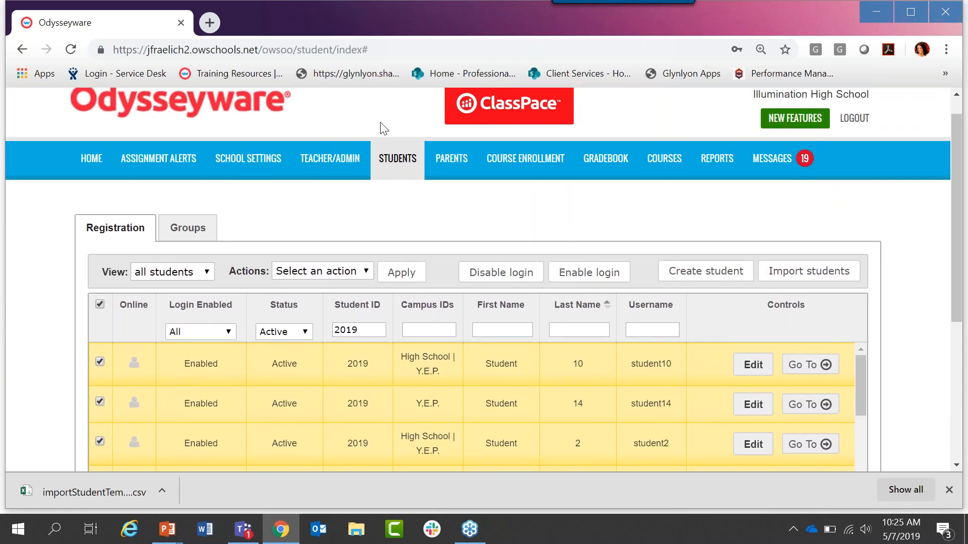
left_click(187, 235)
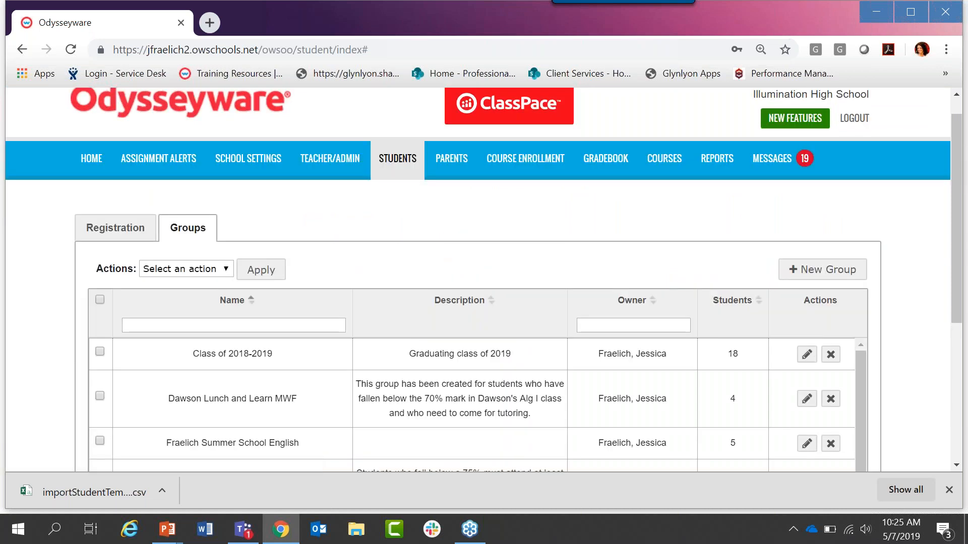
left_click_drag(961, 148, 962, 202)
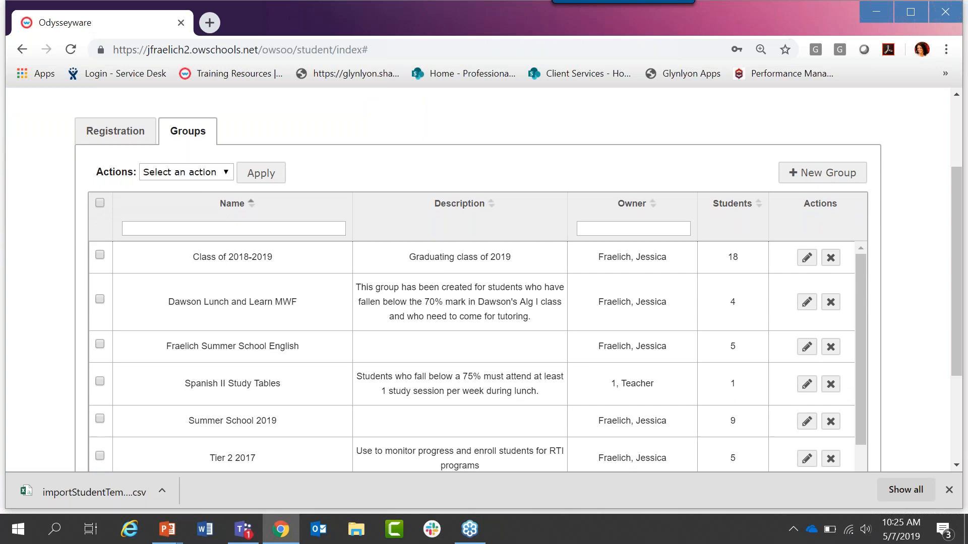
left_click(804, 177)
left_click(235, 176)
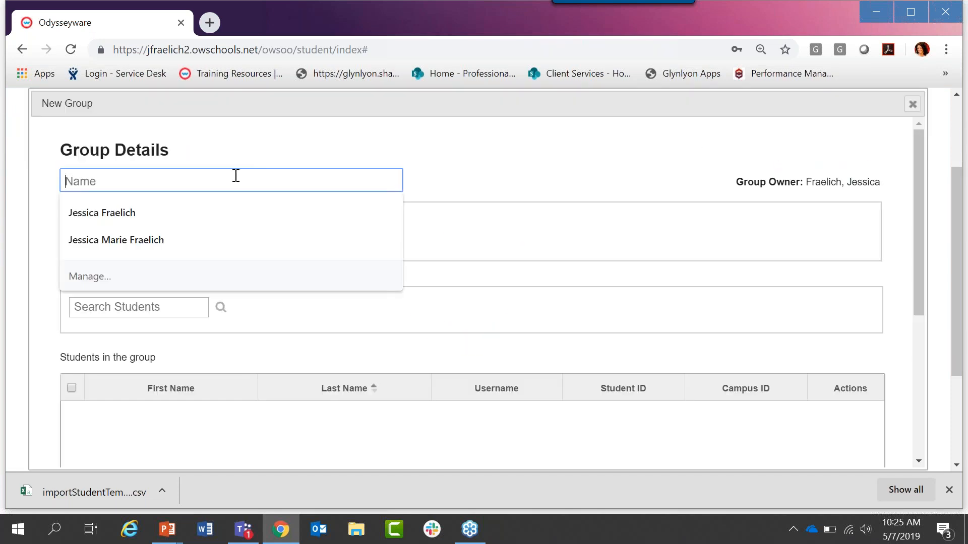
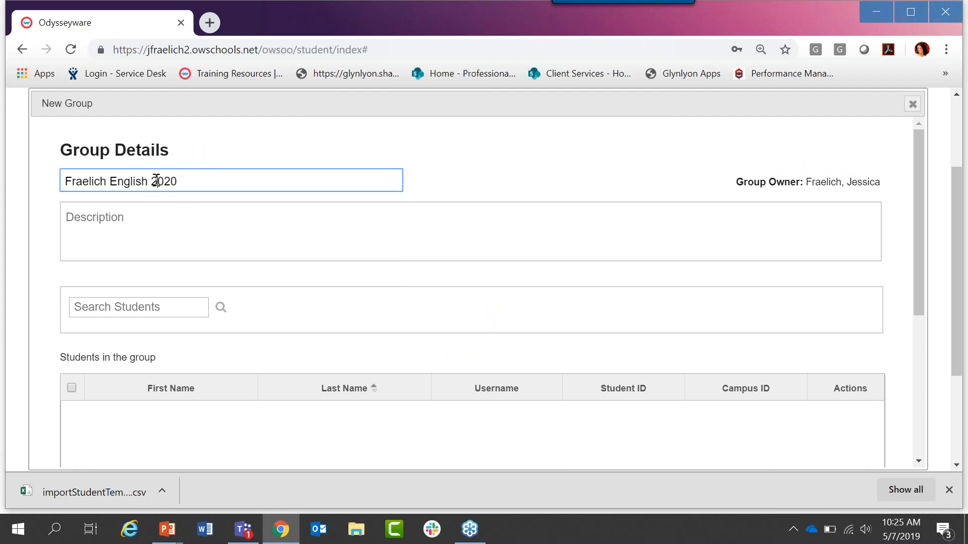
type("2019-")
Step: Search for students to add to the new group using "le"
left_click(142, 310)
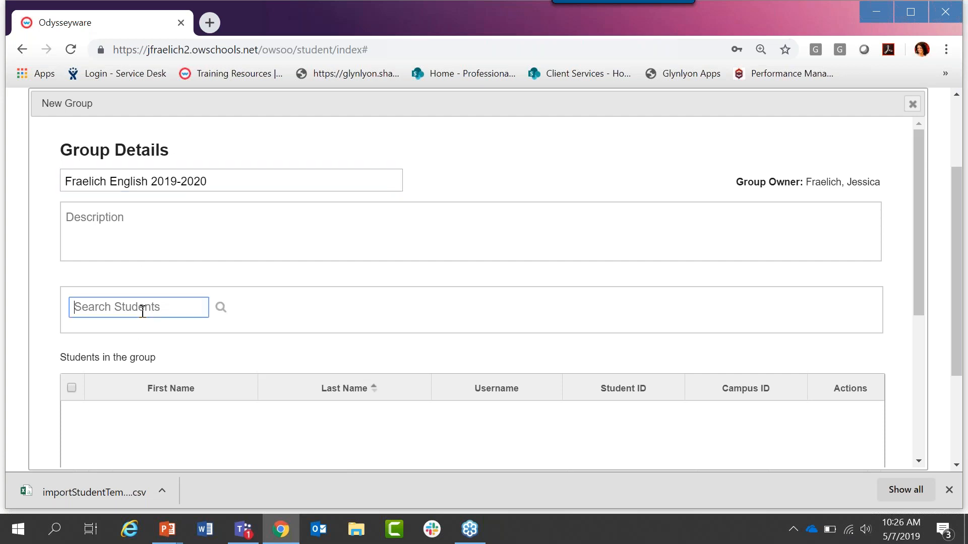
left_click_drag(918, 186, 918, 247)
left_click(147, 192)
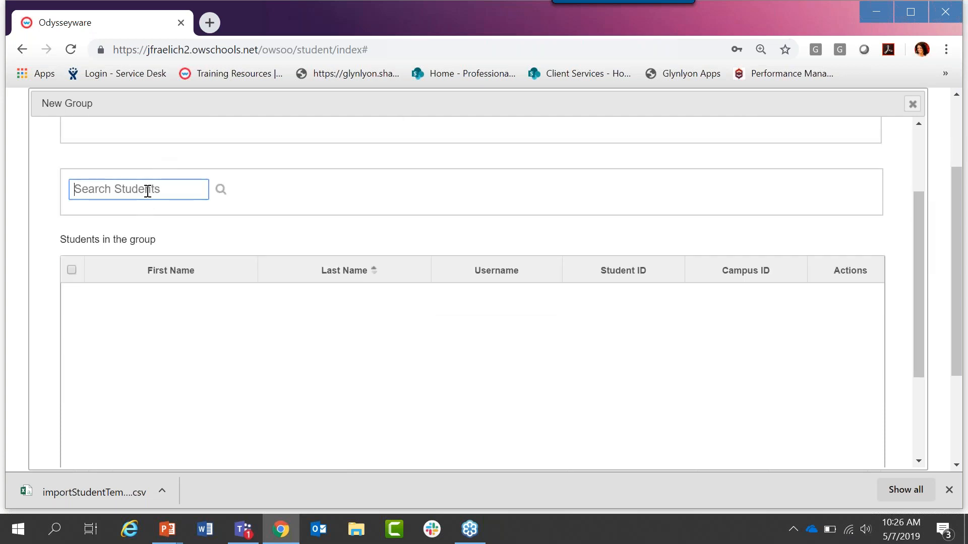
type("a")
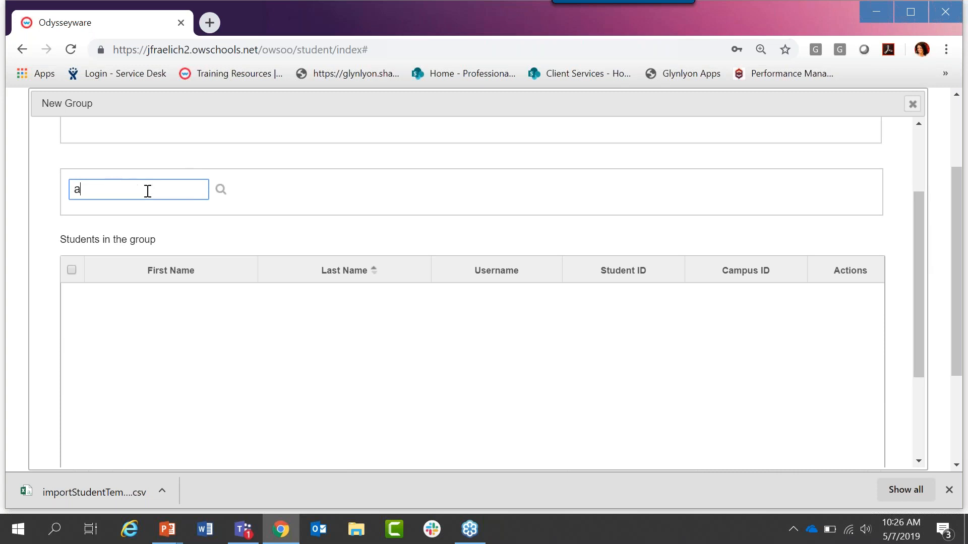
key("BackSpace")
type("le")
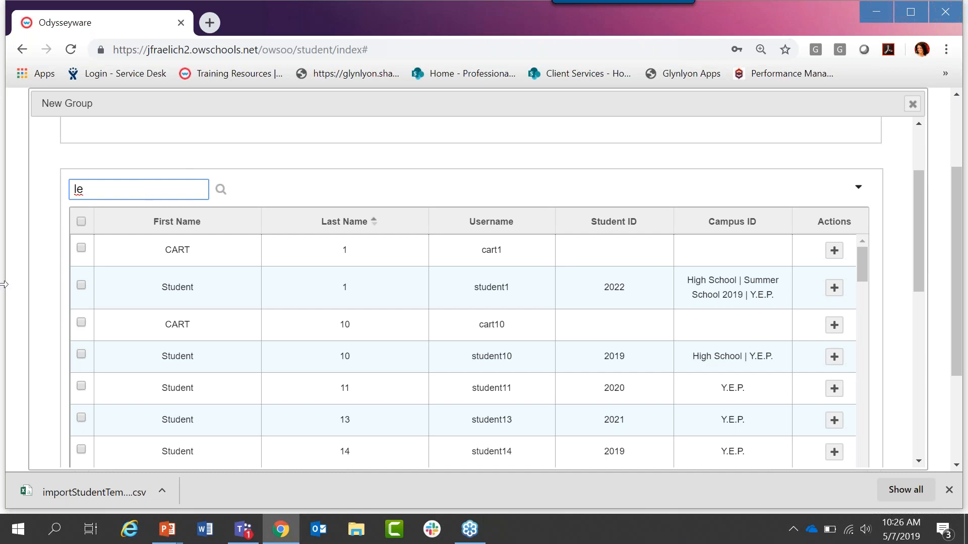
Step: Add student1 and student10 together from the search results to the group
left_click(81, 286)
left_click(81, 358)
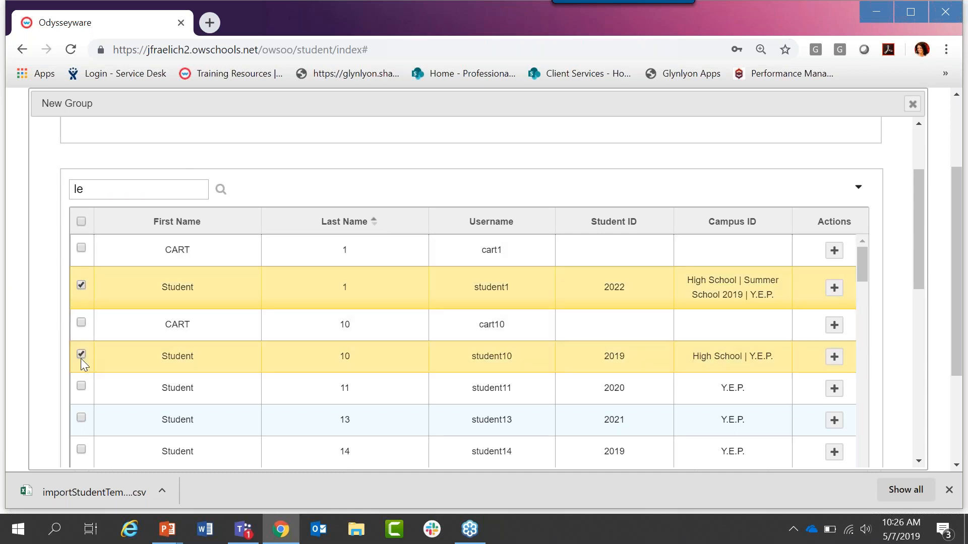
left_click_drag(917, 200, 916, 267)
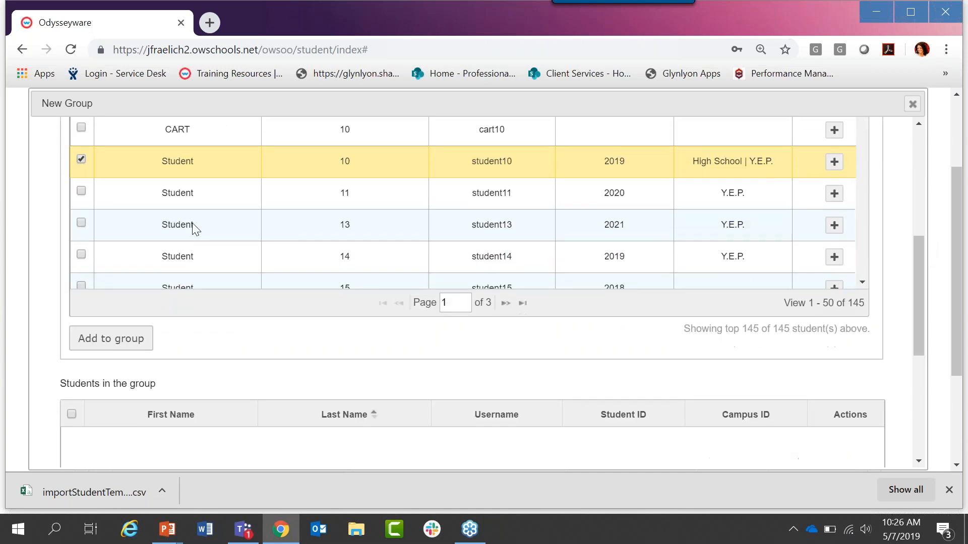
left_click(110, 334)
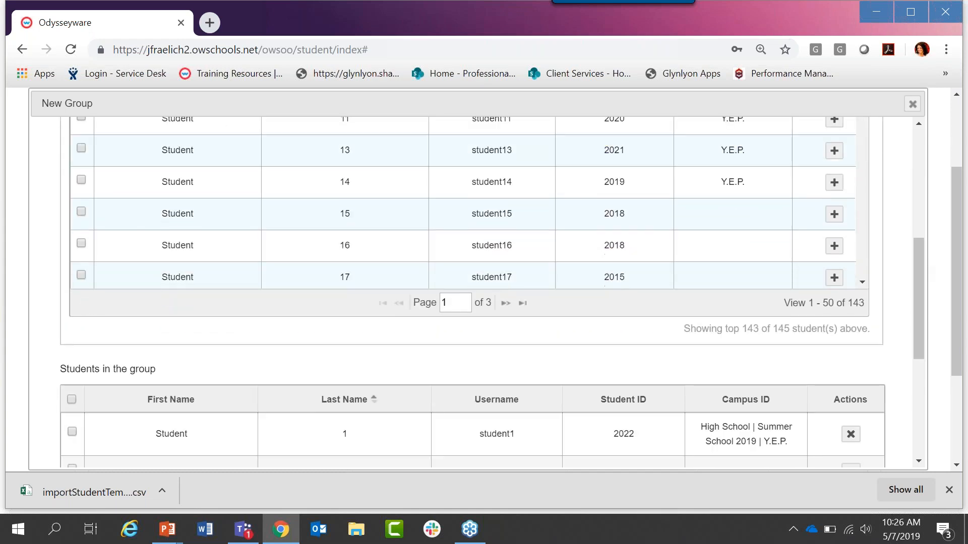
Step: Add student14, student15, student16, student18 and cart2 to the group one at a time
left_click(834, 182)
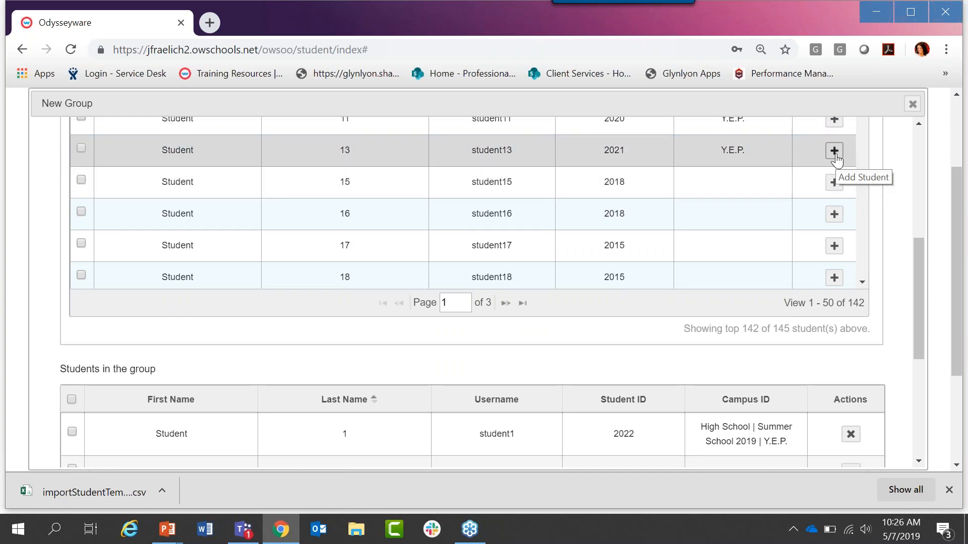
left_click(834, 182)
left_click(833, 213)
left_click(834, 214)
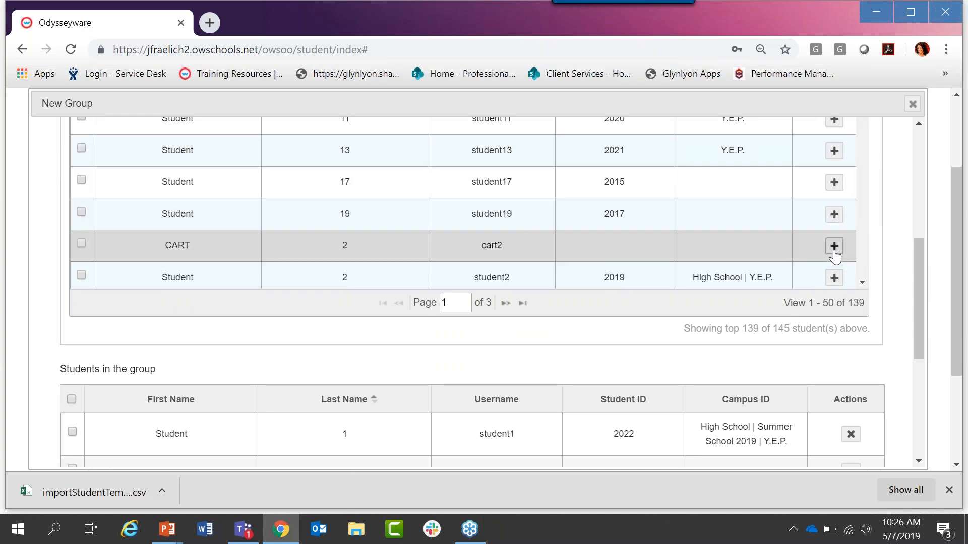
left_click(835, 246)
Step: Remove cart2 from the group's students and save the new group
left_click_drag(921, 263, 926, 340)
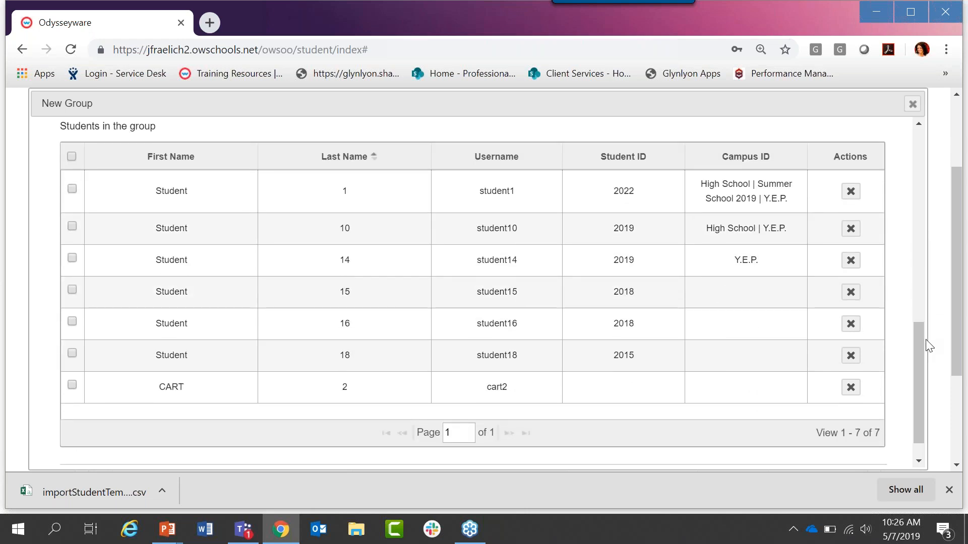
left_click(850, 388)
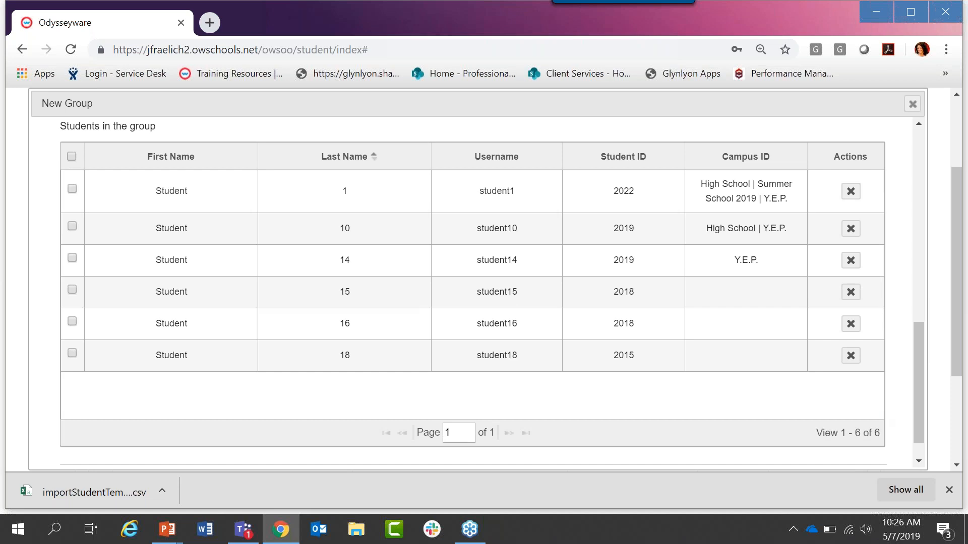
scroll(919, 370, "down", 1)
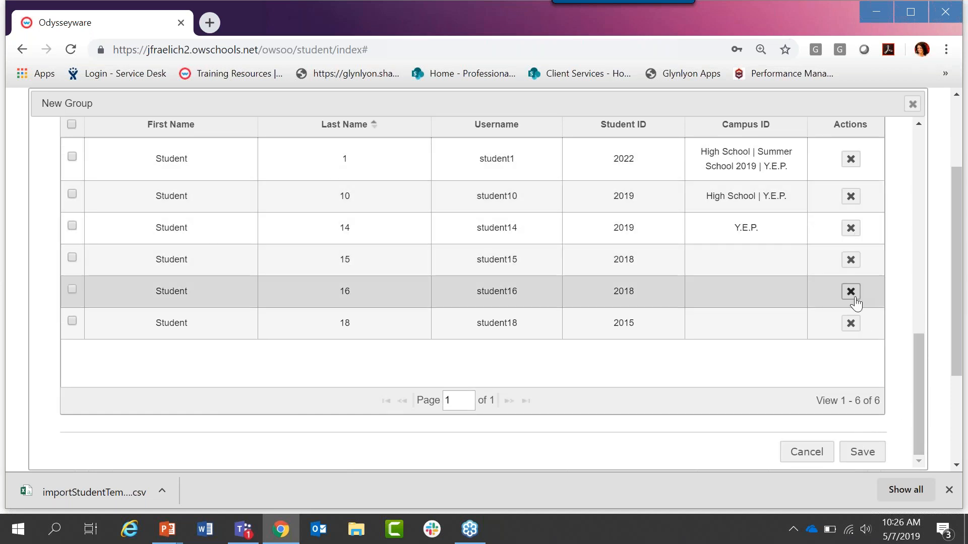
left_click(861, 452)
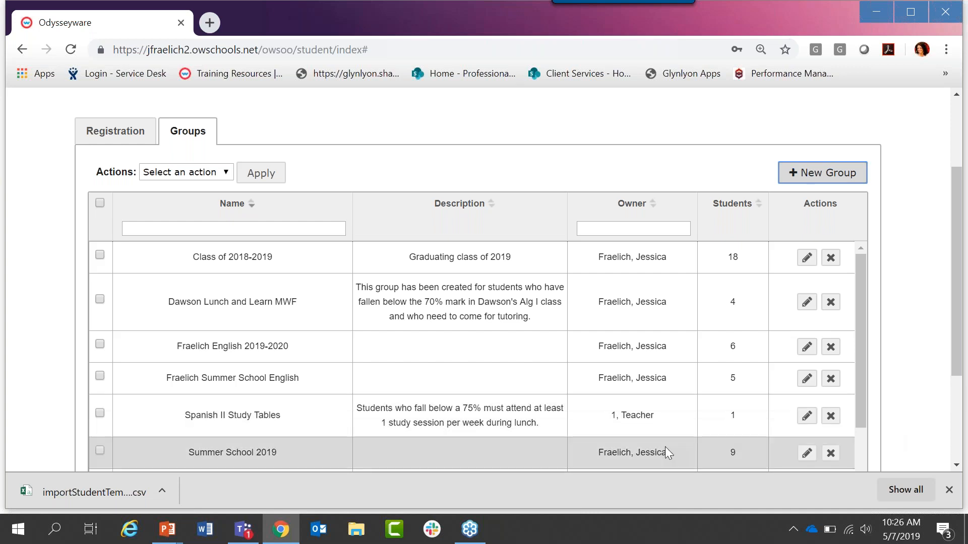
Step: Review the existing groups down to Varsity Football 2018-2019, select that group, and dismiss the browser's downloads bar
left_click_drag(958, 207, 963, 247)
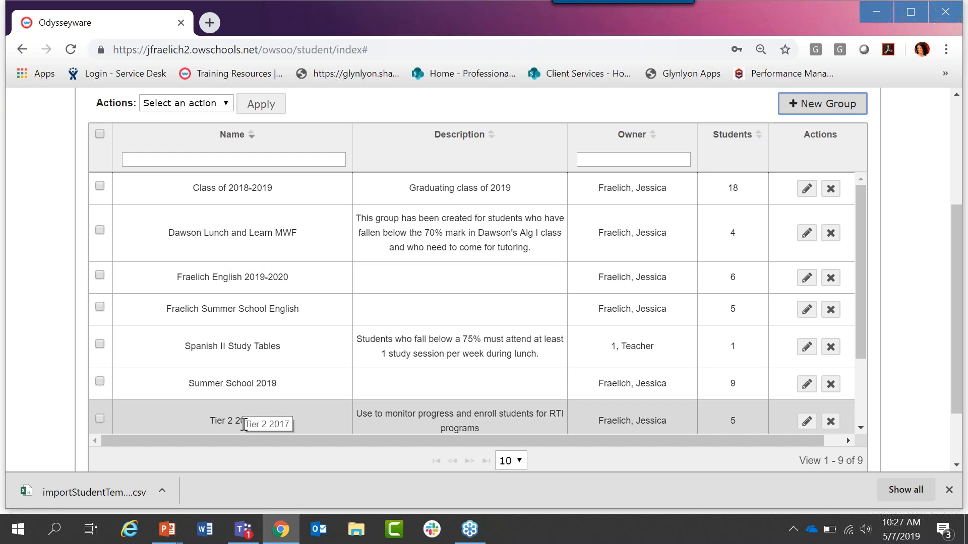
left_click_drag(861, 218, 872, 302)
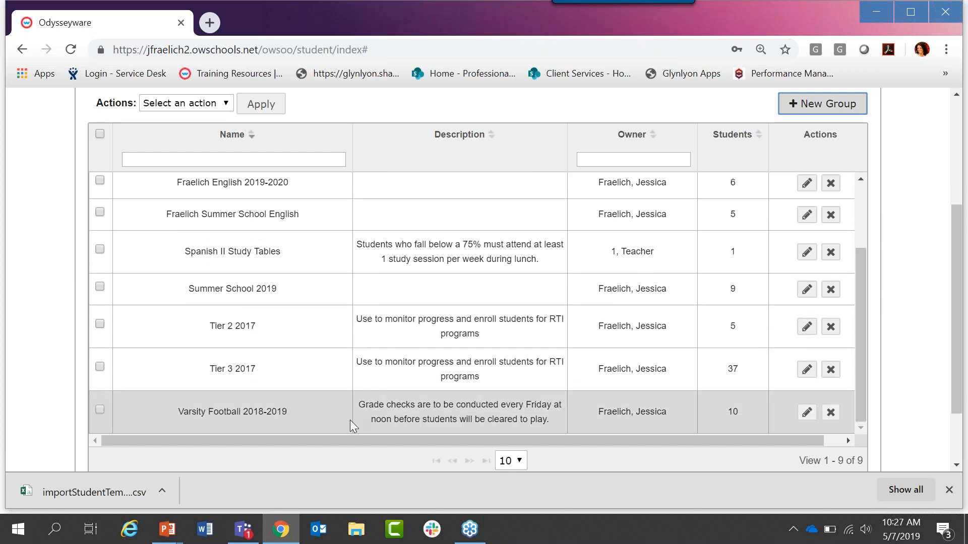
left_click_drag(181, 413, 288, 414)
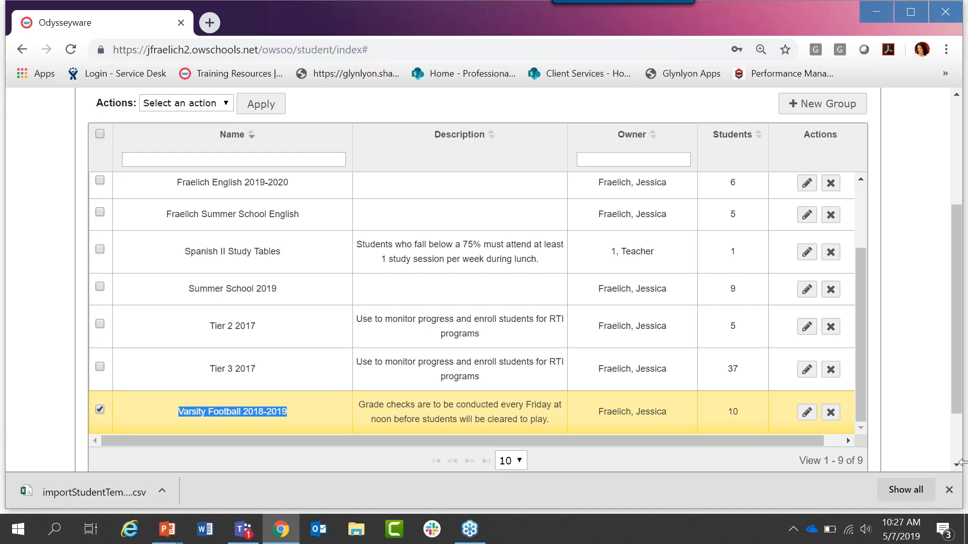
left_click(949, 490)
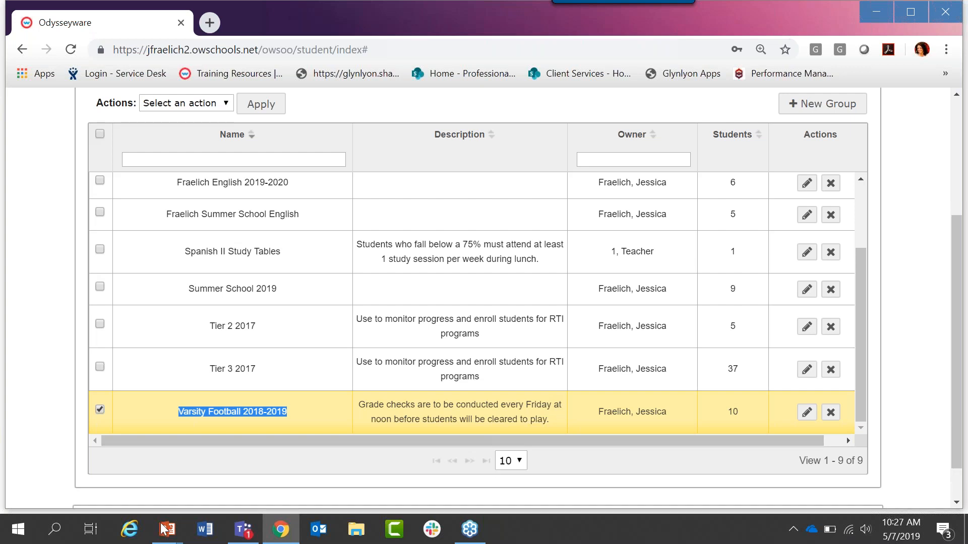
left_click(143, 510)
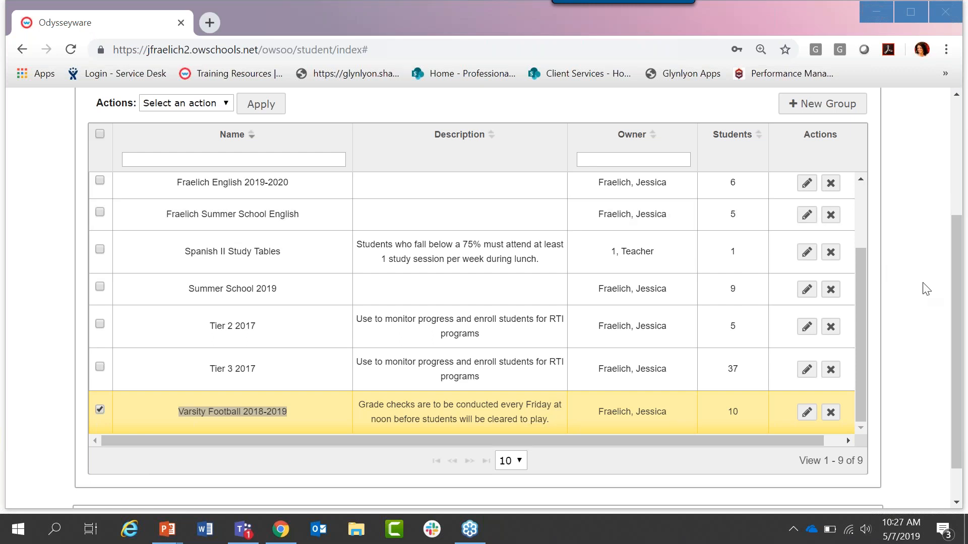
Step: Go to the gradebook and start a new student enrollment
left_click_drag(961, 283, 964, 166)
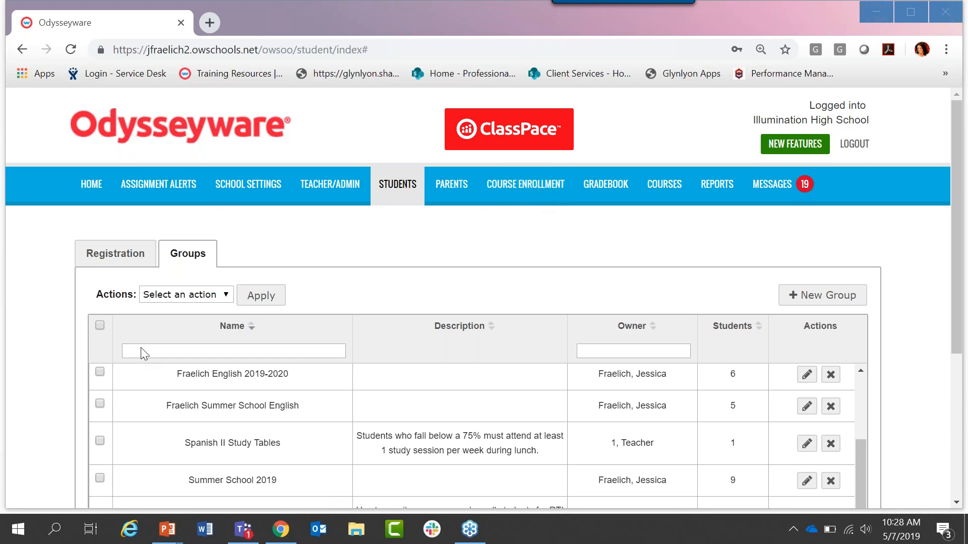
left_click(604, 186)
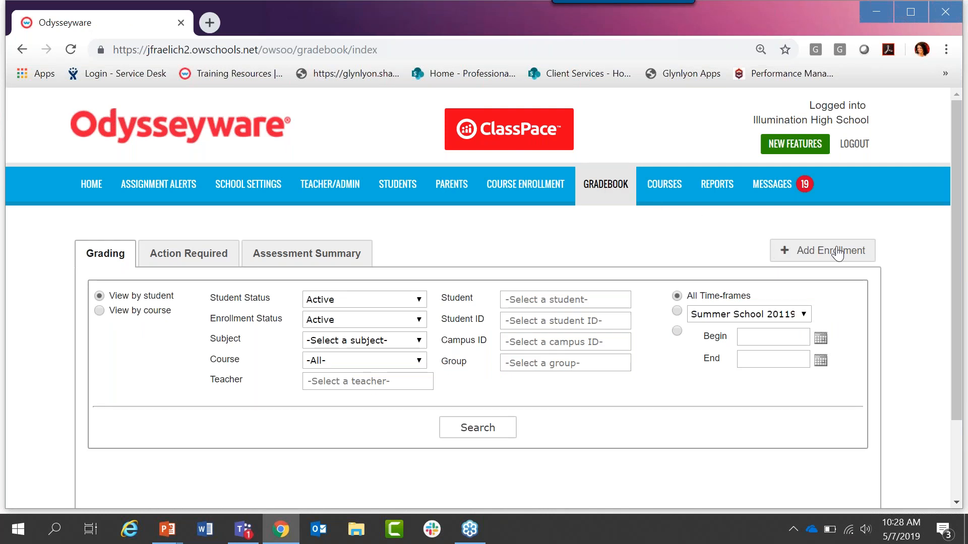
left_click(811, 260)
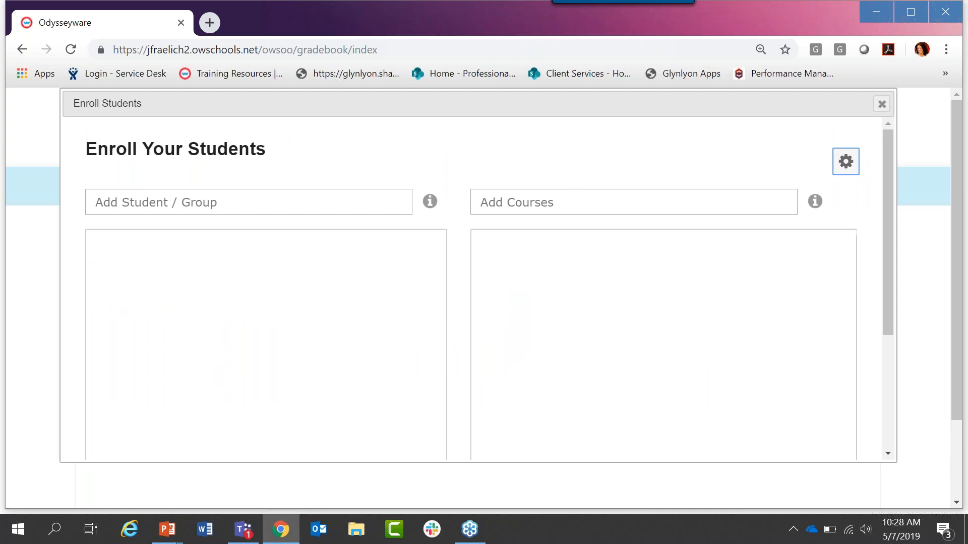
Step: Add one student found by first name and the teacher's English 2019-2020 group to the enrollment
left_click(347, 202)
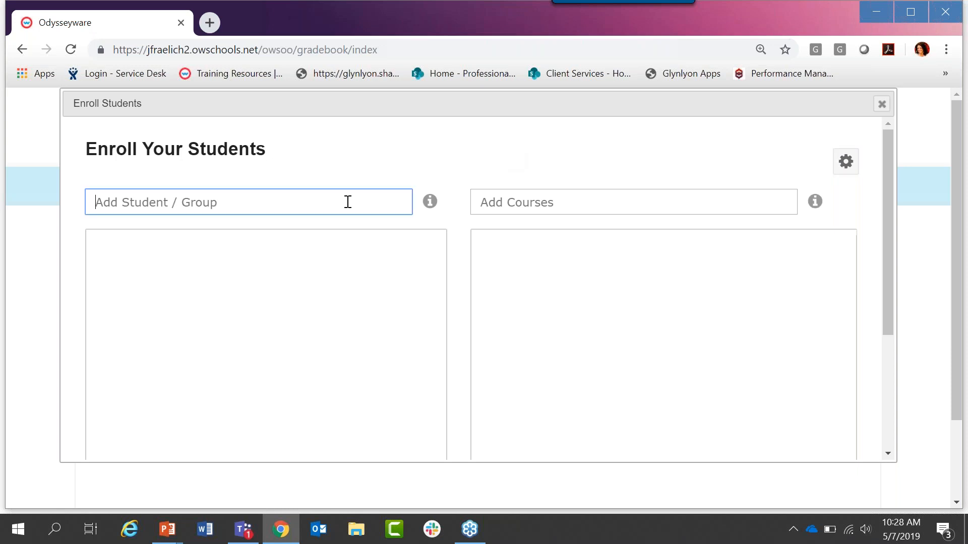
type("lexi")
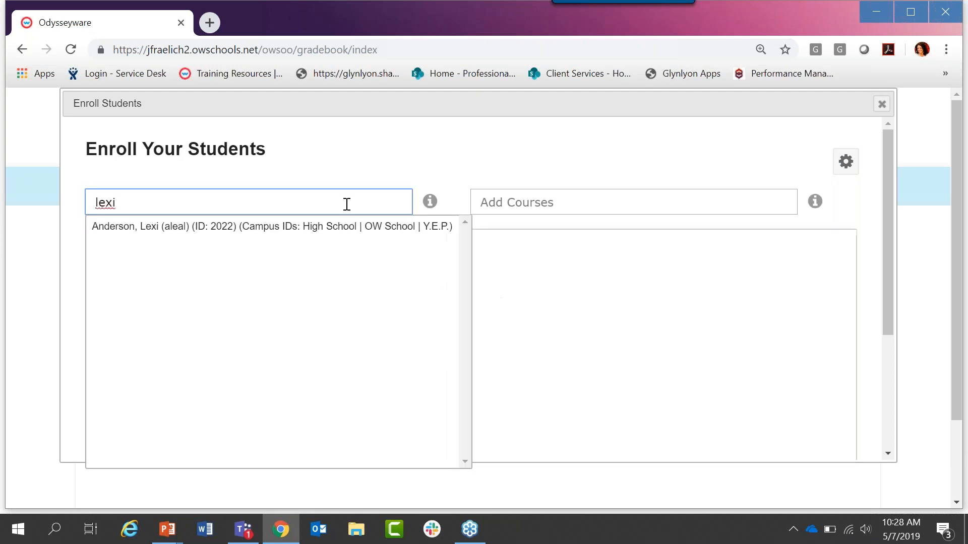
left_click(335, 228)
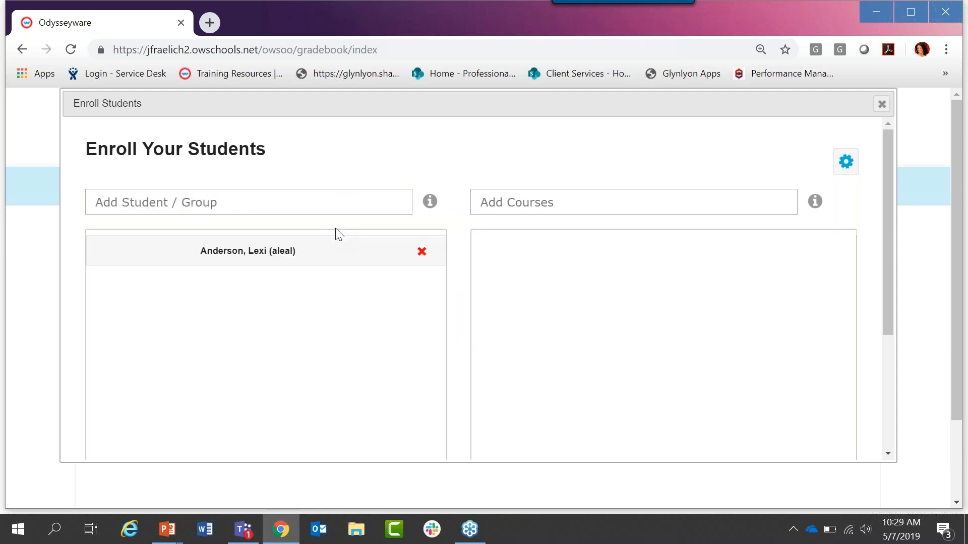
left_click(329, 202)
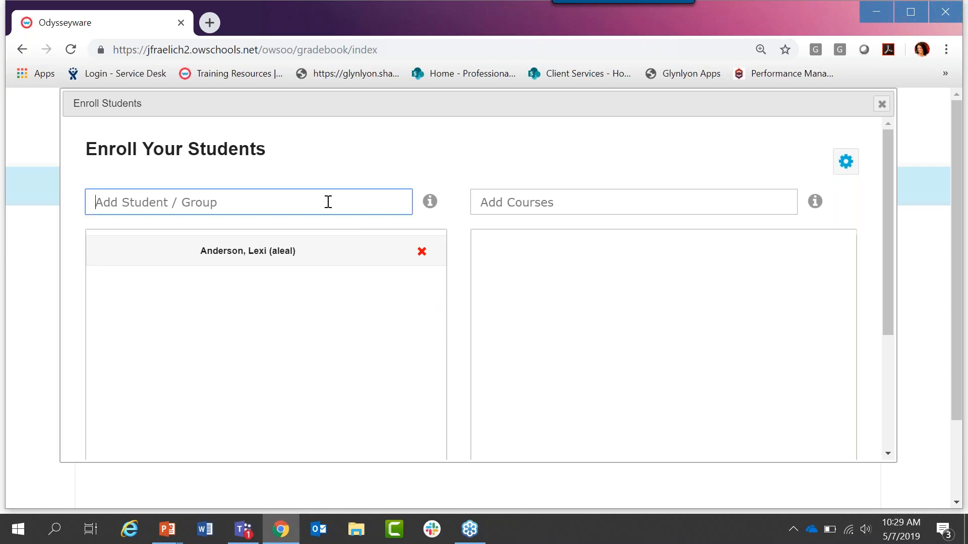
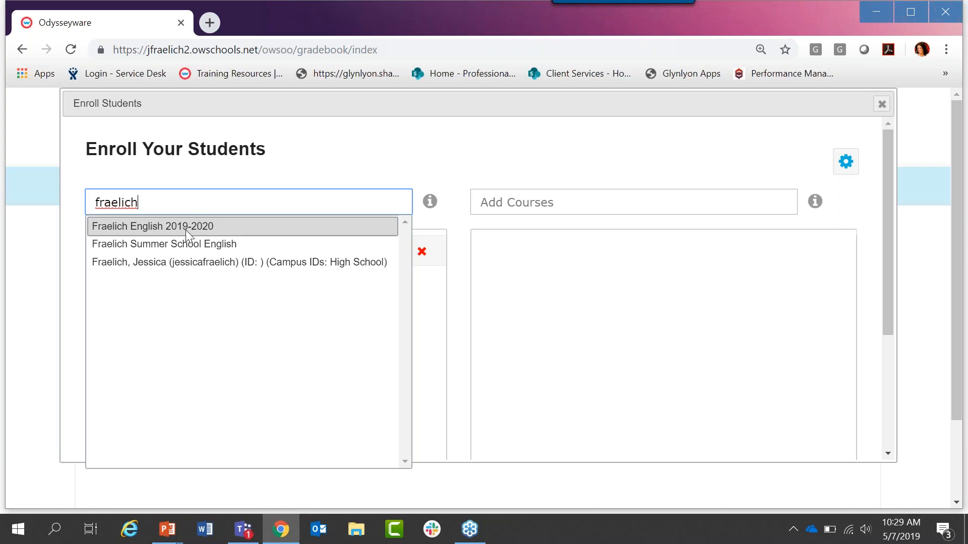
left_click(186, 230)
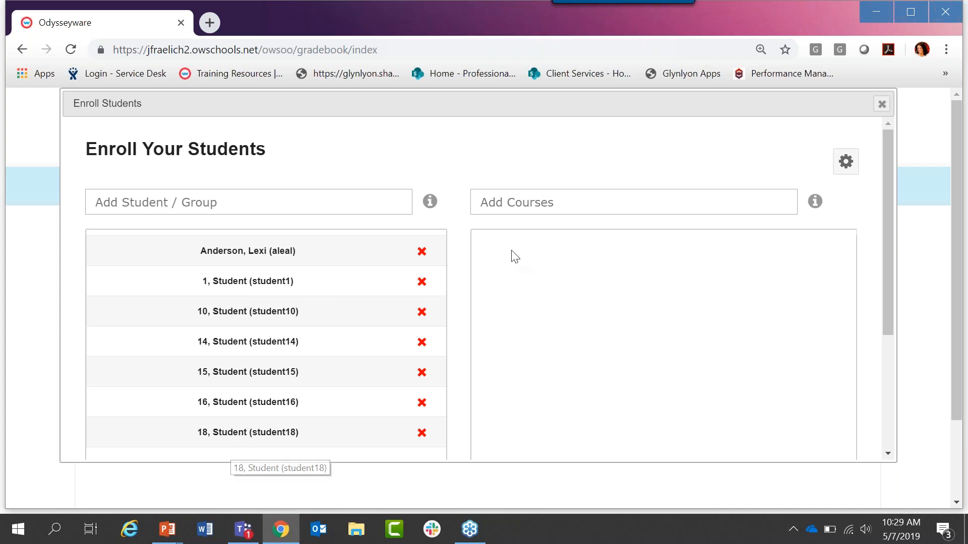
Step: Find the English I course by name and add it to the enrollment's courses
left_click(538, 203)
type("e")
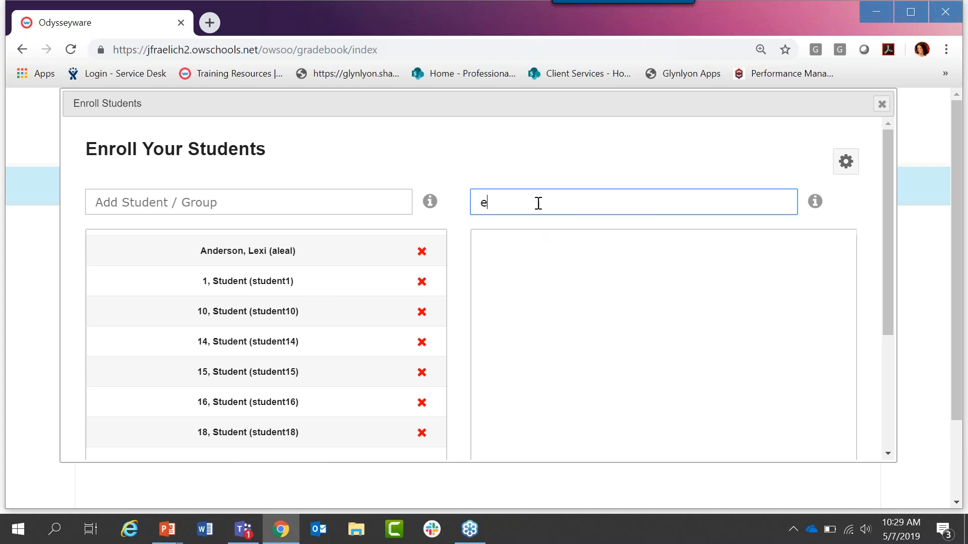
type("nglish i")
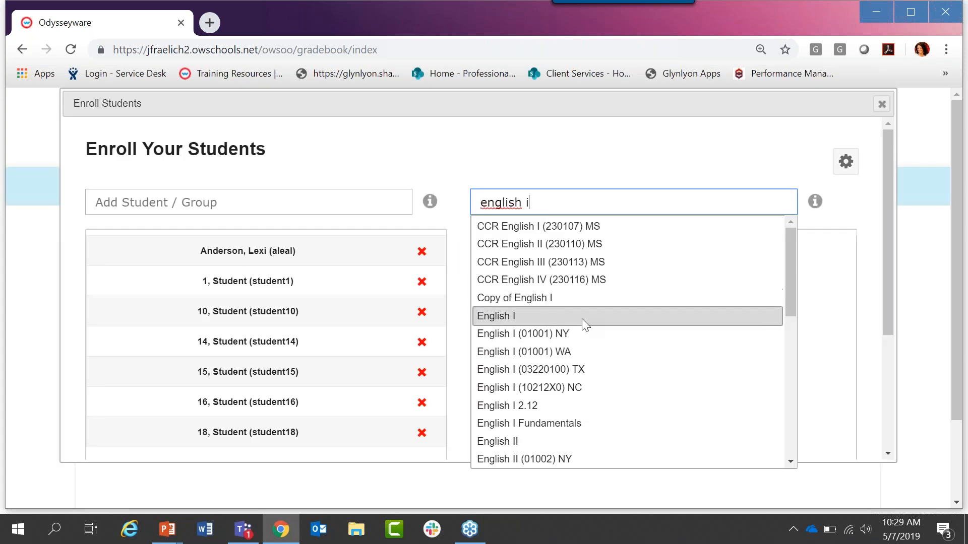
left_click(509, 316)
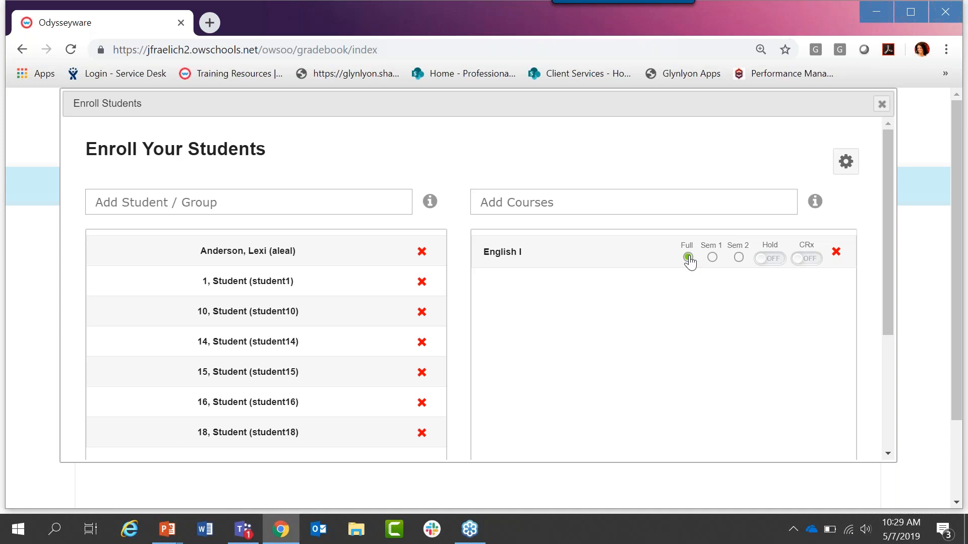
Step: Try the Sem 1, Sem 2 and Hold options for English I, returning it to Full with Hold off
left_click(711, 258)
left_click(739, 258)
left_click(688, 258)
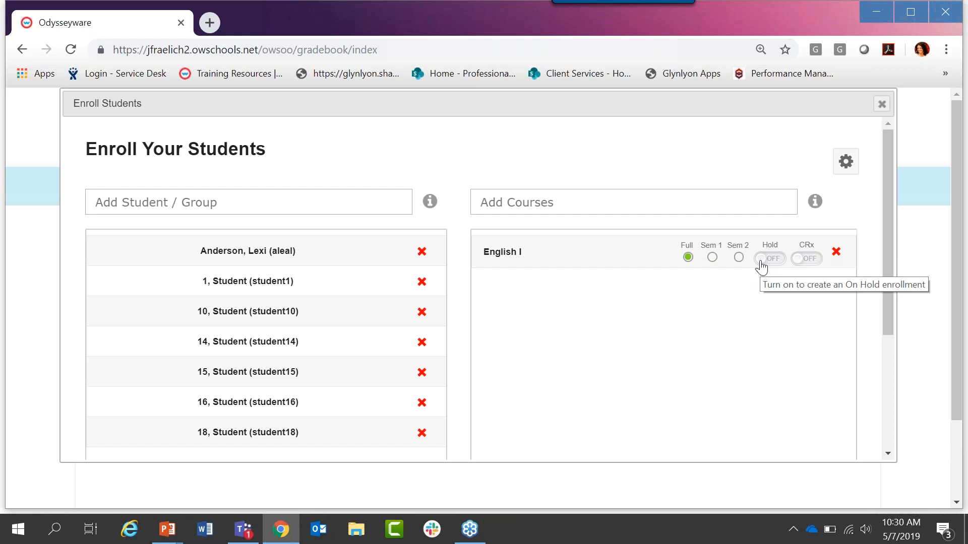
left_click(761, 267)
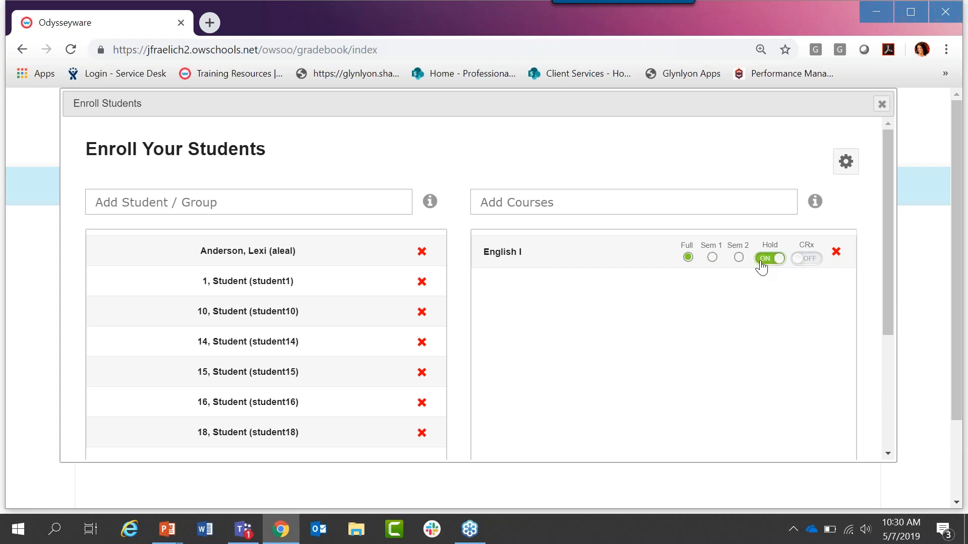
left_click(761, 266)
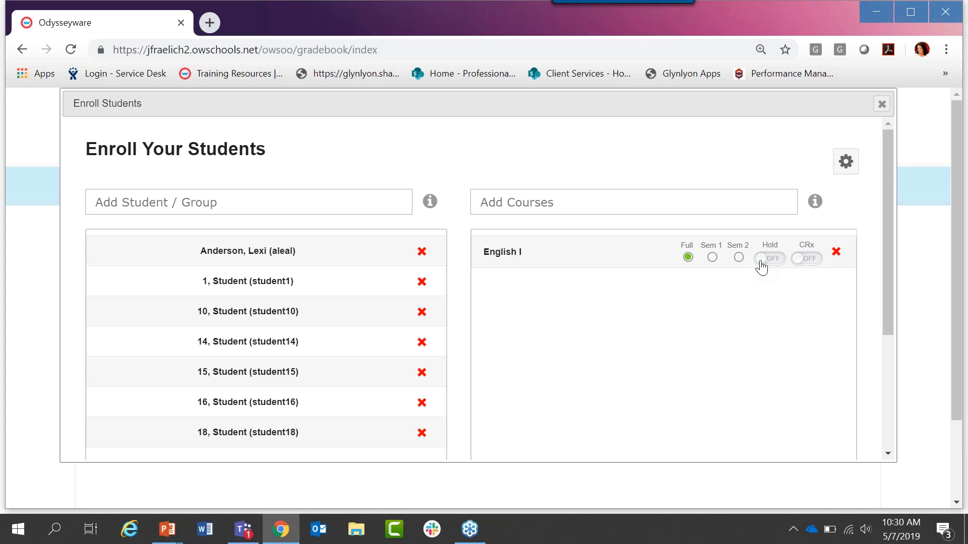
Step: Turn on credit recovery (CRx) for the English I enrollment
left_click(798, 258)
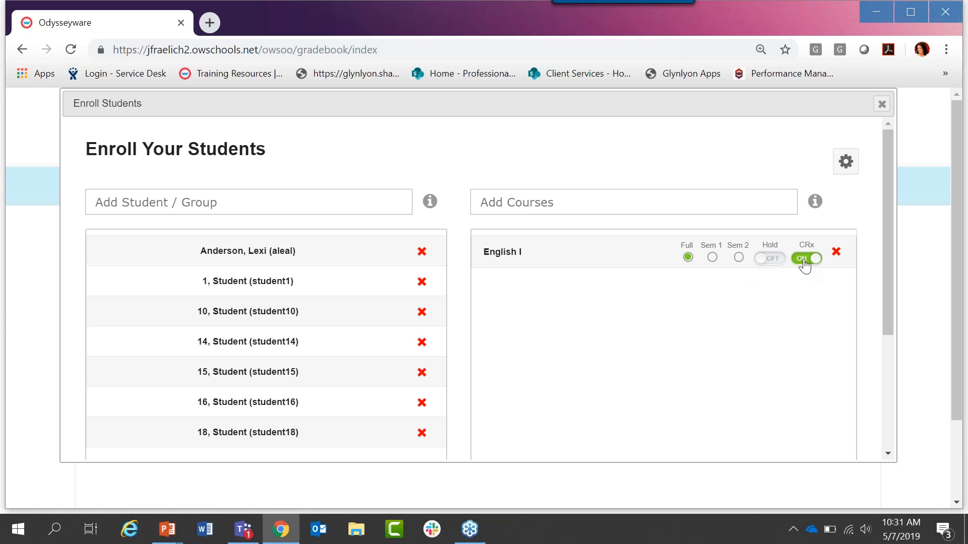
Step: Try the Sem 1 option for English I and return the course to Full
left_click(712, 258)
left_click(687, 258)
Step: Assign the teacher's second matching account, found by first name, and select the Summer School 20119 term for the enrollment
left_click_drag(888, 146, 888, 255)
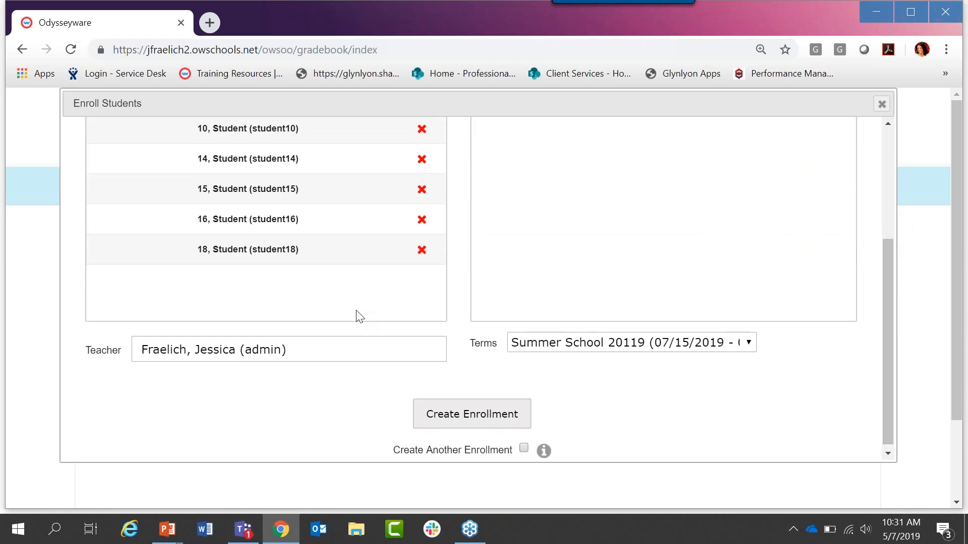
triple_click(317, 349)
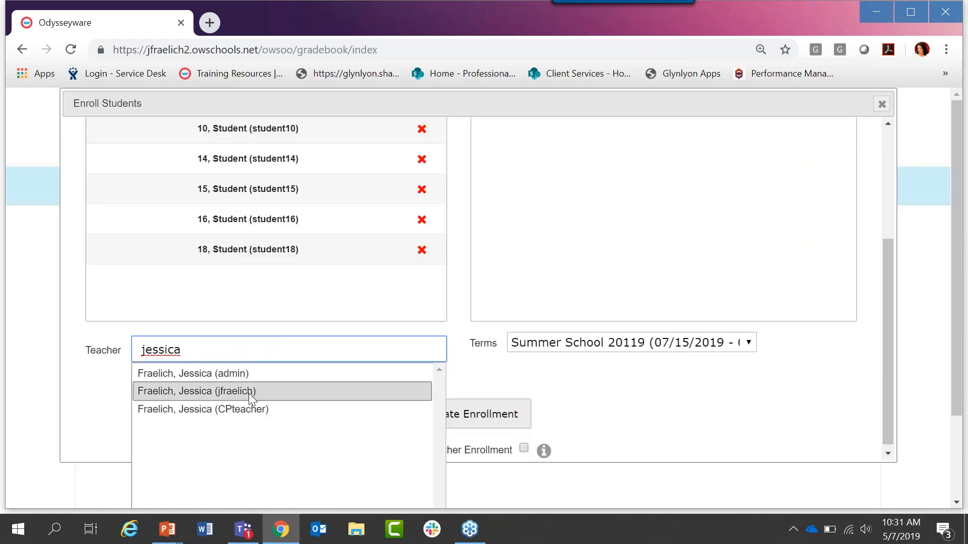
left_click(240, 392)
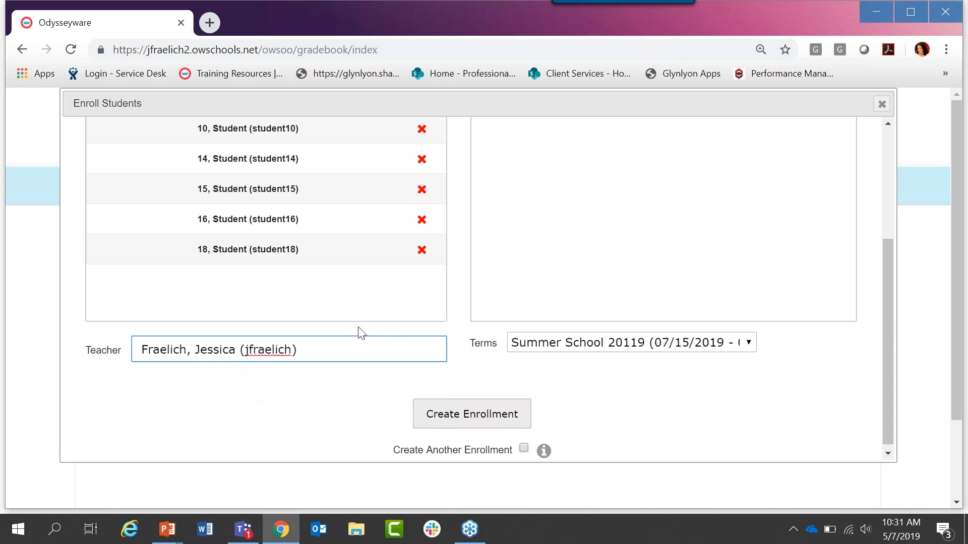
left_click(521, 348)
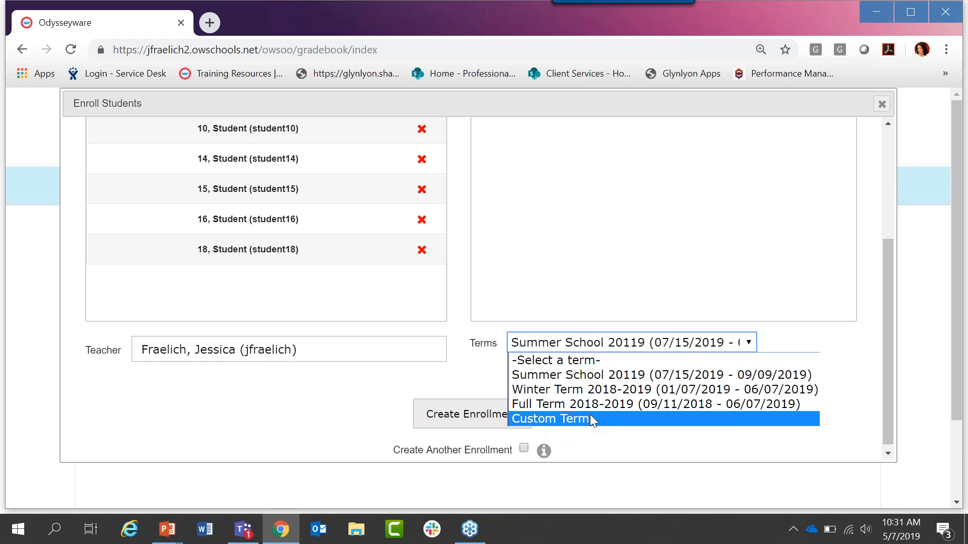
left_click(601, 383)
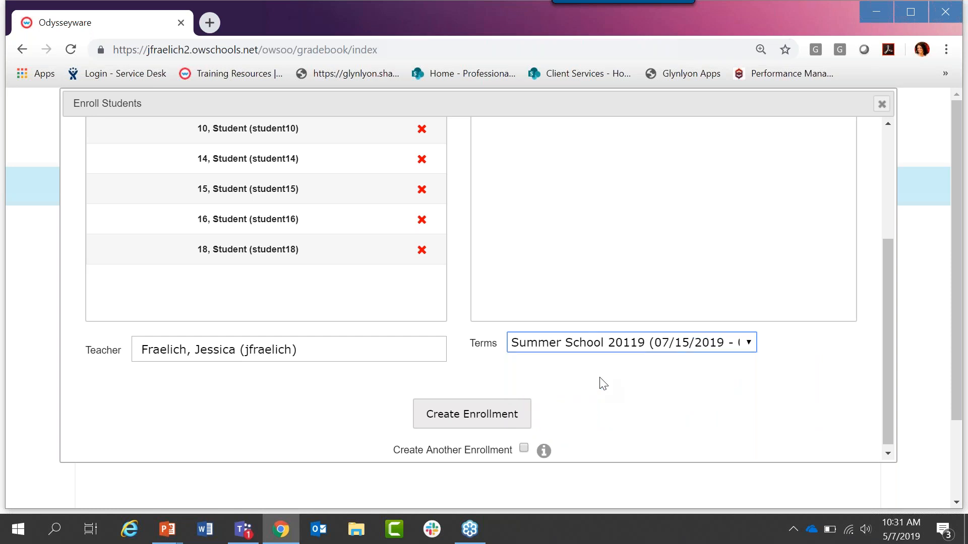
Step: Remove all the numbered students from the enrollment and turn off credit recovery (CRx) for English I
left_click_drag(886, 438, 901, 292)
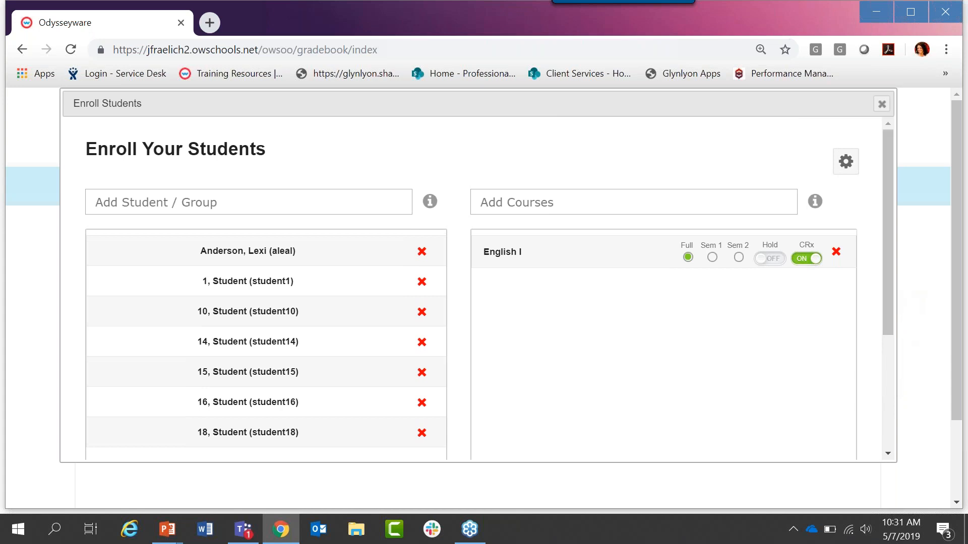
left_click(422, 282)
left_click(422, 281)
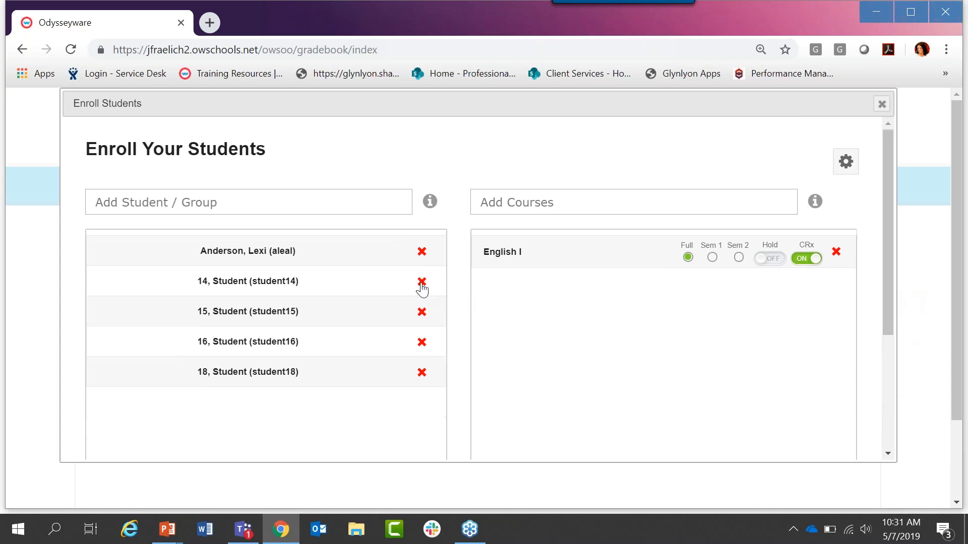
left_click(422, 282)
left_click(422, 281)
left_click(422, 282)
left_click(422, 282)
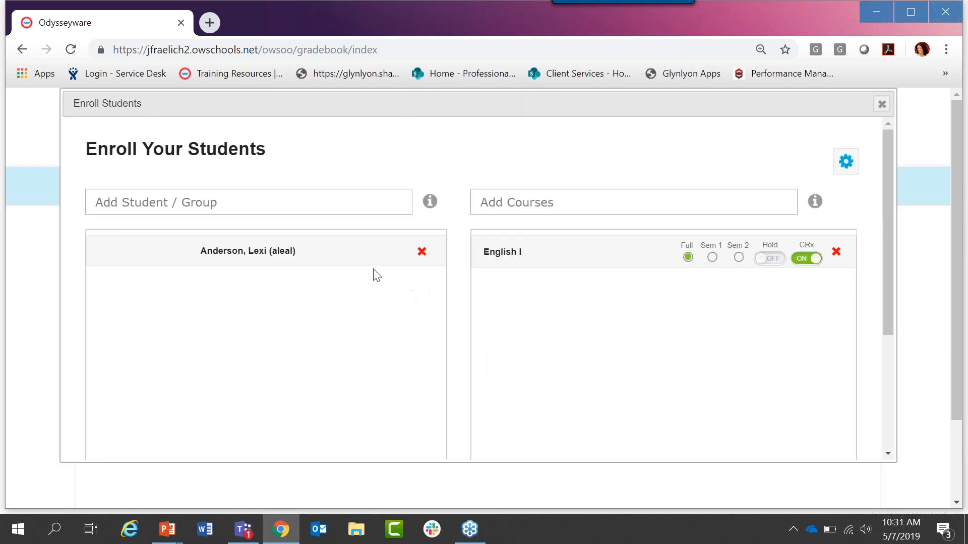
left_click(811, 265)
Step: Personalize grading and pacing in the enrollment settings, with pass thresholds of 70 for lessons, quizzes and tests
left_click(847, 170)
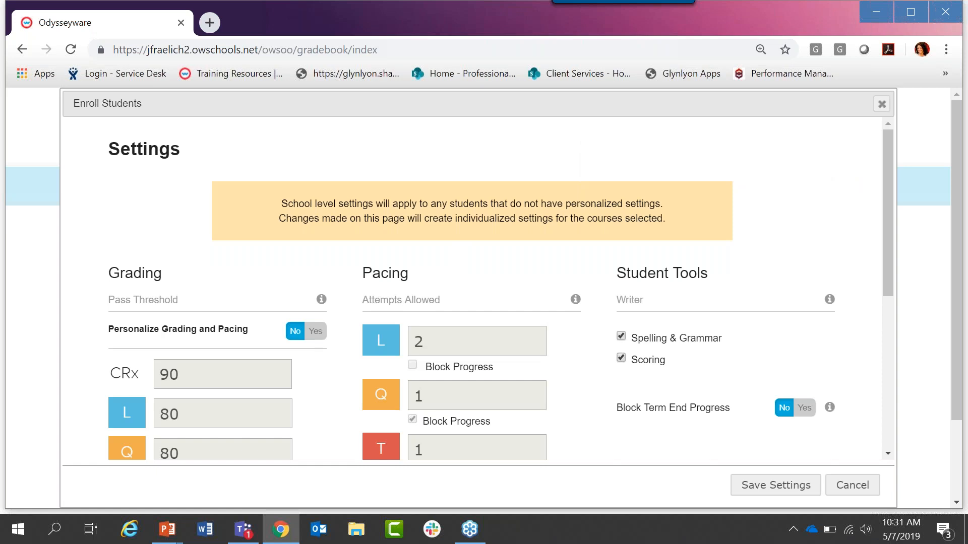
left_click_drag(884, 143, 895, 218)
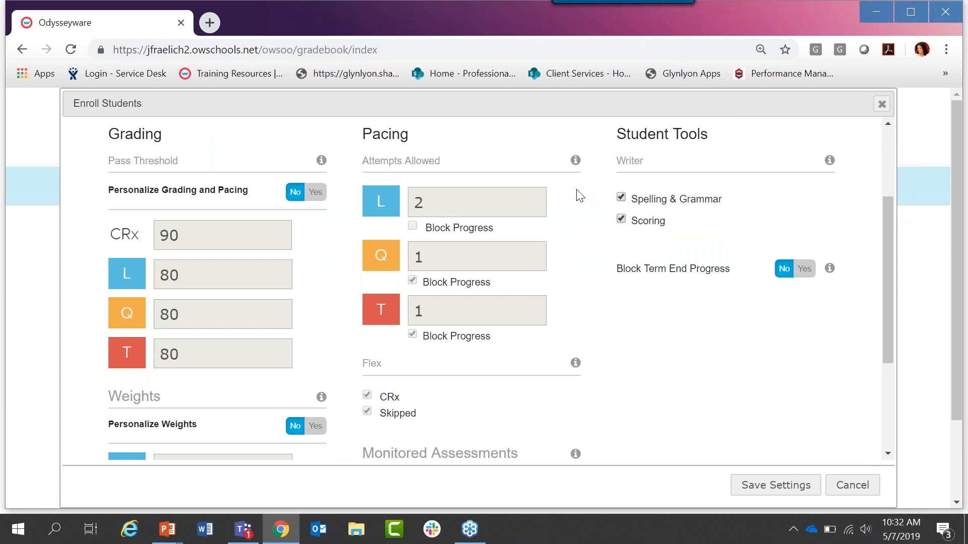
left_click(319, 196)
left_click(162, 275)
left_click_drag(191, 274, 149, 281)
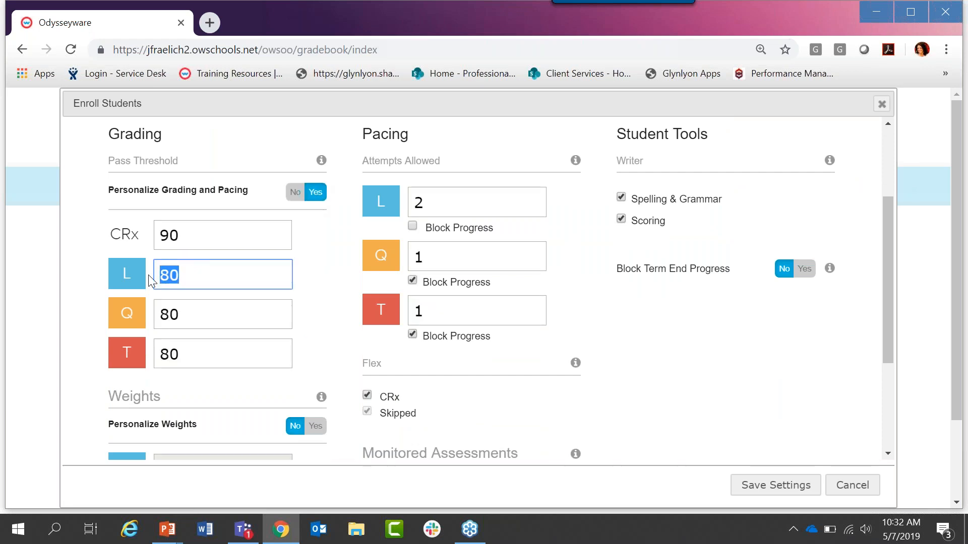
type("70")
left_click_drag(185, 314, 156, 310)
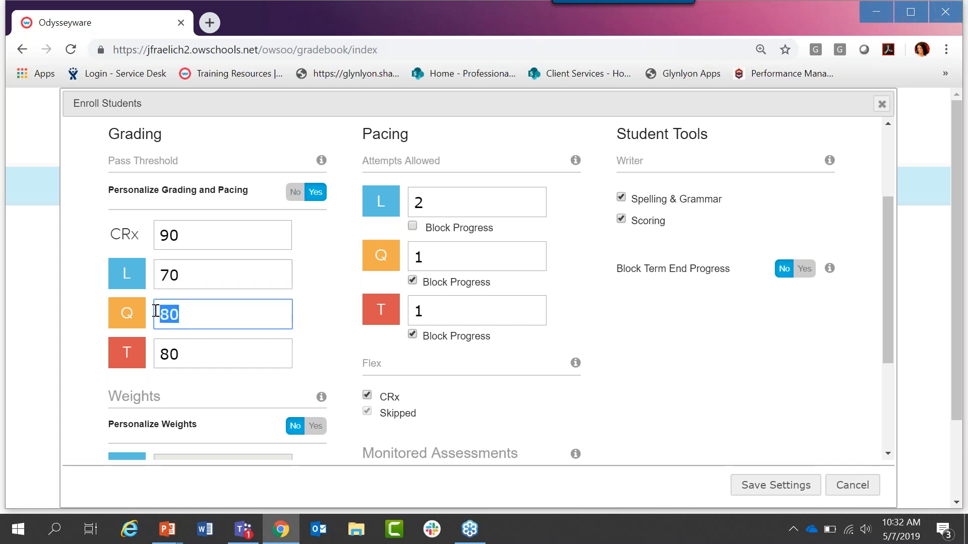
type("70")
left_click_drag(192, 357, 153, 358)
left_click(143, 361)
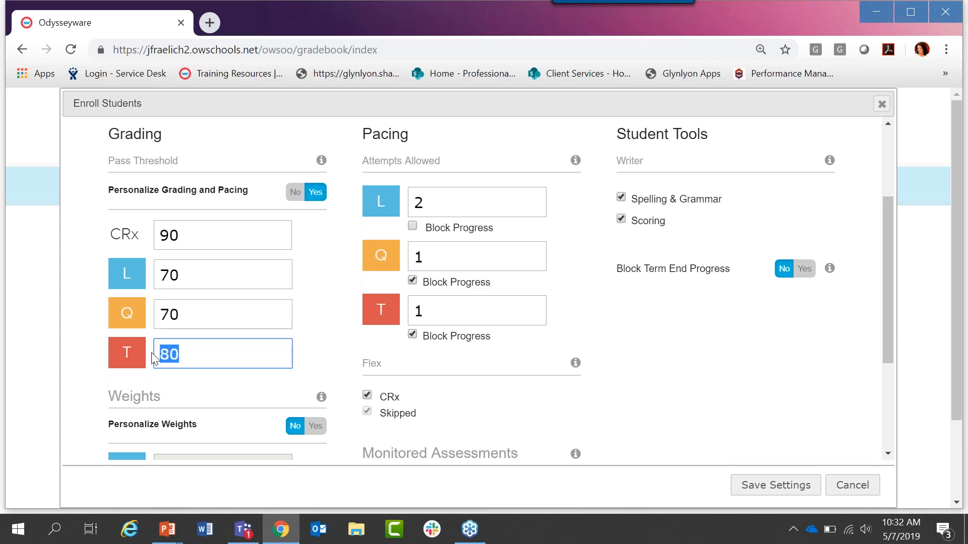
type("70")
Step: Set the attempts allowed to 3 for lessons, 2 for quizzes and 2 for tests, and block progress on lessons
double_click(417, 204)
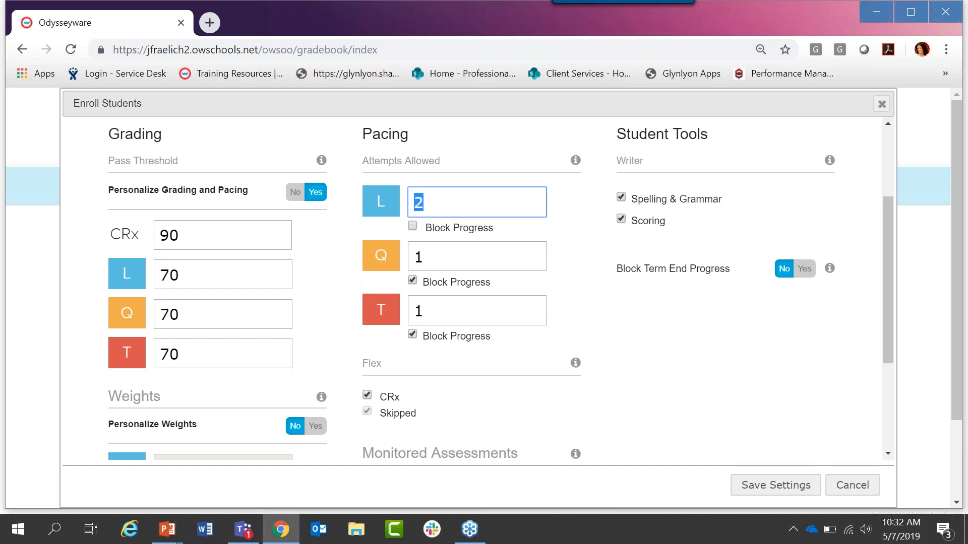
type("3")
double_click(424, 256)
type("2")
double_click(423, 311)
type("2")
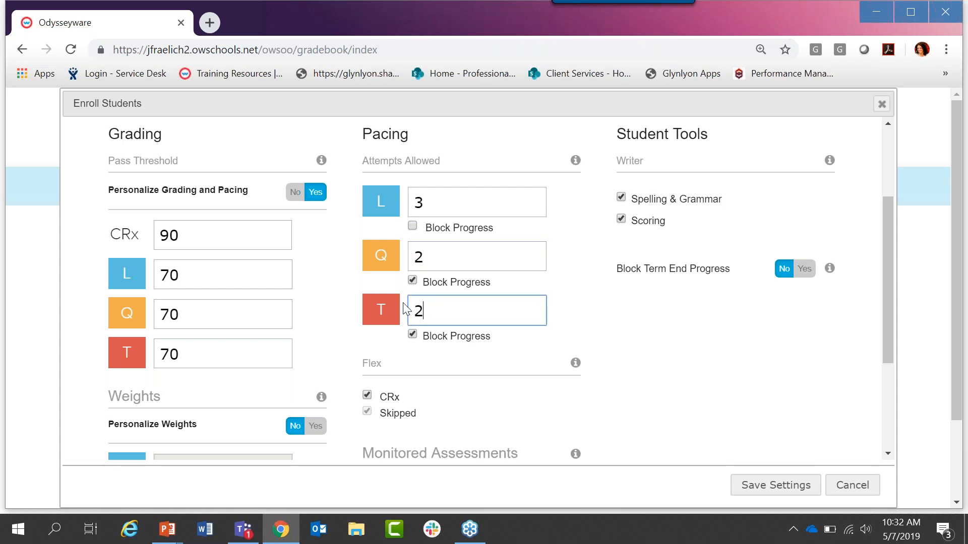
left_click(413, 226)
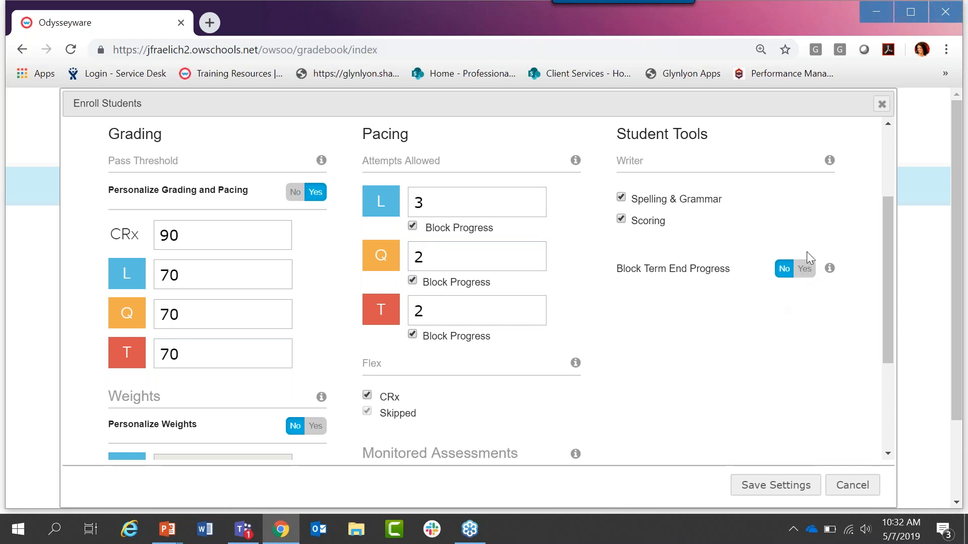
Step: Enable Block Term End Progress and personalized monitored assessments for quizzes and tests, and save the settings
left_click(802, 271)
left_click_drag(883, 217, 885, 302)
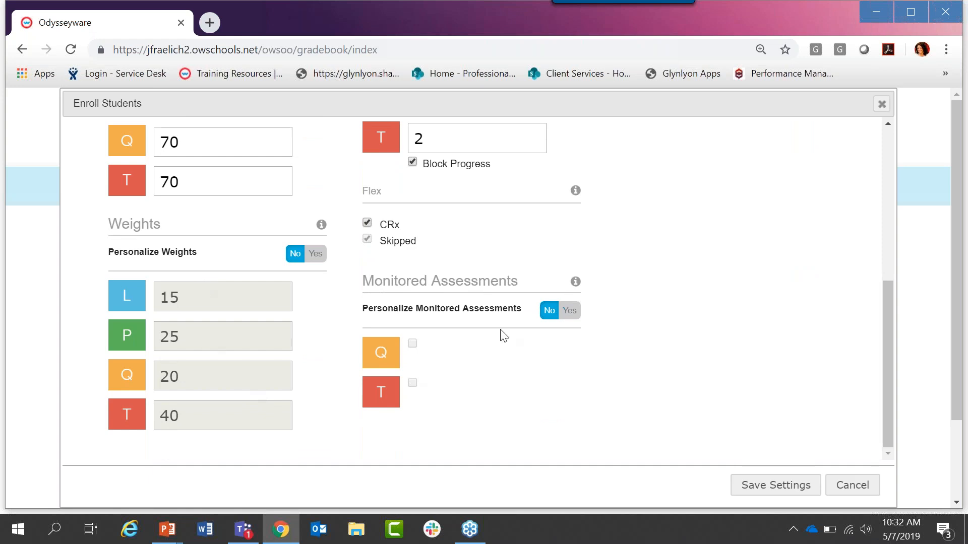
left_click(556, 314)
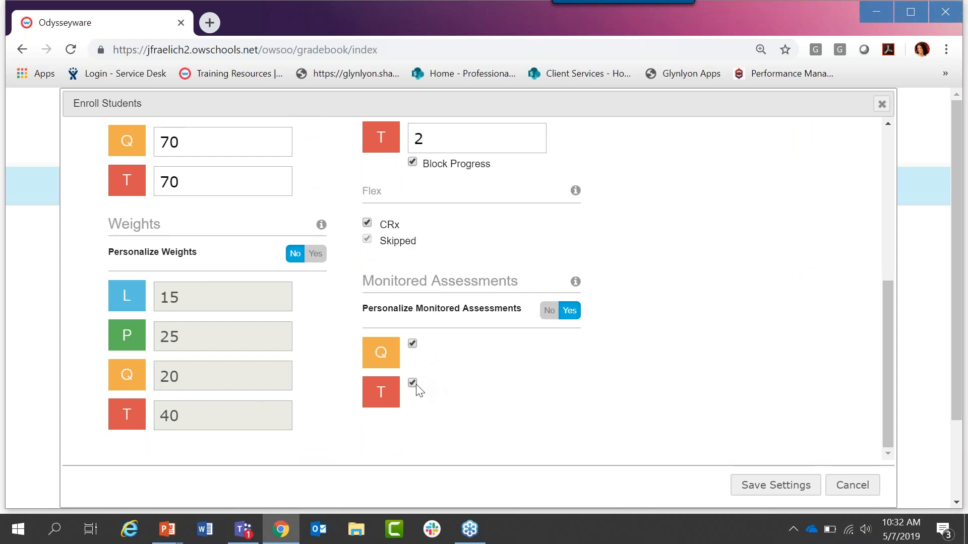
left_click(769, 487)
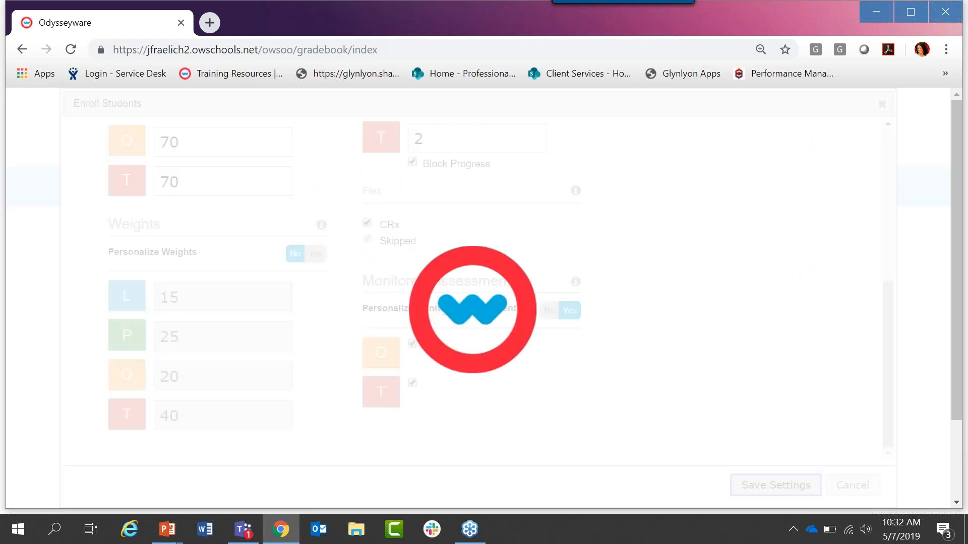
scroll(471, 378, "up", 5)
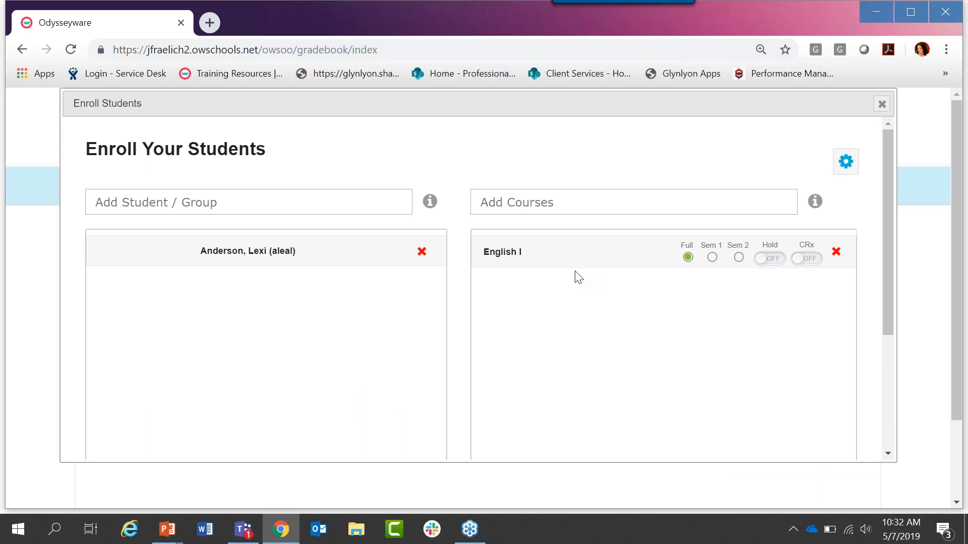
Step: Close the enrollment form without creating the enrollment and open the Reports dashboard
left_click(139, 498)
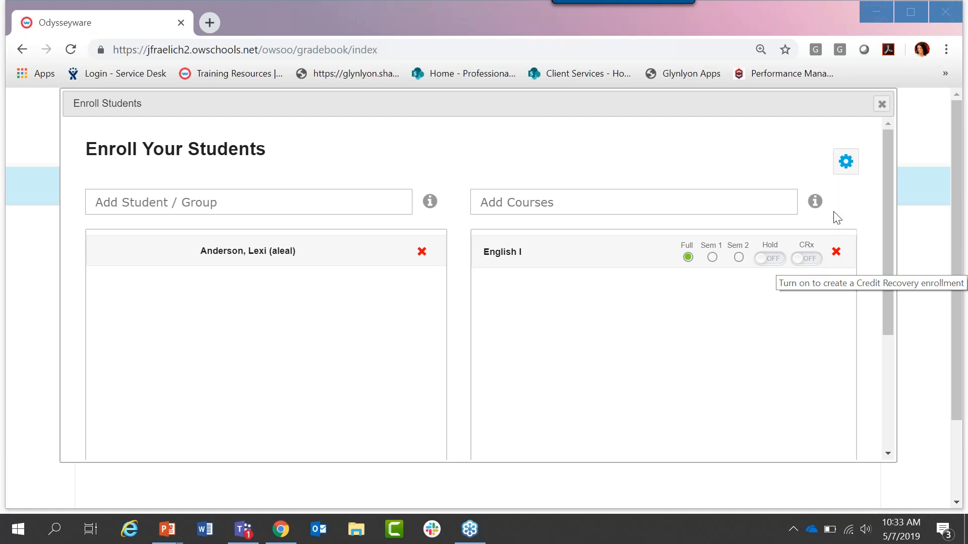
left_click(881, 105)
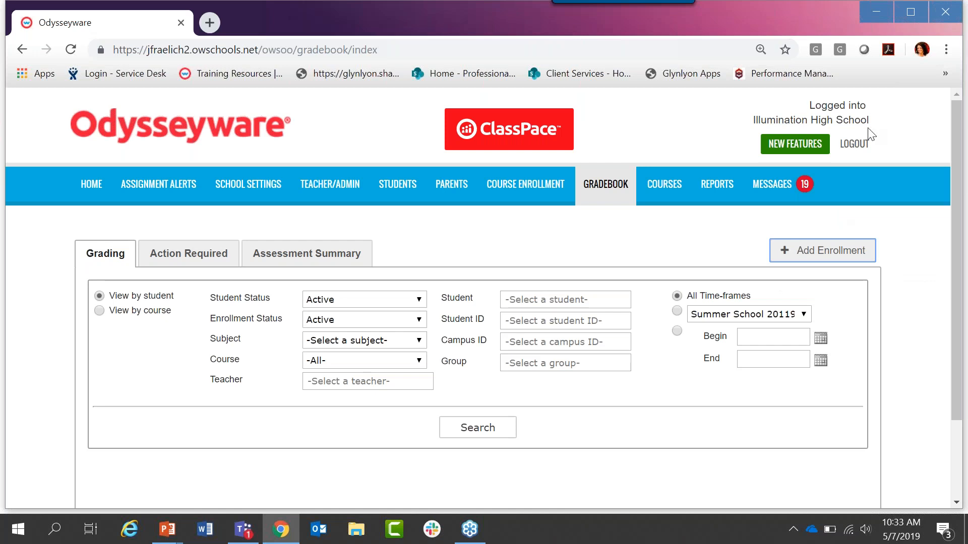
left_click(713, 193)
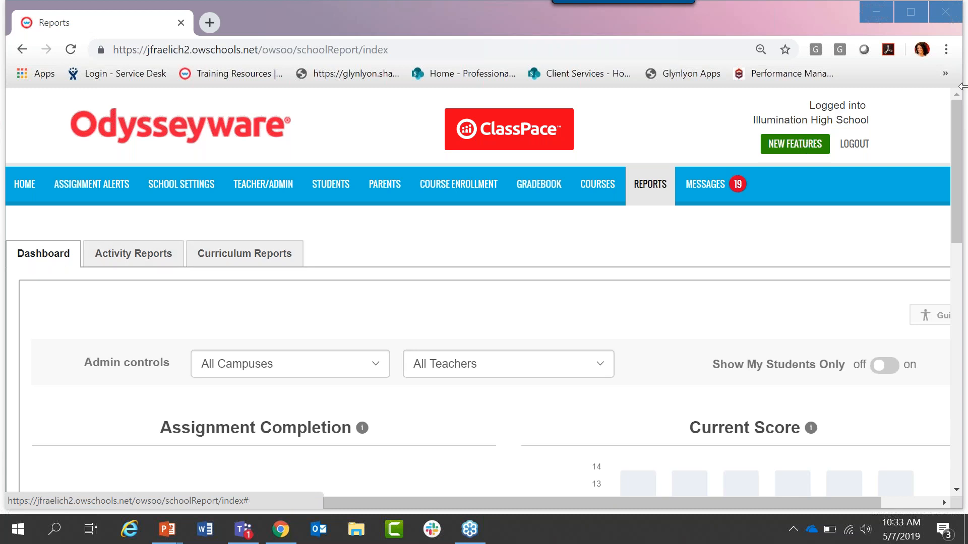
left_click_drag(957, 121, 964, 185)
key("ctrl+minus")
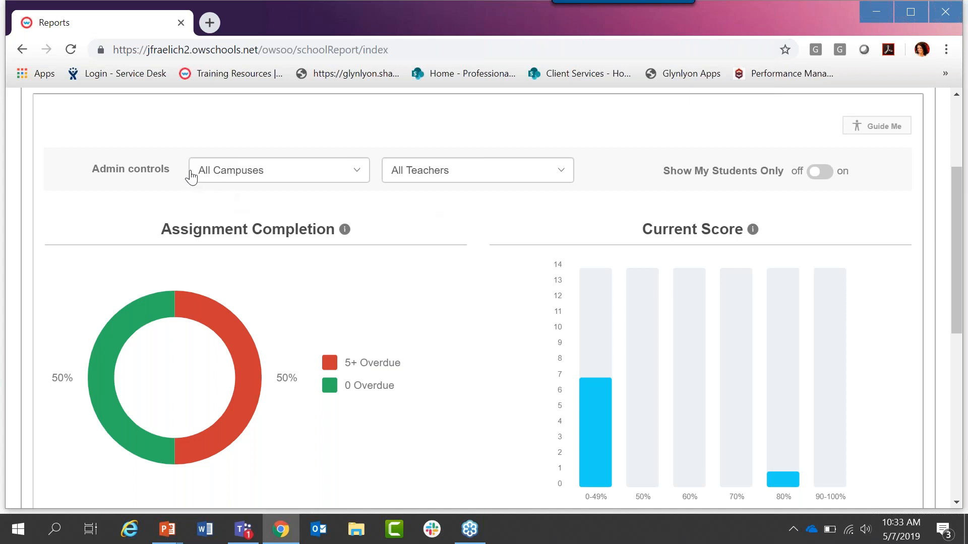
Step: View the campus and teacher choices in the dashboard's admin controls, keeping All Campuses and All Teachers
left_click(212, 176)
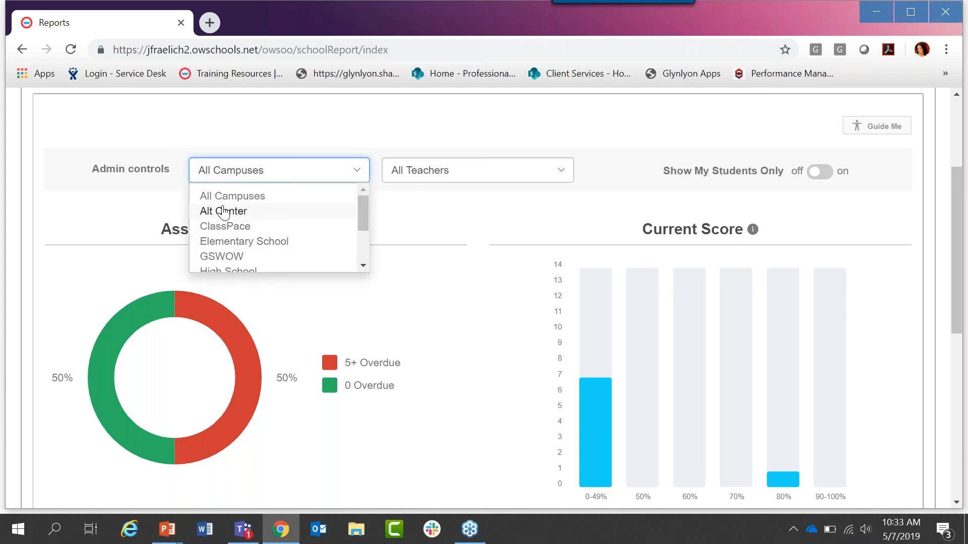
left_click(413, 158)
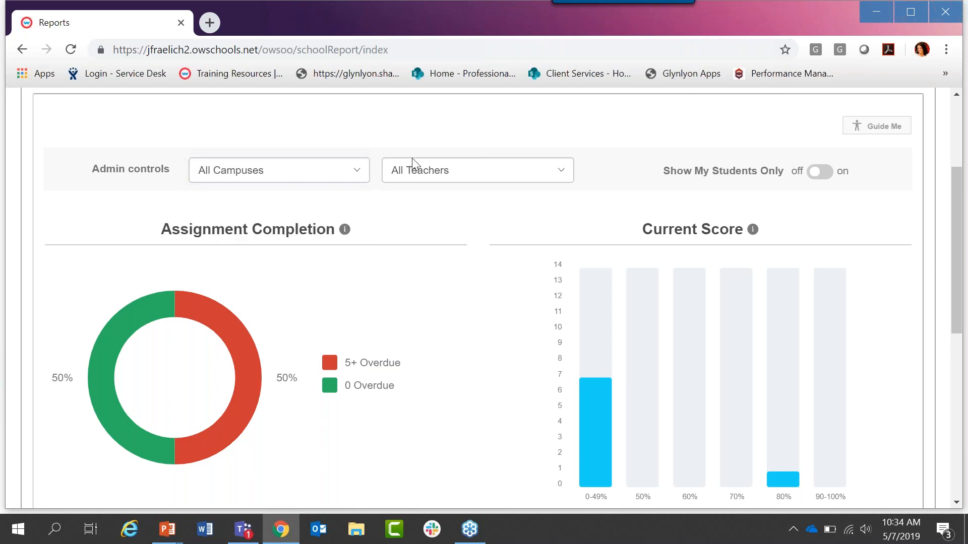
left_click(412, 174)
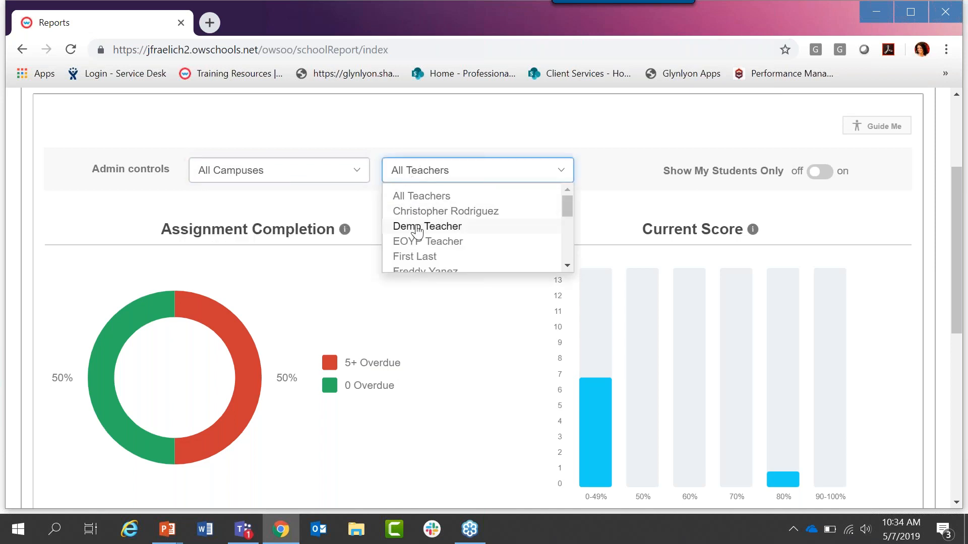
left_click(420, 178)
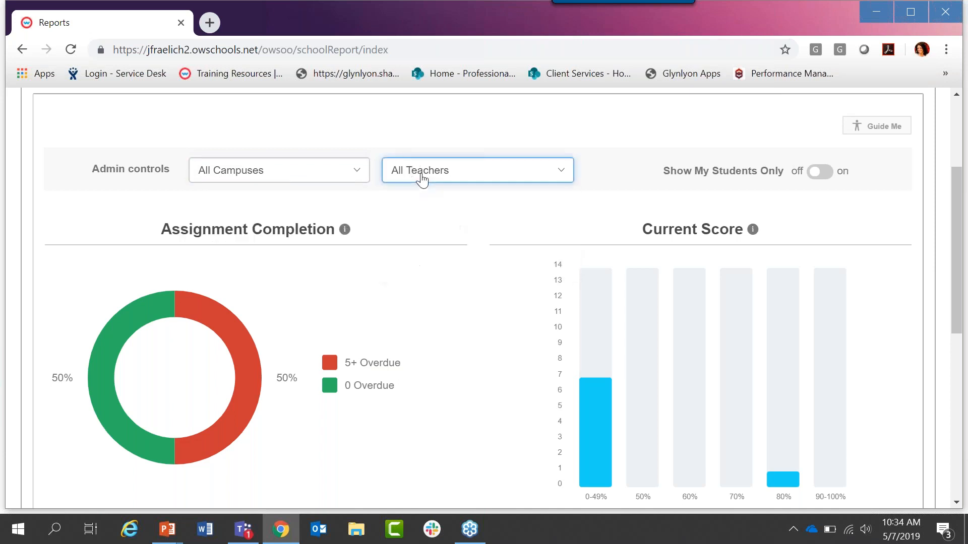
Step: Examine the Assignment Completion and Current Score charts down to the Student Breakdown, dismissing the chat notification
left_click_drag(957, 202, 956, 247)
mouse_move(136, 333)
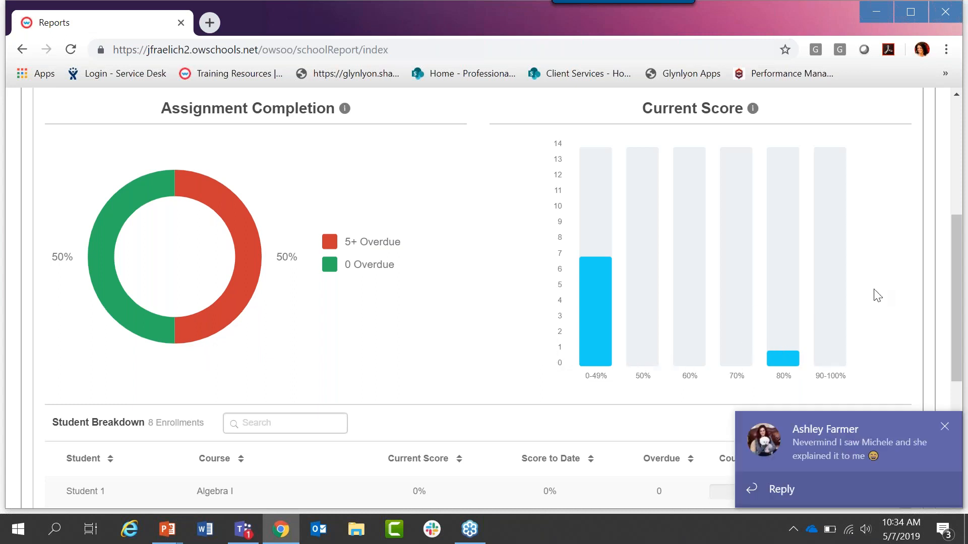
left_click(944, 428)
left_click_drag(958, 312, 959, 381)
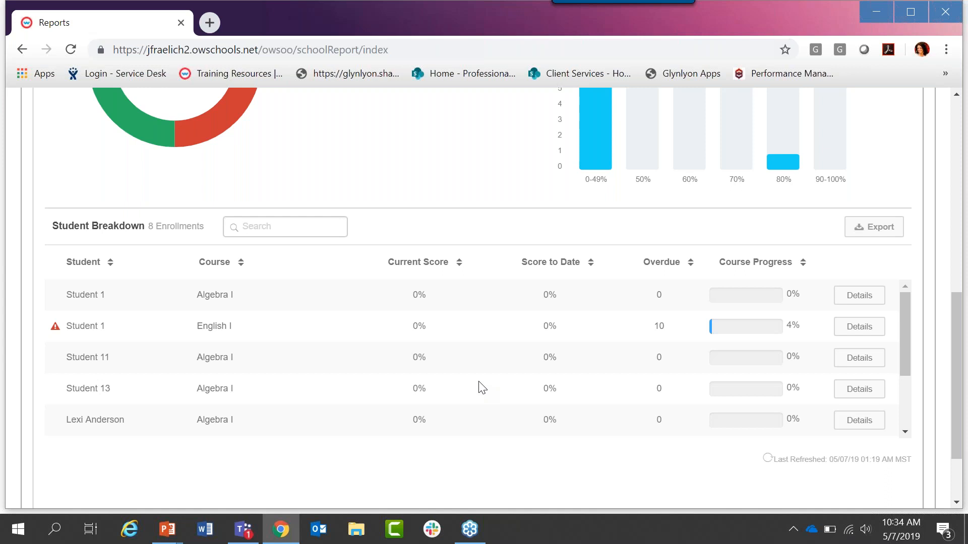
Step: Filter the Student Breakdown by the student's first name and view the scoring details of that student's English I enrollment
left_click(282, 224)
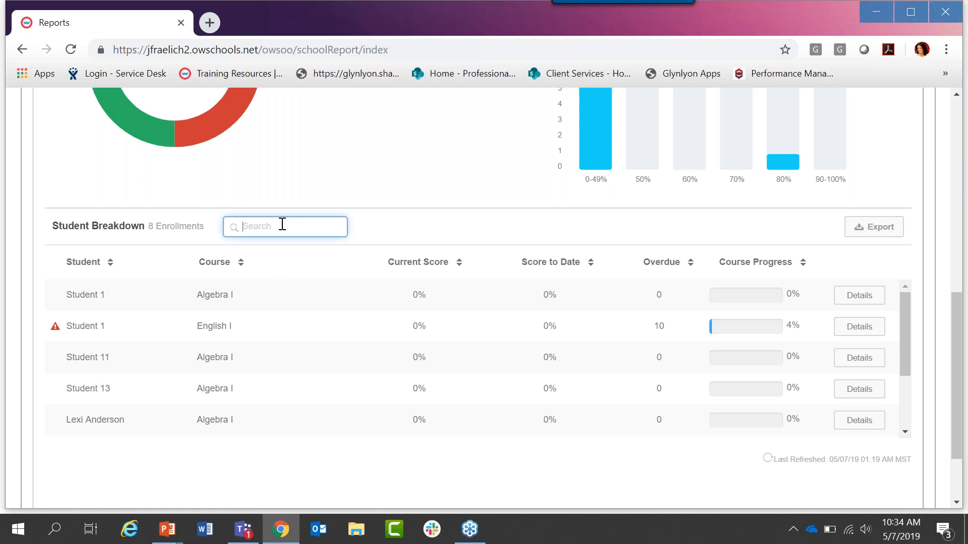
type("lexi")
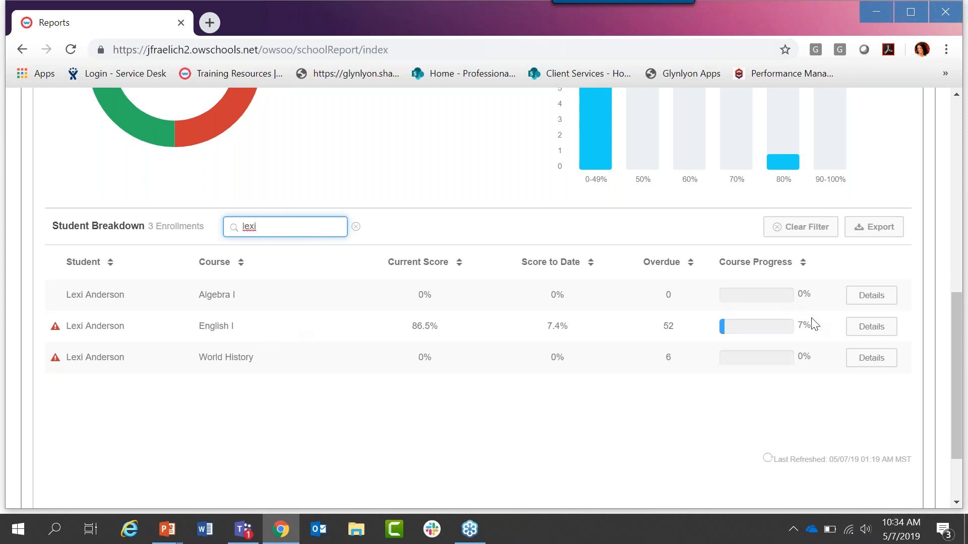
left_click(864, 327)
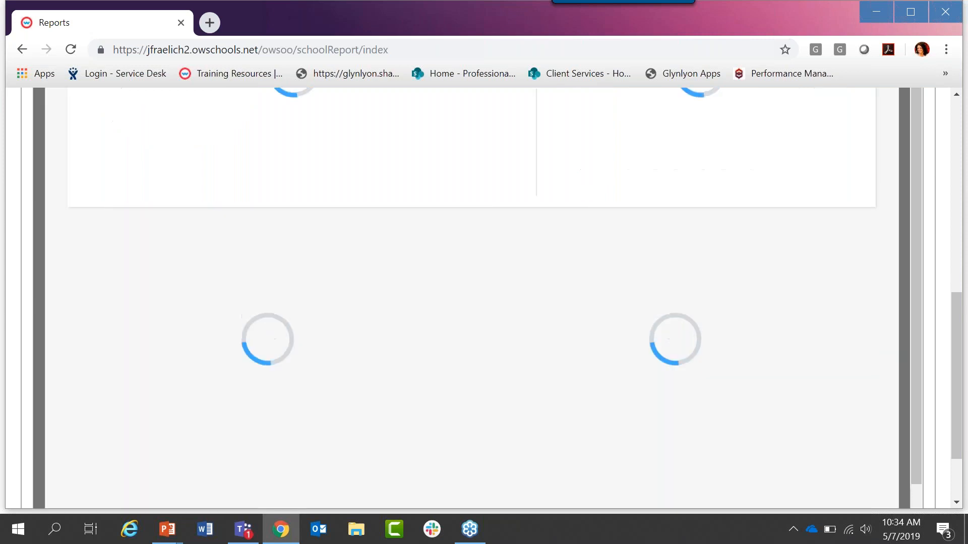
left_click_drag(955, 334, 966, 274)
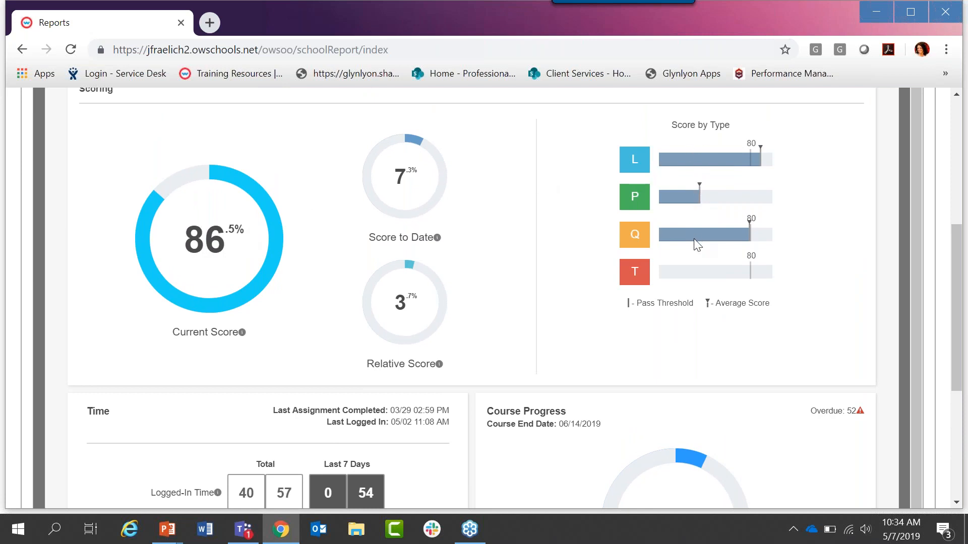
Step: Review the Time and Course Progress sections of the student's English I details and close the student details
left_click_drag(963, 252, 963, 330)
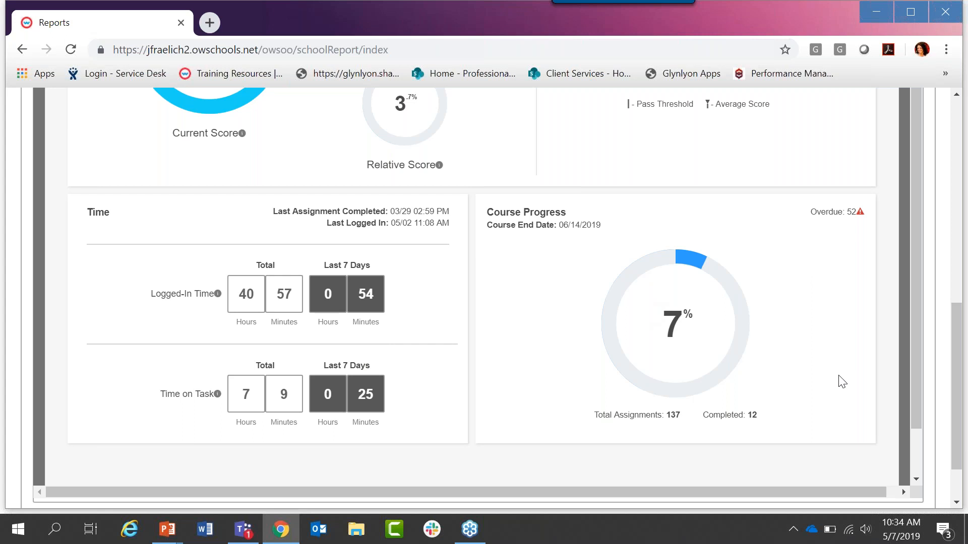
left_click_drag(952, 431, 966, 262)
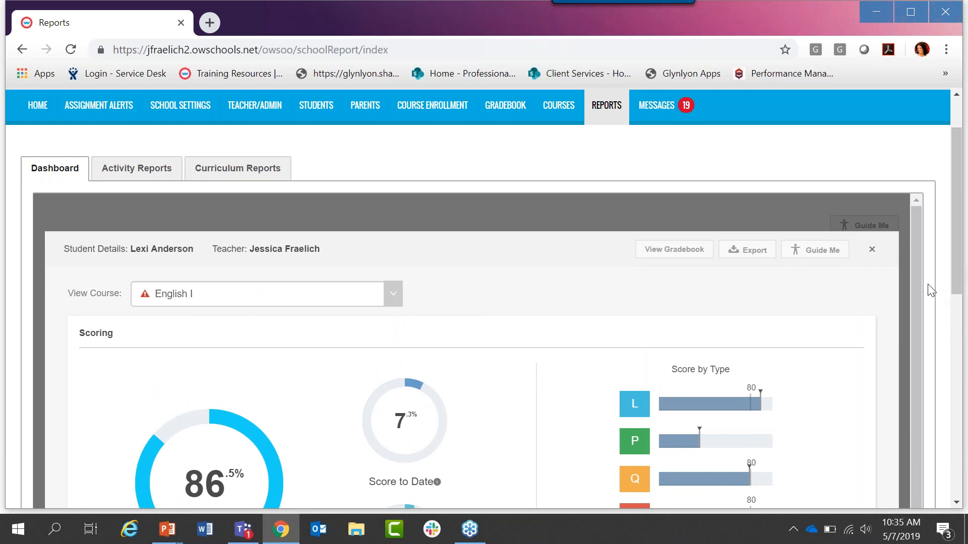
left_click(870, 250)
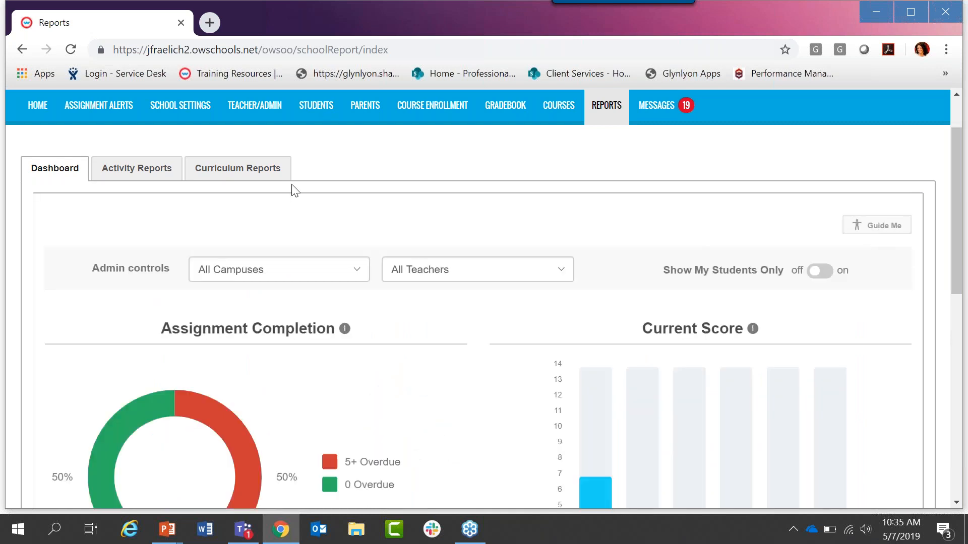
Step: Open the Activity Reports and examine the available reports and their descriptions, down to Track Grade Overrides
left_click(150, 169)
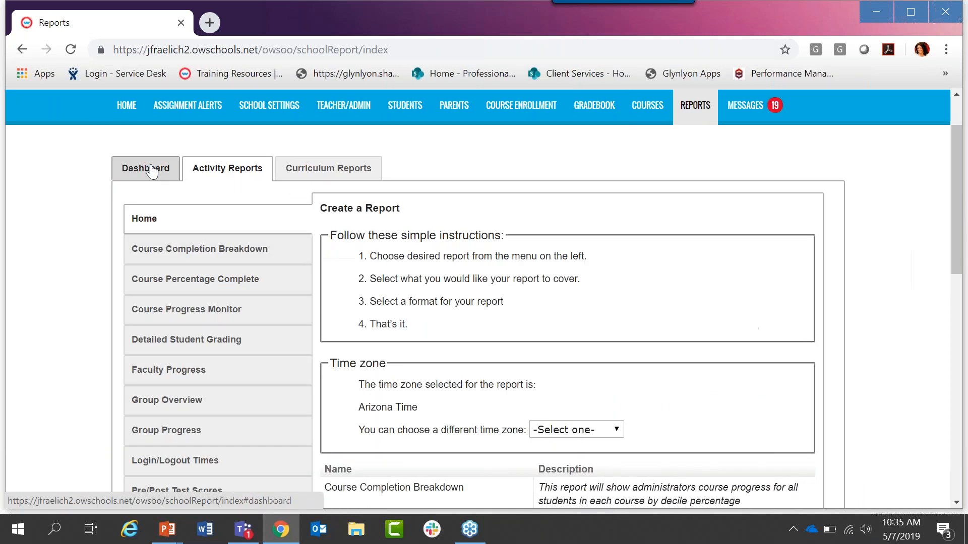
left_click_drag(954, 159, 959, 200)
left_click_drag(959, 201, 959, 205)
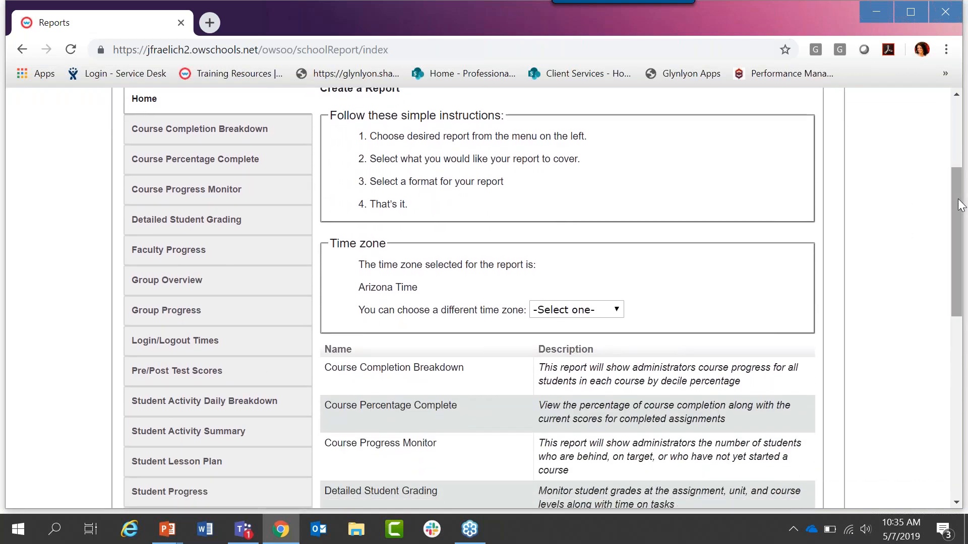
left_click_drag(959, 205, 964, 289)
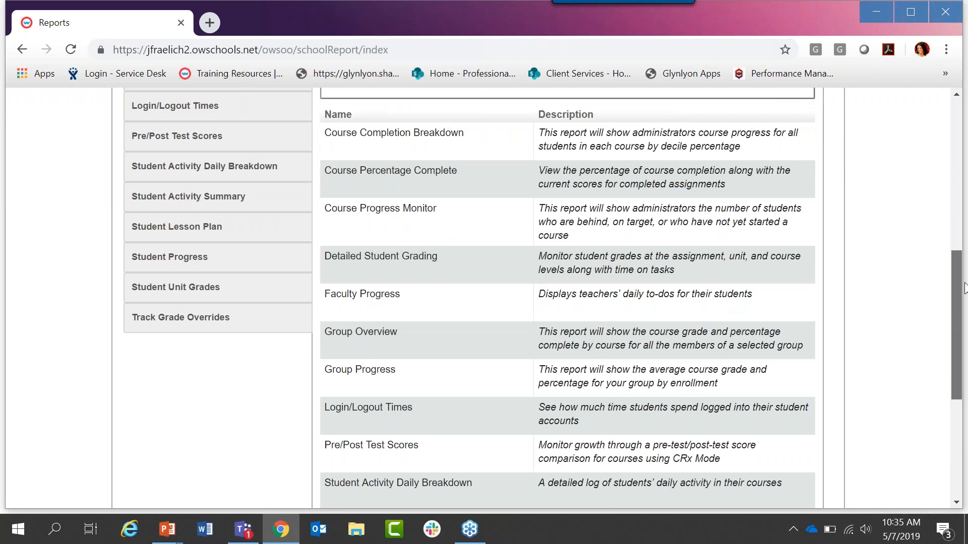
left_click_drag(964, 289, 966, 227)
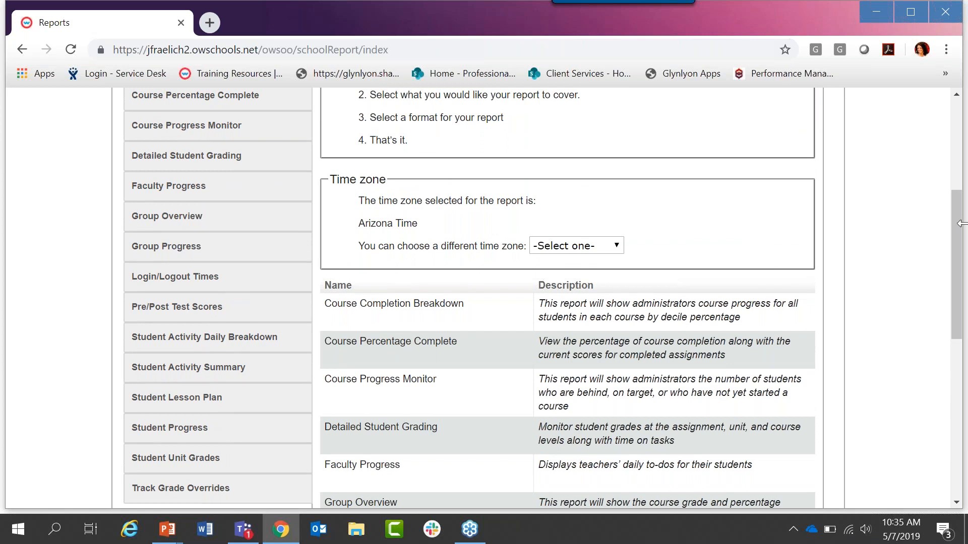
scroll(962, 222, "up", 1)
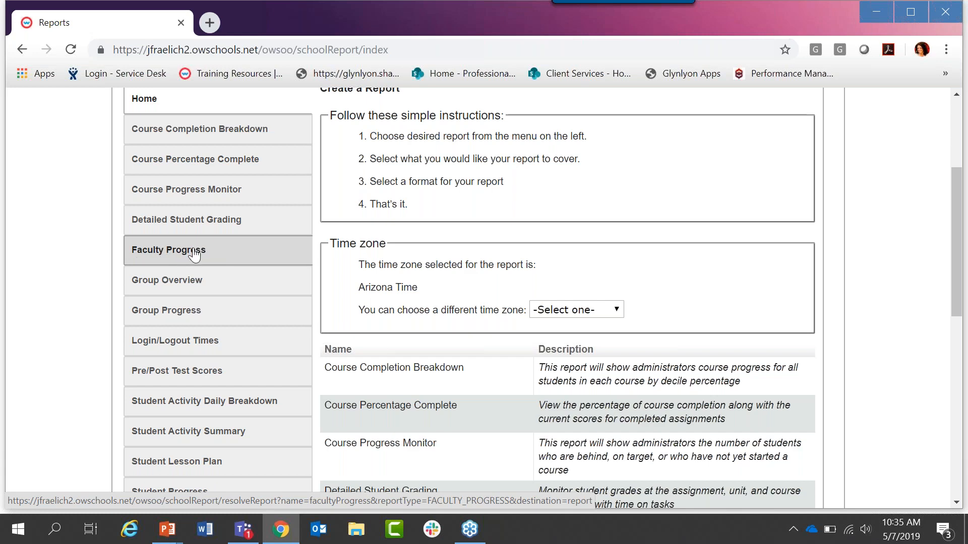
scroll(195, 254, "down", 2)
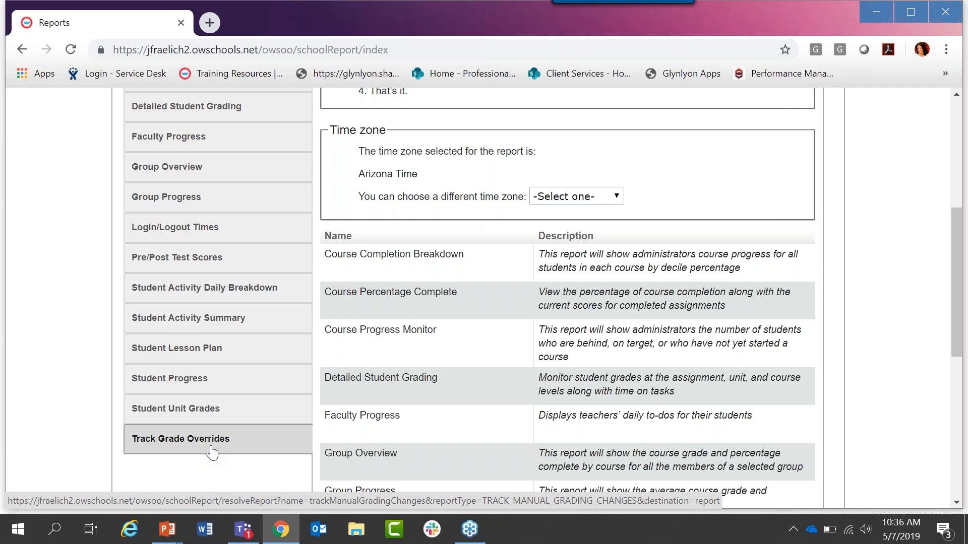
Step: Open the Faculty Progress report and set its time-frame from 9/11/2018 to 05/07/2019
left_click(190, 135)
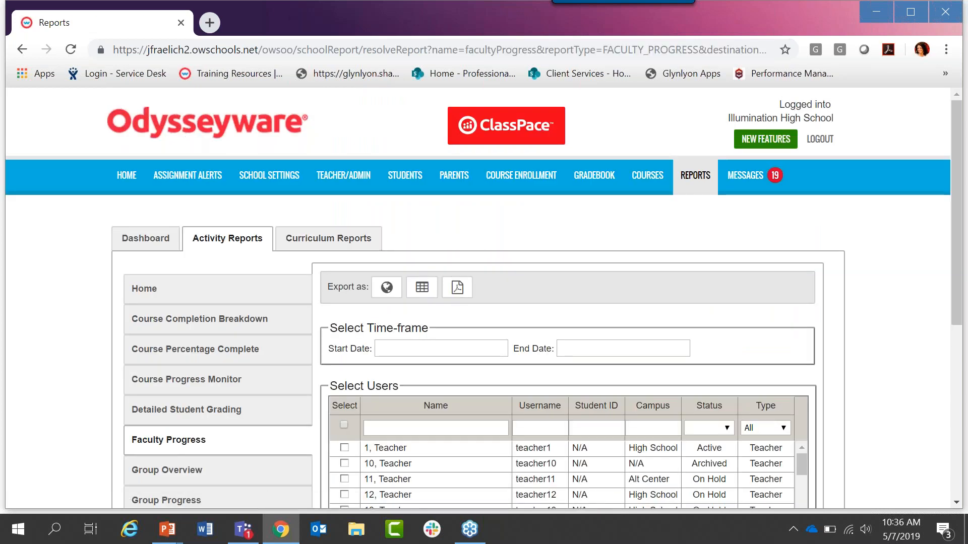
left_click(458, 350)
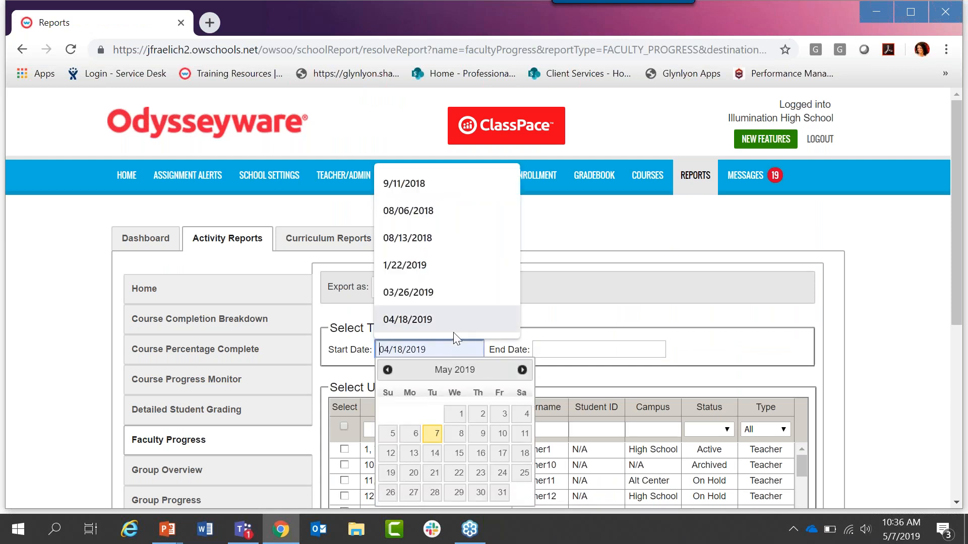
left_click(439, 185)
left_click(645, 349)
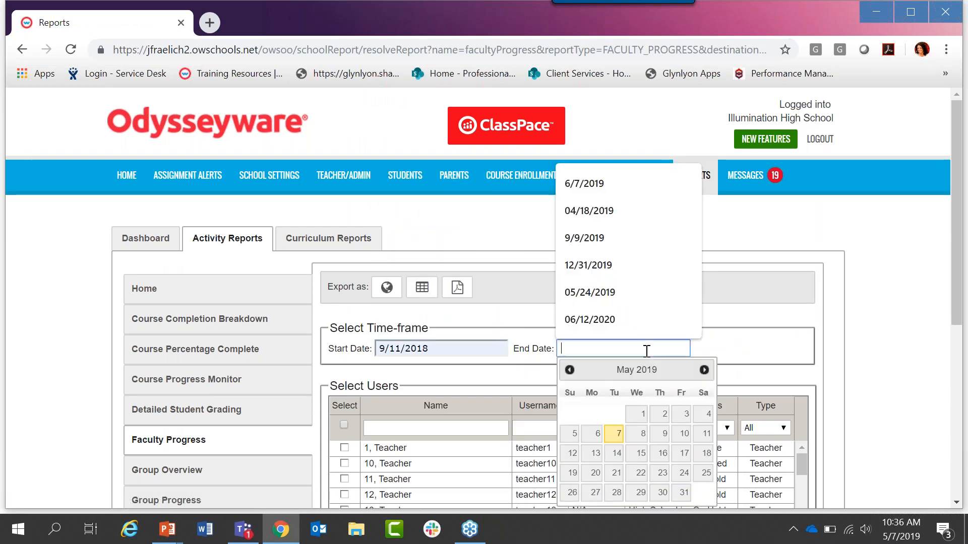
left_click(613, 433)
Step: Filter the report's user list by the teacher's last name and select the first matching account of type Teacher
left_click_drag(960, 151, 960, 254)
left_click(344, 231)
left_click(344, 230)
left_click(381, 235)
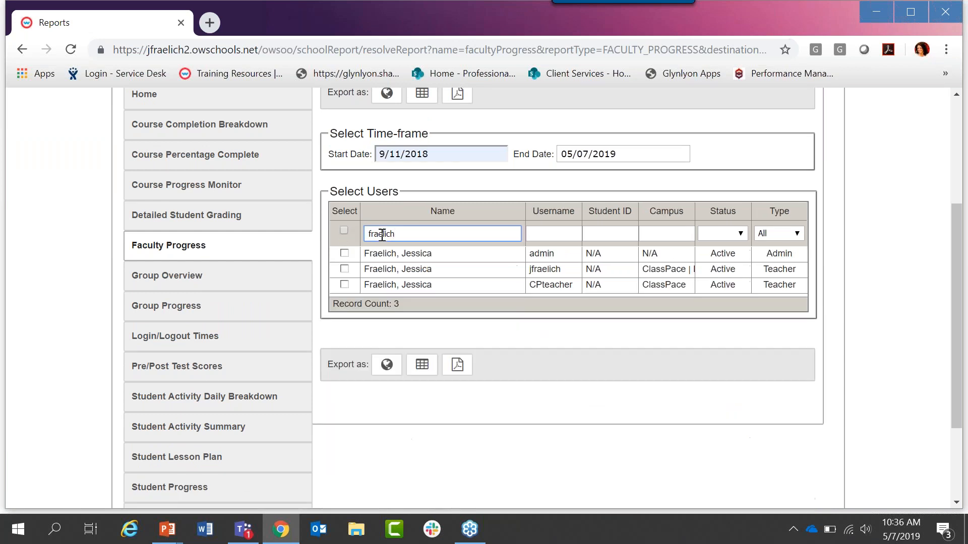
left_click(344, 269)
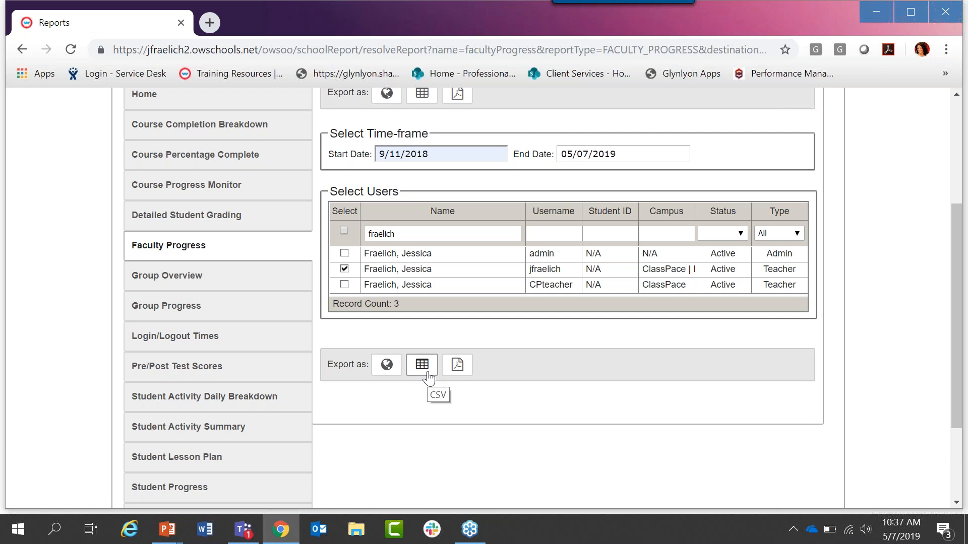
Step: Export the Faculty Progress report as a PDF and open the downloaded file
left_click(455, 368)
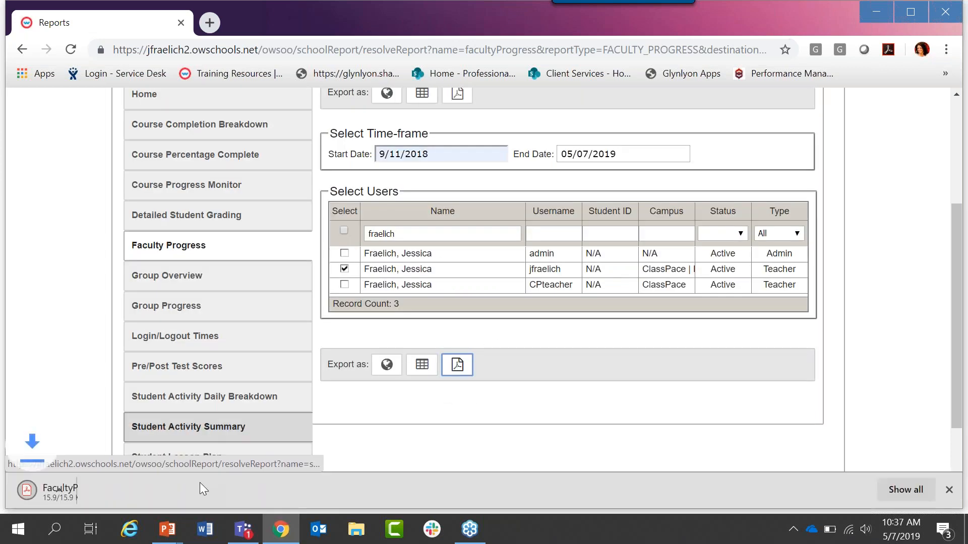
left_click(98, 486)
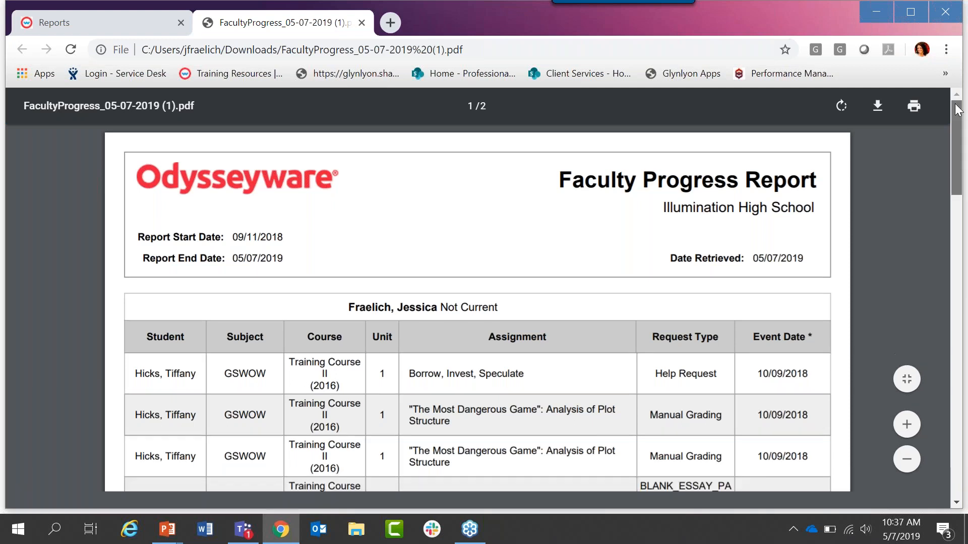
Step: Examine the teacher's Not Current status and the pending student requests through page 2 of the Faculty Progress PDF, and close it
left_click_drag(958, 109, 963, 145)
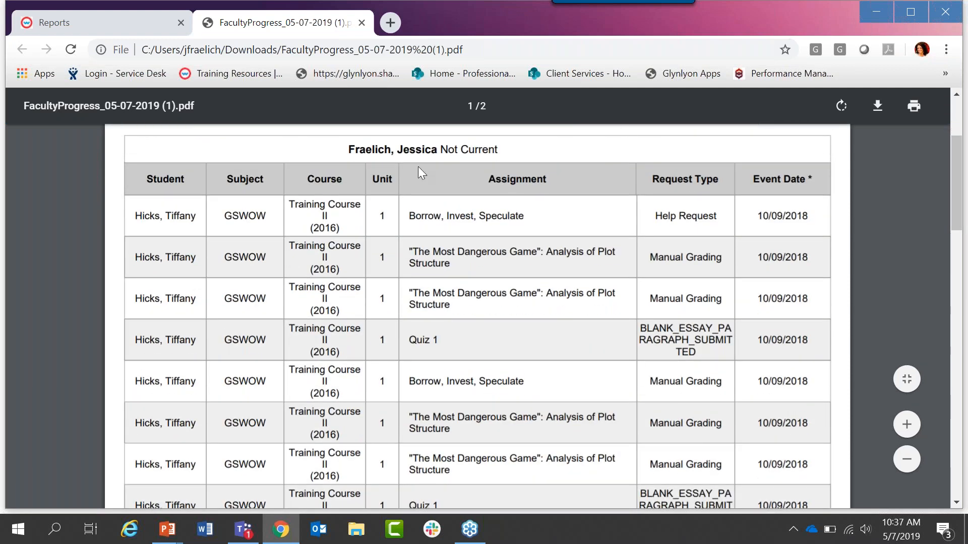
left_click_drag(441, 148, 501, 149)
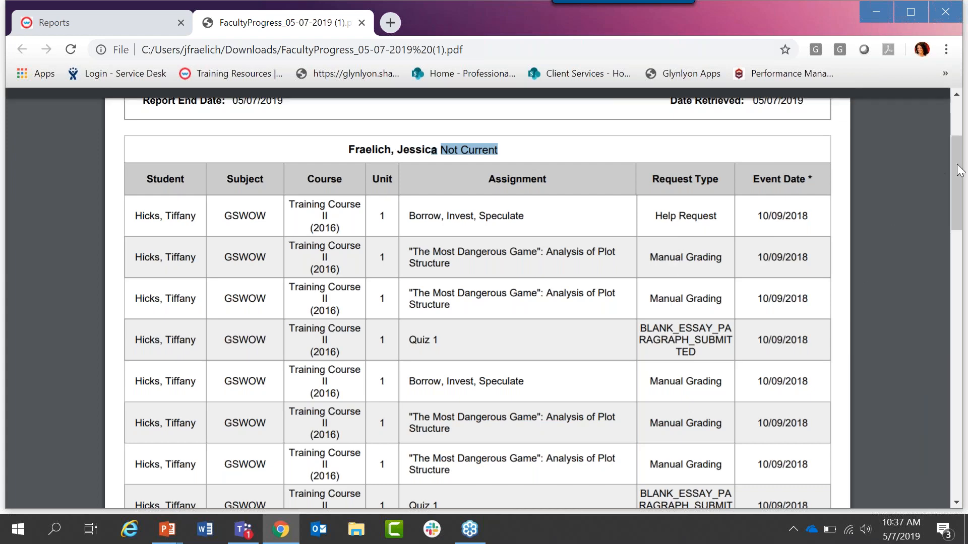
scroll(962, 202, "down", 2)
scroll(963, 199, "down", 5)
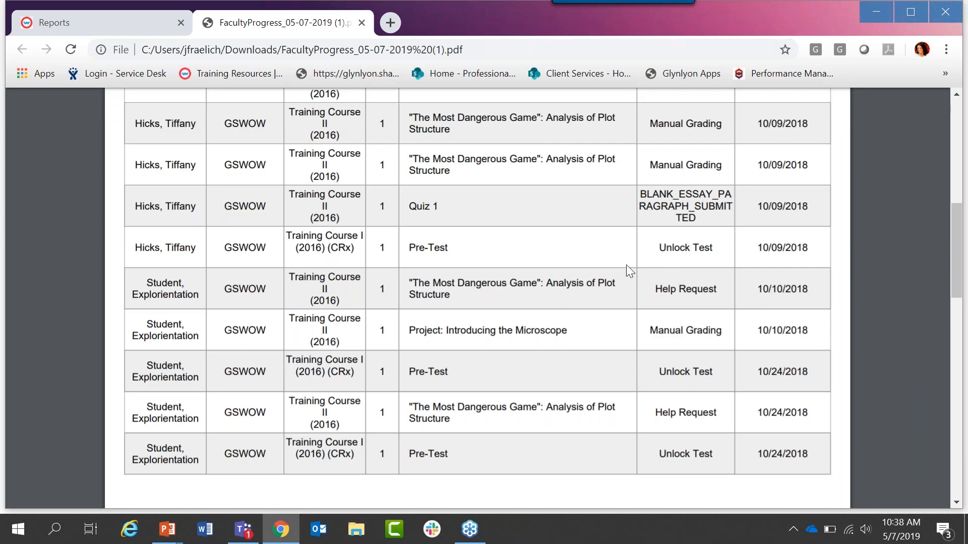
left_click_drag(957, 218, 963, 328)
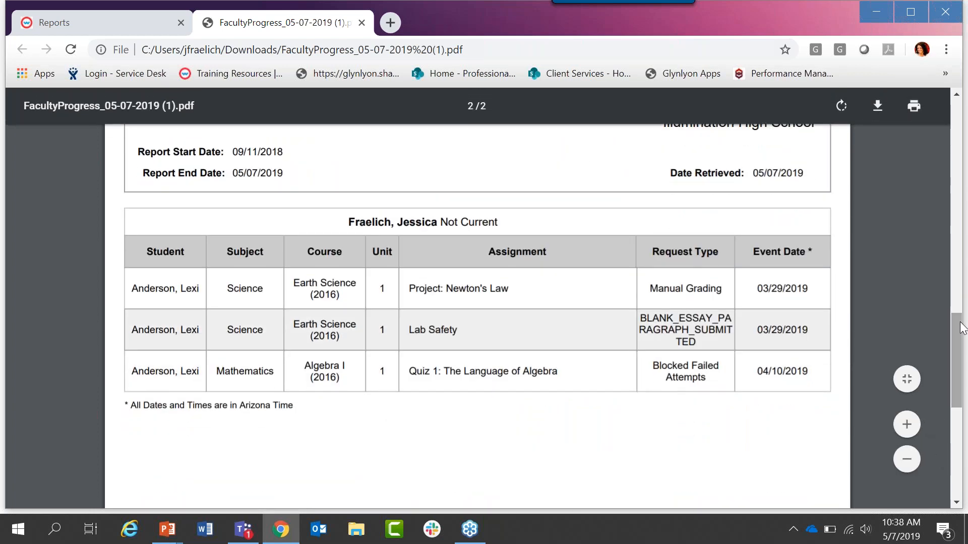
left_click(360, 22)
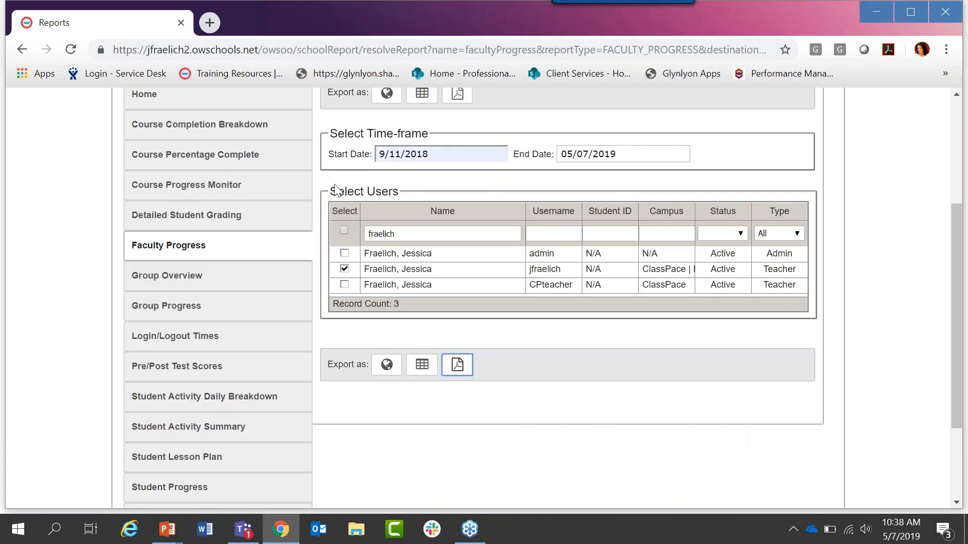
Step: Open the Curriculum Reports to view the report selection and the standard document, subject and grade options
scroll(337, 190, "up", 1)
scroll(336, 190, "up", 3)
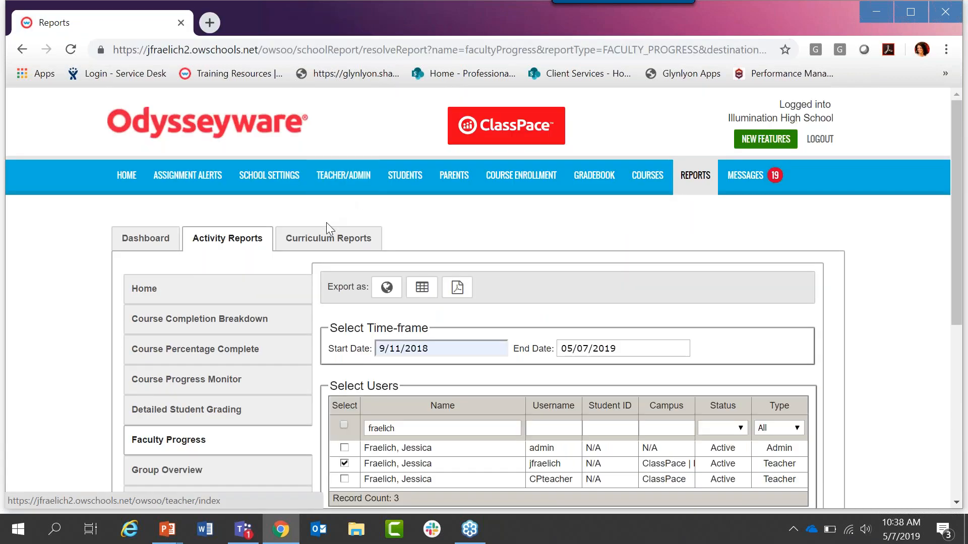
left_click(348, 246)
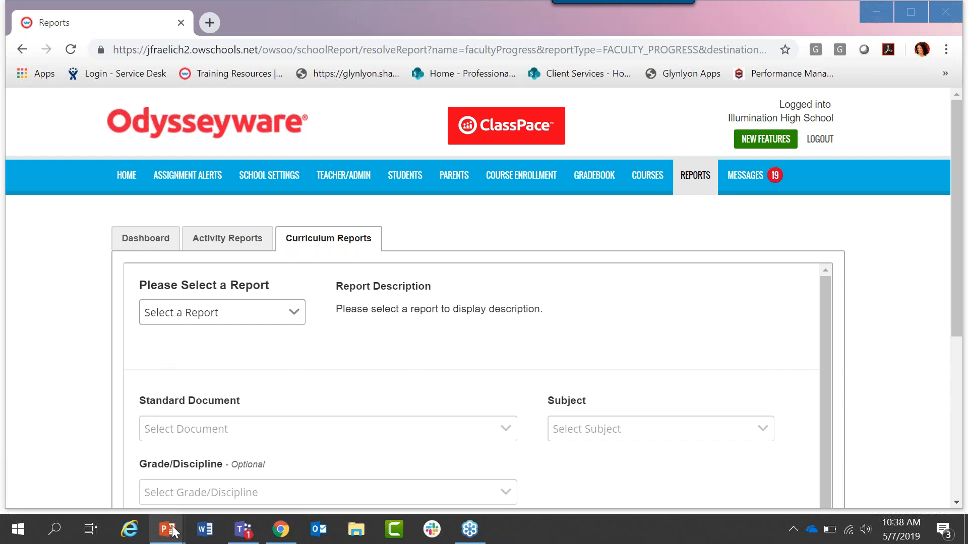
Step: Switch to the Slides_OW_Basic Admin presentation in PowerPoint
mouse_move(173, 532)
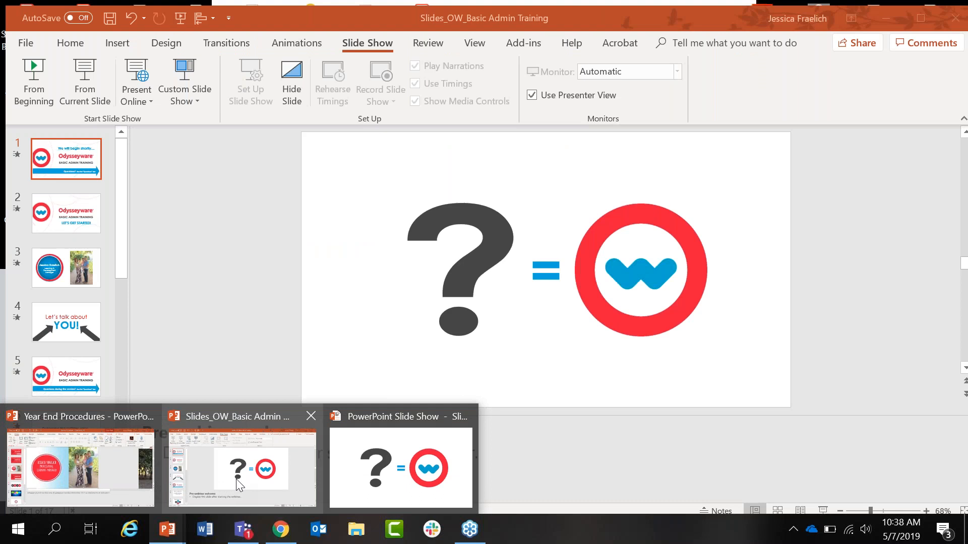
left_click(236, 479)
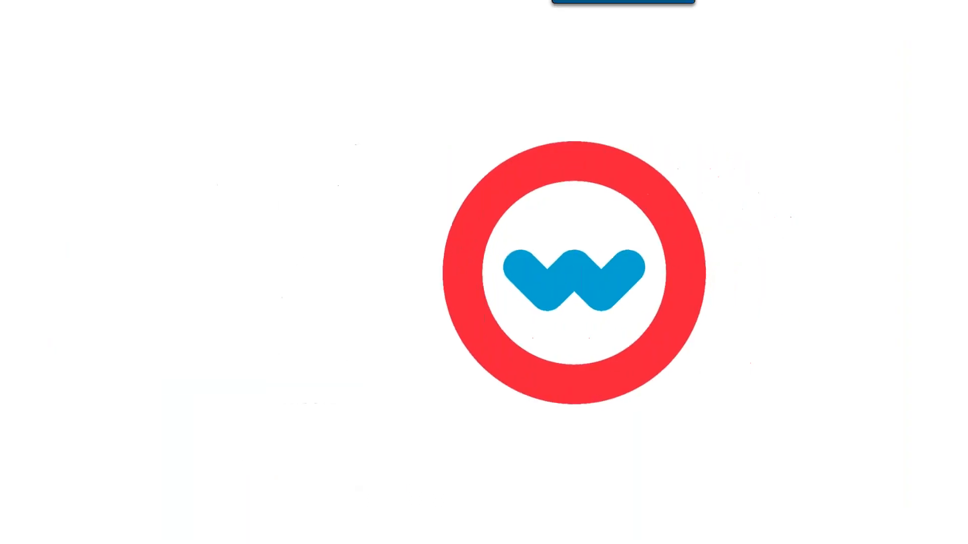